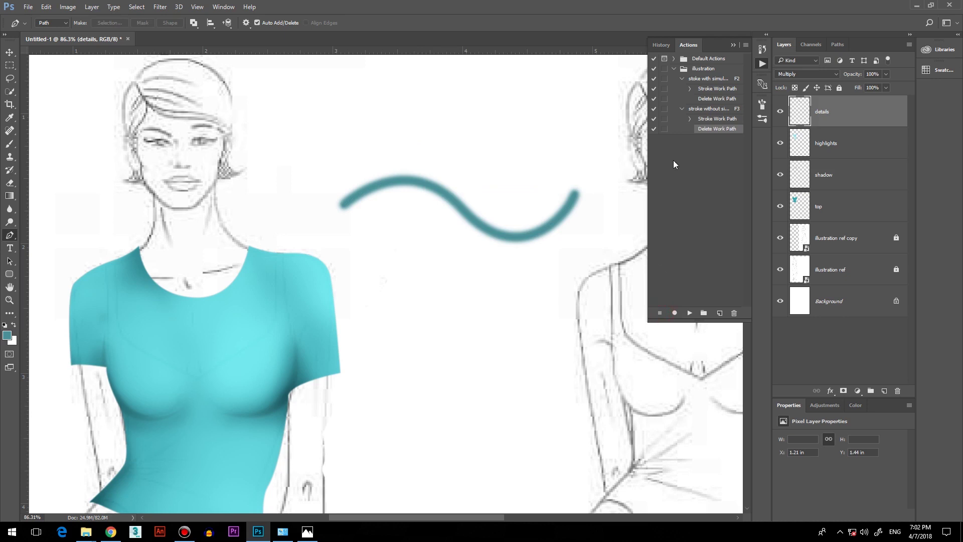
- Delete the wavy test stroke from the details layer using a rectangular marquee and clear the selection
left_click(12, 67)
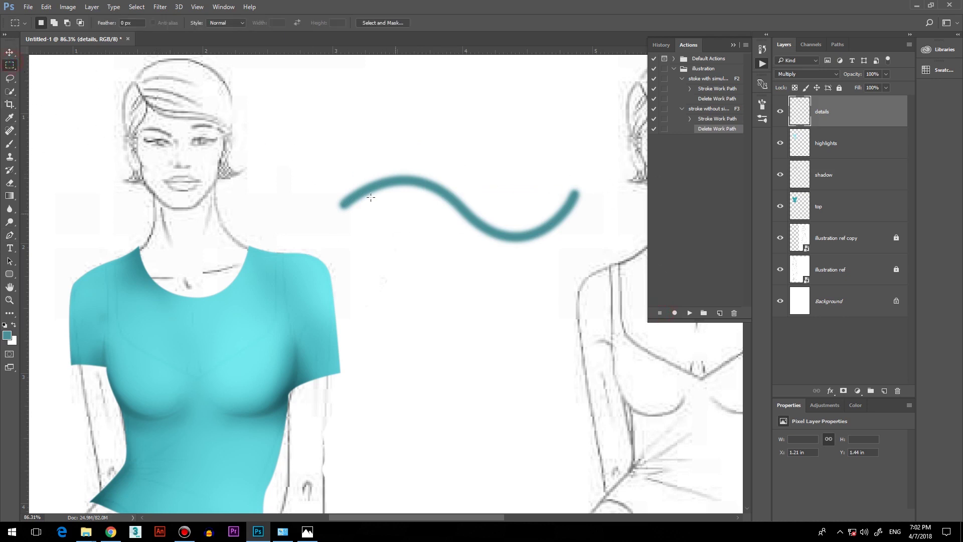
left_click_drag(321, 138, 608, 254)
key("Delete")
key("ctrl+d")
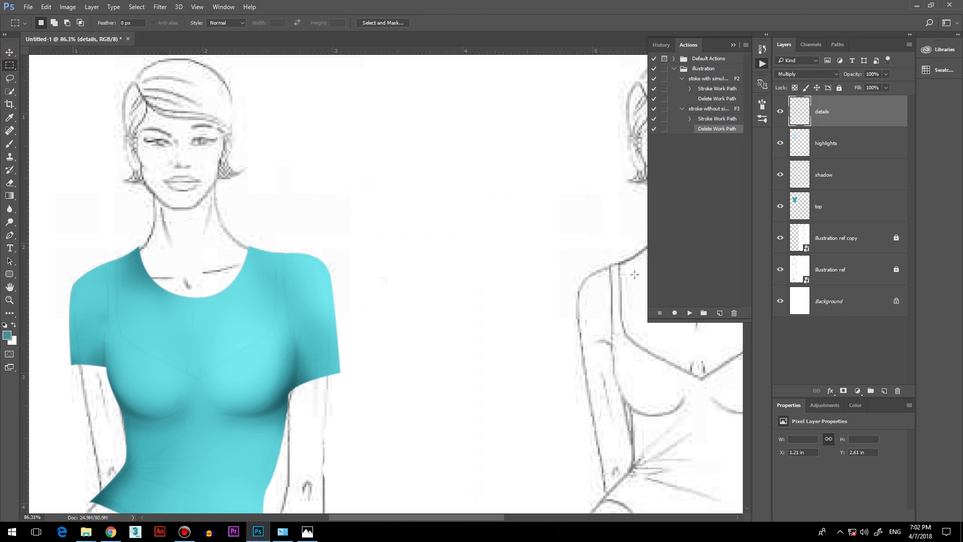
- Collapse both stroke actions in the illustration set and hide the Actions panel
left_click(682, 109)
left_click(682, 78)
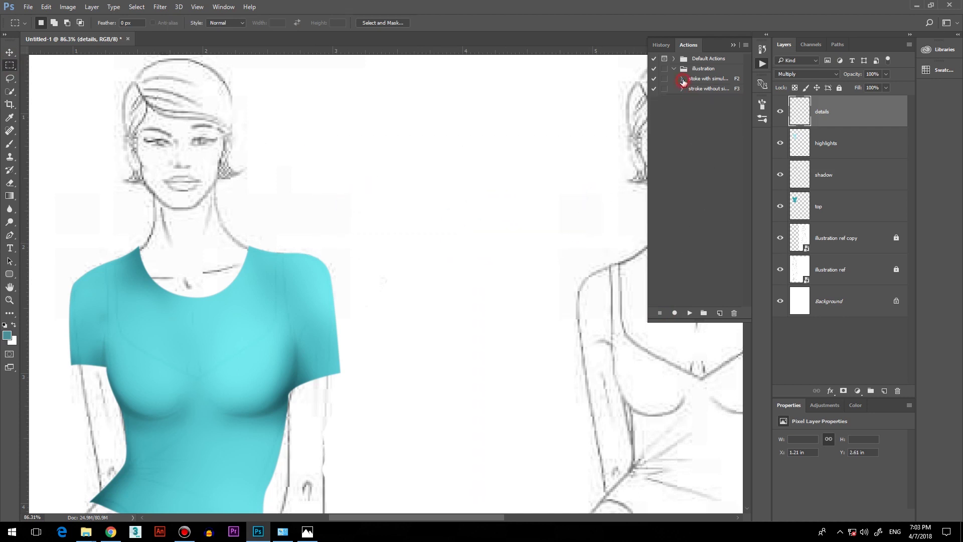
left_click(733, 45)
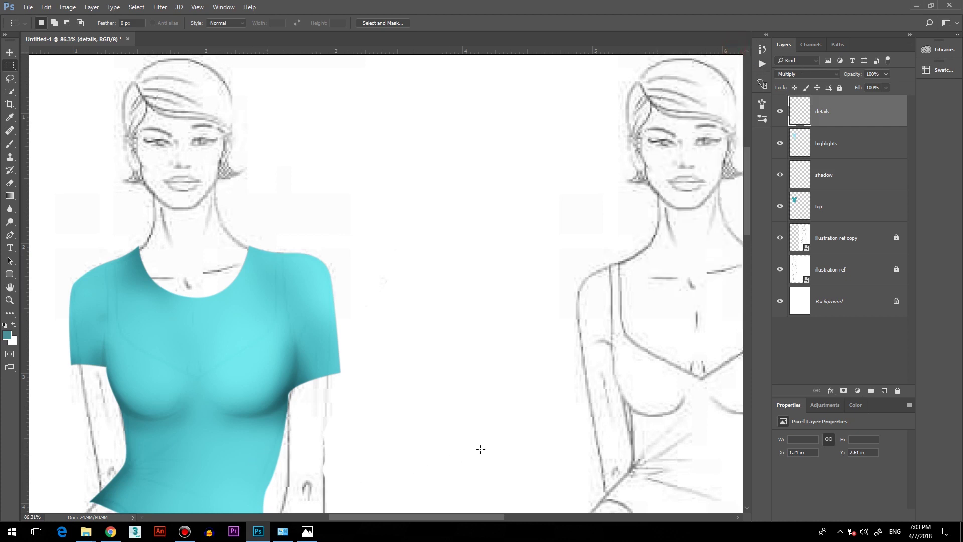
- Load the top layer's outline as a selection and draw a curved Pen path from the right armpit down towards the waist
left_click_drag(481, 450, 294, 268)
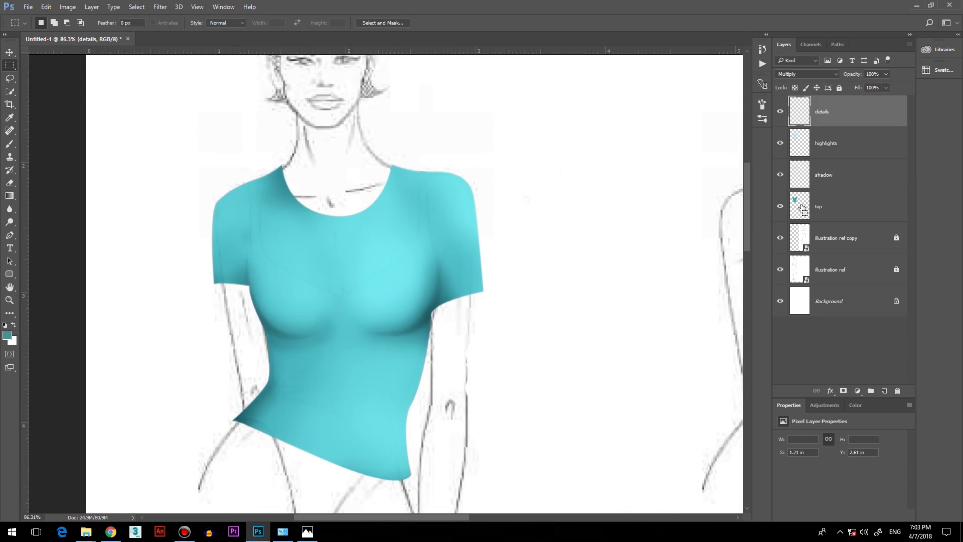
left_click(800, 207, "ctrl")
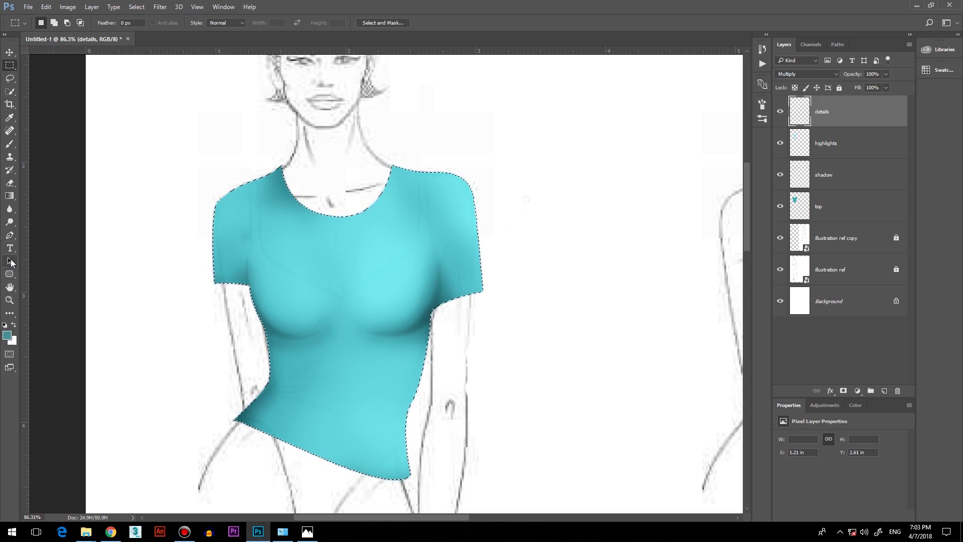
left_click(10, 234)
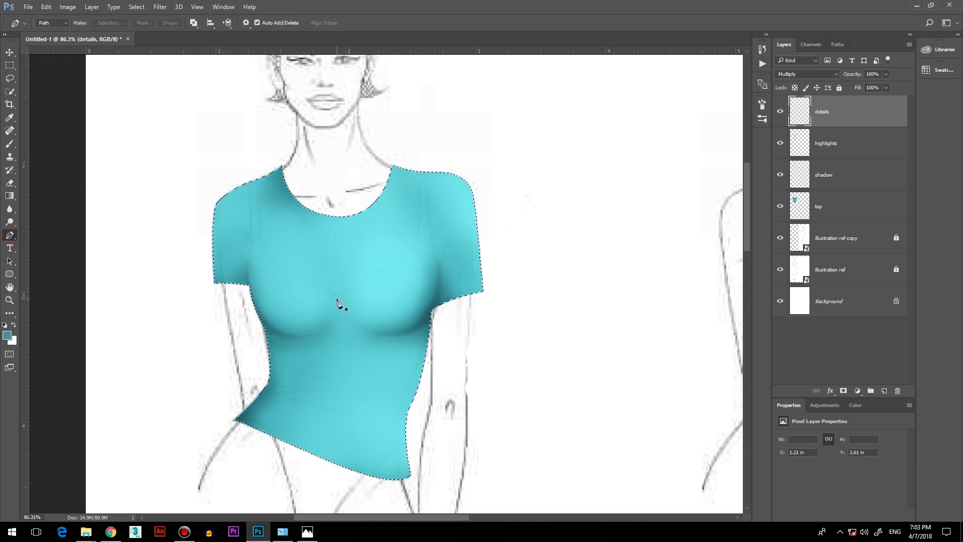
scroll(416, 386, "down", 3)
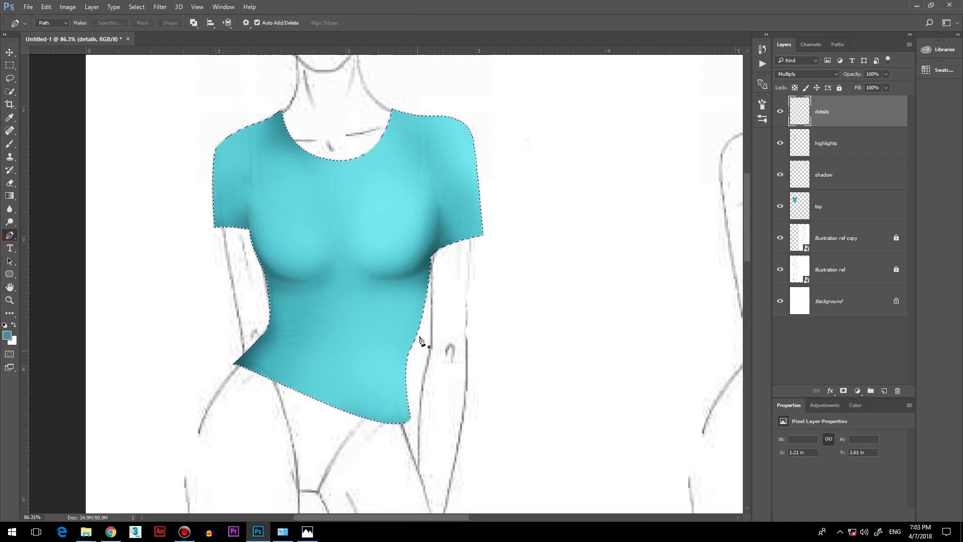
left_click(442, 208)
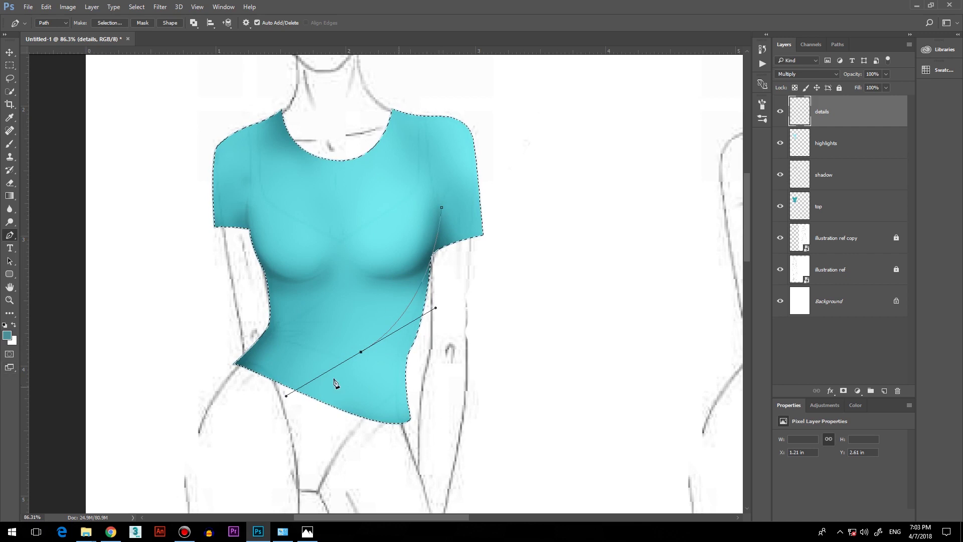
- Stroke the armpit path as a fold with a dark teal brush at 48% opacity
left_click(9, 144)
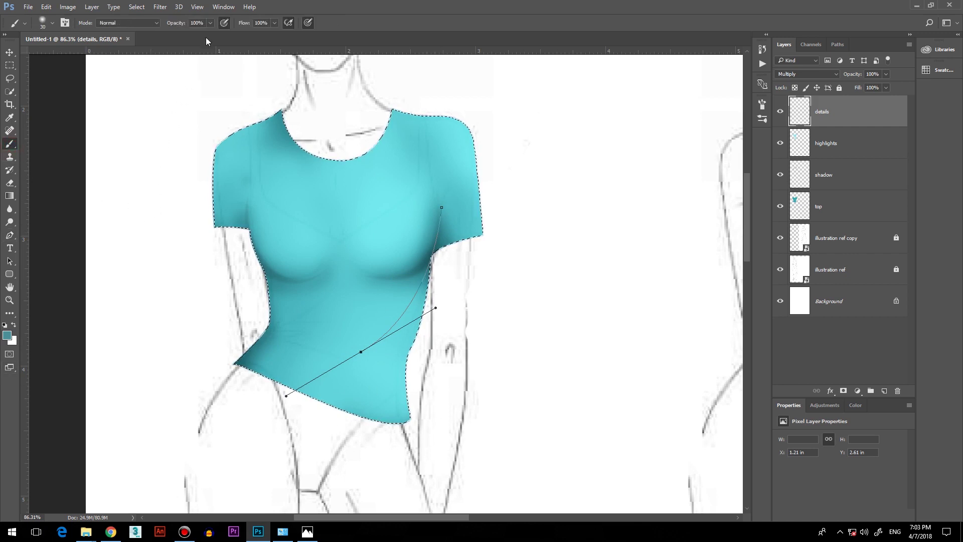
left_click(210, 22)
left_click(187, 34)
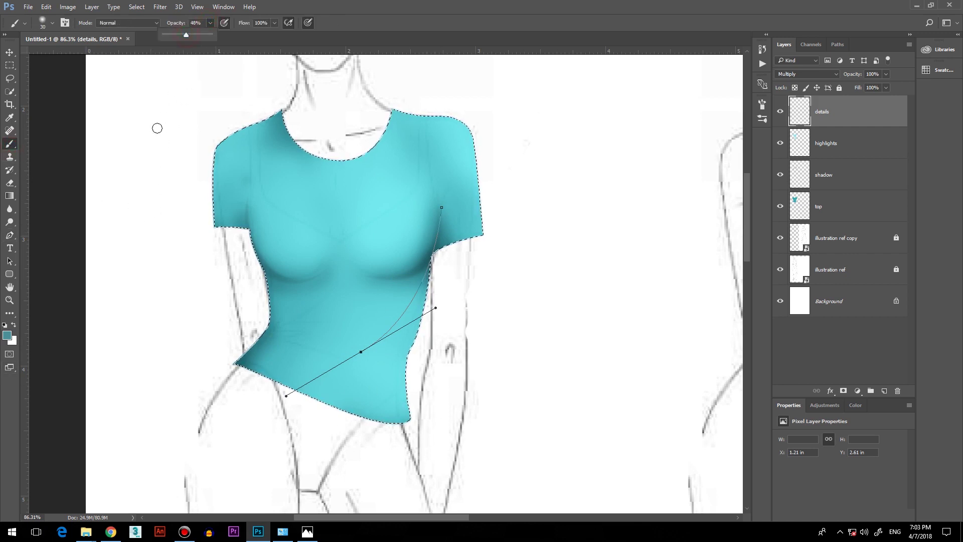
left_click(8, 335)
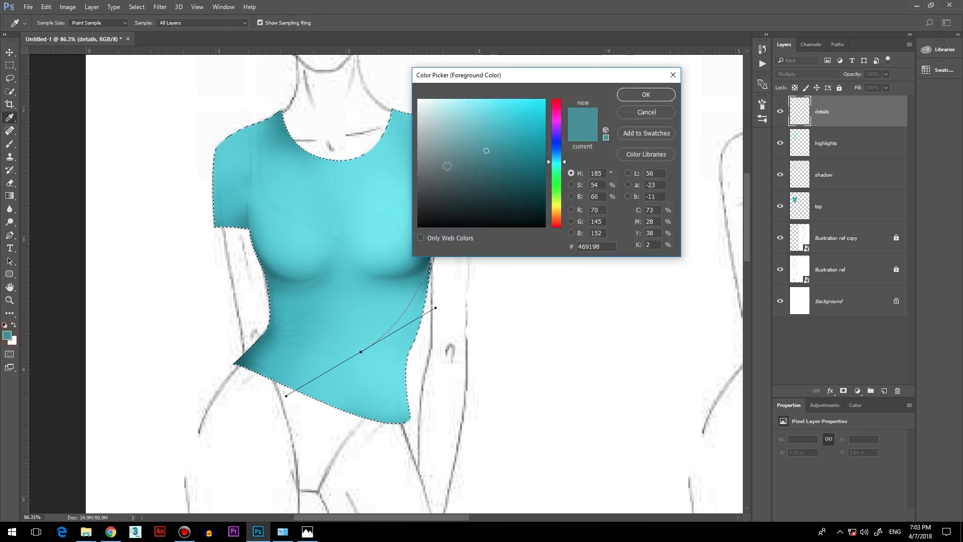
left_click(525, 202)
left_click(647, 94)
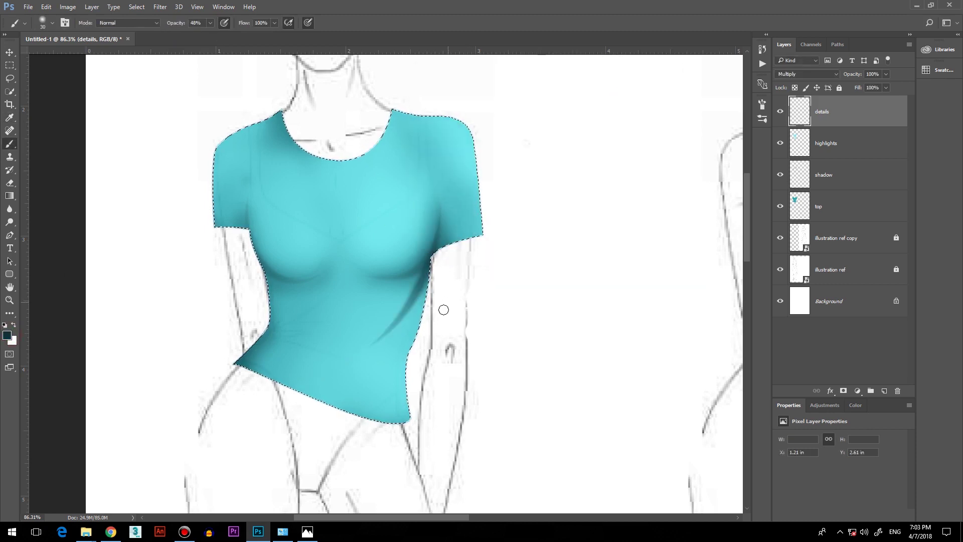
- Draw a curved path from the right waist into the lower front of the top and stroke it with a 15 px brush
key("p")
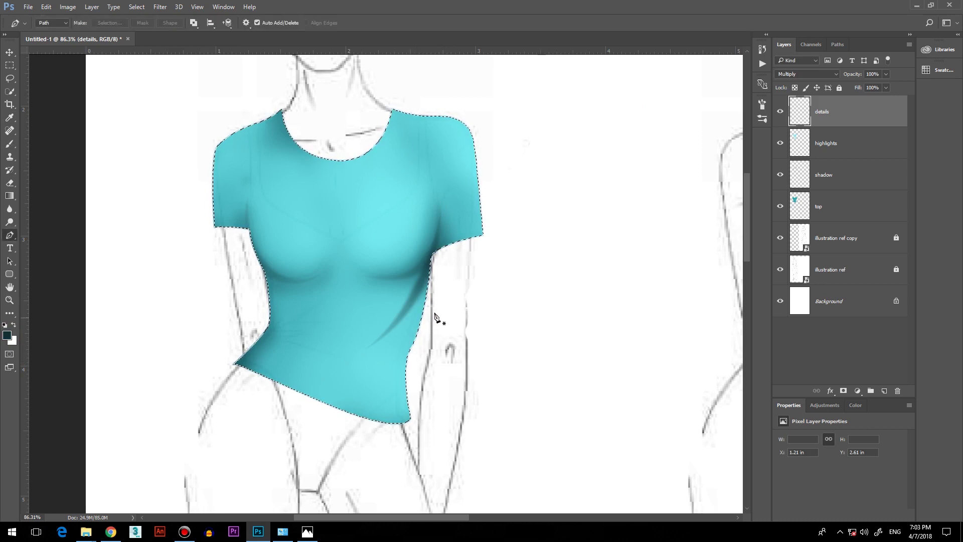
left_click(435, 305)
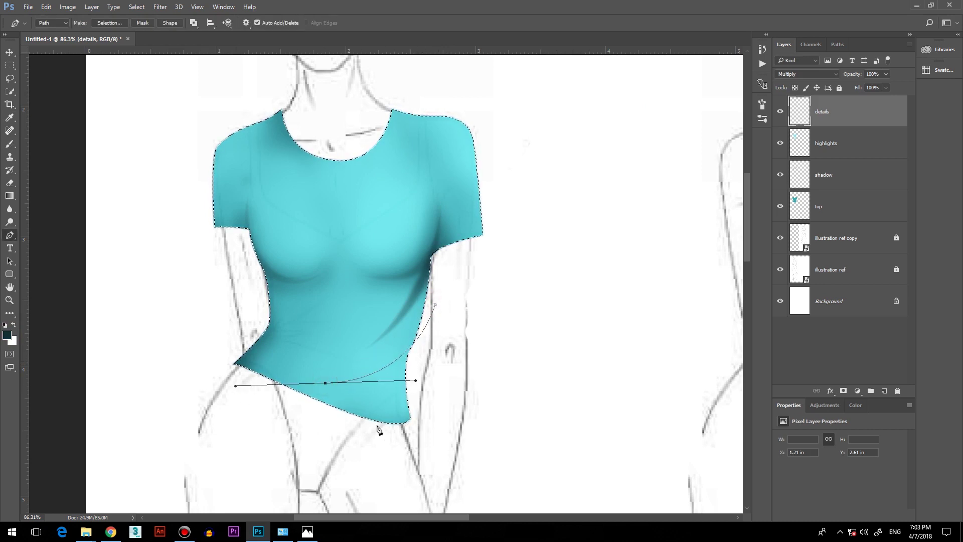
left_click(10, 144)
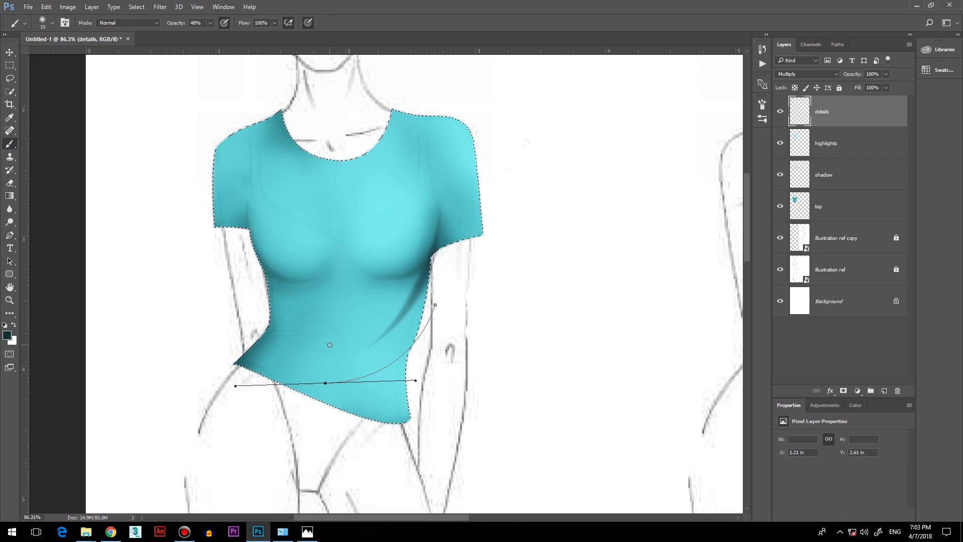
key("p")
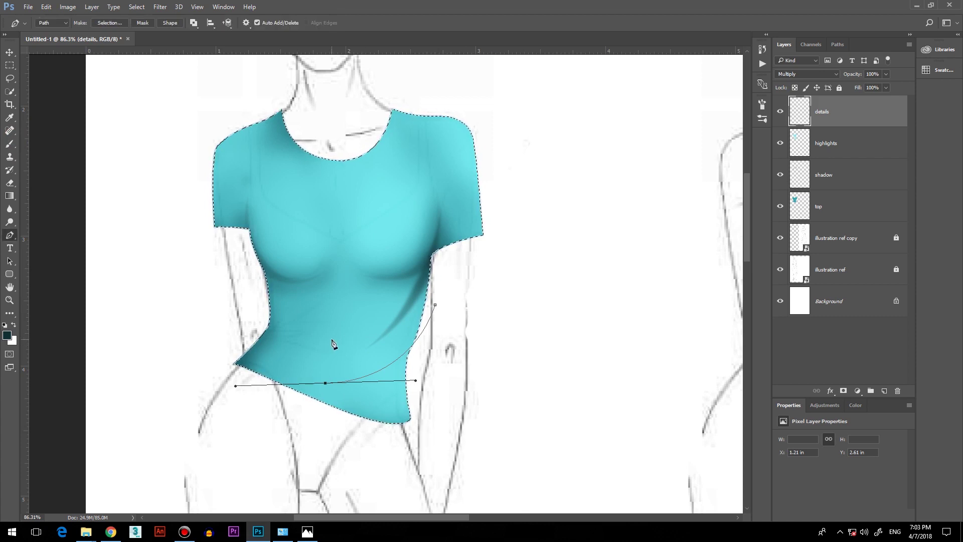
key("Delete")
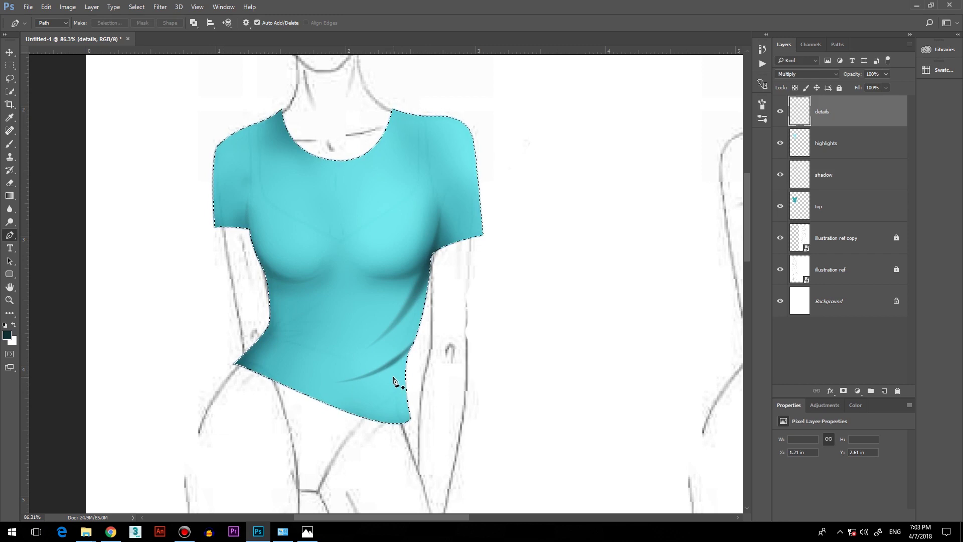
- Reduce the brush size and stroke a wavy fold path running from the left waist across the midriff
key("b")
key("bracketleft")
key("bracketleft")
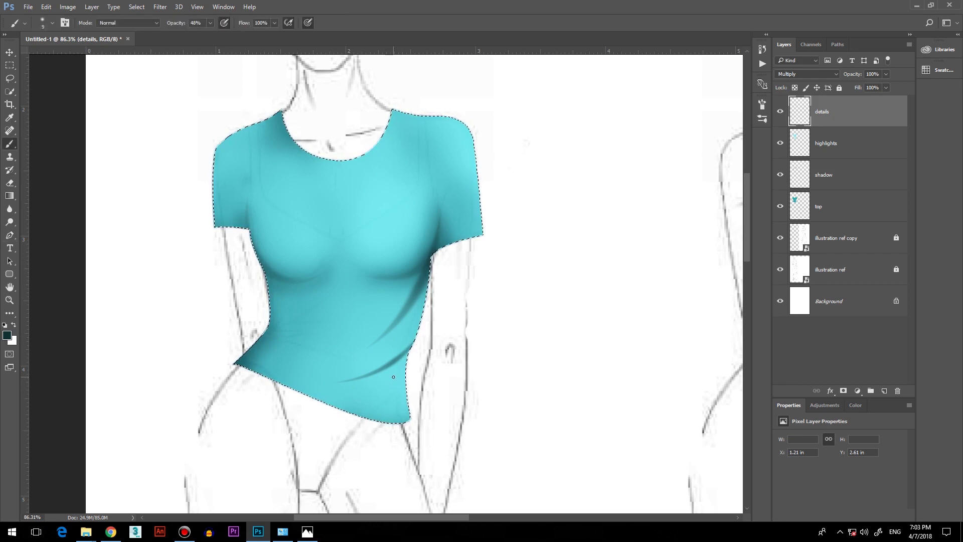
key("p")
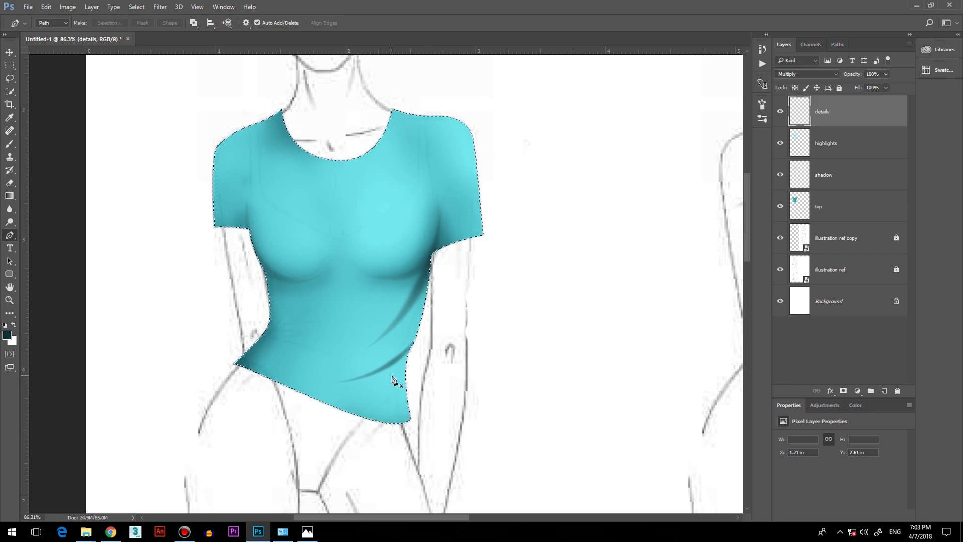
left_click(226, 357)
left_click_drag(299, 337, 343, 358)
left_click_drag(343, 311, 325, 335)
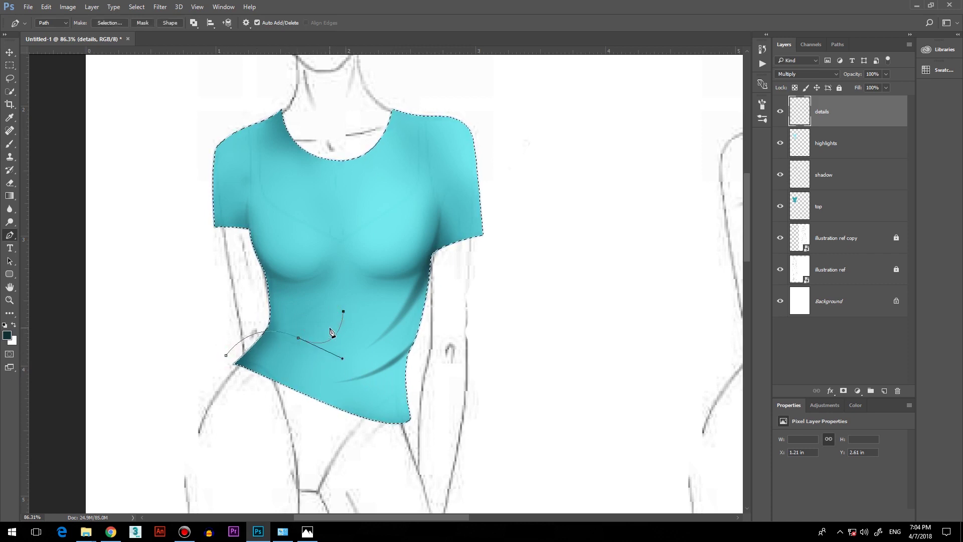
key("Return")
- Draw and stroke three more thin fold paths fanning out from the left waist of the top
left_click(249, 332)
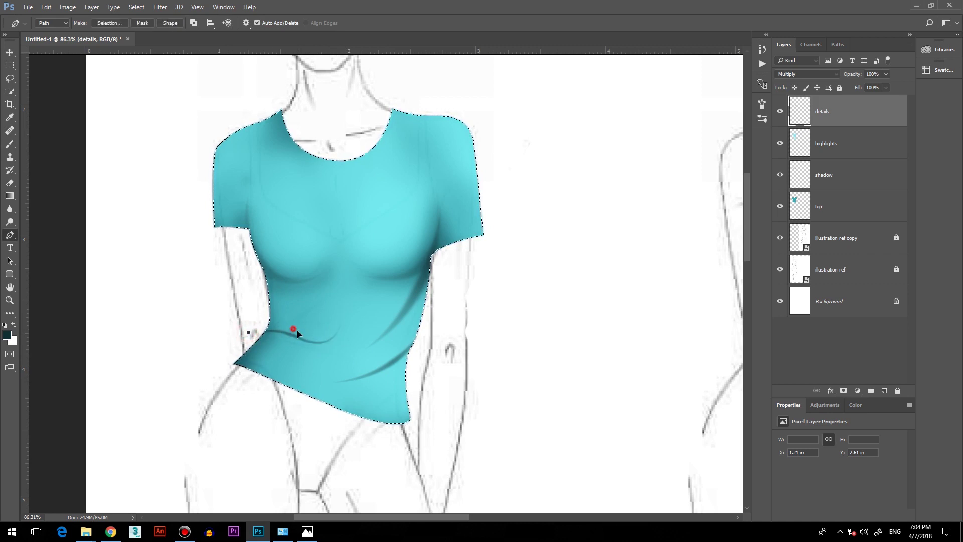
left_click_drag(313, 340, 321, 327)
key("Return")
left_click(252, 336)
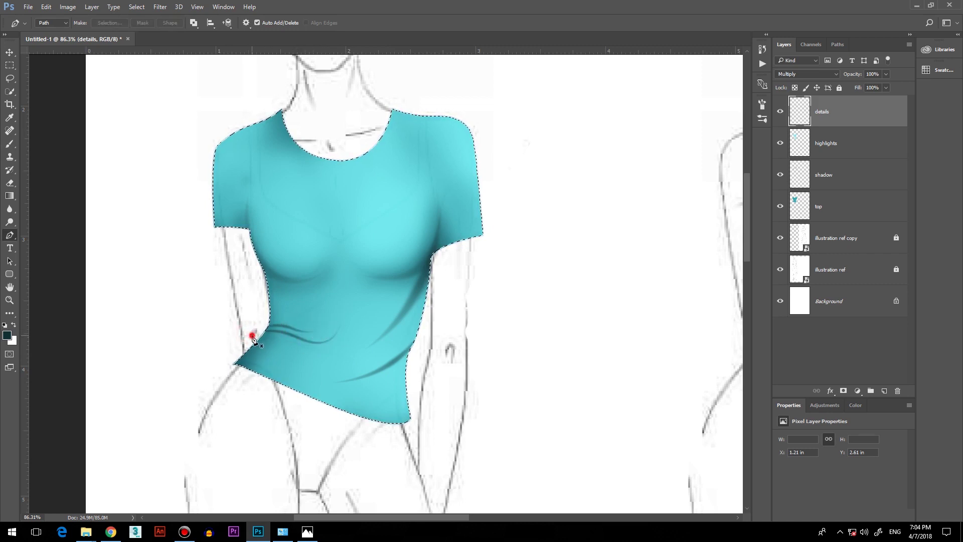
left_click_drag(282, 353, 296, 364)
left_click(321, 382)
key("Return")
left_click(236, 340)
left_click_drag(285, 340, 320, 359)
key("Return")
- Draw and stroke a curved path down each side of the bust, starting near the armpits
left_click(250, 191)
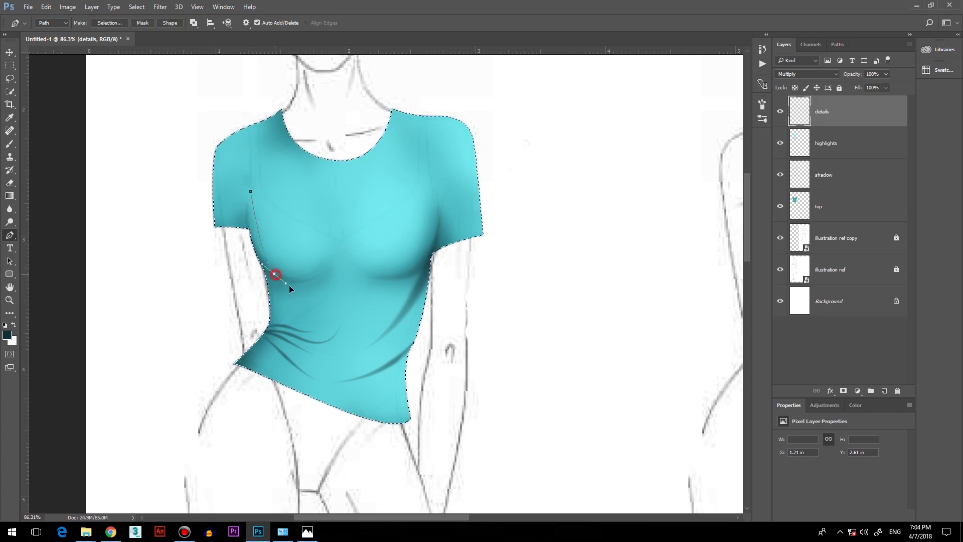
left_click_drag(314, 304, 315, 305)
key("Return")
left_click(429, 190)
left_click_drag(424, 268, 401, 308)
key("Return")
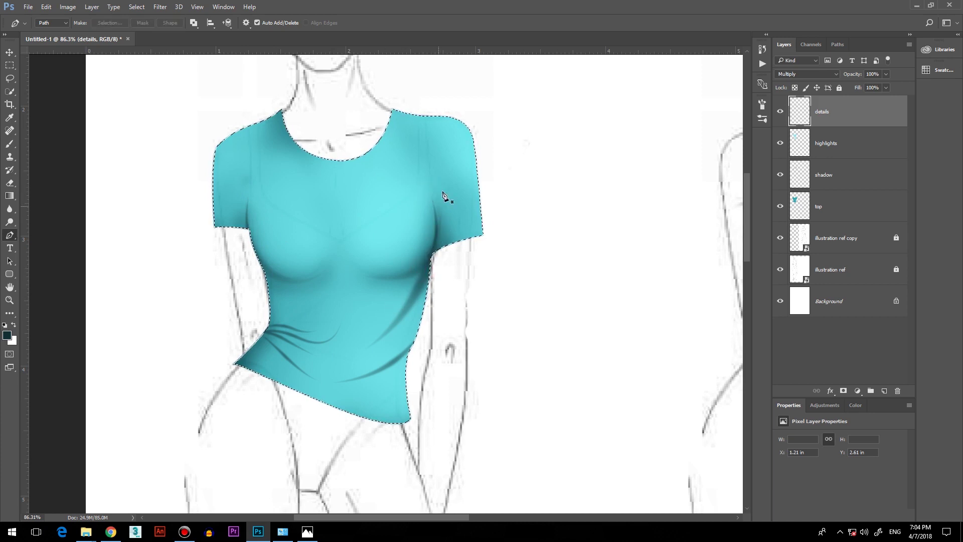
- Draw and stroke the right armhole seam from above the shoulder, curving down past the armpit
left_click(447, 101)
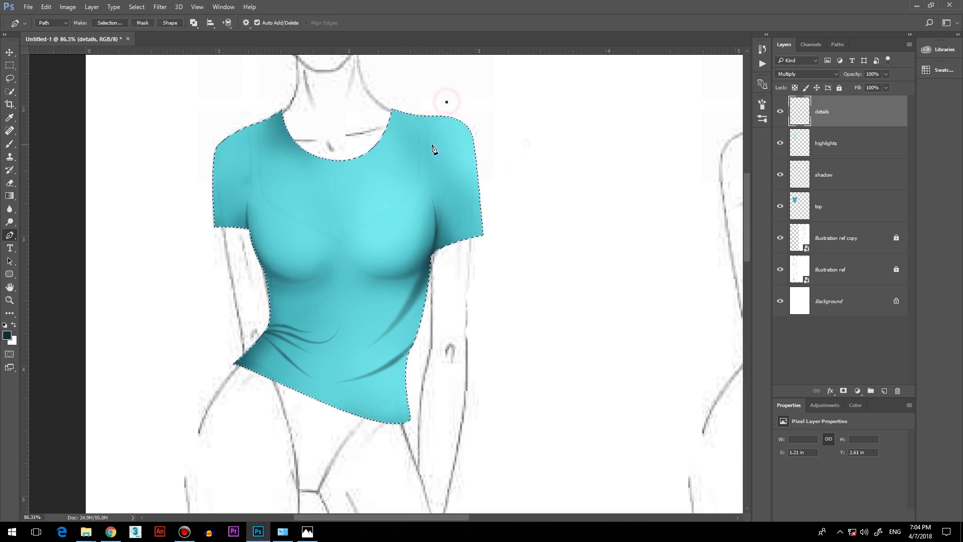
left_click_drag(433, 187, 431, 185)
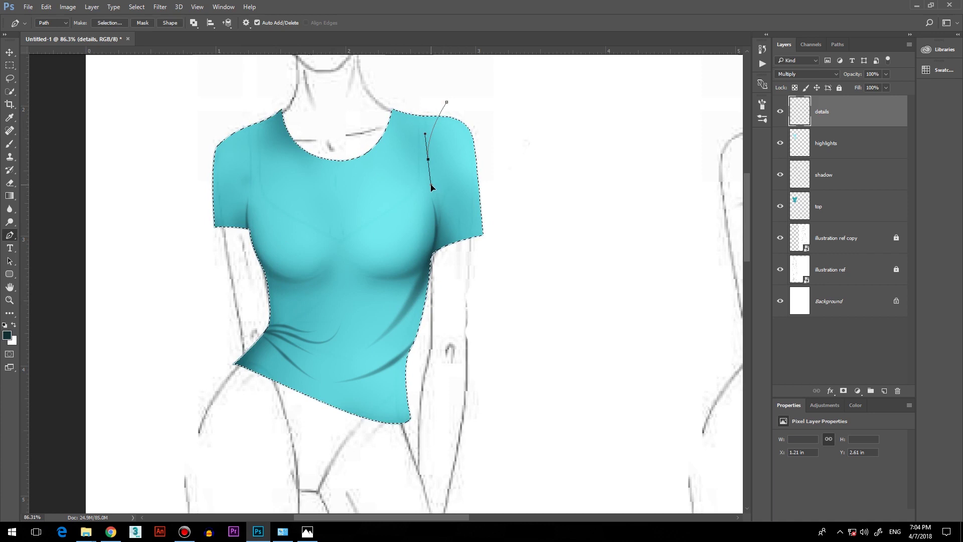
left_click(441, 222)
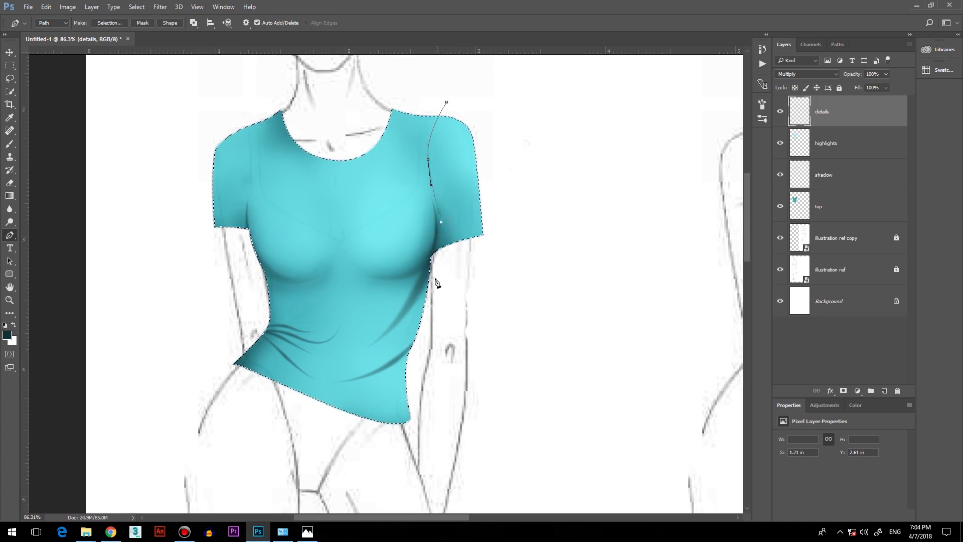
left_click_drag(404, 306, 382, 323)
key("Delete")
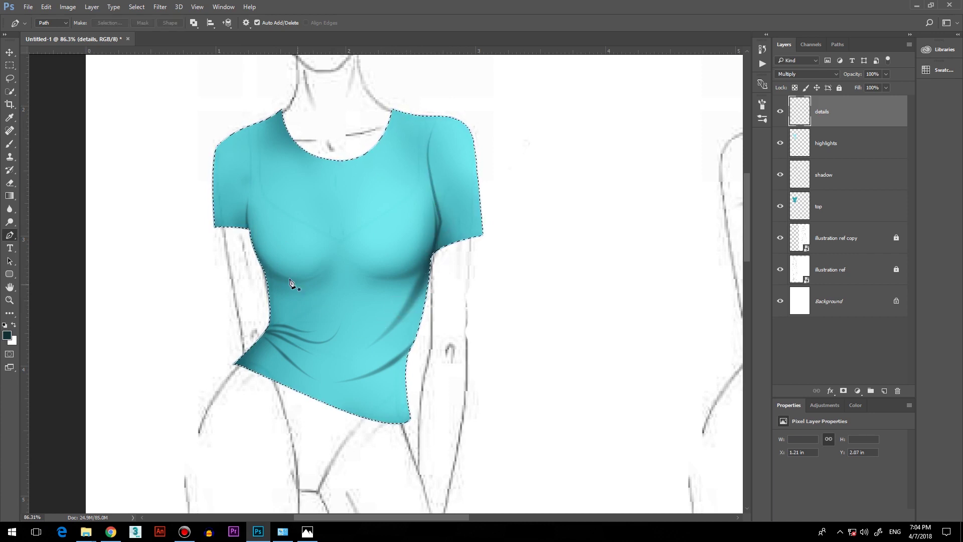
- Draw and stroke the left armhole seam from the shoulder down to the armpit
left_click(231, 112)
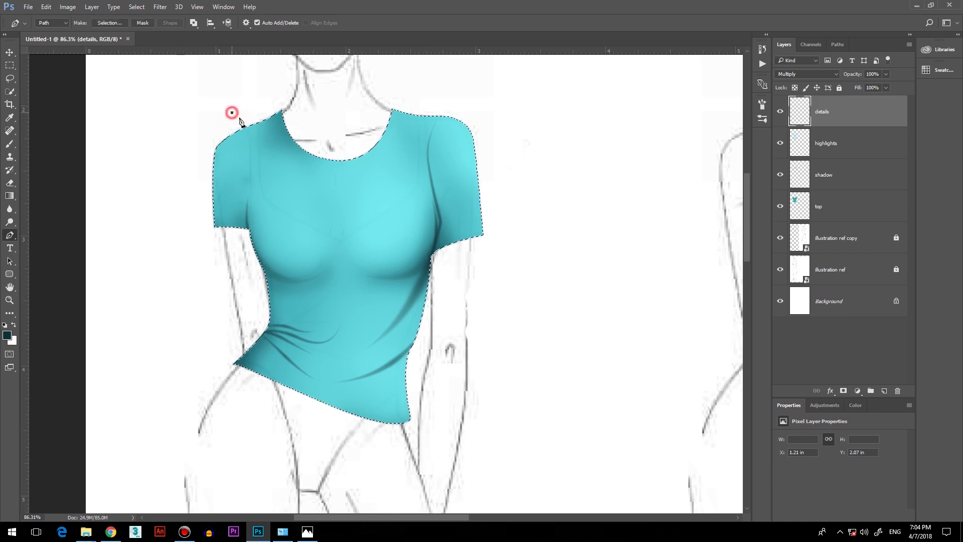
left_click_drag(257, 163, 255, 198)
key("Delete")
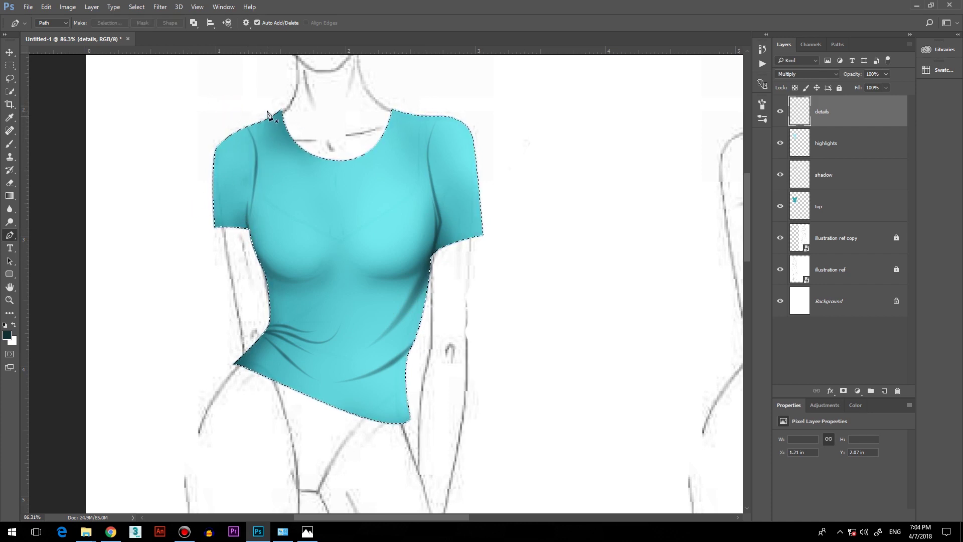
- Draw a curved path just below the neckline from shoulder to shoulder and stroke it with the simulated-pressure action
left_click(266, 87)
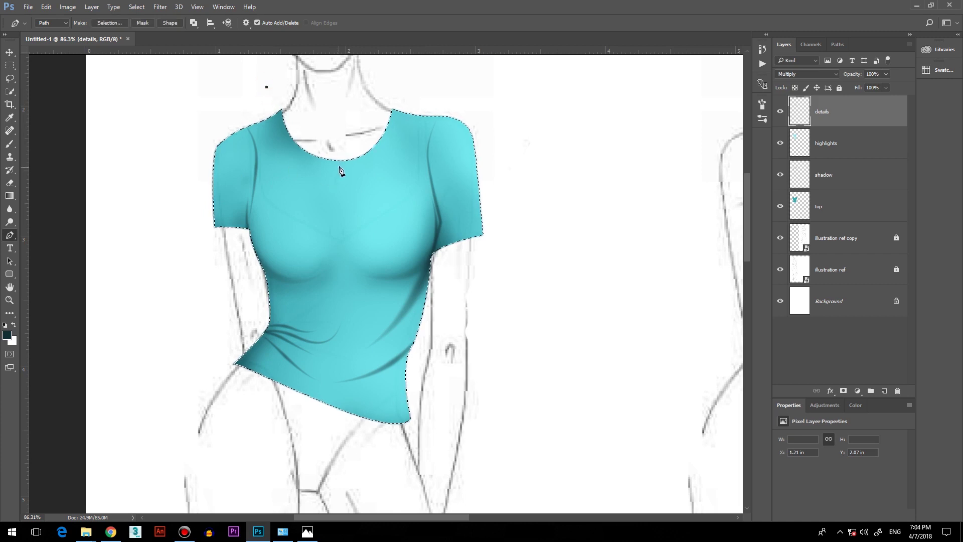
left_click_drag(338, 172, 408, 174)
left_click_drag(405, 100, 409, 84)
key("F2")
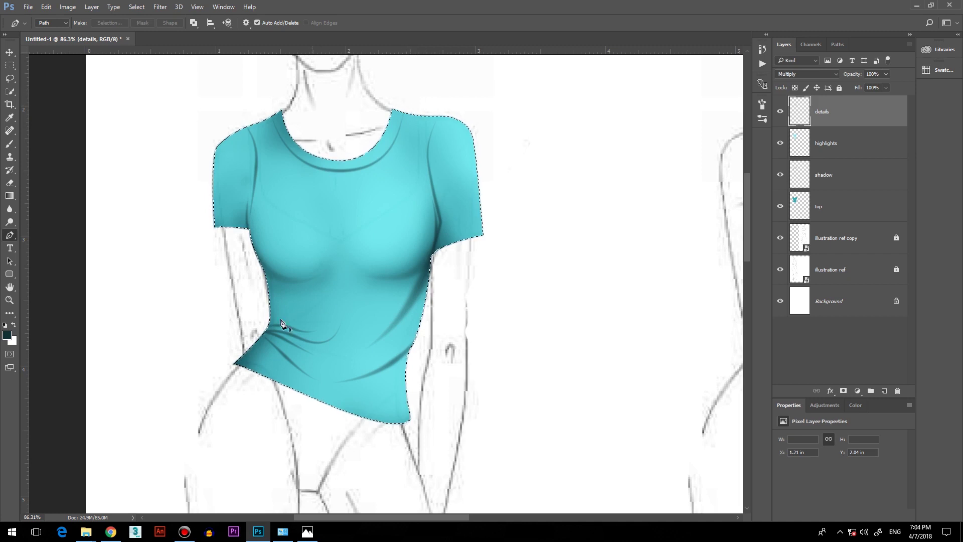
- Draw a curved path just above the bottom hem across the full width of the top and stroke it
left_click(212, 362)
left_click_drag(276, 370, 320, 399)
left_click_drag(422, 404, 450, 379)
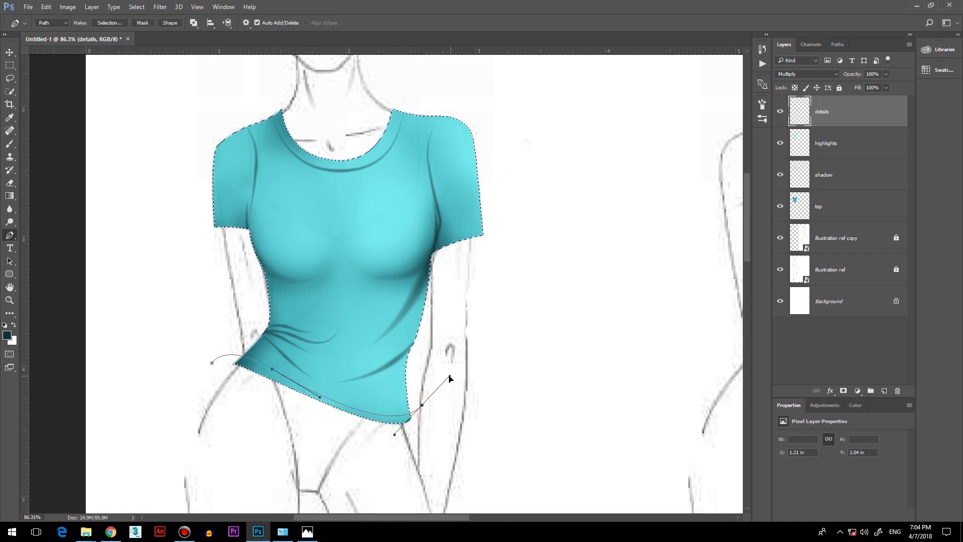
key("Escape")
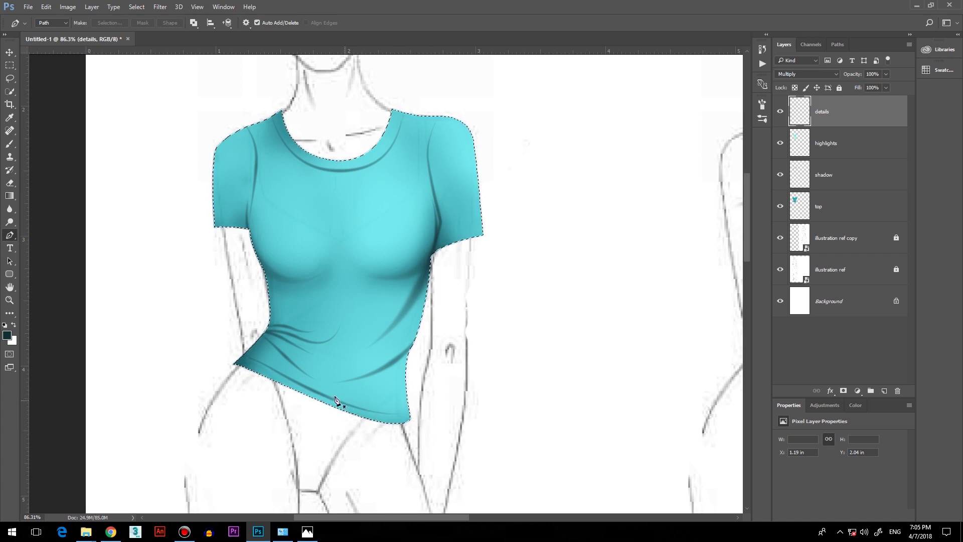
- Undo the faint hem stroke and stroke the path again as a bolder line just above the bottom hem
key("ctrl+alt+z")
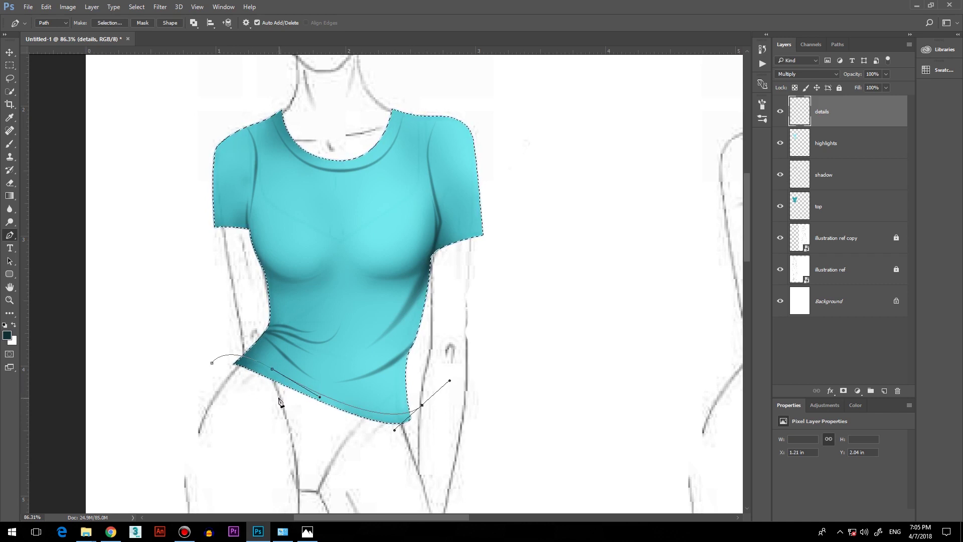
key("ctrl+shift+z")
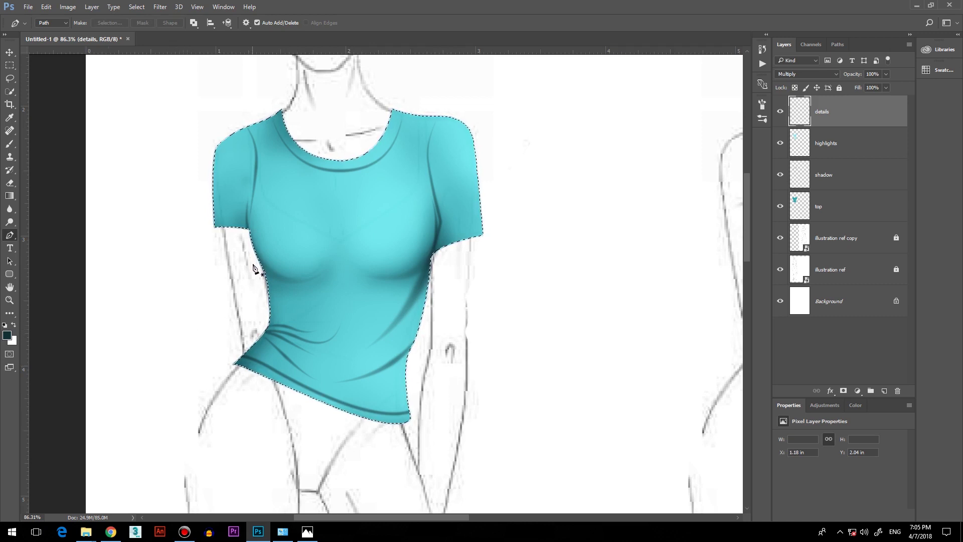
- Draw and stroke a curved path under each side of the bust, running from the armpit towards the centre
left_click(244, 247)
left_click_drag(366, 246, 325, 279)
key("Delete")
key("Delete")
left_click(430, 209)
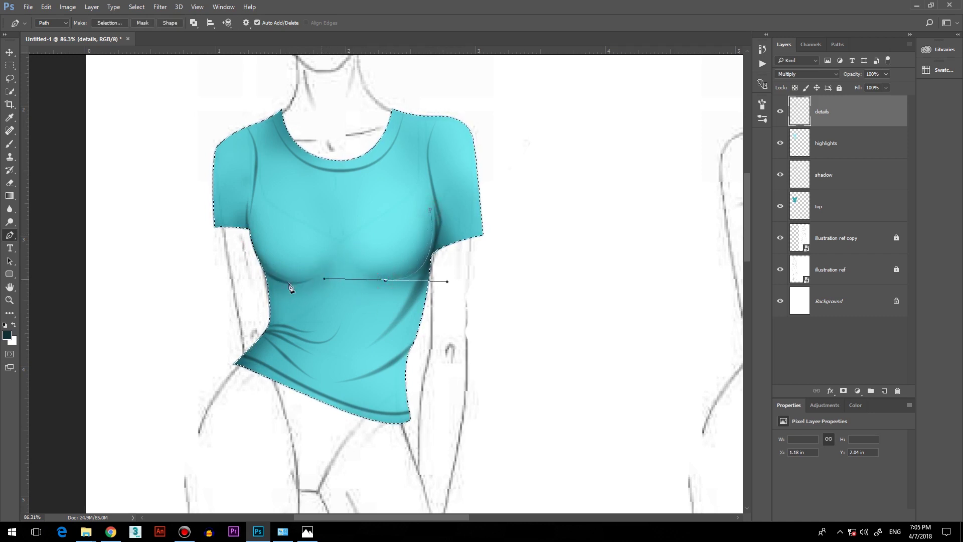
key("Delete")
key("Delete")
- Draw and stroke two curved folds on the top's right side, one from the armpit and one from the waist towards the hem
left_click(446, 232)
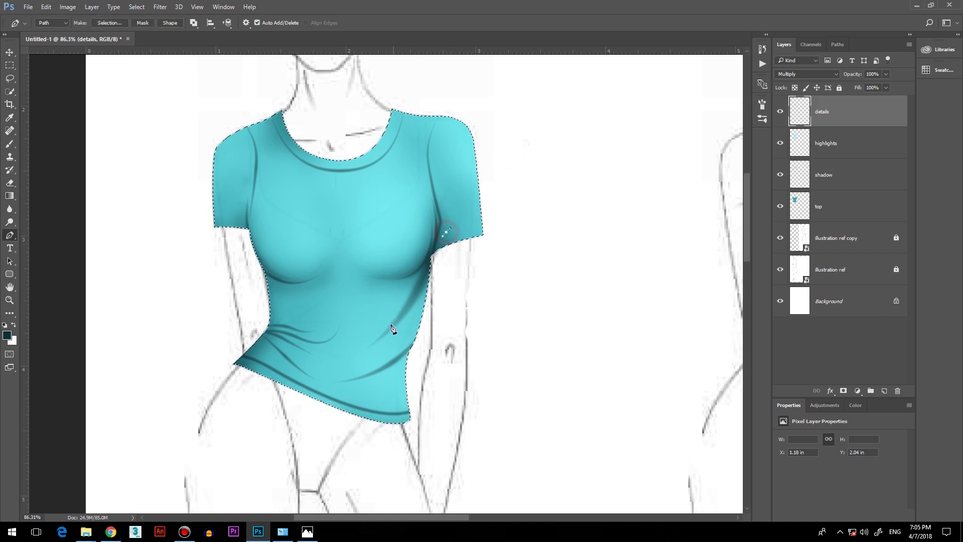
left_click_drag(370, 344, 322, 370)
key("Delete")
key("Delete")
left_click(442, 276)
left_click_drag(327, 390, 219, 424)
key("Delete")
key("Delete")
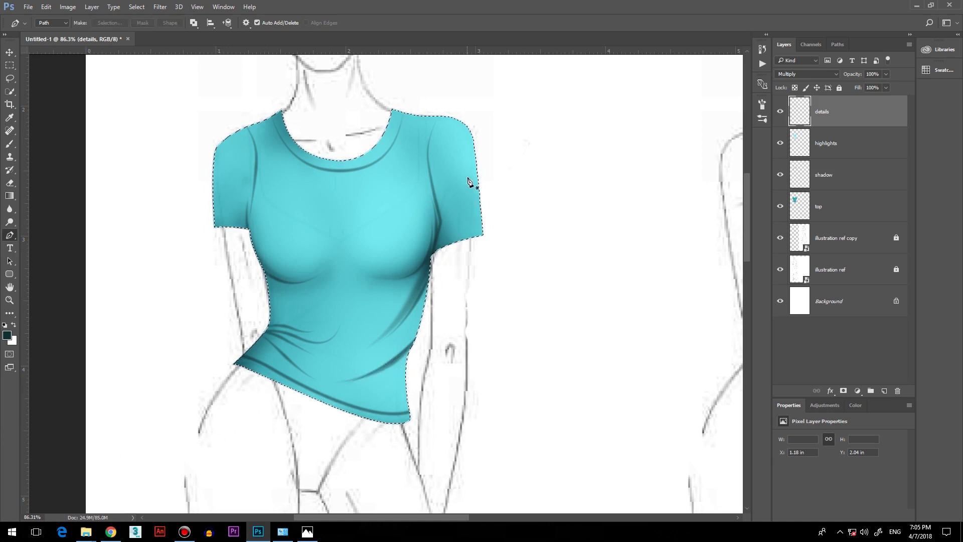
- Draw a curved path just above the right sleeve's hem and stroke it across the sleeve
left_click(420, 252)
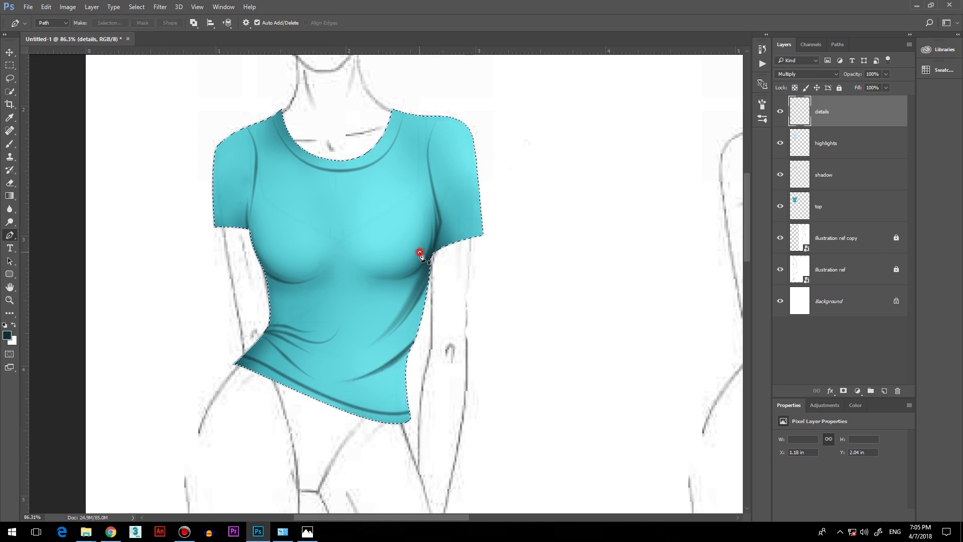
key("Delete")
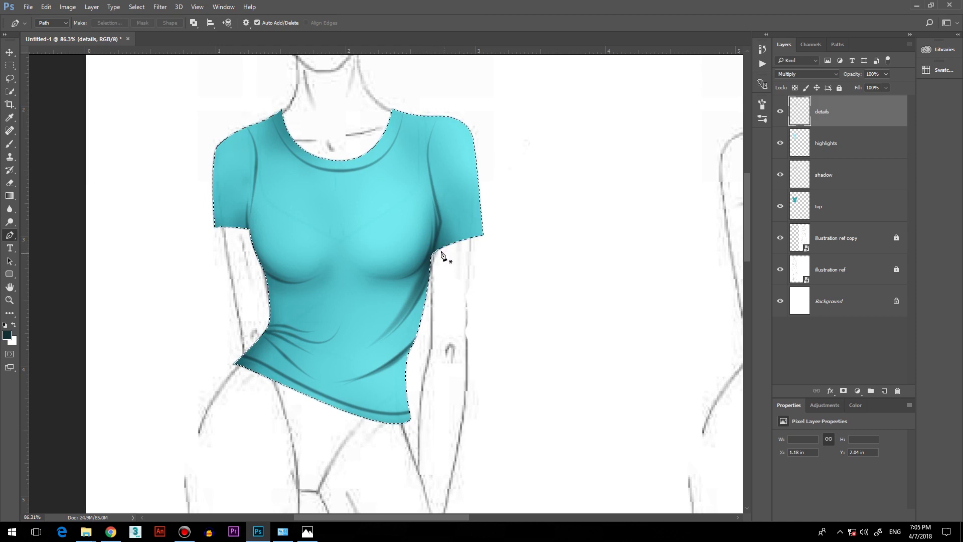
left_click(539, 239)
left_click_drag(420, 267, 391, 343)
key("Delete")
key("Delete")
- Draw a curved path just above the left sleeve's hem and stroke it across the sleeve
left_click(183, 217)
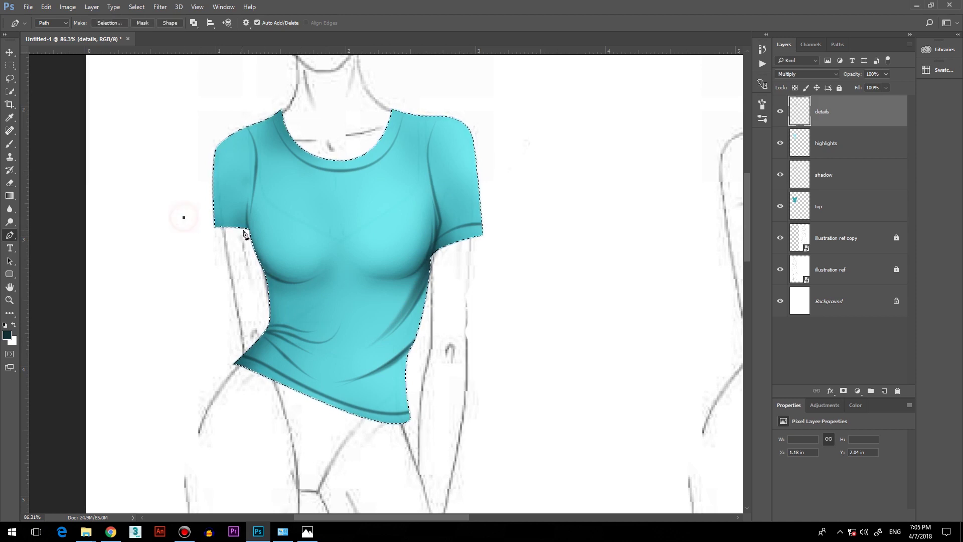
left_click_drag(252, 229, 256, 260)
key("Return")
- Erase the left sleeve hem line's overrun past the armpit, using a size 70 Eraser at 31% opacity
scroll(290, 291, "up", 3)
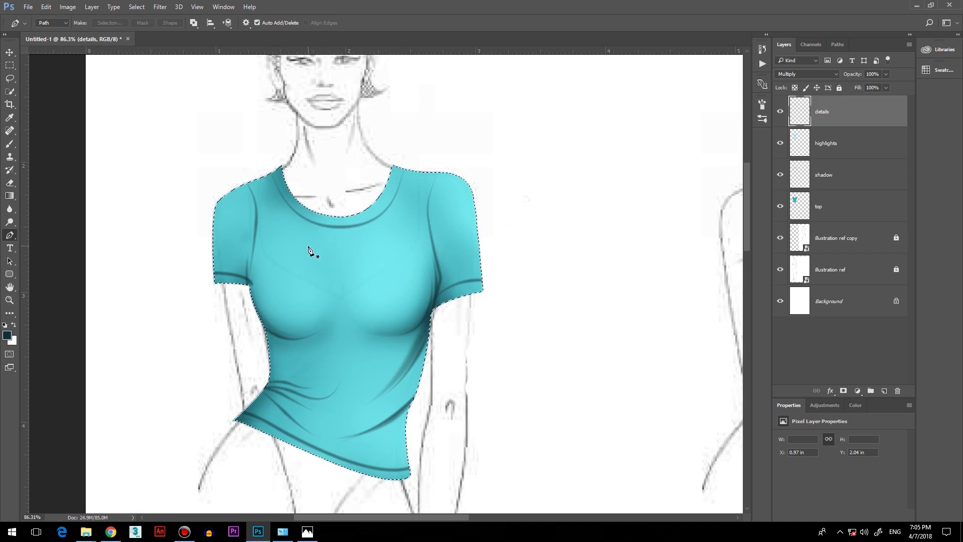
key("e")
mouse_move(313, 277)
left_mouse_down()
mouse_move(278, 267)
mouse_move(268, 233)
mouse_move(269, 276)
mouse_move(220, 267)
mouse_move(239, 287)
mouse_move(277, 283)
left_mouse_up()
scroll(189, 323, "up", 5, "alt")
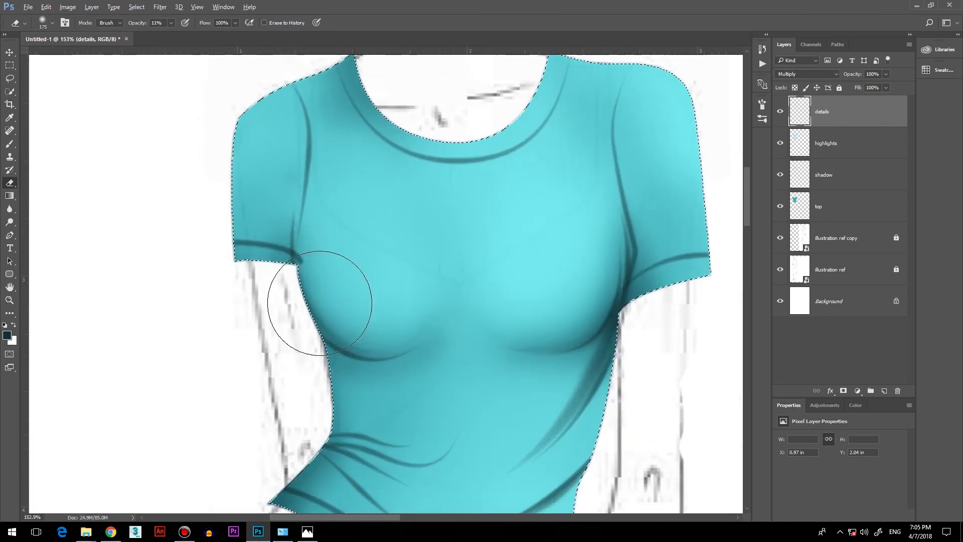
key("bracketleft")
key("bracketleft")
key("bracketleft")
key("bracketleft")
key("bracketleft")
key("bracketleft")
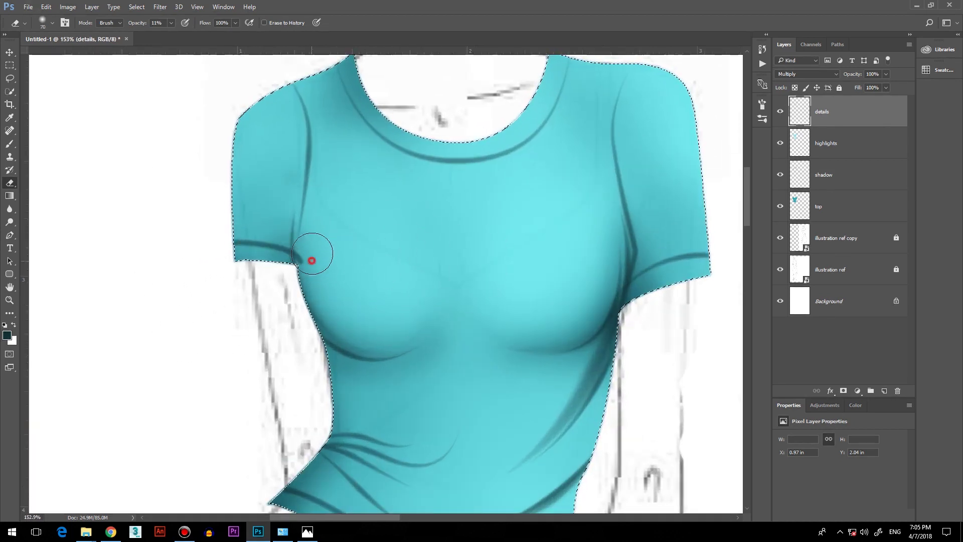
left_click(171, 23)
left_click_drag(171, 34, 181, 36)
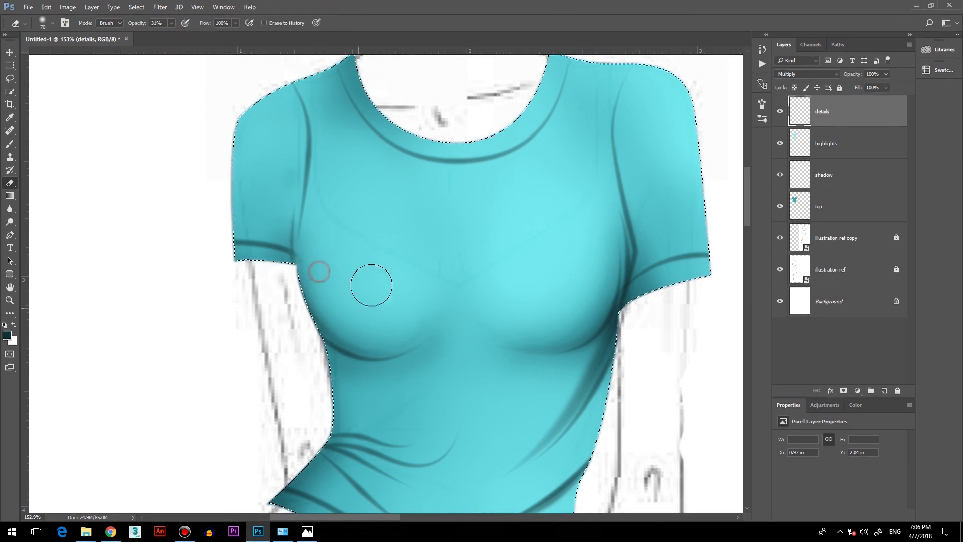
- Soften the lower fold lines at the left waist and their tips with the size 70 Eraser
scroll(326, 281, "down", 2)
key("bracketleft")
key("bracketleft")
scroll(371, 356, "down", 2)
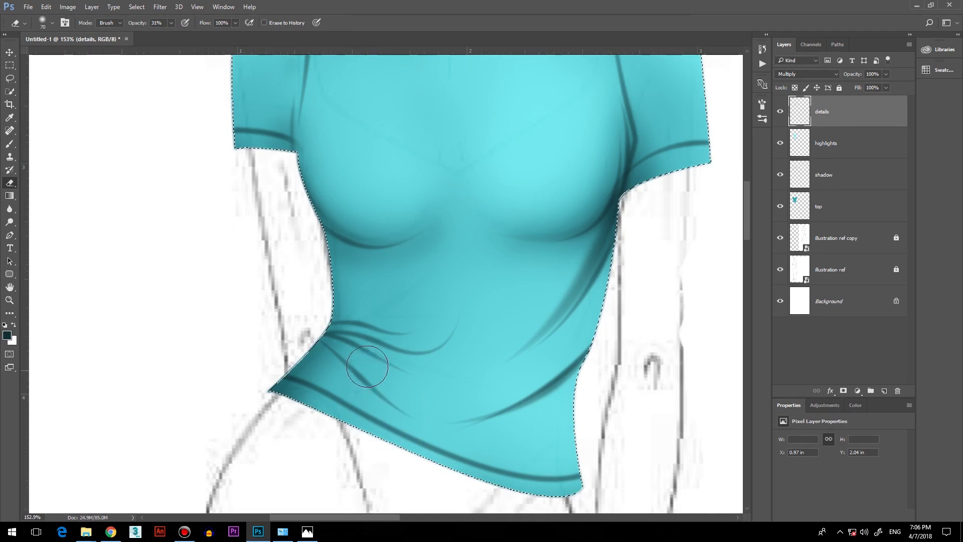
key("bracketright")
key("bracketright")
mouse_move(419, 408)
left_mouse_down()
mouse_move(342, 370)
mouse_move(458, 424)
left_mouse_up()
left_click(357, 383)
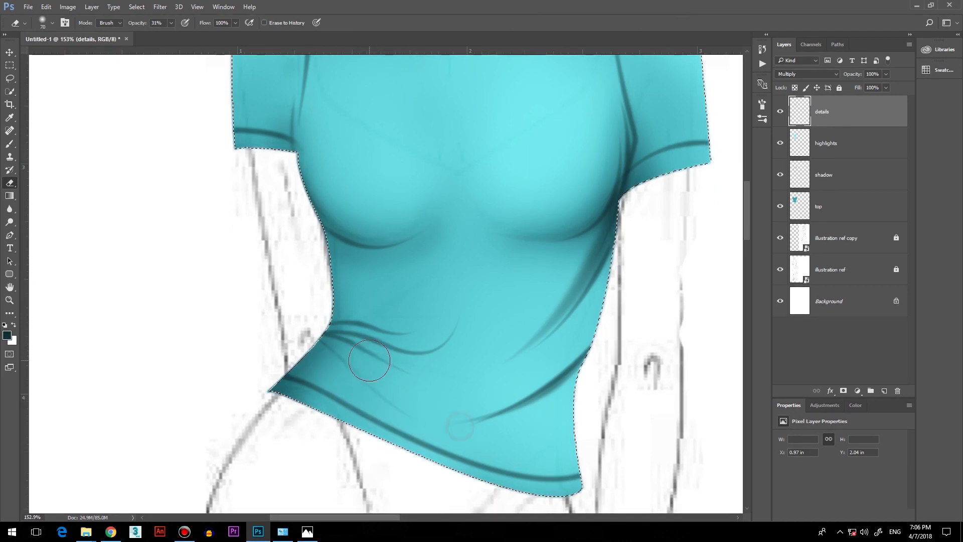
- Enlarge the Eraser to 125 and lighten the left waist folds, the two right side folds and the bottom hem line
key("bracketright")
key("bracketright")
key("bracketright")
key("bracketright")
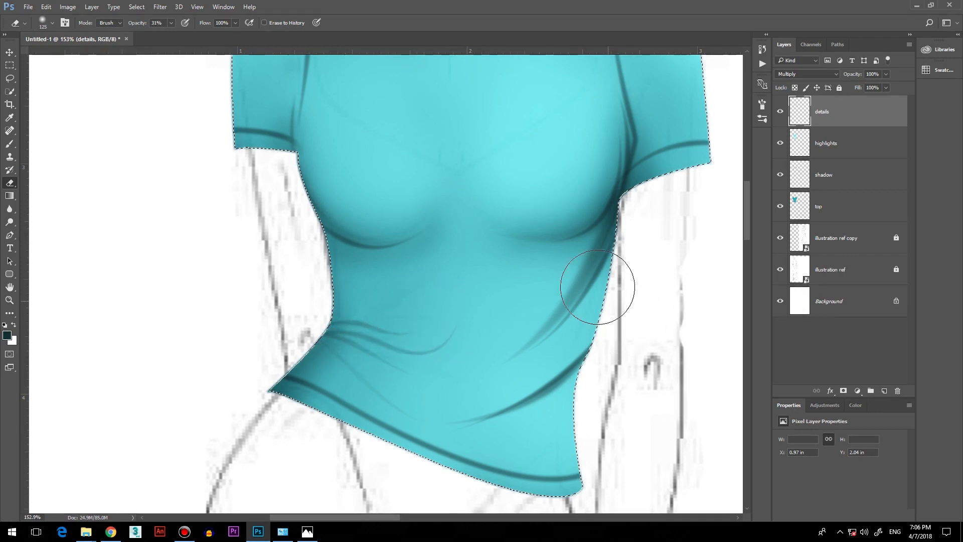
left_click_drag(609, 290, 591, 270)
left_click_drag(532, 382, 570, 379)
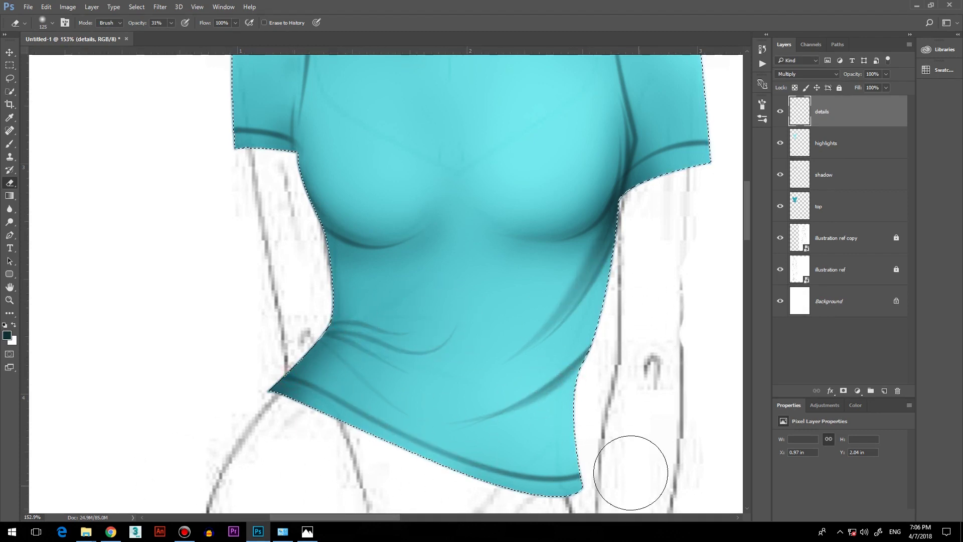
- Soften the armhole seams and the right sleeve's hem line with the size 125 Eraser
scroll(555, 381, "up", 5)
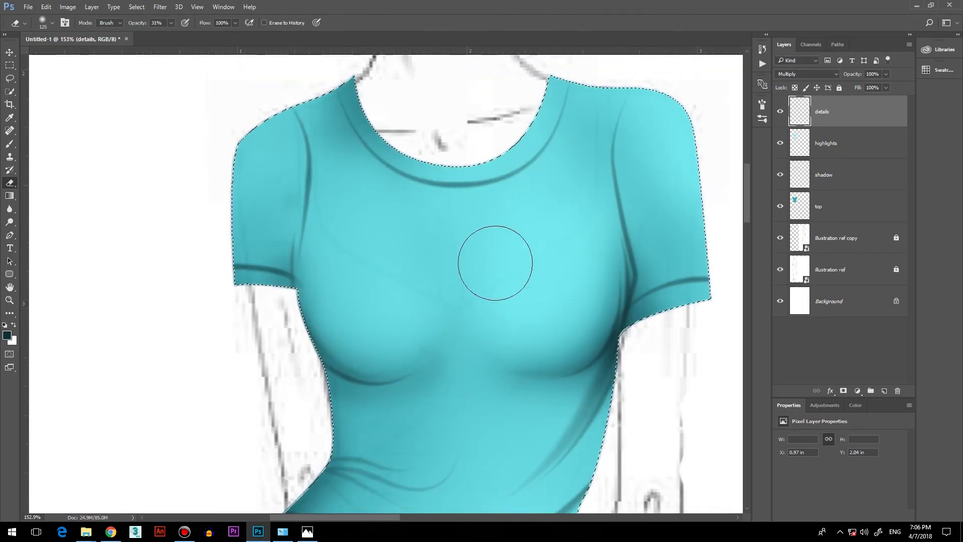
scroll(637, 276, "down", 1)
scroll(637, 276, "down", 3)
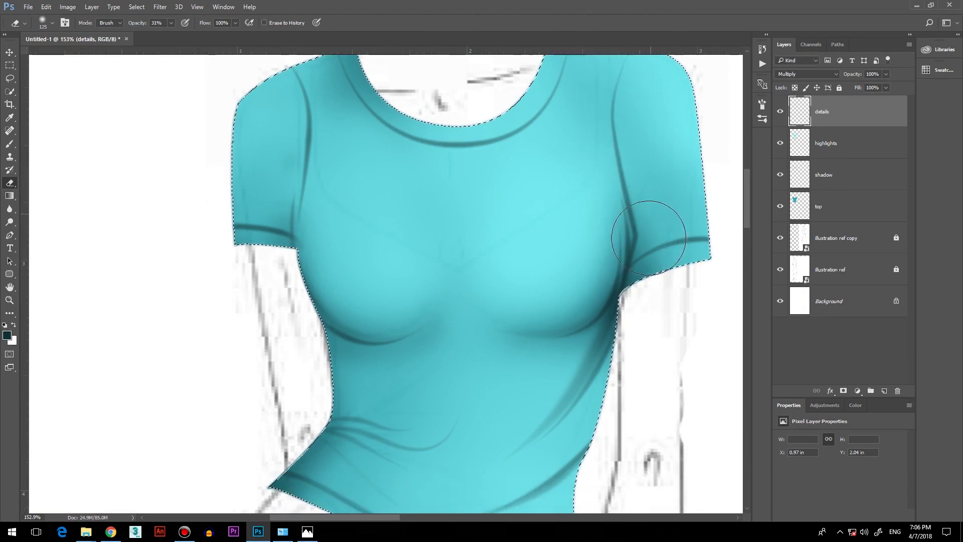
scroll(641, 291, "up", 5)
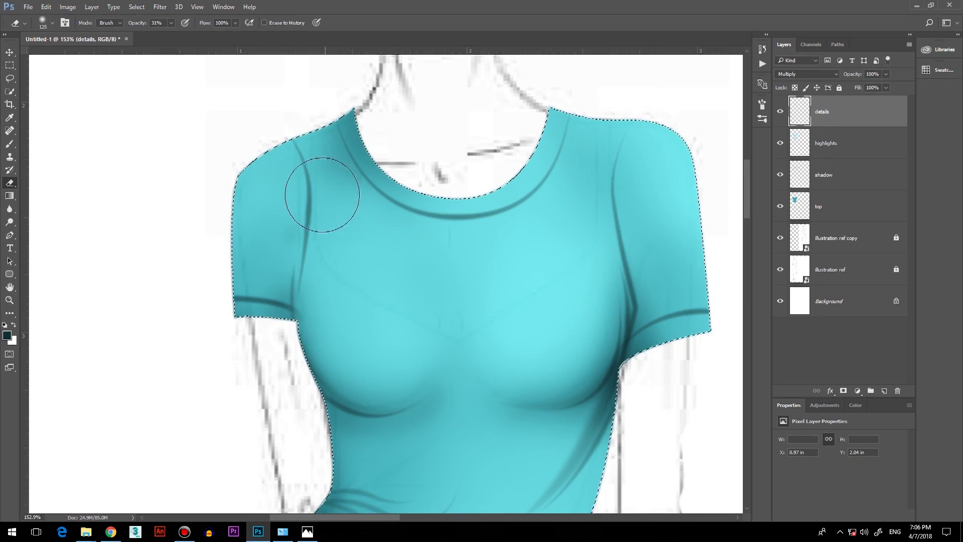
scroll(663, 238, "down", 2)
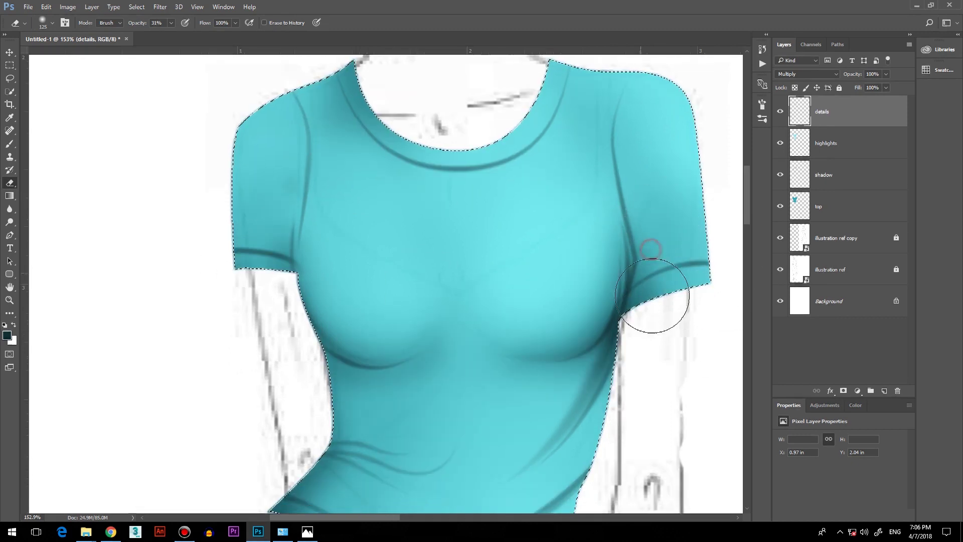
scroll(645, 312, "down", 3)
scroll(581, 466, "down", 3)
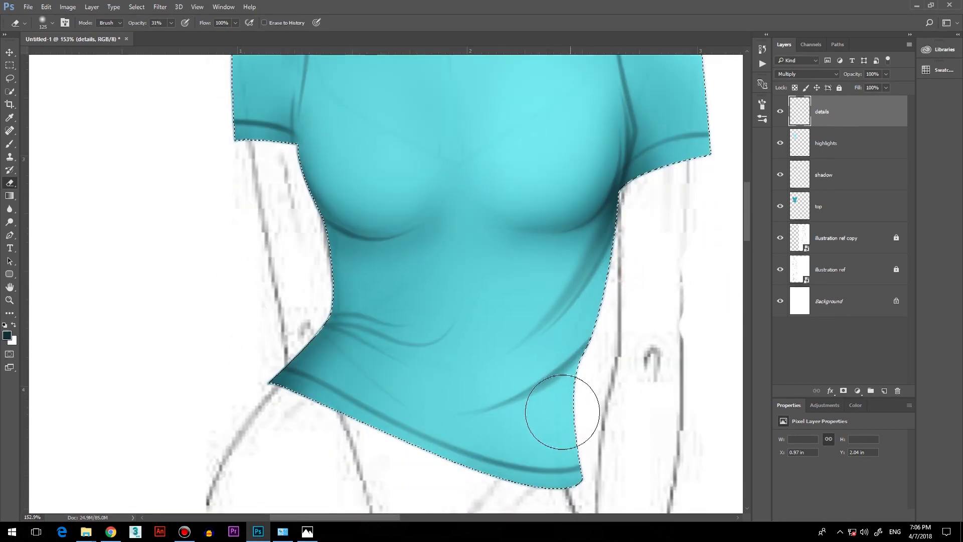
- Lightly erase the remaining dark fold lines on the right side and waist, and deselect the top's outline
scroll(497, 371, "up", 2)
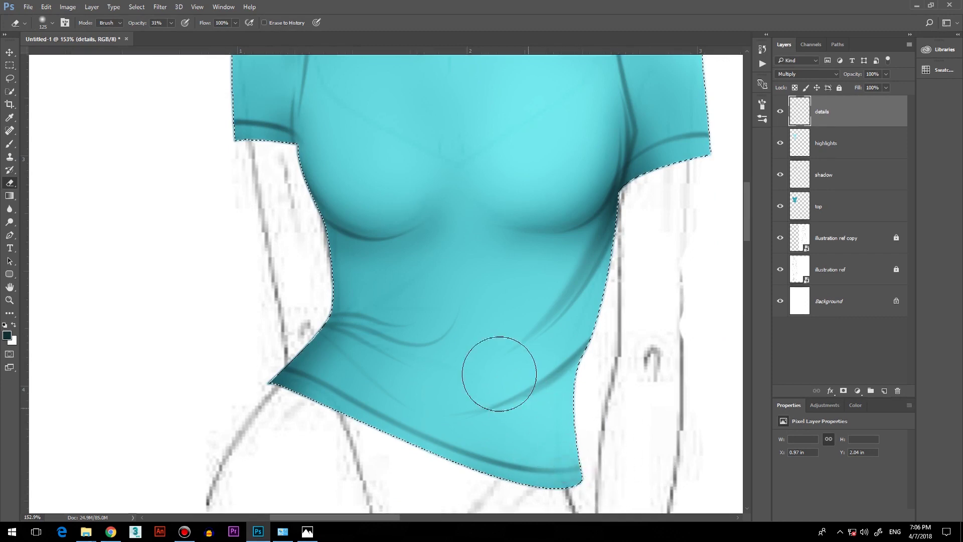
scroll(415, 387, "down", 5)
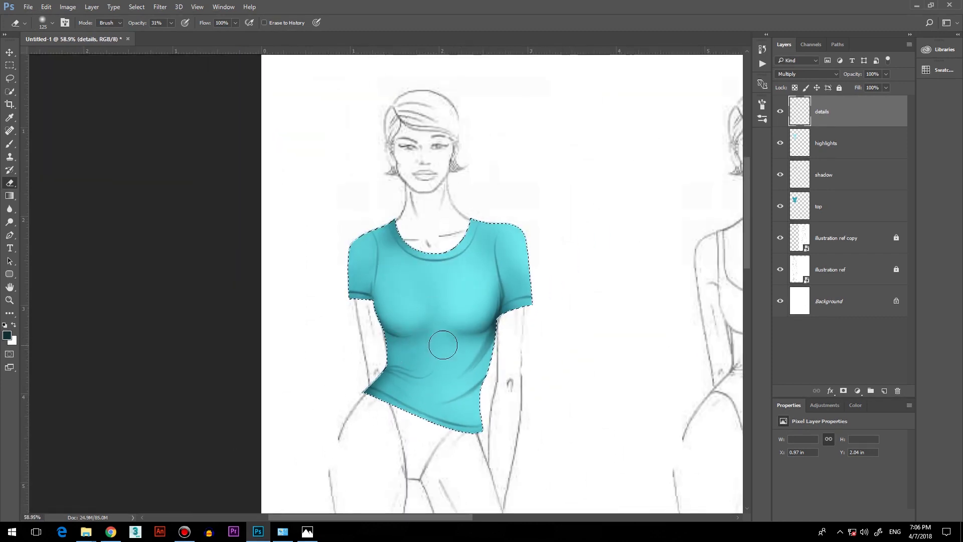
left_click(496, 323)
left_click(504, 354)
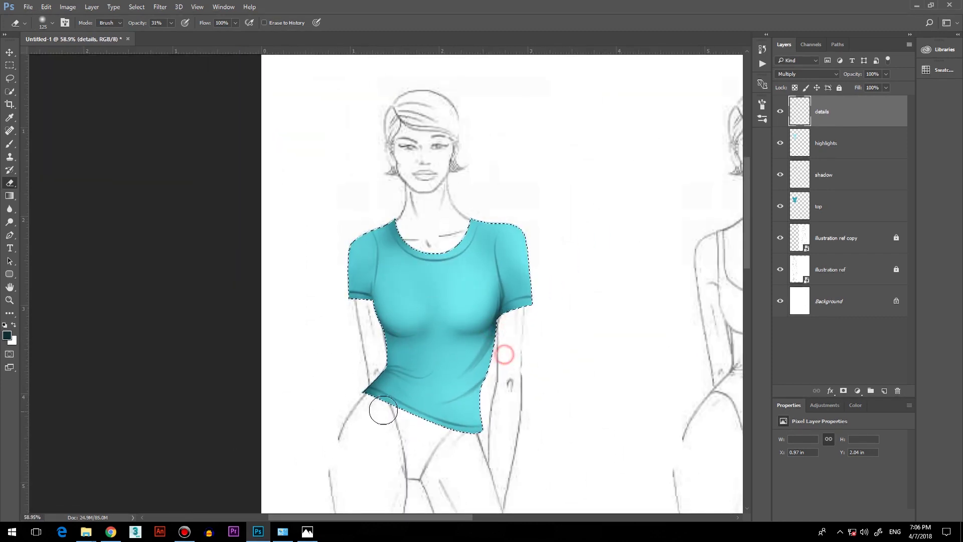
mouse_move(419, 374)
left_mouse_down()
mouse_move(432, 366)
mouse_move(423, 392)
left_mouse_up()
scroll(405, 357, "down", 2)
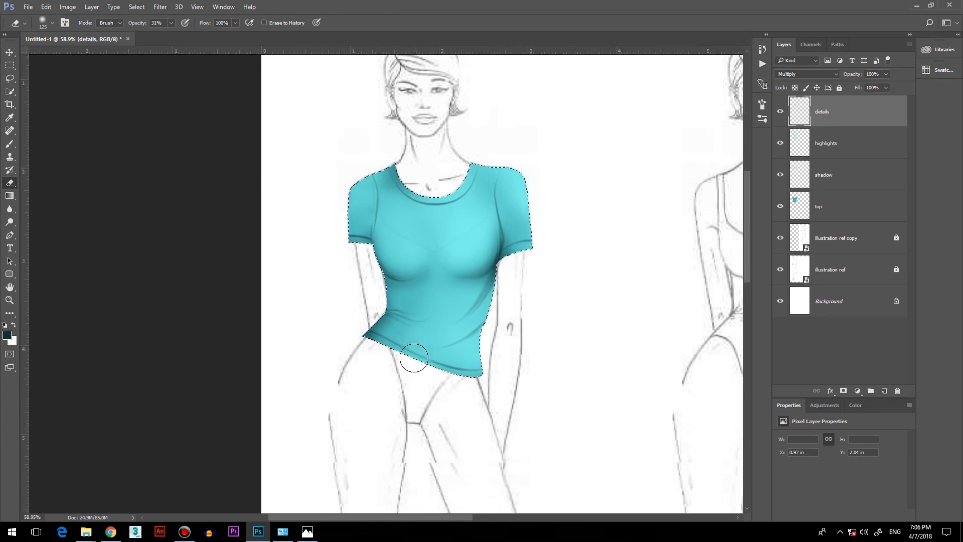
scroll(456, 246, "up", 2)
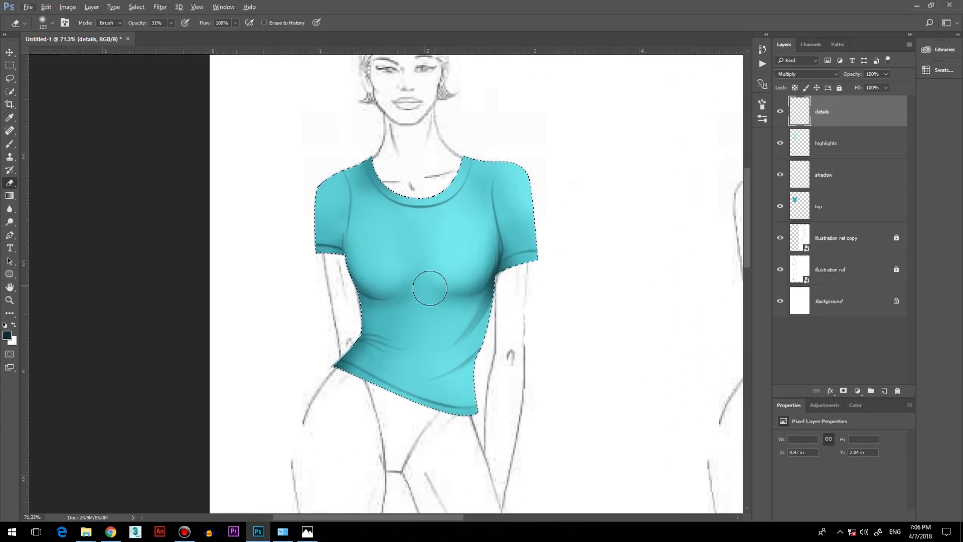
scroll(388, 264, "down", 2)
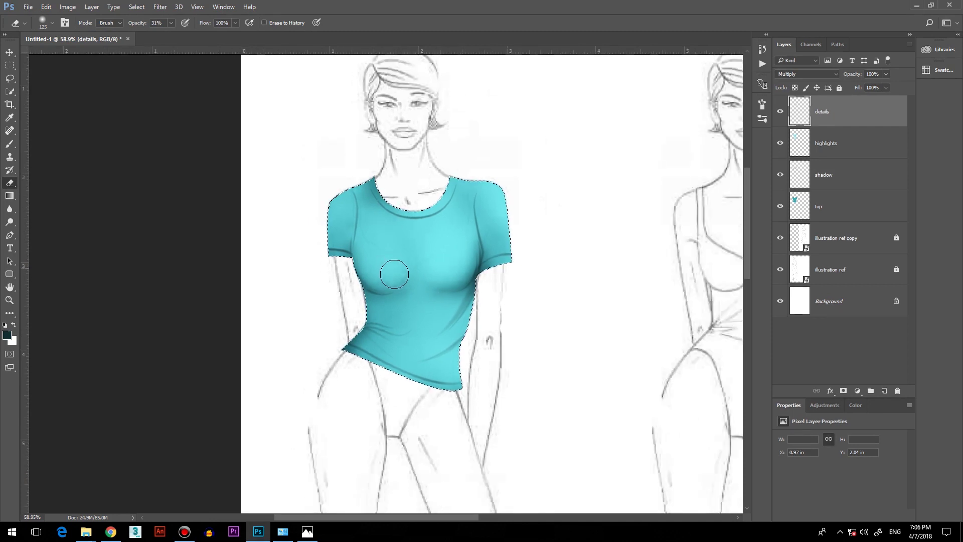
scroll(400, 276, "down", 1)
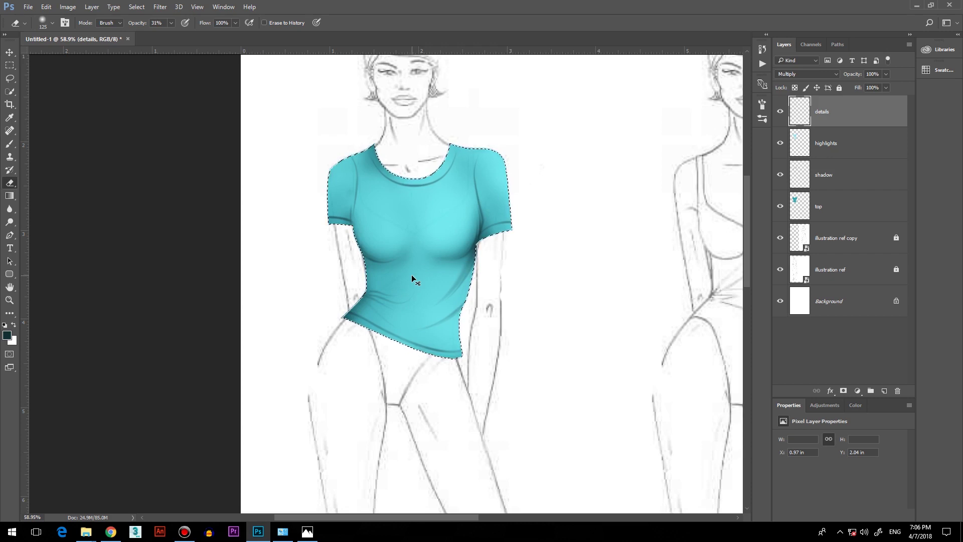
key("ctrl+d")
scroll(478, 360, "down", 2)
scroll(307, 308, "down", 1)
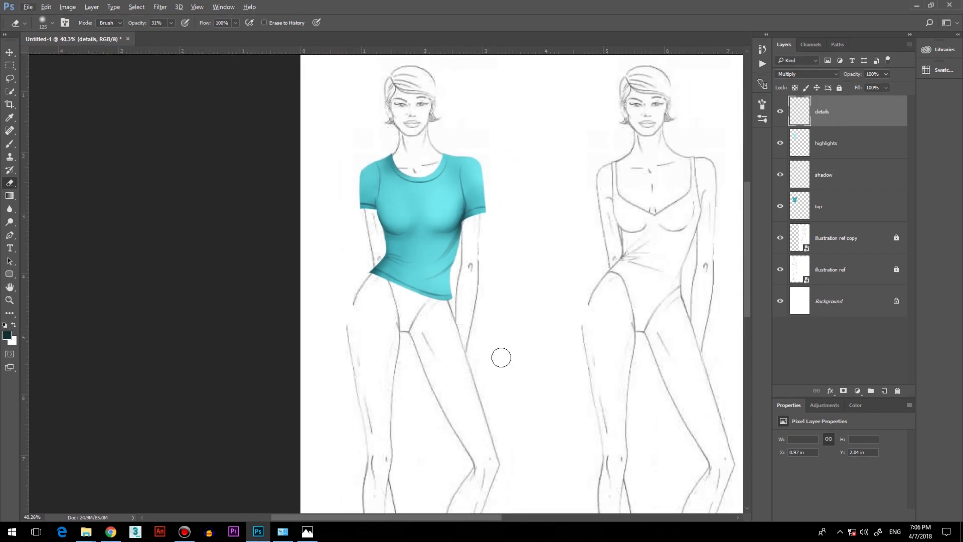
- Set the top layer's opacity to 100% and switch to the Move tool
left_click(857, 205)
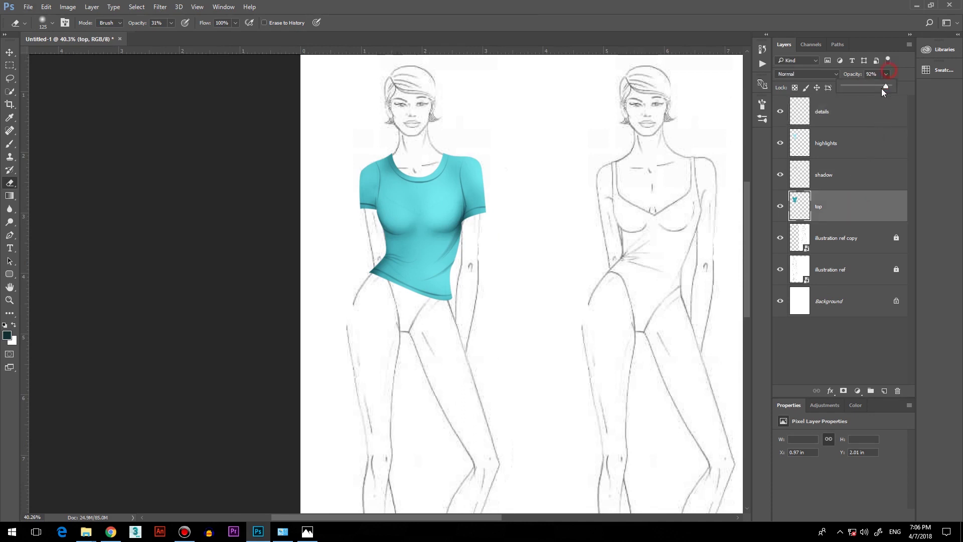
left_click_drag(887, 86, 944, 82)
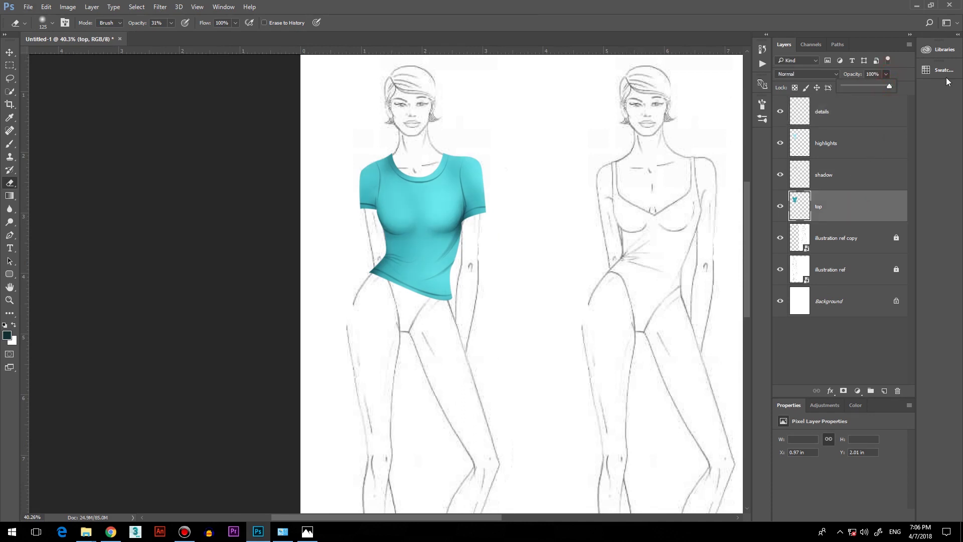
left_click(10, 52)
left_click(312, 289)
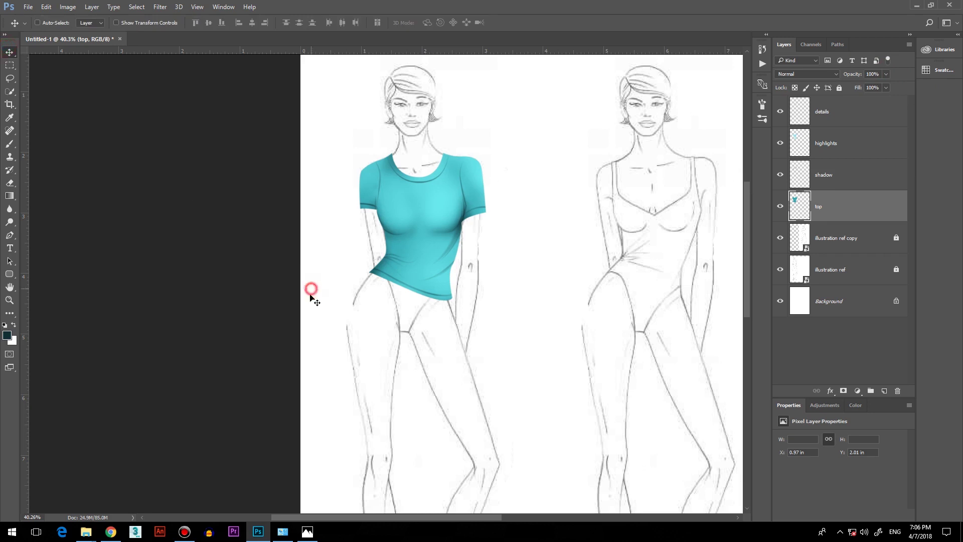
scroll(576, 229, "up", 3)
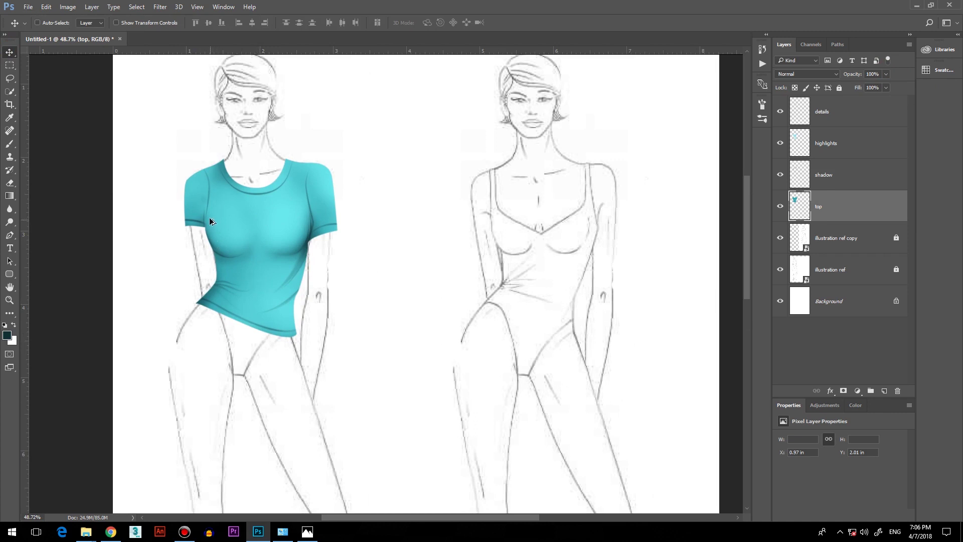
scroll(210, 221, "up", 3)
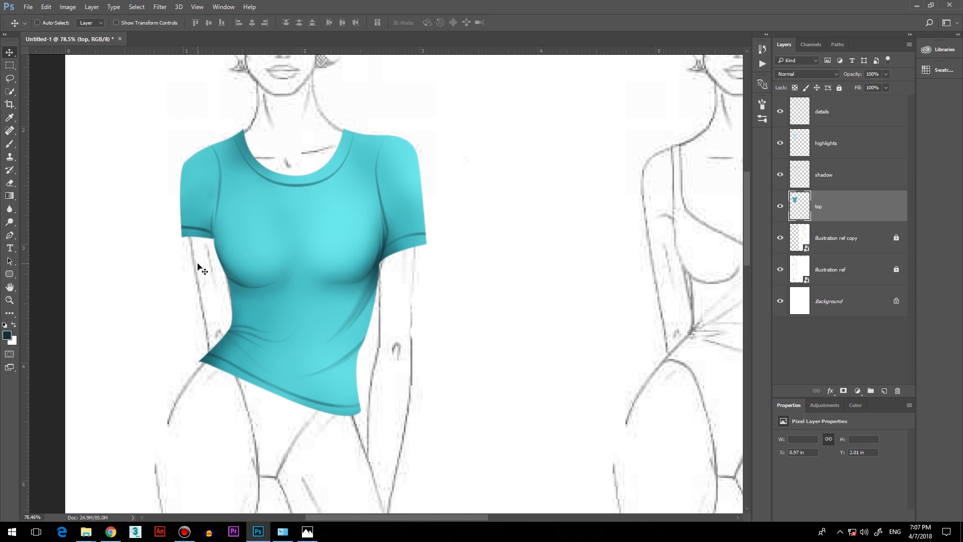
scroll(168, 254, "up", 2)
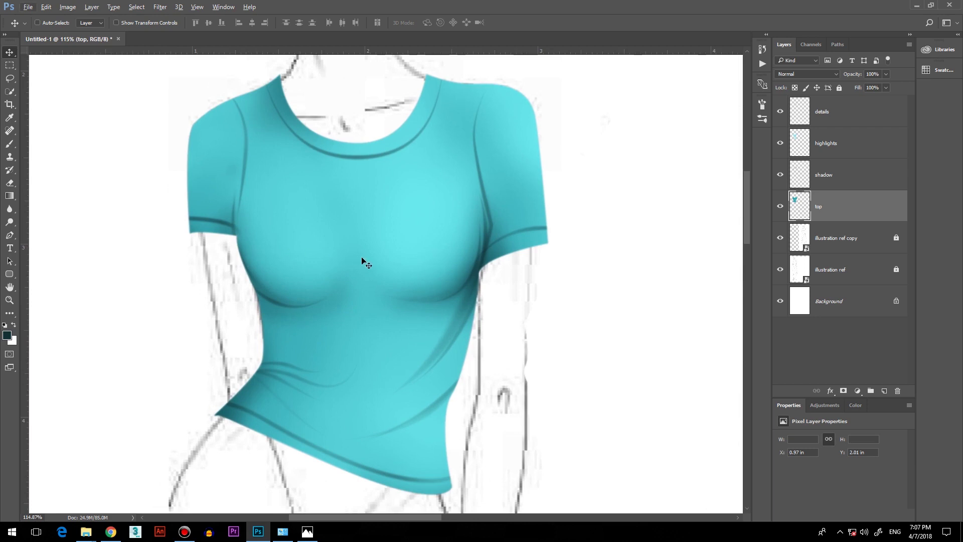
- Add a new layer directly below the top layer and name it "depth cues"
scroll(386, 271, "down", 1)
left_click(843, 120)
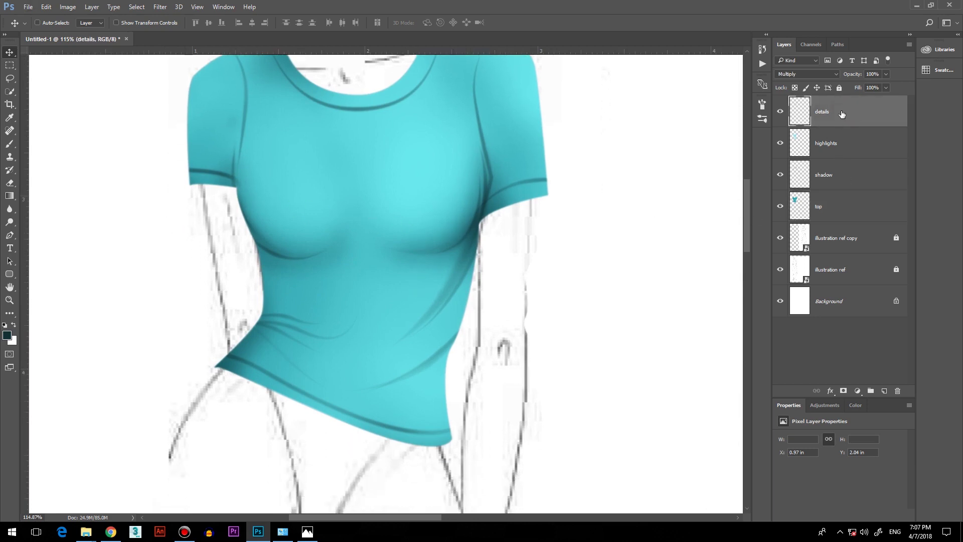
left_click(850, 210)
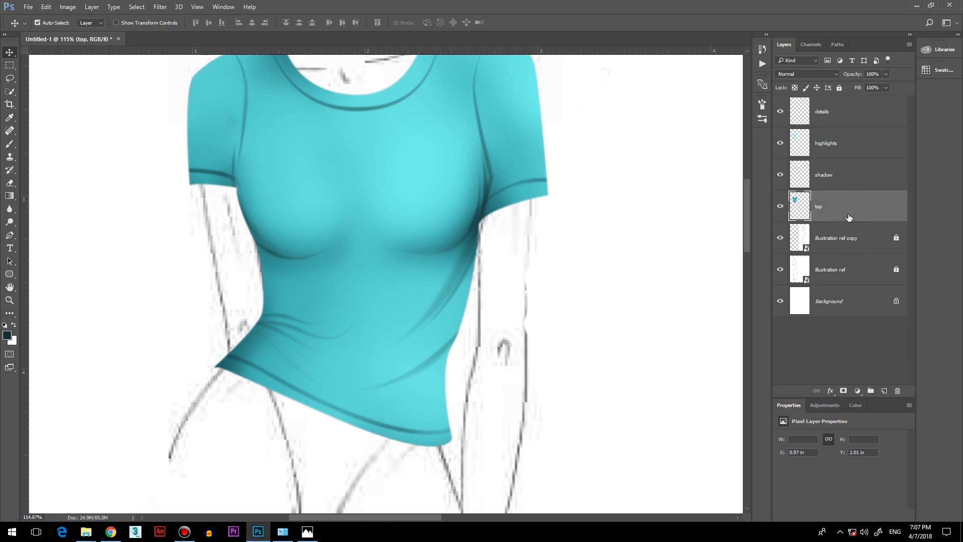
left_click(885, 391, "ctrl")
double_click(827, 238)
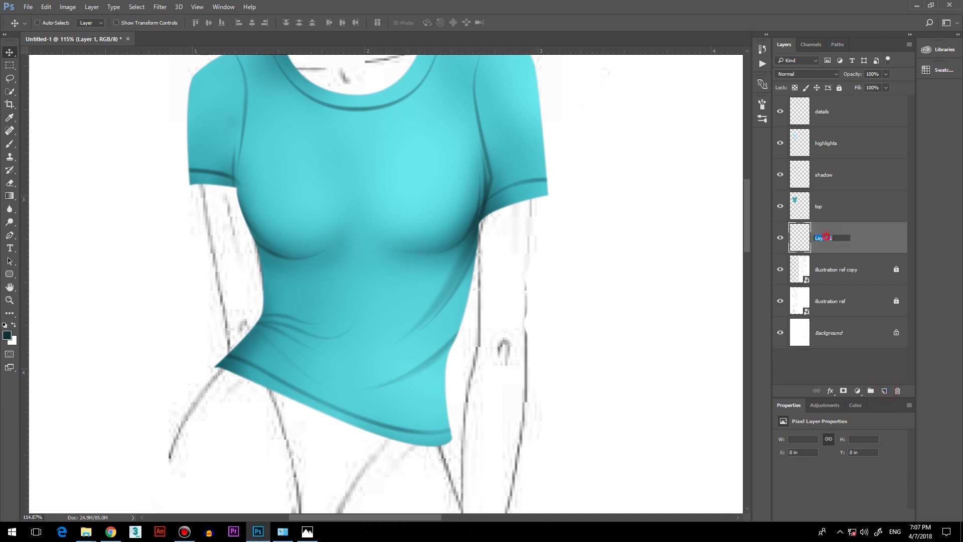
type("depth cues")
key("Return")
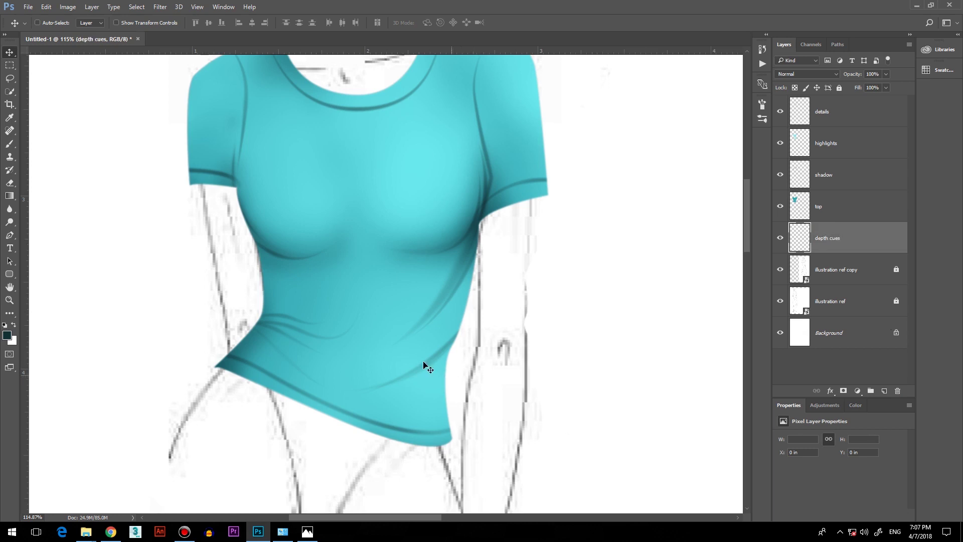
- Draw a small closed, curved Pen path under the left corner of the top's bottom hem
scroll(205, 374, "up", 4)
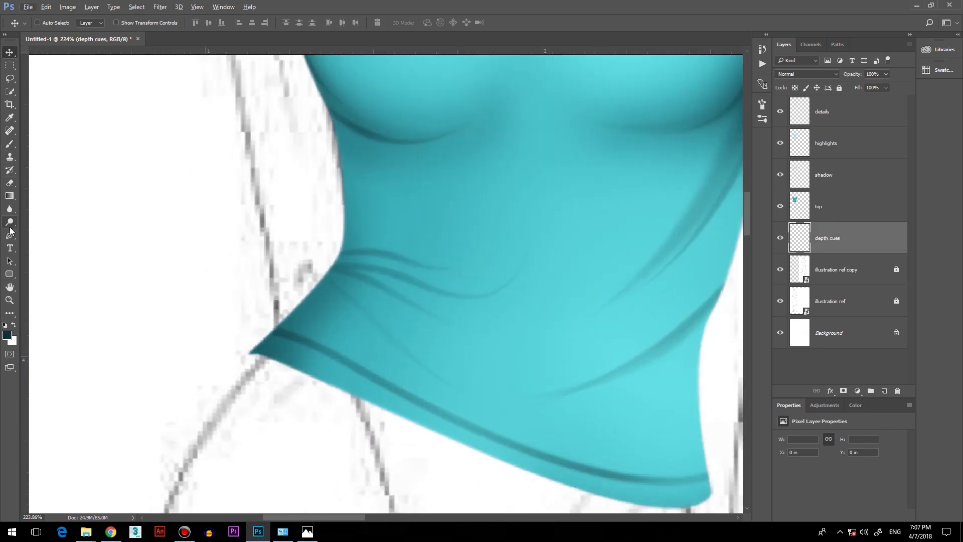
left_click(10, 236)
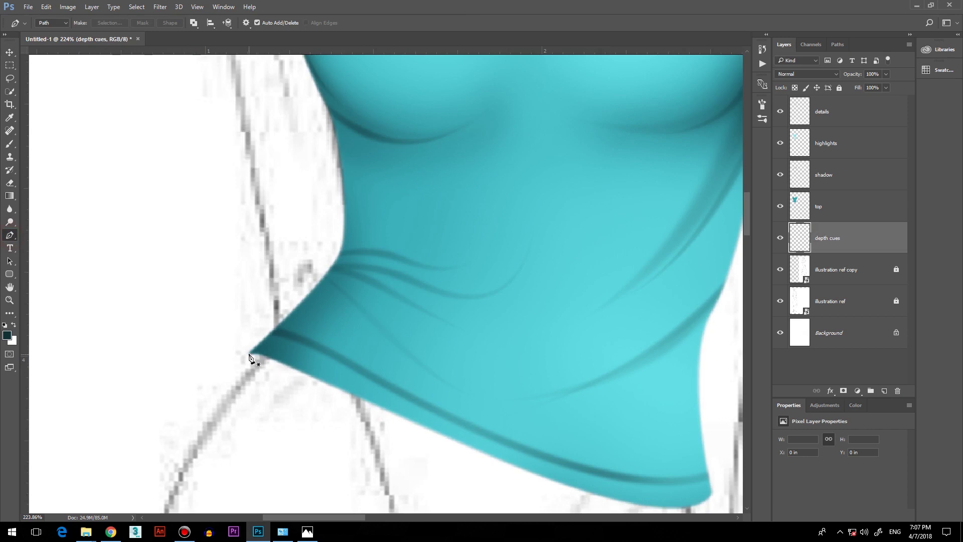
left_click(249, 355)
left_click_drag(257, 365, 276, 352)
left_click_drag(249, 355, 238, 363)
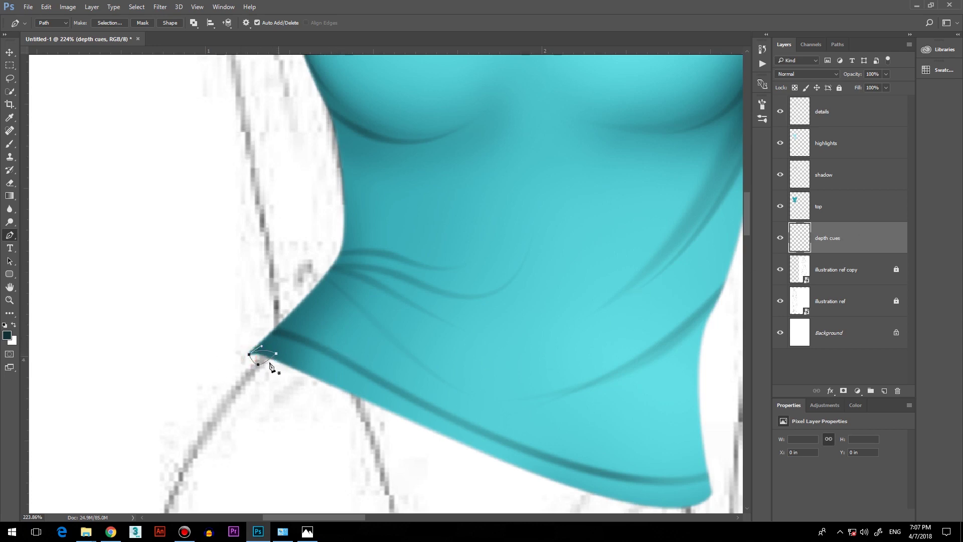
- Set the foreground color to a darker teal, #032023
left_click(8, 335)
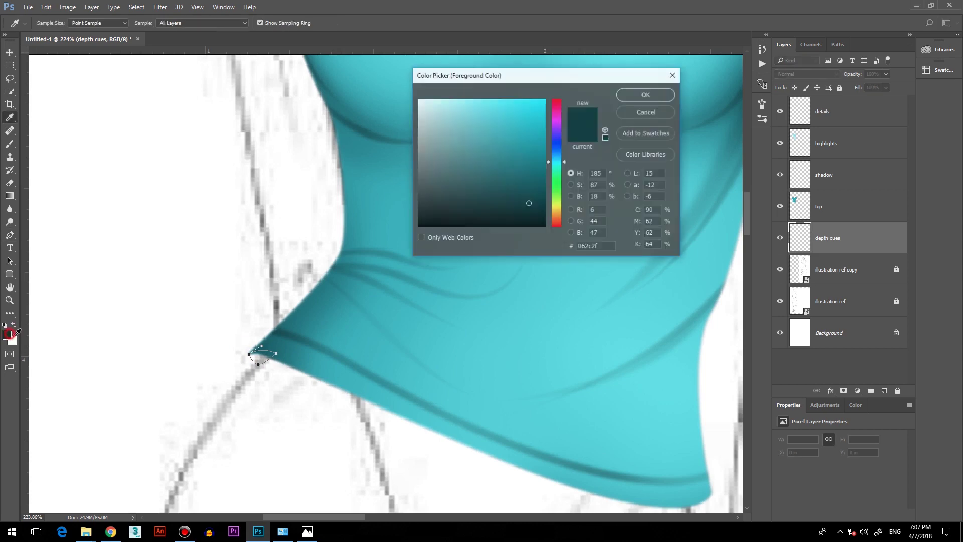
left_click_drag(529, 206, 537, 211)
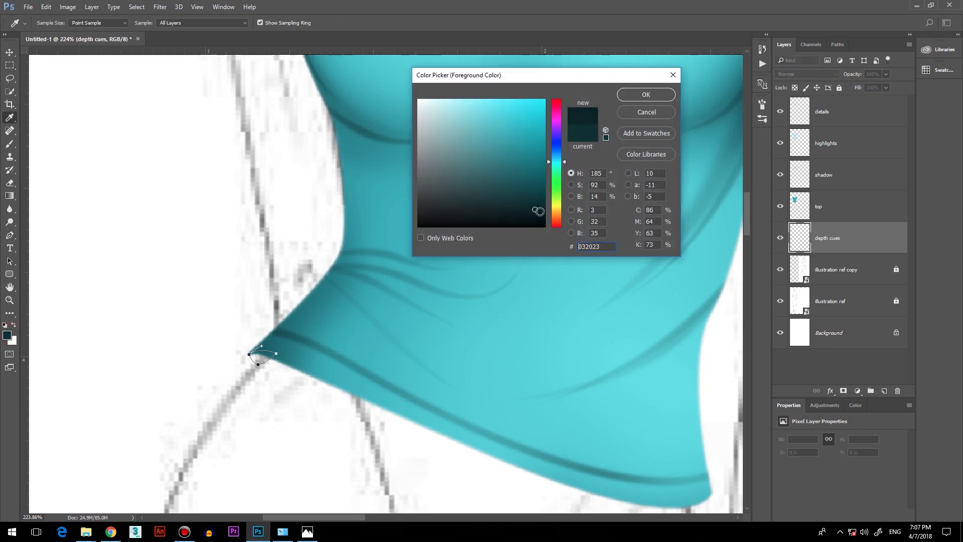
left_click(639, 95)
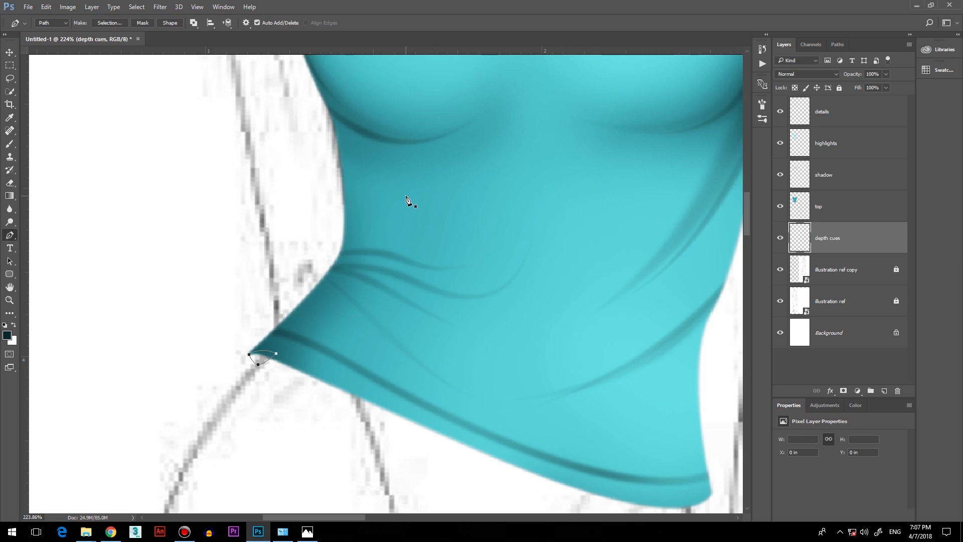
- Turn the left hem corner path into a selection with a 1-pixel feather, fill it with the foreground color and deselect
right_click(314, 371)
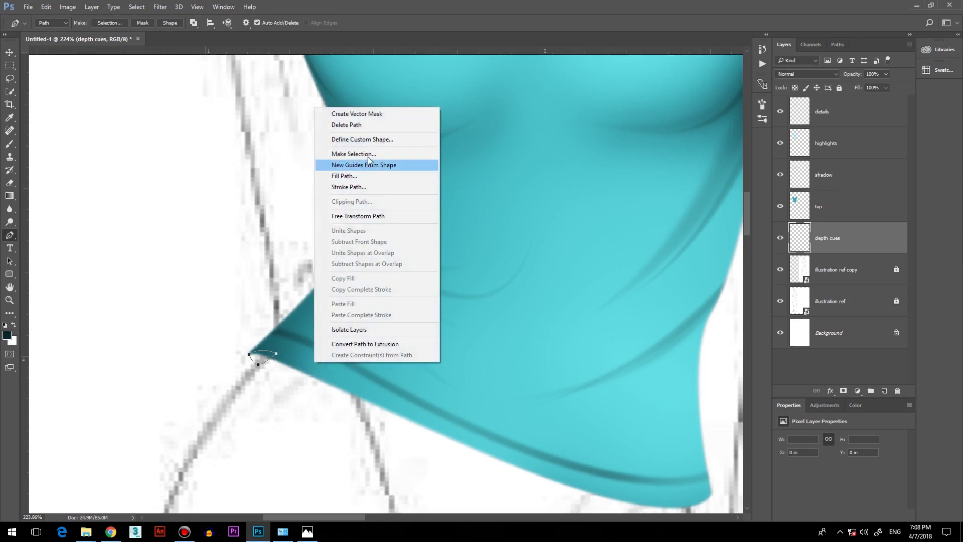
left_click(362, 154)
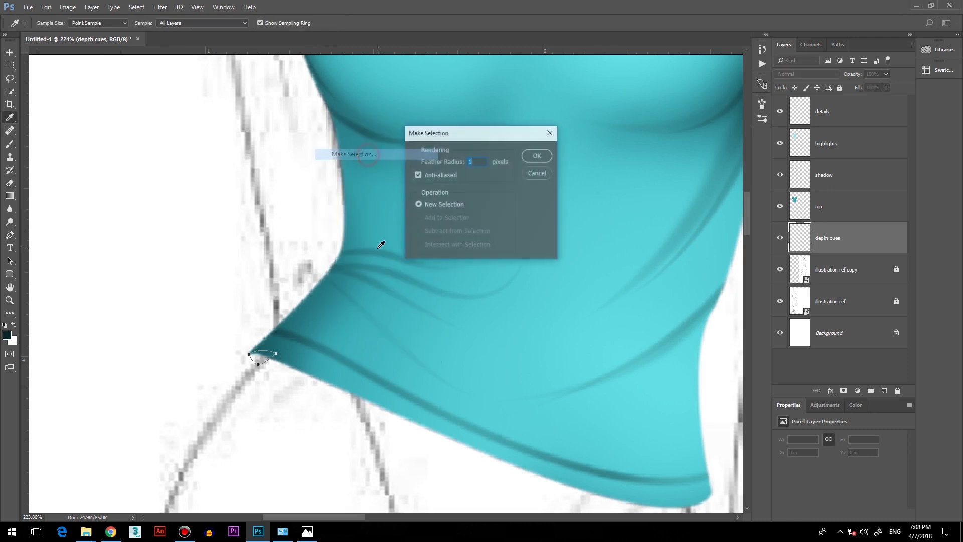
left_click(538, 157)
key("alt+BackSpace")
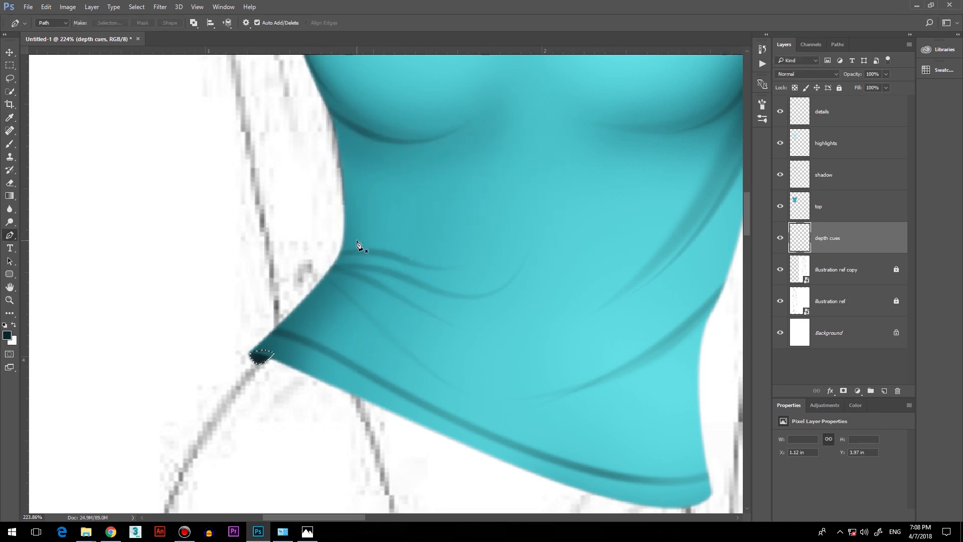
- Draw a small closed, curved Pen path under the right corner of the top's bottom hem
scroll(255, 346, "down", 5)
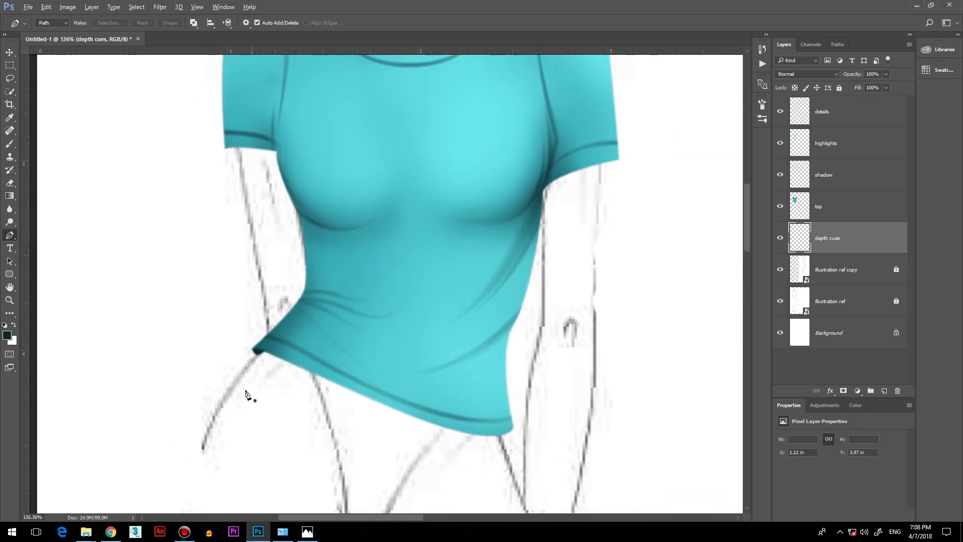
scroll(253, 381, "up", 1)
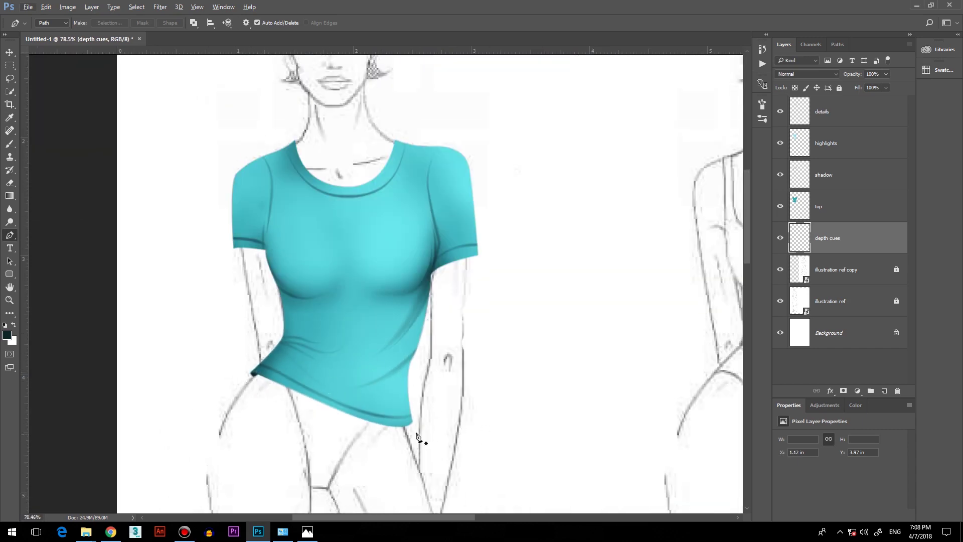
scroll(449, 424, "up", 5)
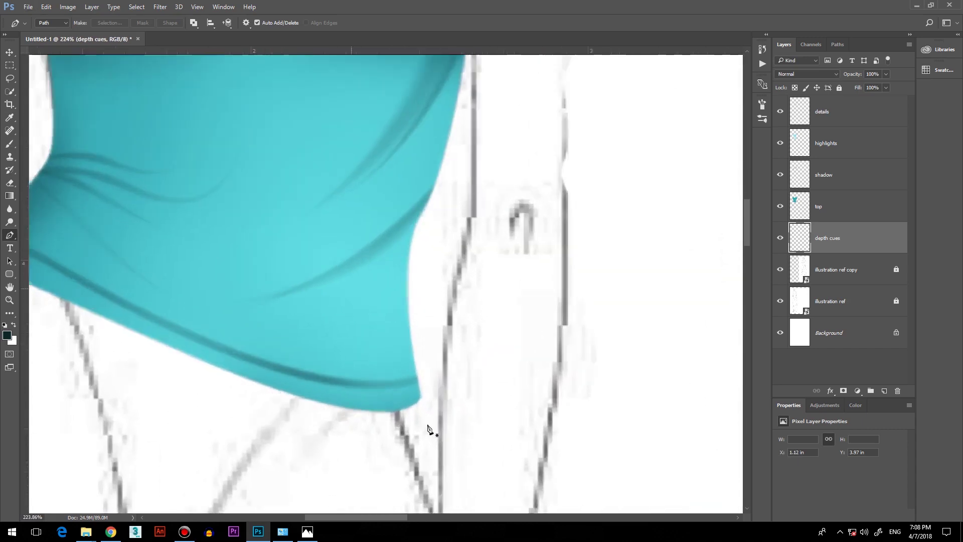
left_click(419, 389)
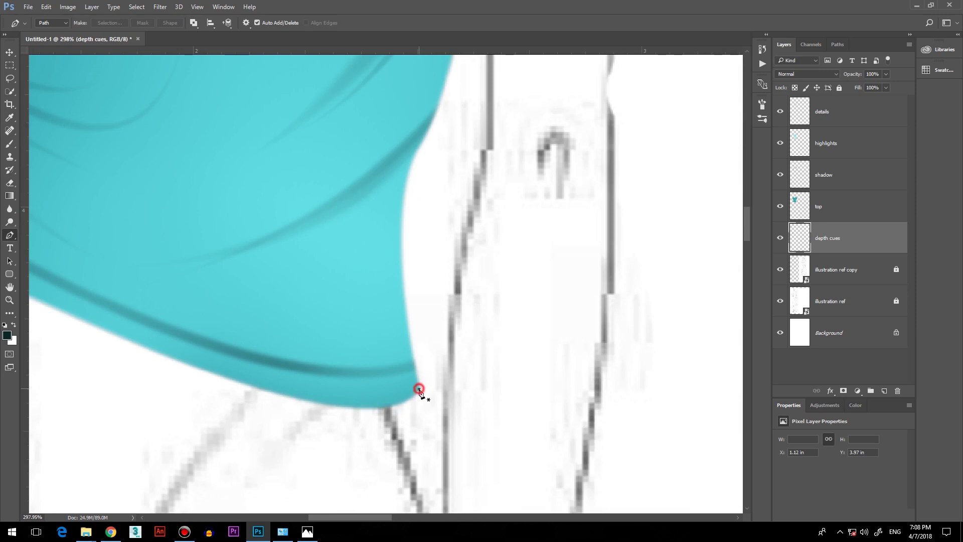
left_click_drag(396, 421, 378, 428)
left_click(395, 420)
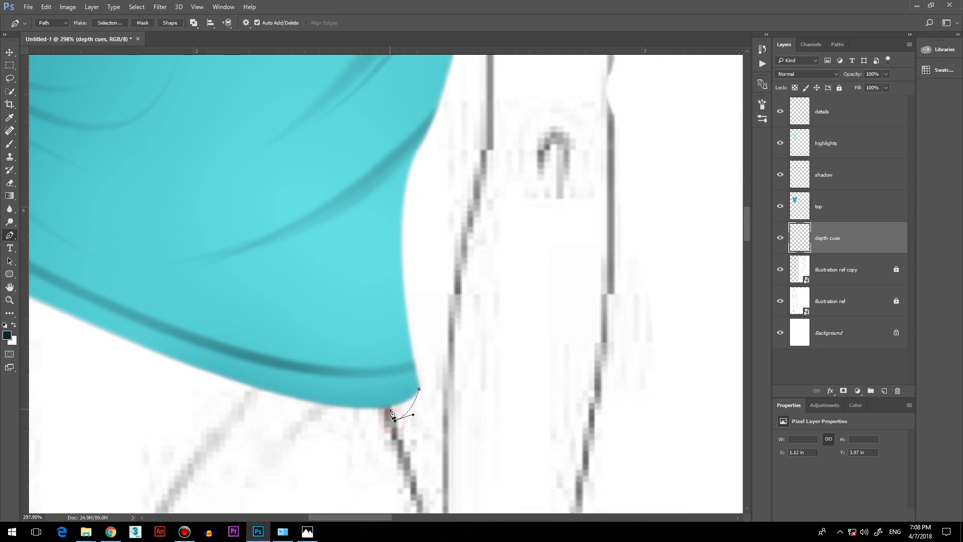
left_click(391, 406)
left_click(419, 389)
scroll(399, 400, "down", 3)
scroll(441, 411, "up", 3)
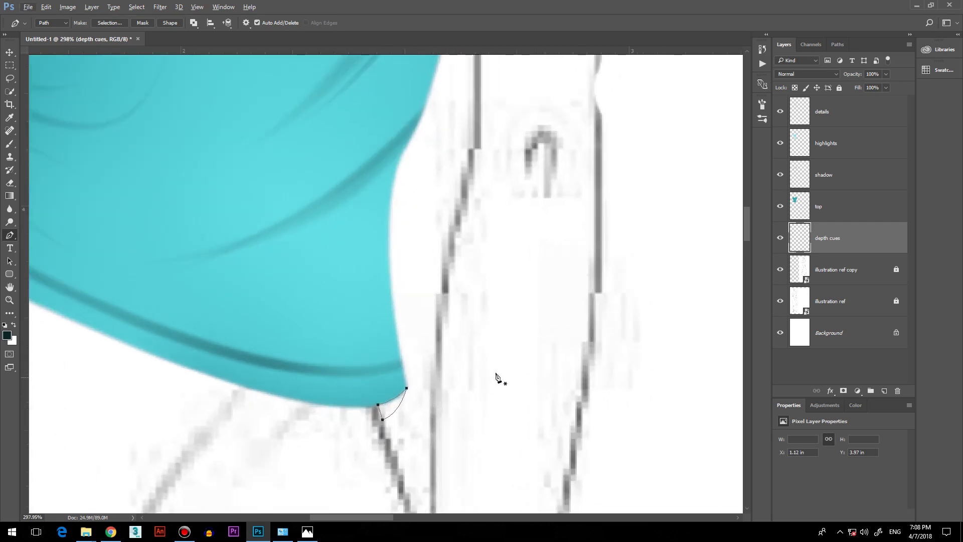
- Create an action named "depth cues" in the illustration set with function key F4 and start recording it
key("alt+F9")
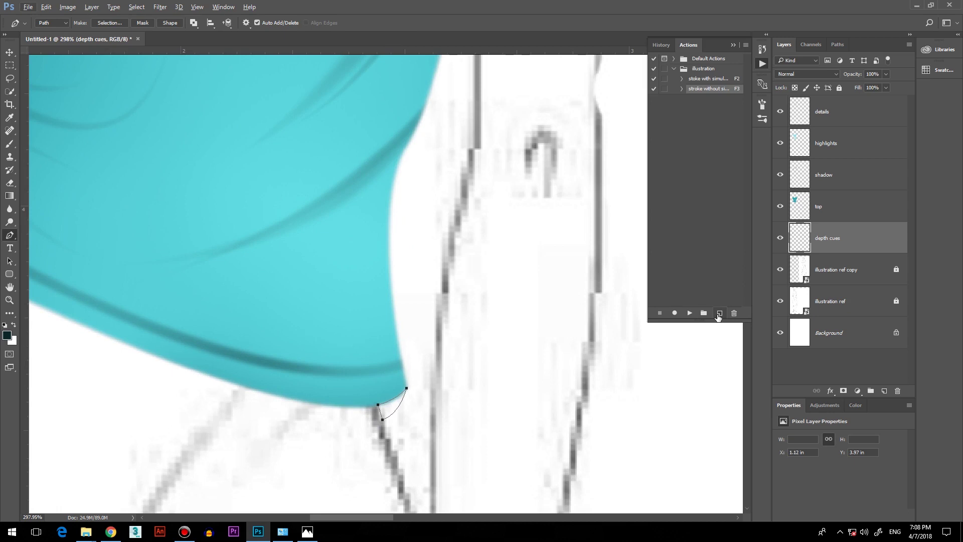
left_click(719, 314)
type("depth cues")
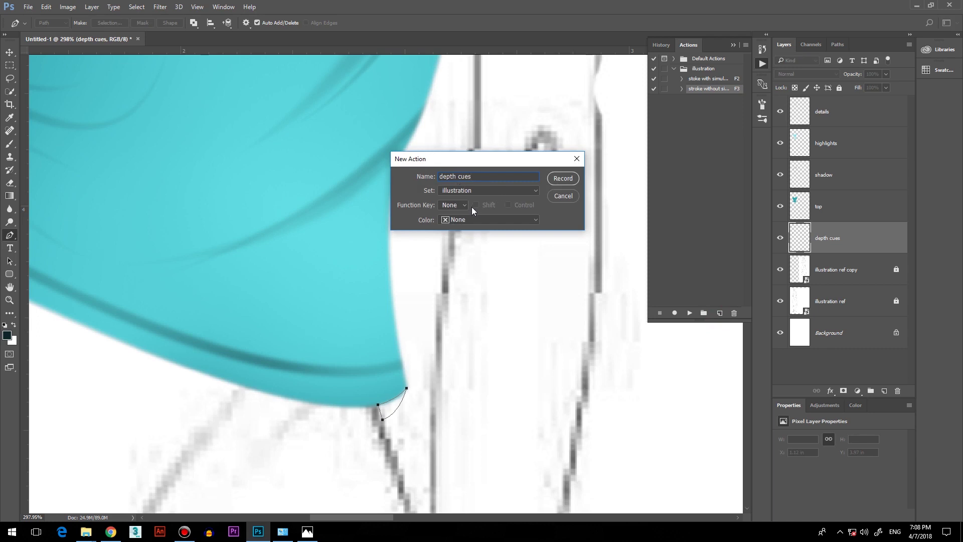
left_click(464, 204)
left_click(449, 244)
left_click(564, 179)
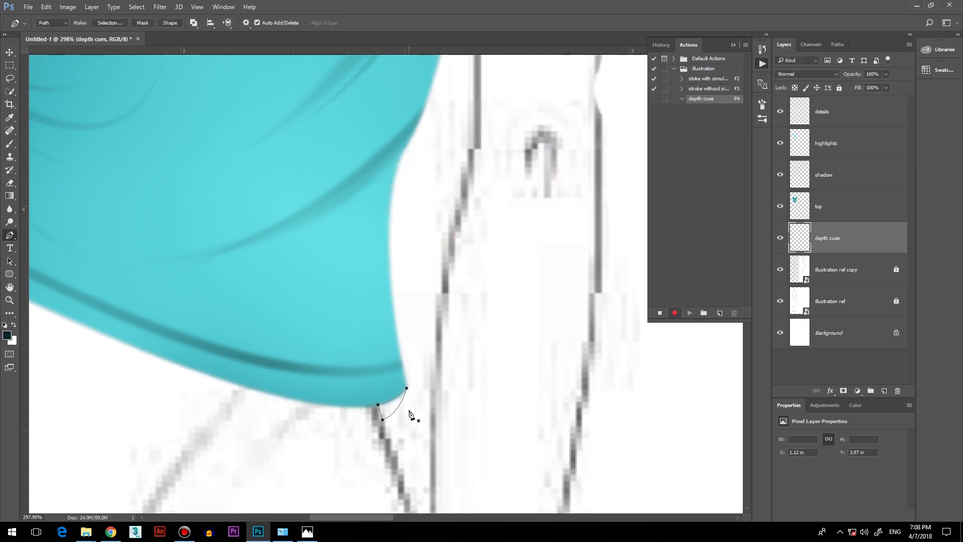
- Record making a 1-pixel feathered selection from the right hem corner path, filling it with the foreground color and deselecting, and stop recording
right_click(409, 401)
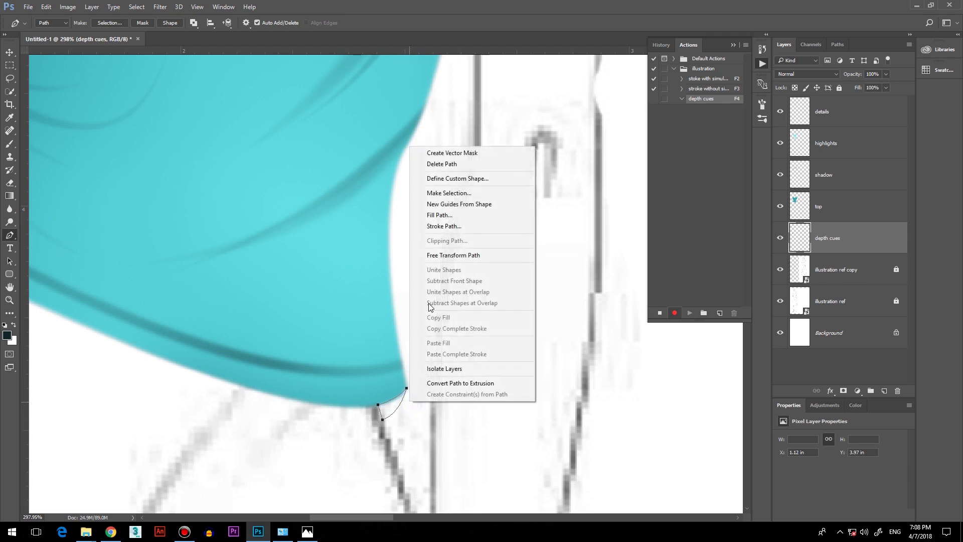
left_click(449, 192)
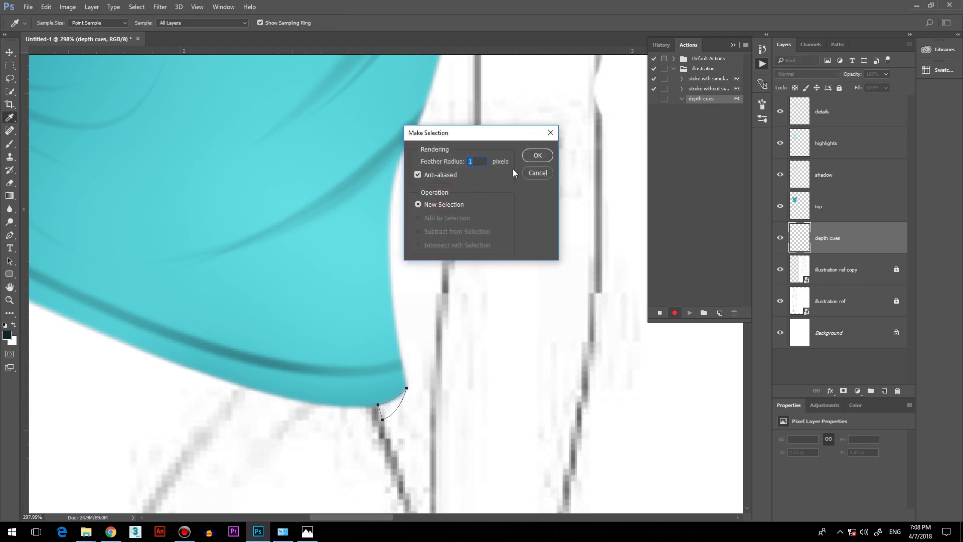
left_click(533, 157)
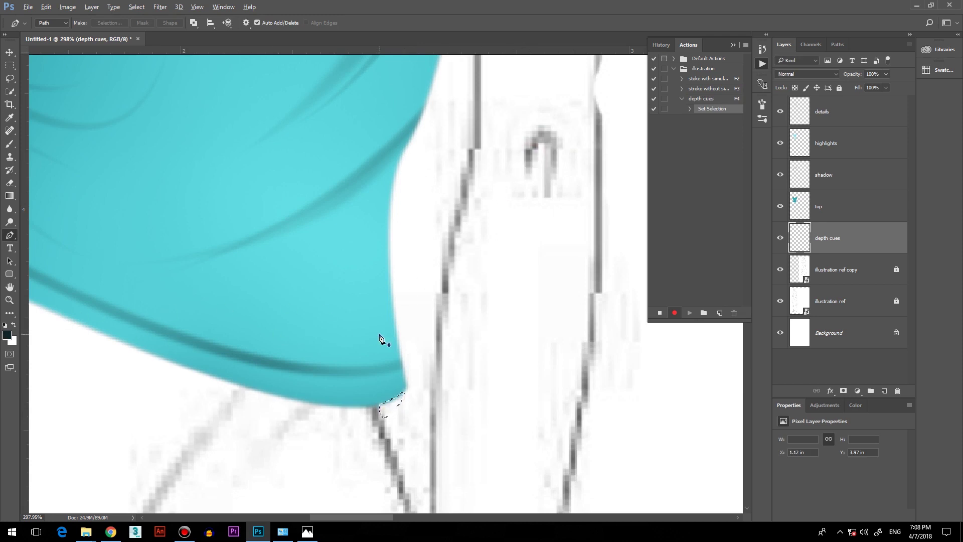
key("alt+BackSpace")
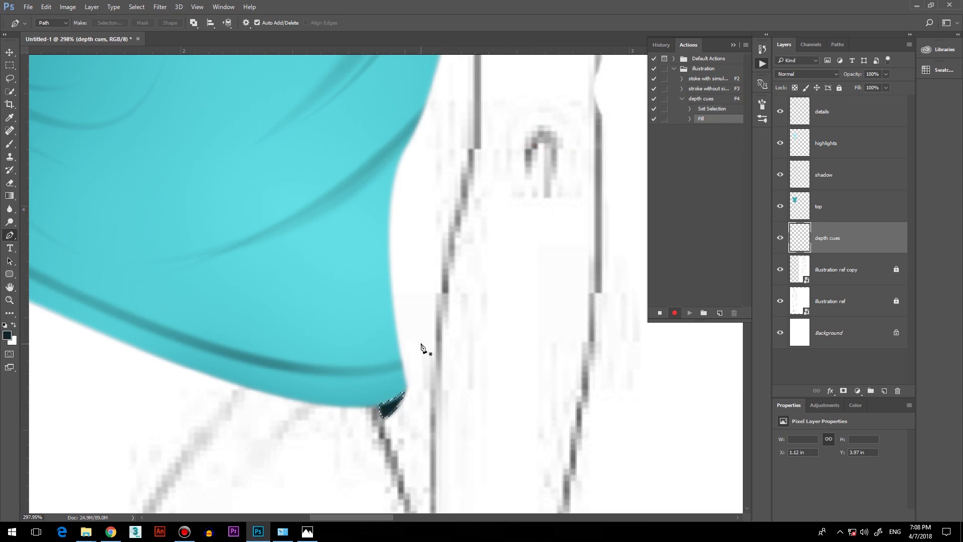
key("ctrl+d")
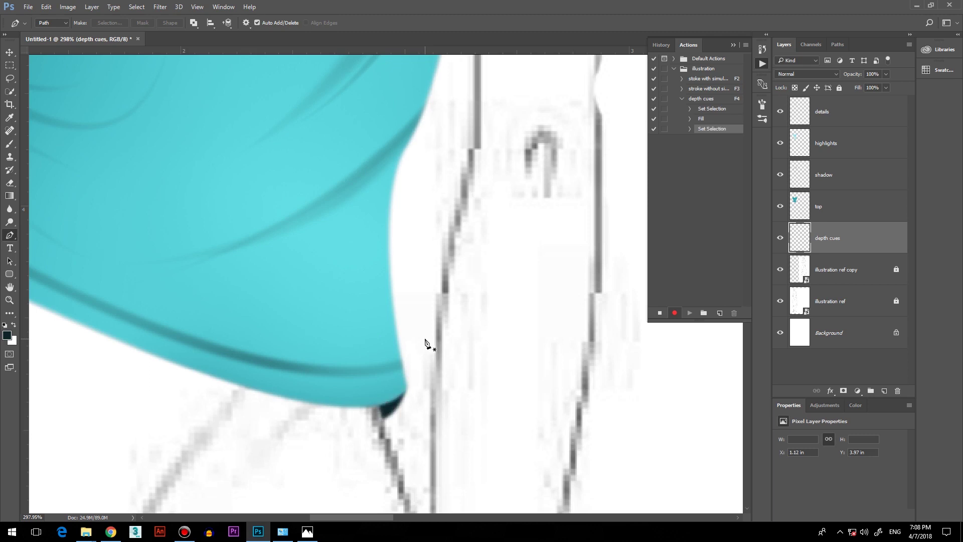
left_click(659, 312)
left_click(683, 100)
- Draw a closed Pen path under the outer corner of the right sleeve's hem and fill it with the depth cues action
scroll(427, 432, "down", 3)
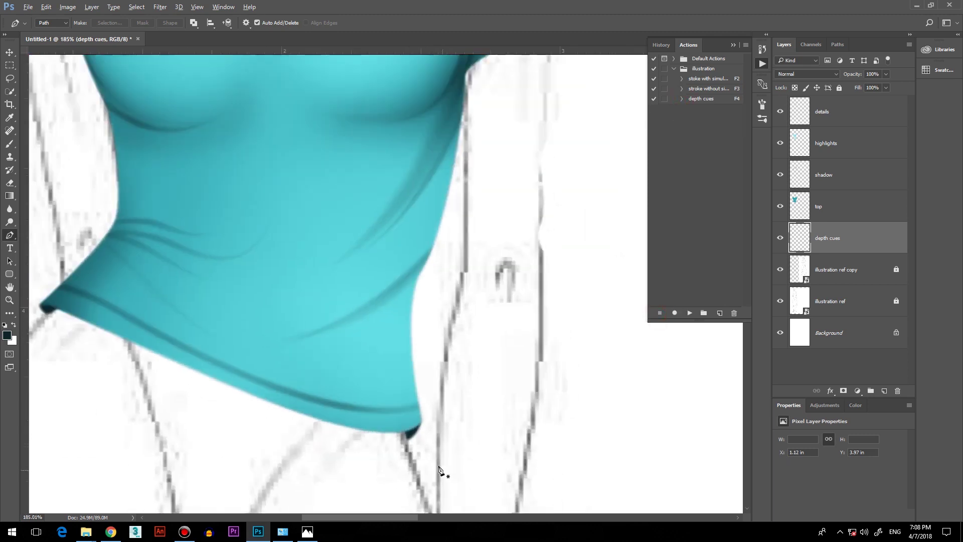
scroll(408, 415, "up", 3)
scroll(525, 278, "up", 5)
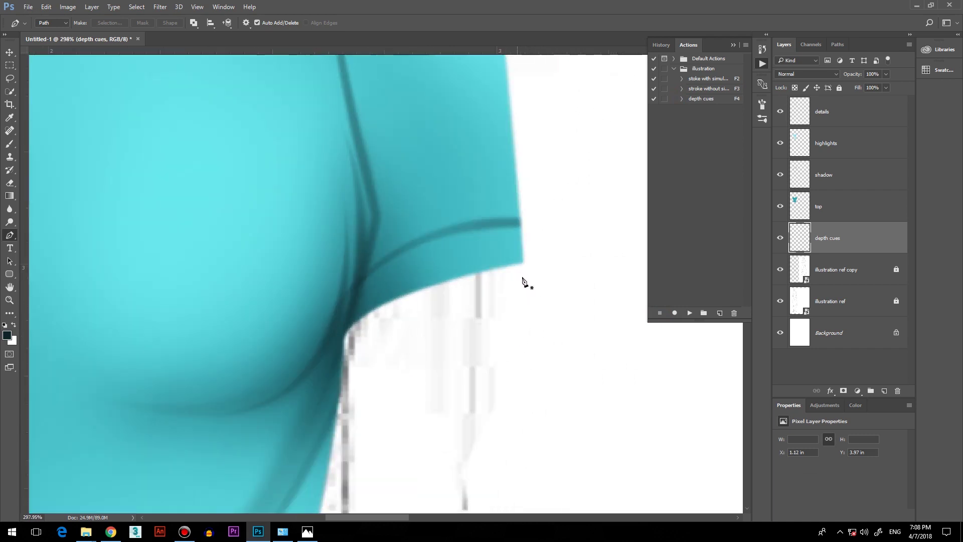
left_click(524, 264)
left_click_drag(481, 293, 431, 317)
left_click_drag(480, 294, 531, 277)
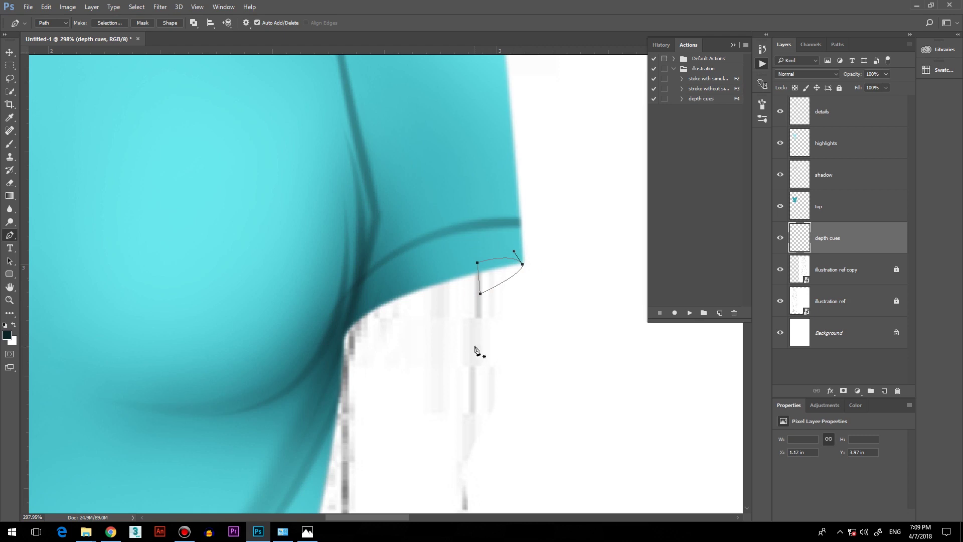
key("F4")
- Draw a closed Pen path under the outer corner of the left sleeve's hem and fill it with the depth cues action
scroll(531, 331, "down", 5)
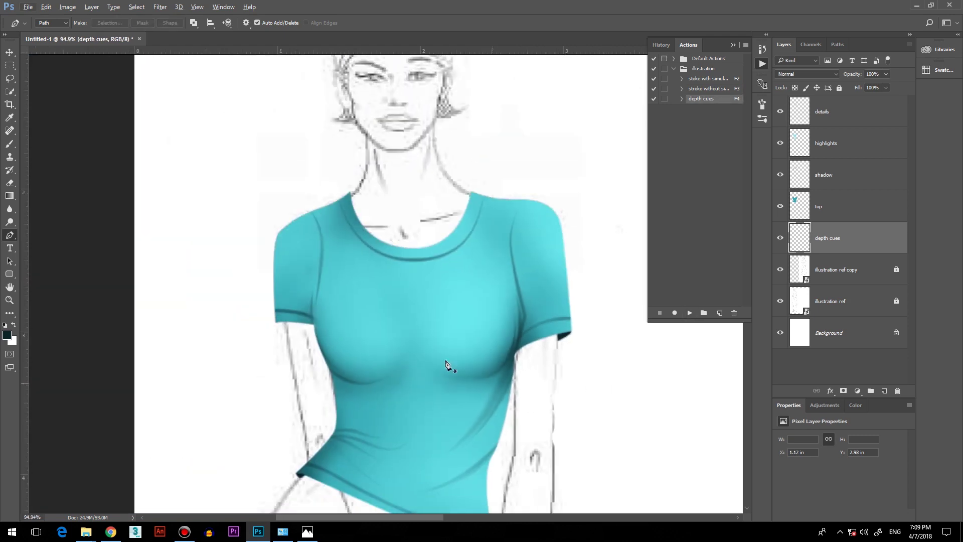
scroll(286, 329, "up", 3)
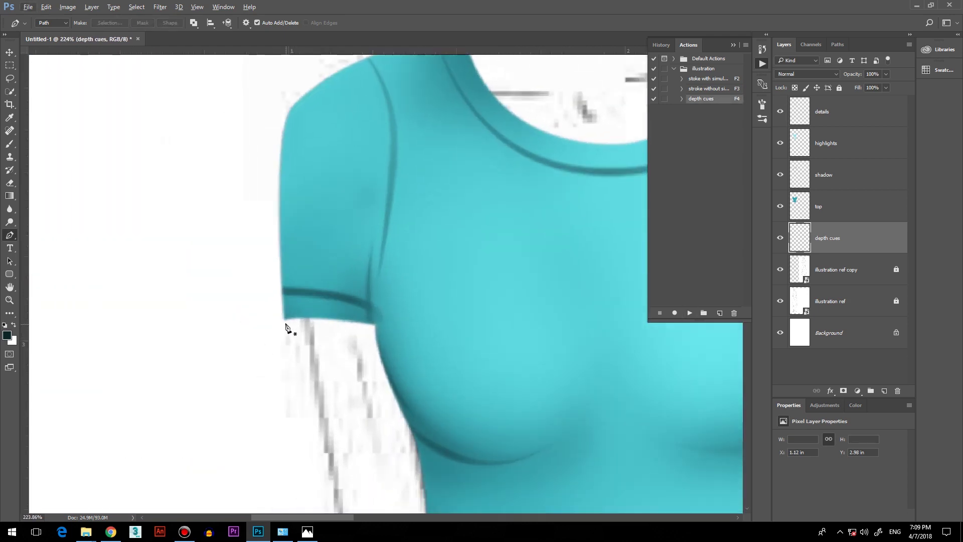
left_click(284, 320)
left_click_drag(309, 336, 278, 333)
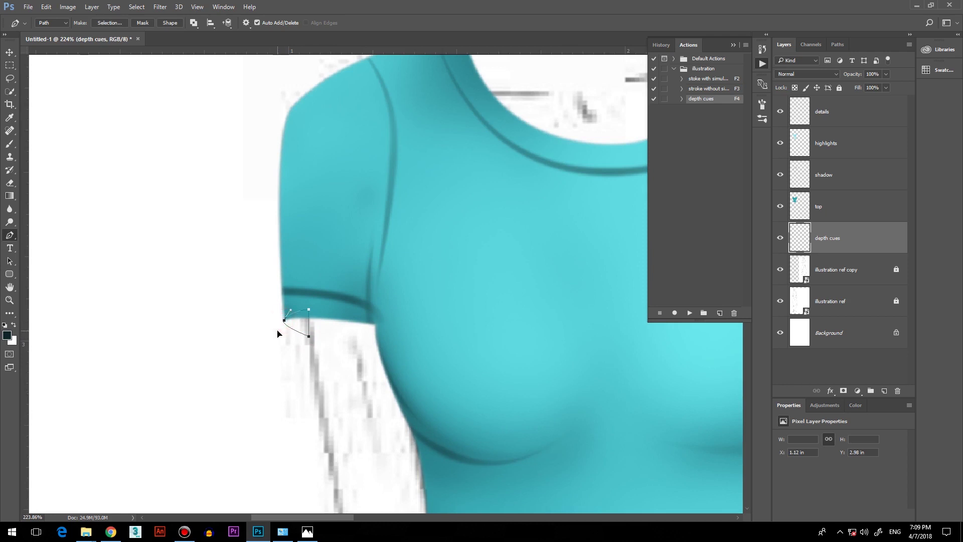
scroll(280, 336, "down", 5)
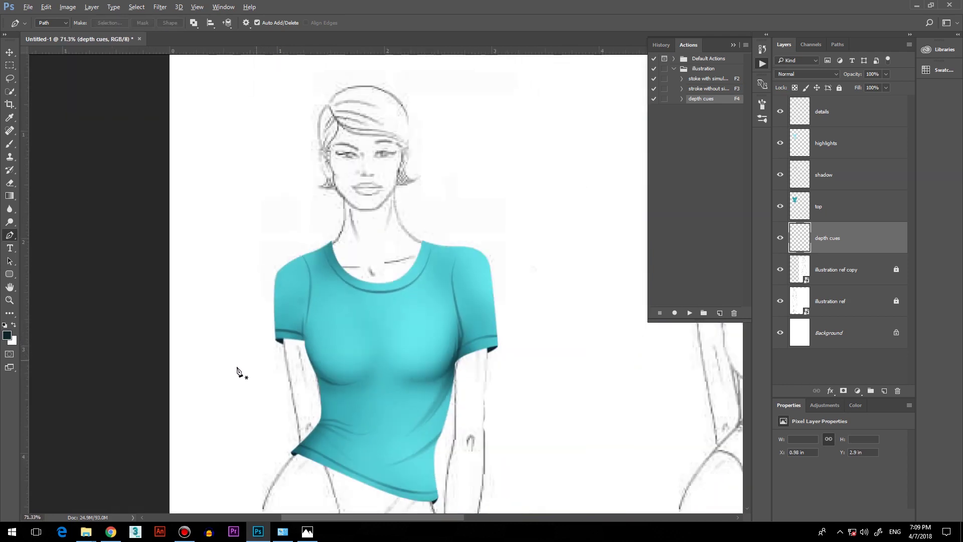
scroll(230, 377, "down", 2)
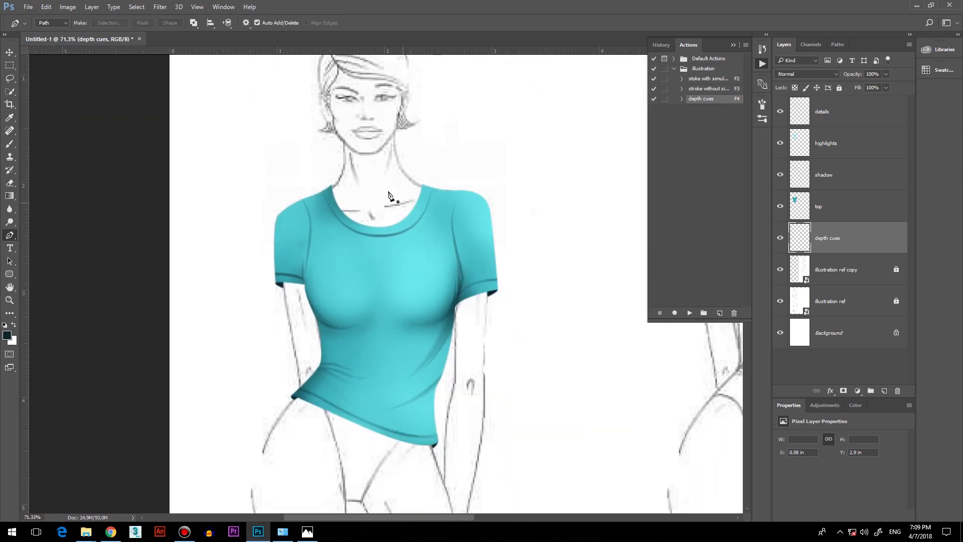
- Draw a small closed Pen path behind the left end of the neckline and fill it with the depth cues action
scroll(334, 189, "up", 7)
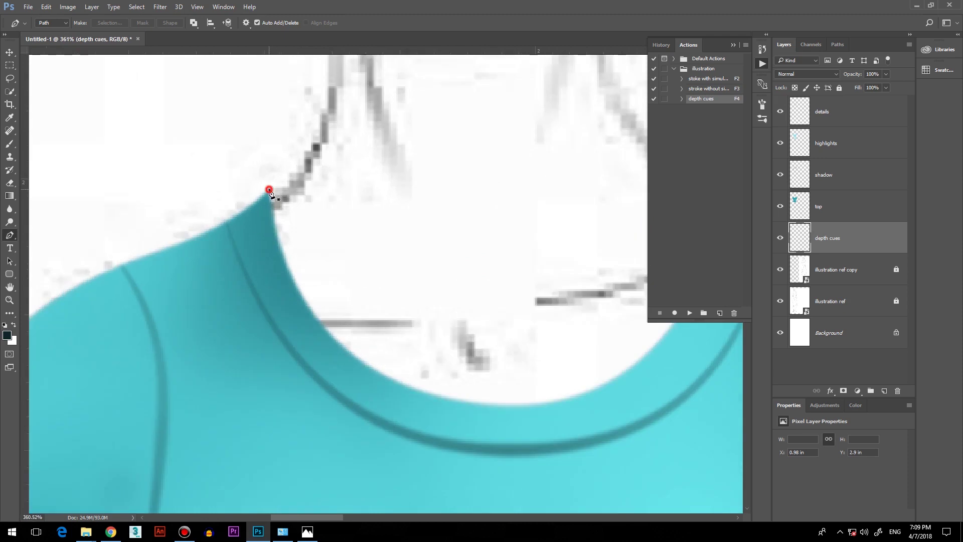
left_click(270, 190)
left_click_drag(292, 190, 257, 213)
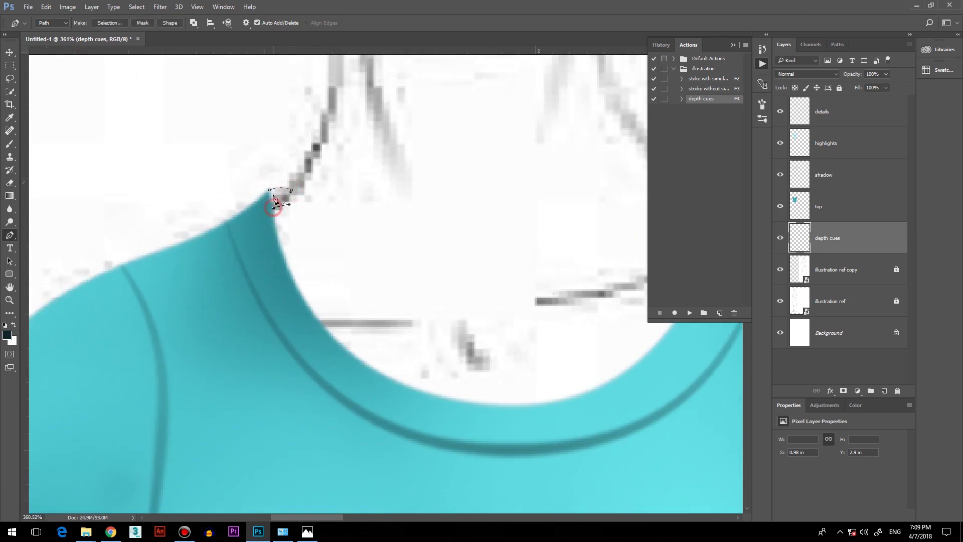
left_click(269, 190)
key("F4")
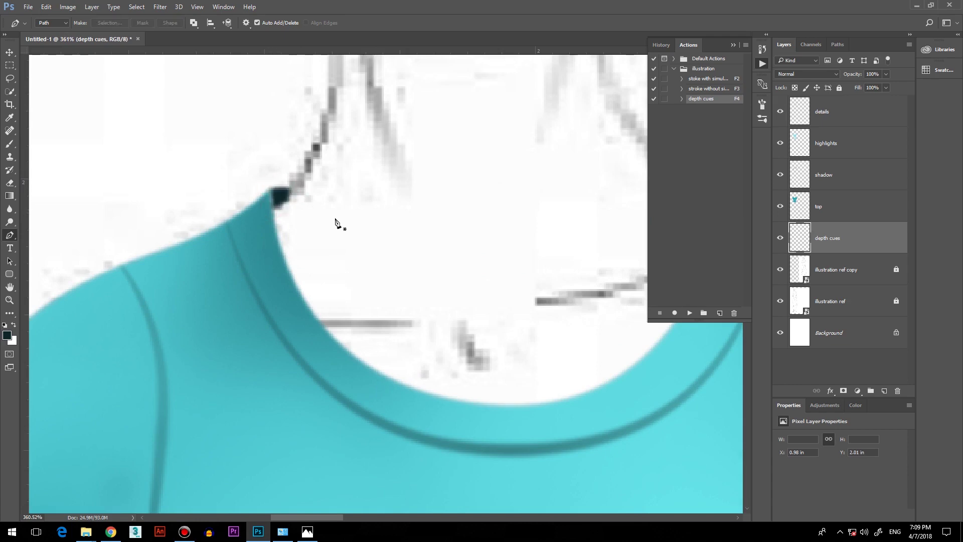
- Draw a small closed Pen path behind the right end of the neckline and fill it with the depth cues action
scroll(237, 243, "down", 5)
scroll(402, 200, "up", 5)
scroll(397, 233, "up", 2)
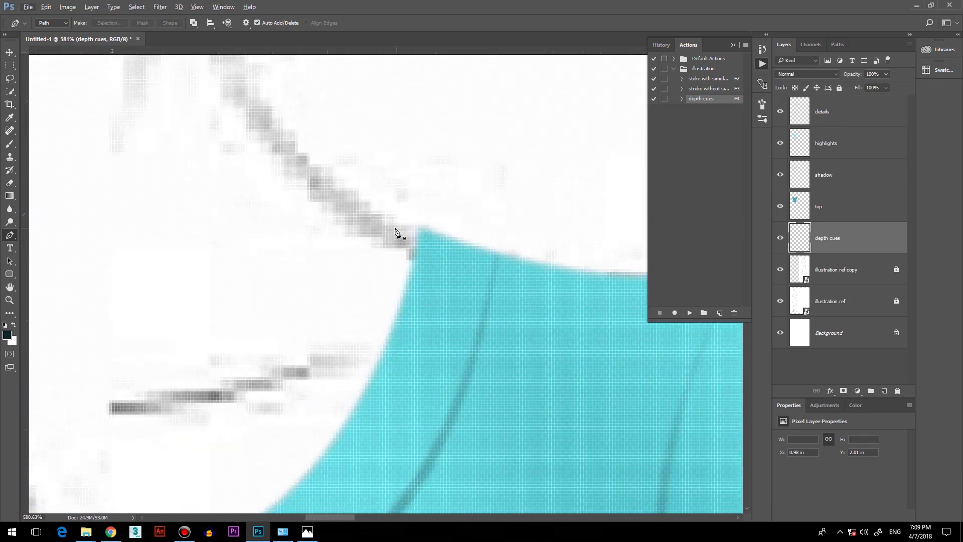
left_click(391, 227)
left_click(415, 248)
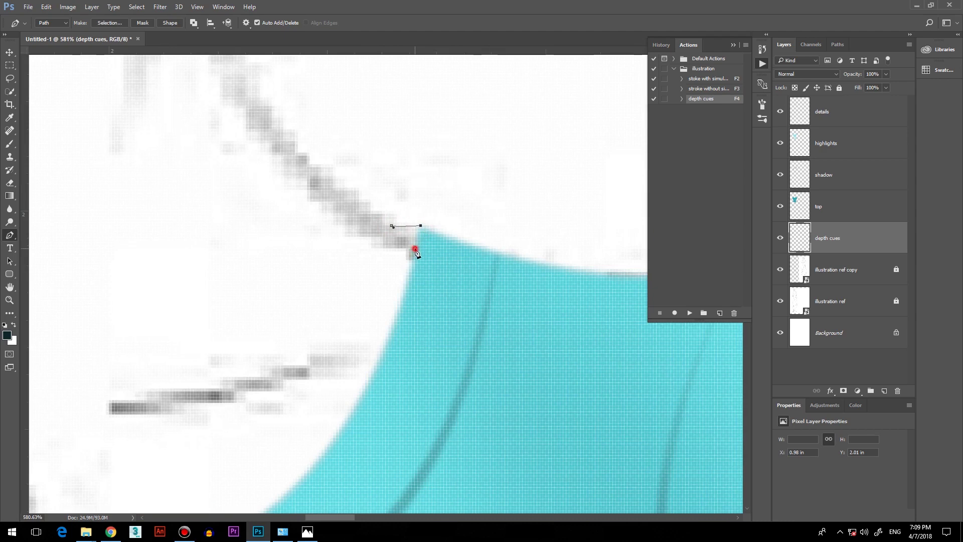
left_click(392, 226)
key("F4")
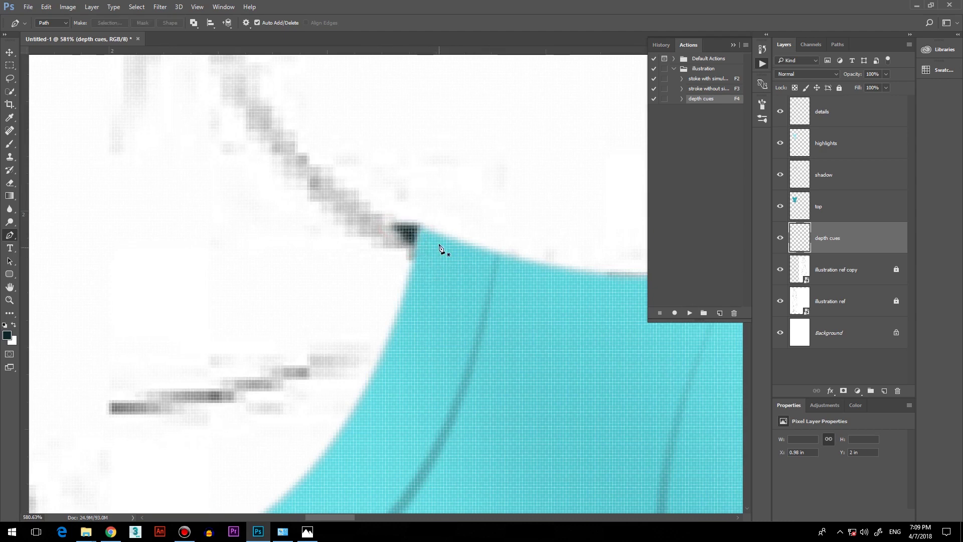
scroll(440, 252, "down", 10)
scroll(441, 307, "down", 2)
scroll(414, 315, "down", 4)
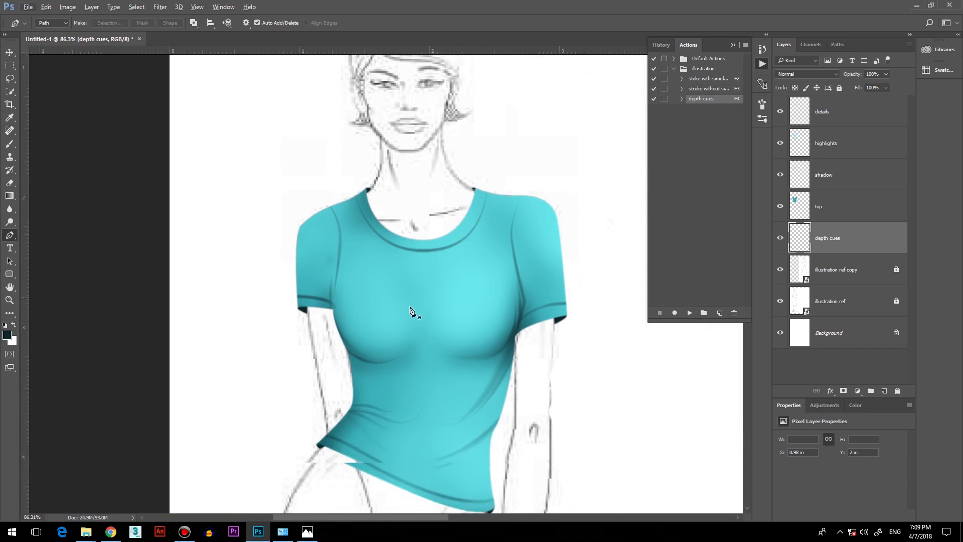
scroll(371, 316, "down", 2)
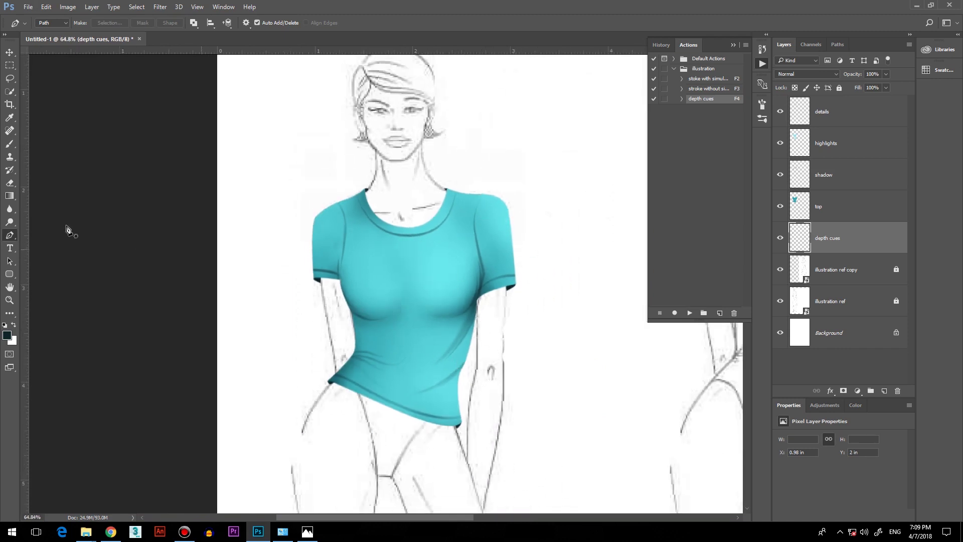
- Add a new layer directly above the top layer and fill it with white
left_click(9, 53)
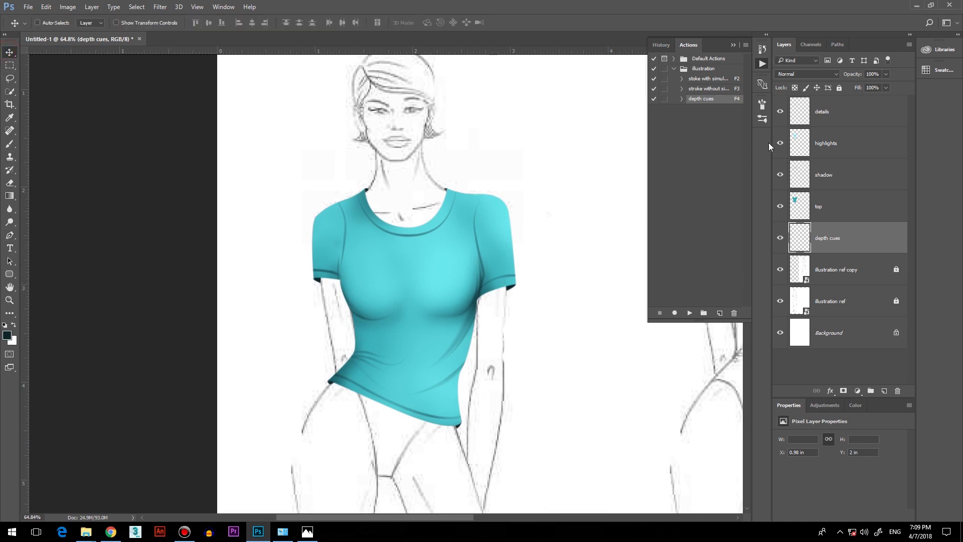
left_click(863, 120)
left_click(848, 209)
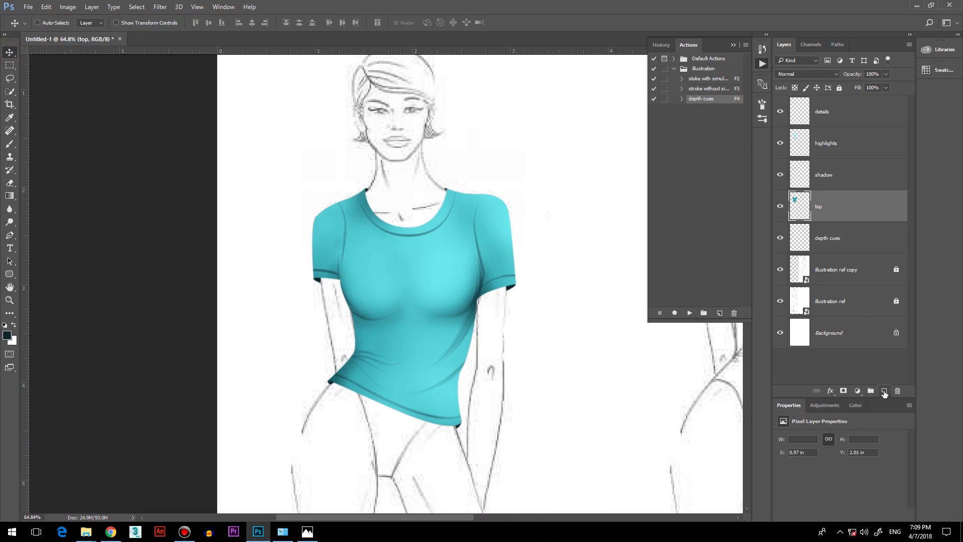
left_click(884, 391)
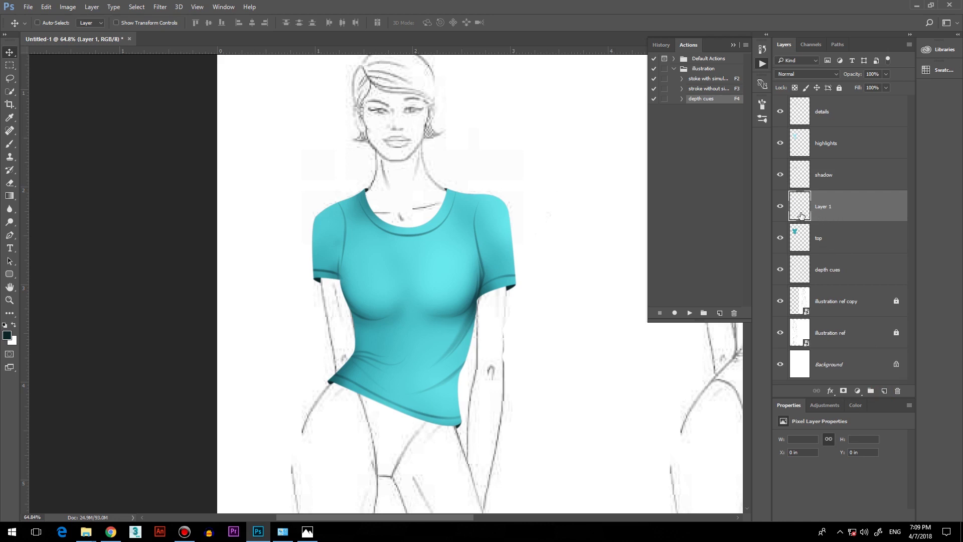
key("ctrl")
key("F4")
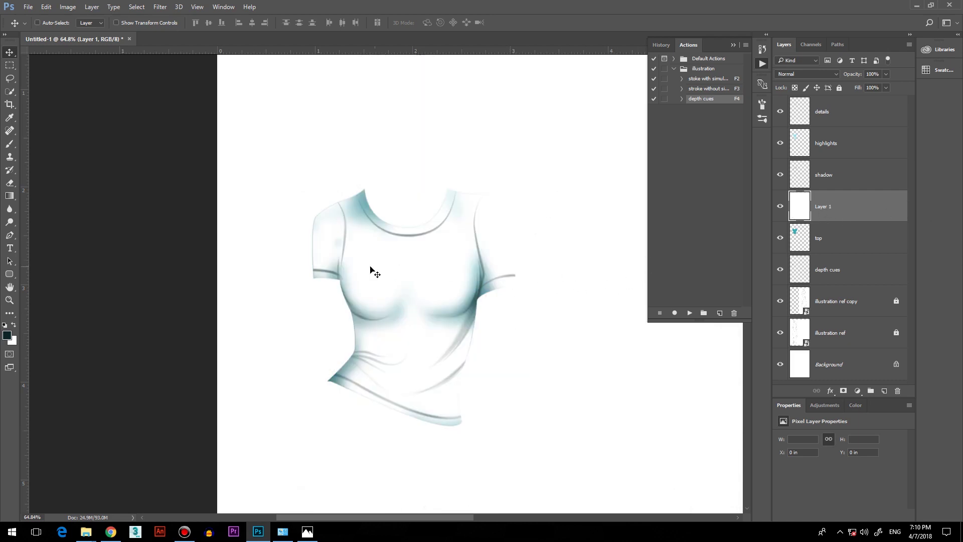
scroll(428, 270, "down", 1)
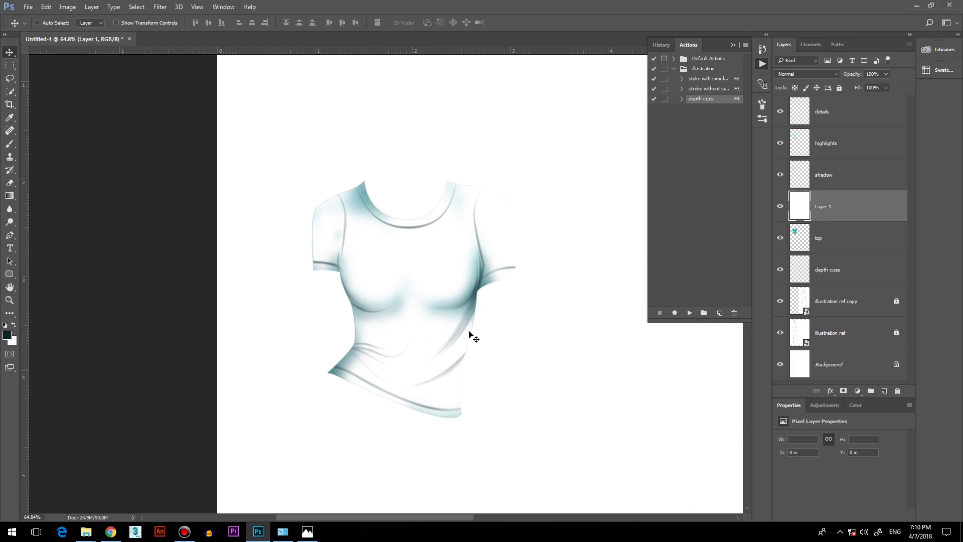
left_click(780, 206)
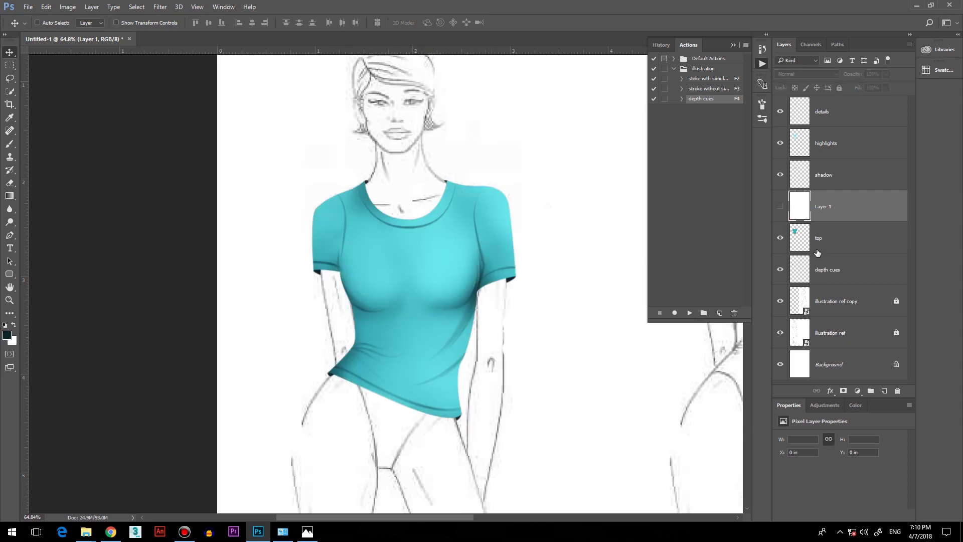
left_click(781, 206)
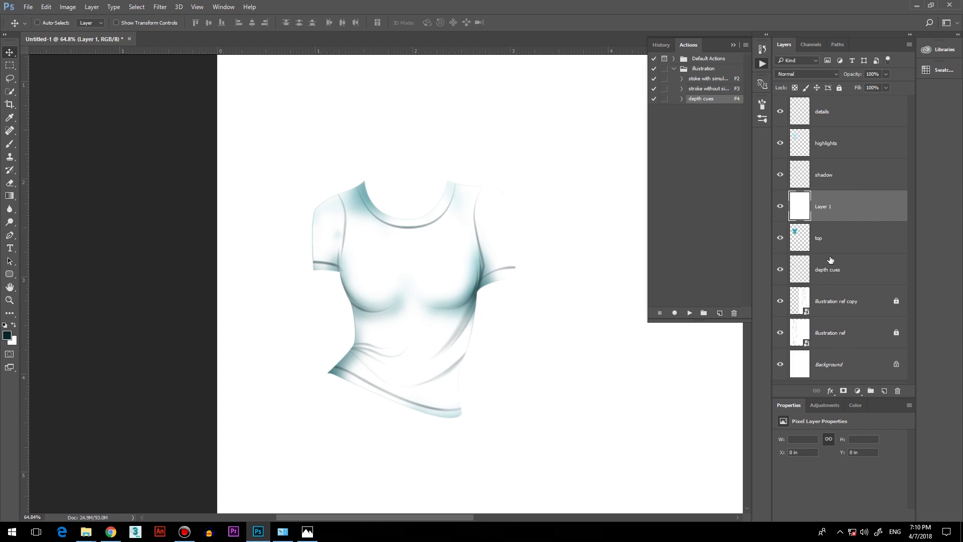
- Add a Pattern Overlay to the white layer using the black-and-white floral line pattern at 15% scale
left_click(831, 392)
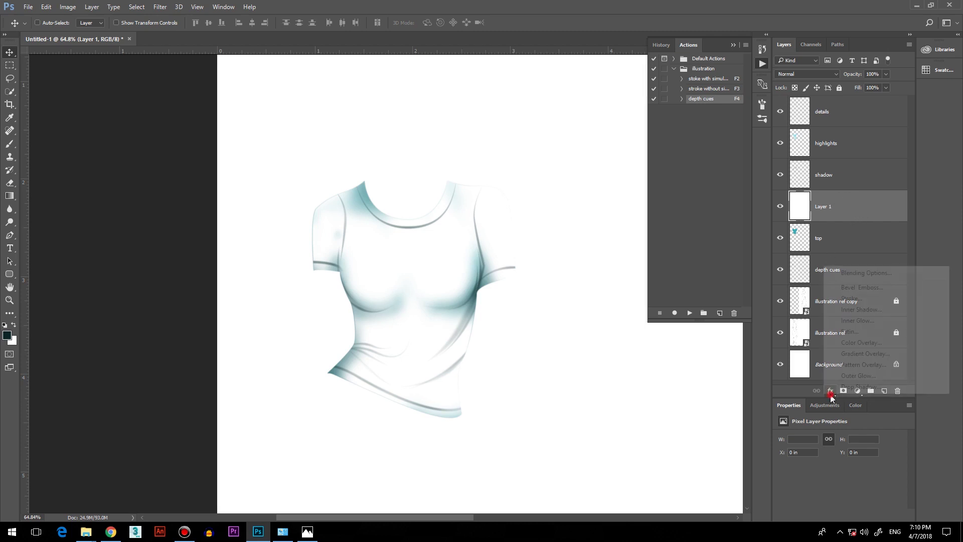
left_click(856, 370)
key("space")
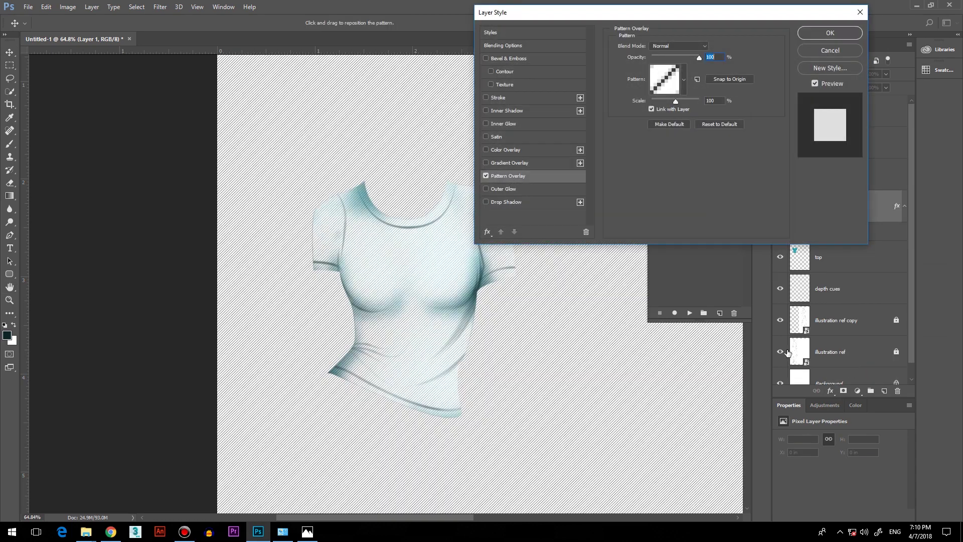
left_click(684, 78)
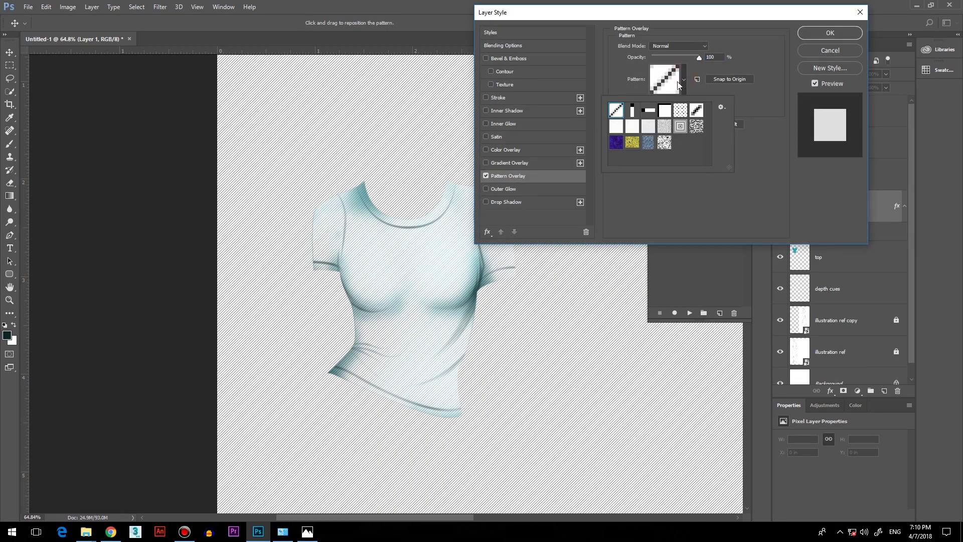
left_click(665, 144)
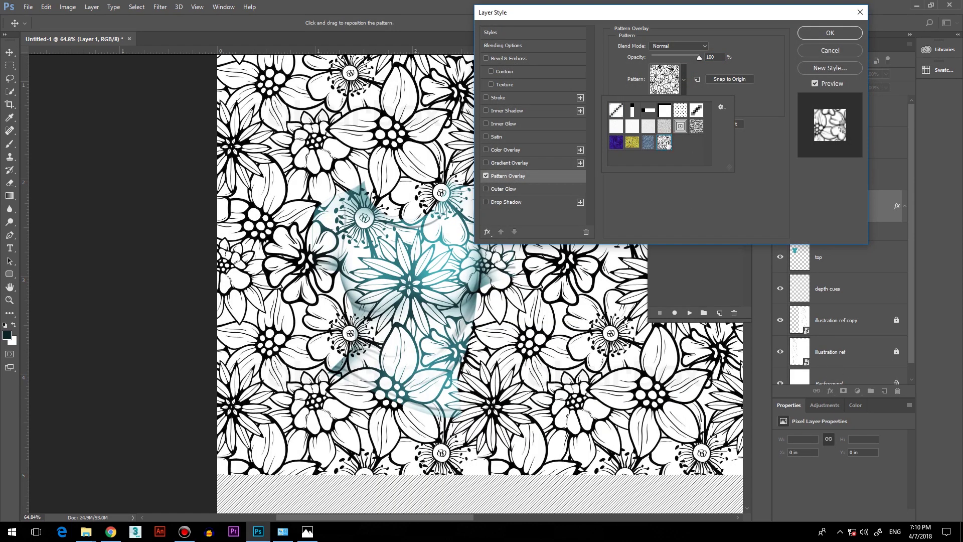
left_click(680, 194)
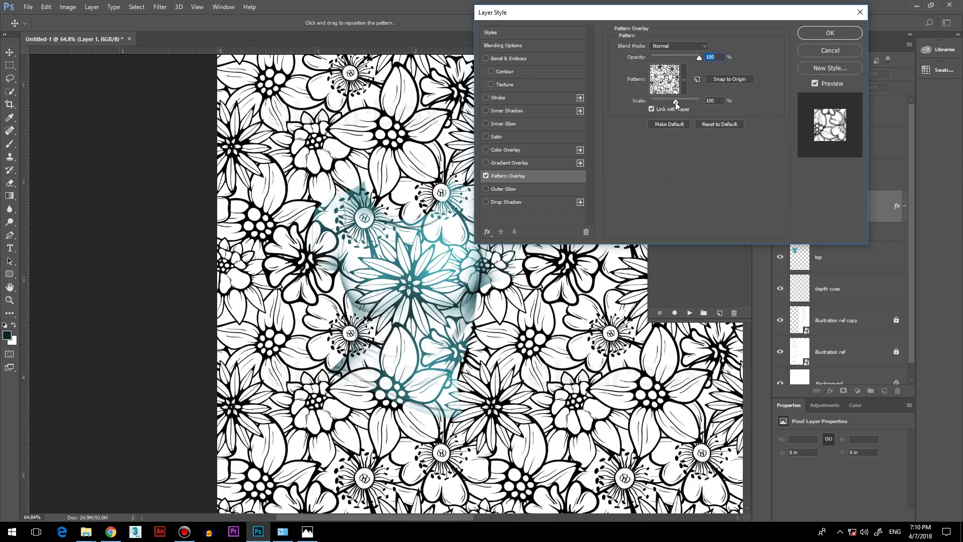
left_click_drag(675, 101, 655, 101)
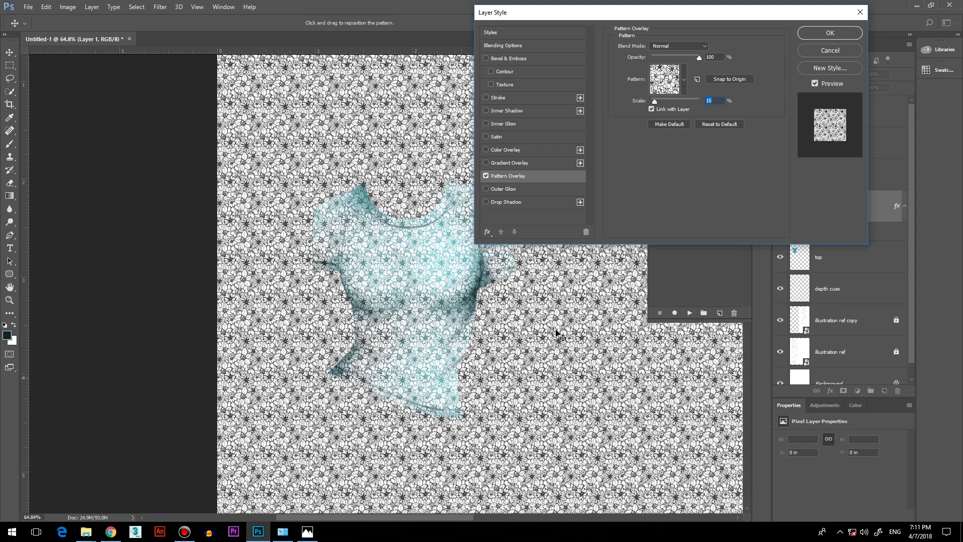
left_click(826, 33)
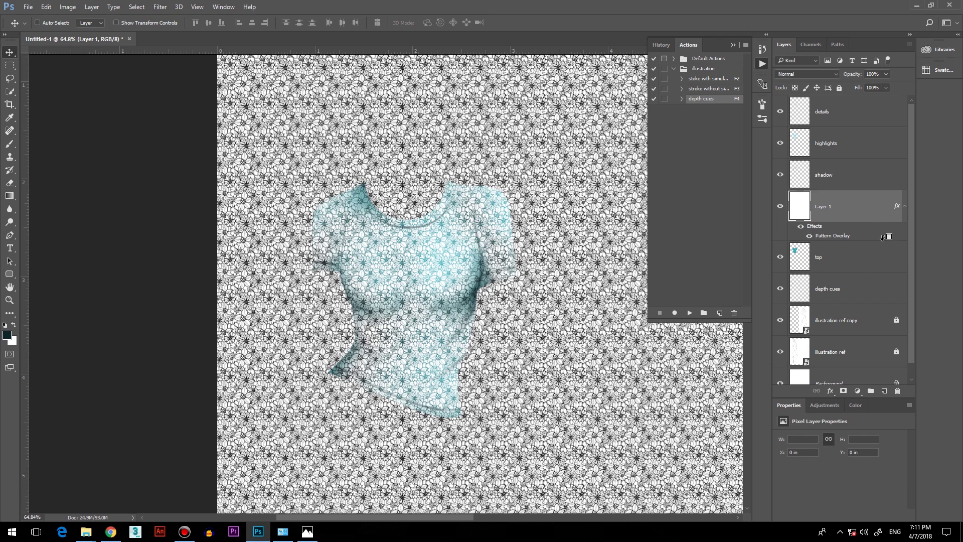
- Clip the floral pattern layer to the top layer with a clipping mask
left_click(883, 237, "alt")
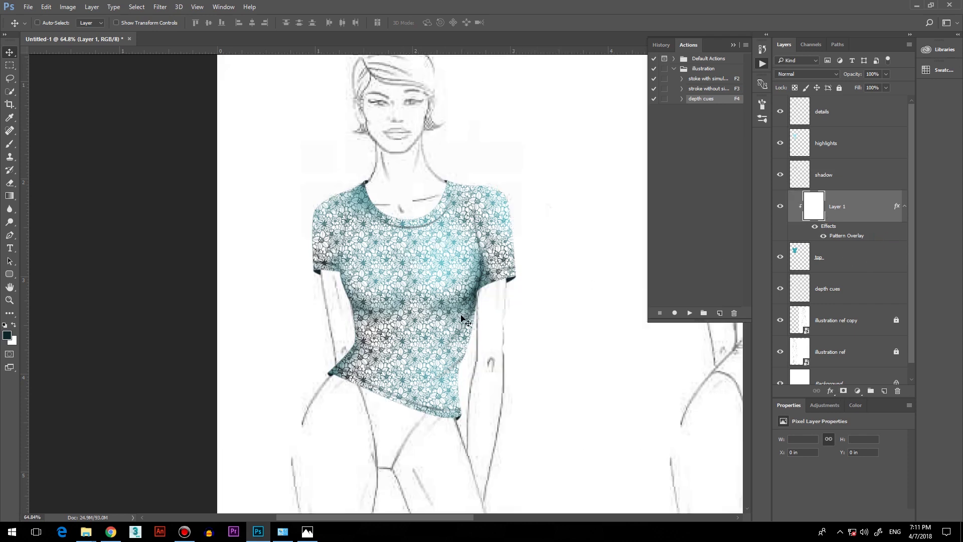
scroll(465, 276, "up", 5)
scroll(380, 291, "down", 3)
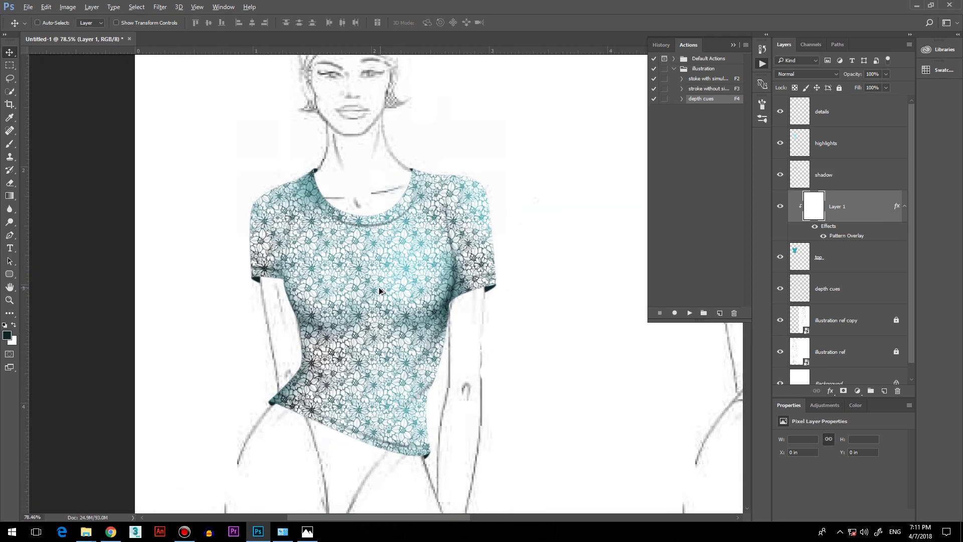
scroll(429, 296, "up", 3)
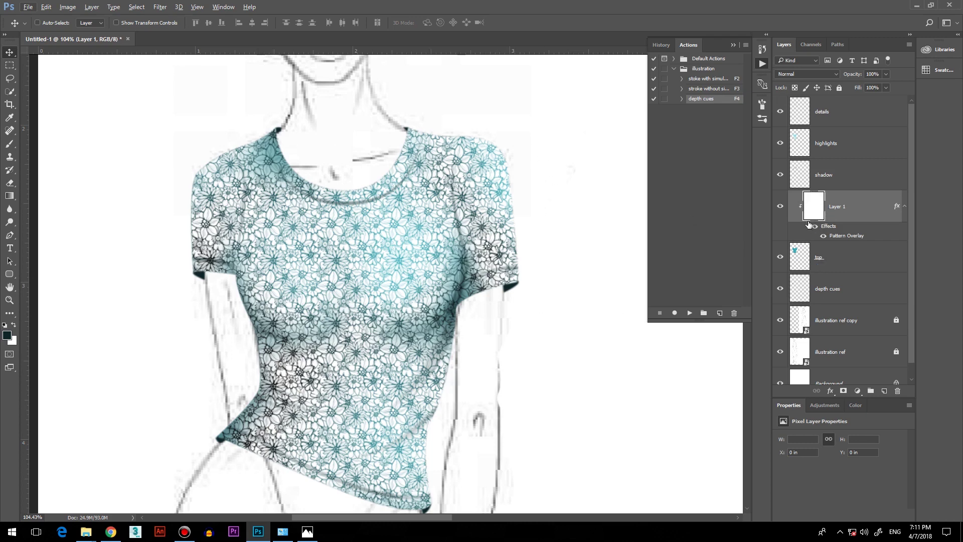
- Set the blend mode of both the floral pattern layer and its Pattern Overlay effect to Multiply
left_click(836, 74)
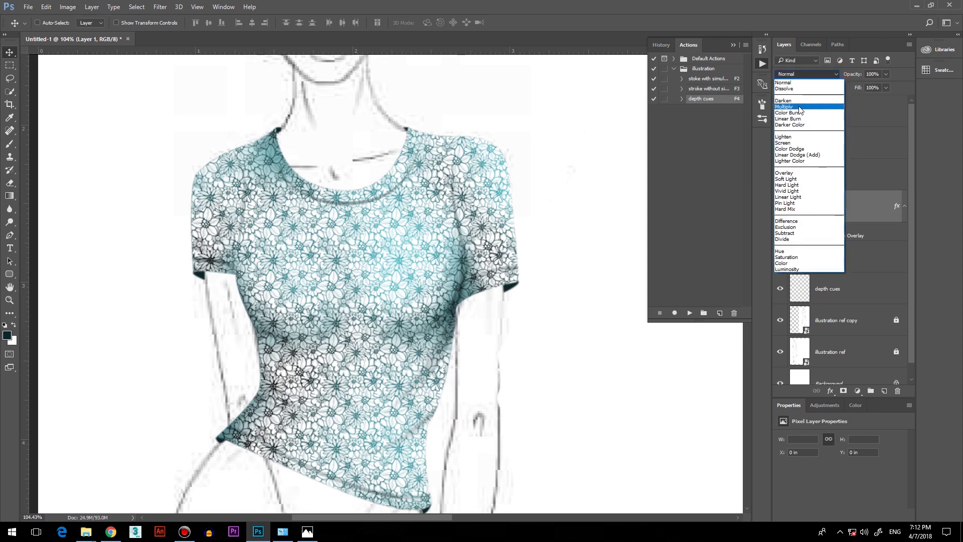
left_click(799, 107)
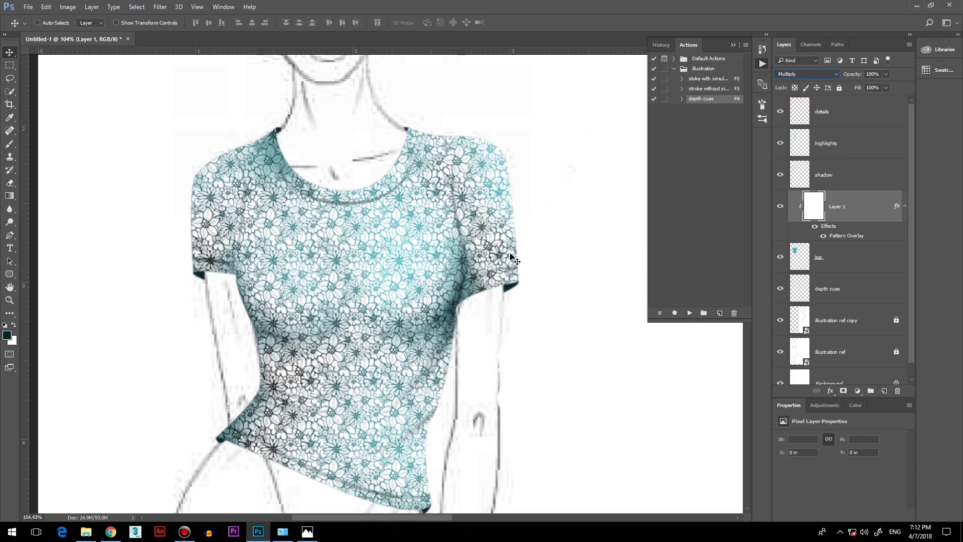
double_click(847, 235)
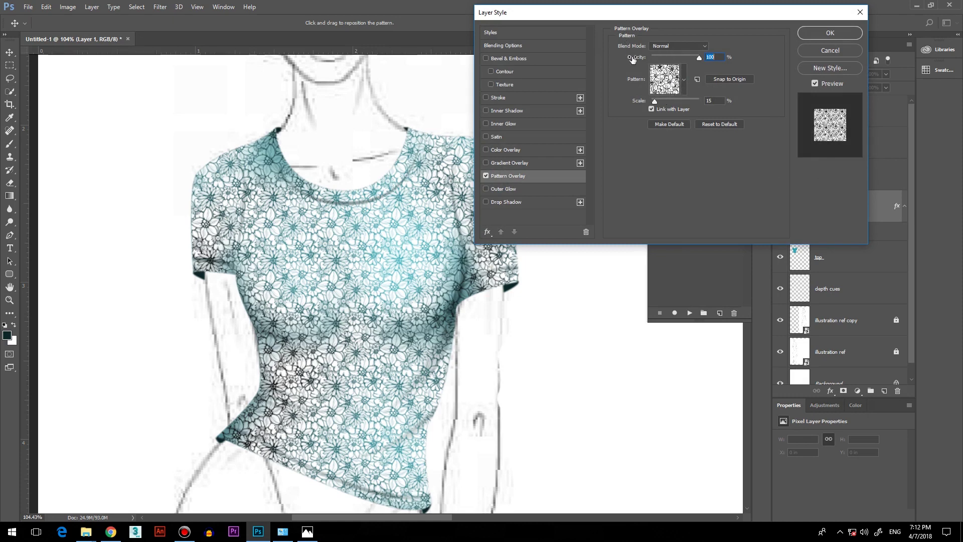
left_click(705, 46)
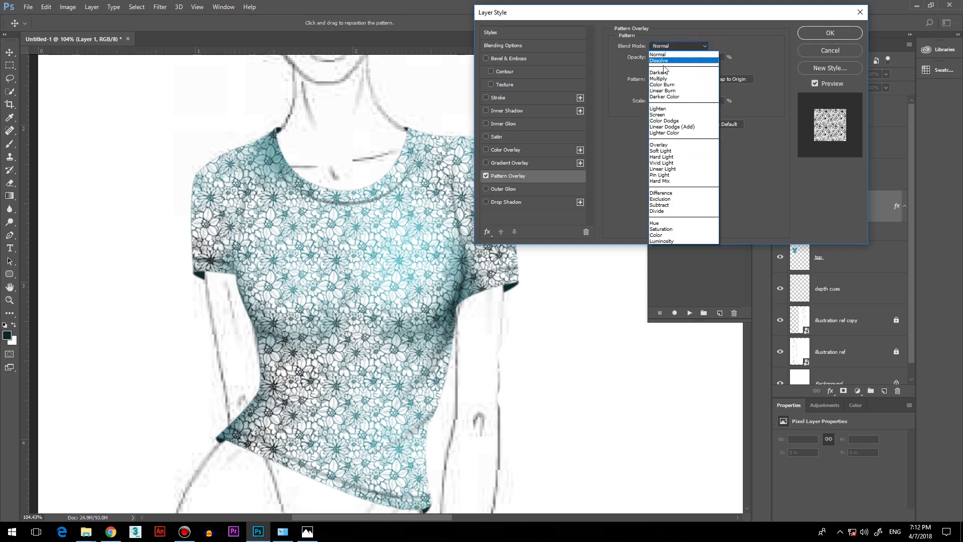
left_click(659, 79)
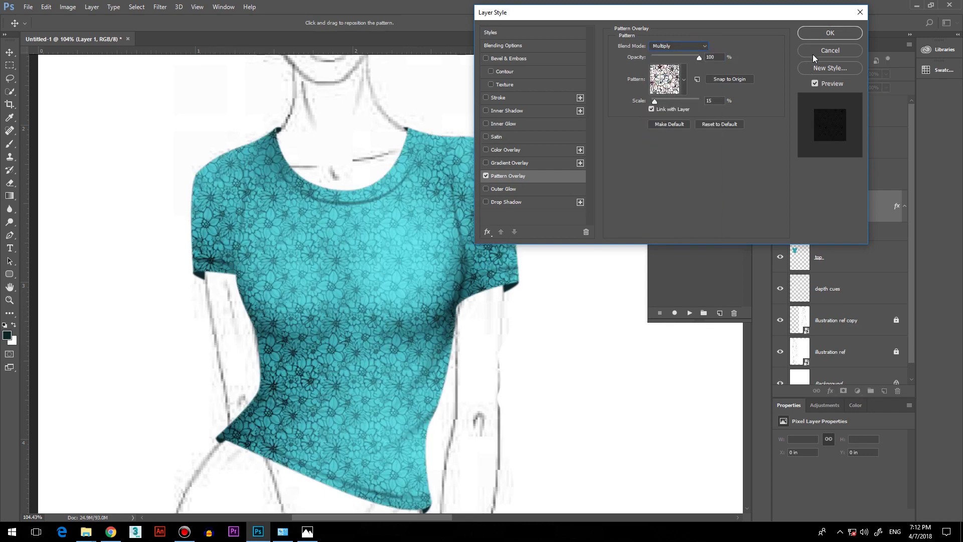
left_click(831, 32)
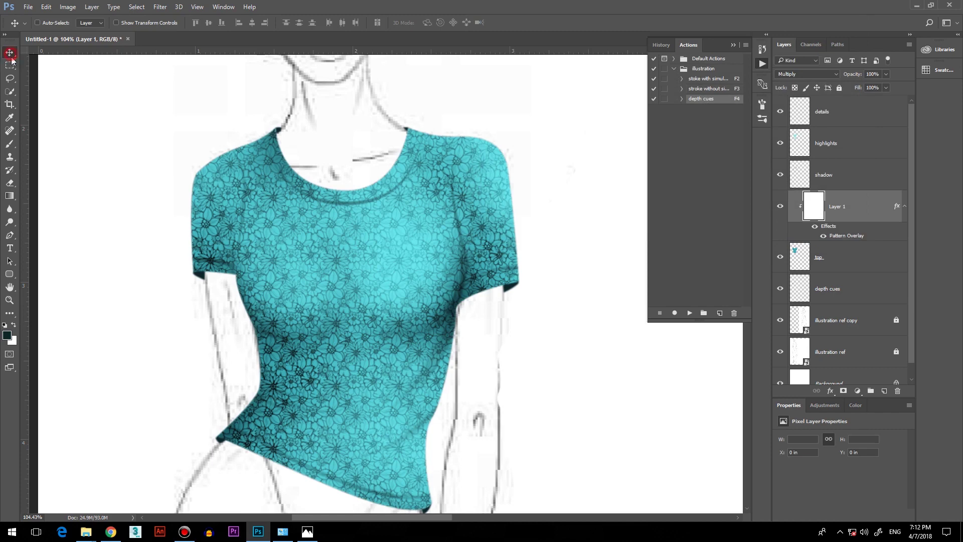
scroll(438, 287, "down", 5)
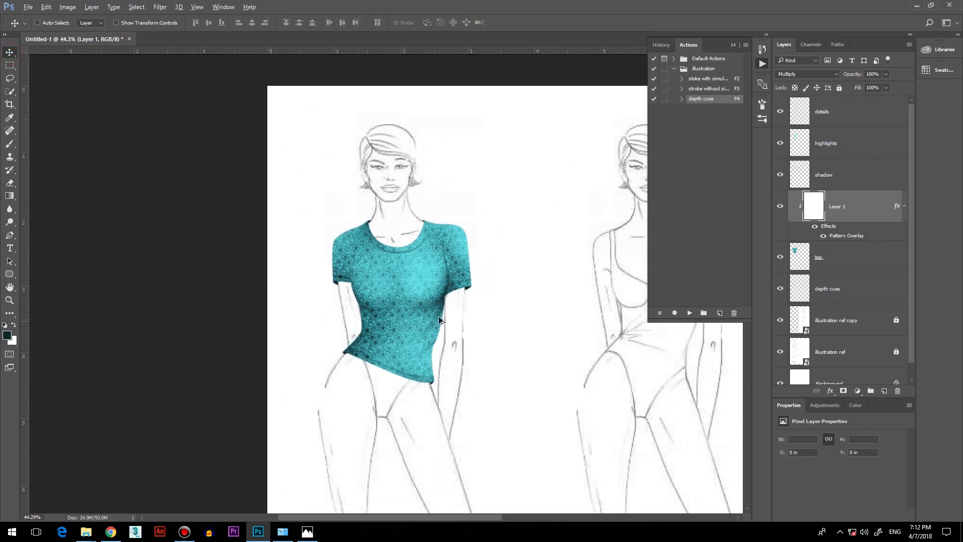
scroll(439, 320, "up", 4)
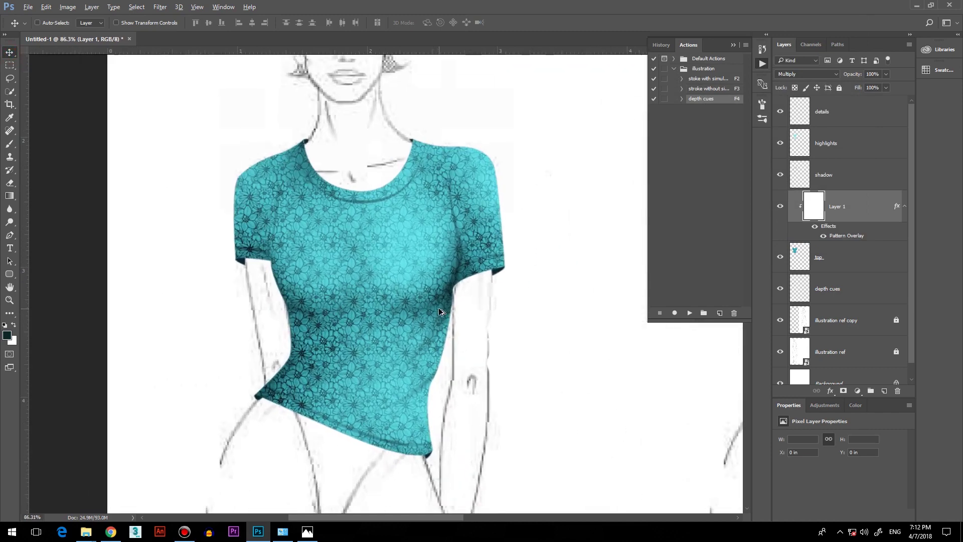
- Select the details, highlights and shadow layers one after another to review the layers above the pattern
left_click(849, 120)
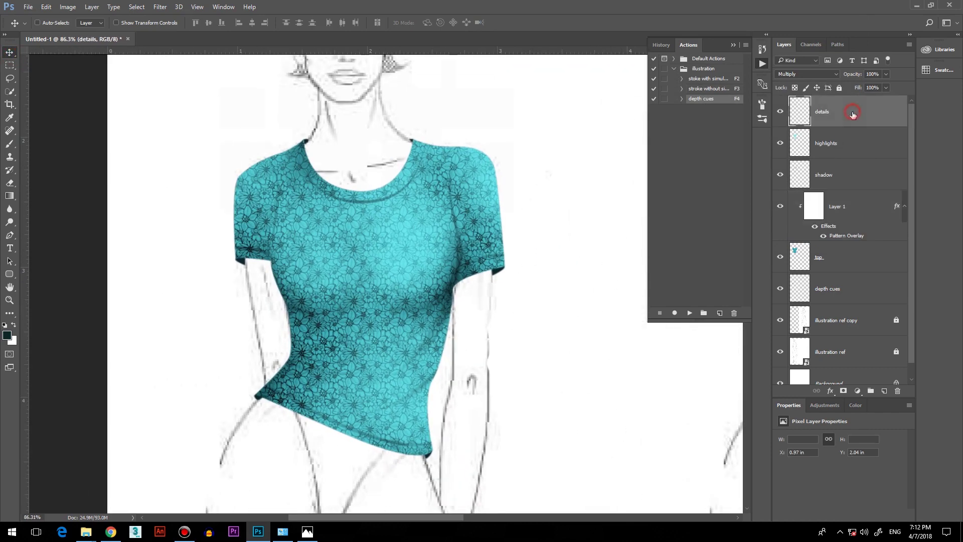
left_click(866, 141)
left_click(854, 182)
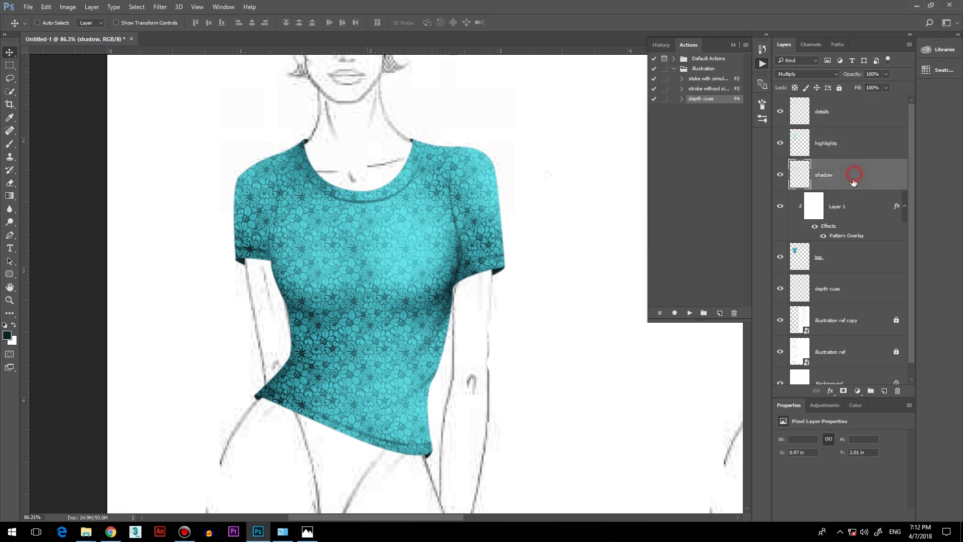
- Darken the shadow layer with Curves, pulling the midtones down and setting the black point to input 3, output 0
left_click(854, 120)
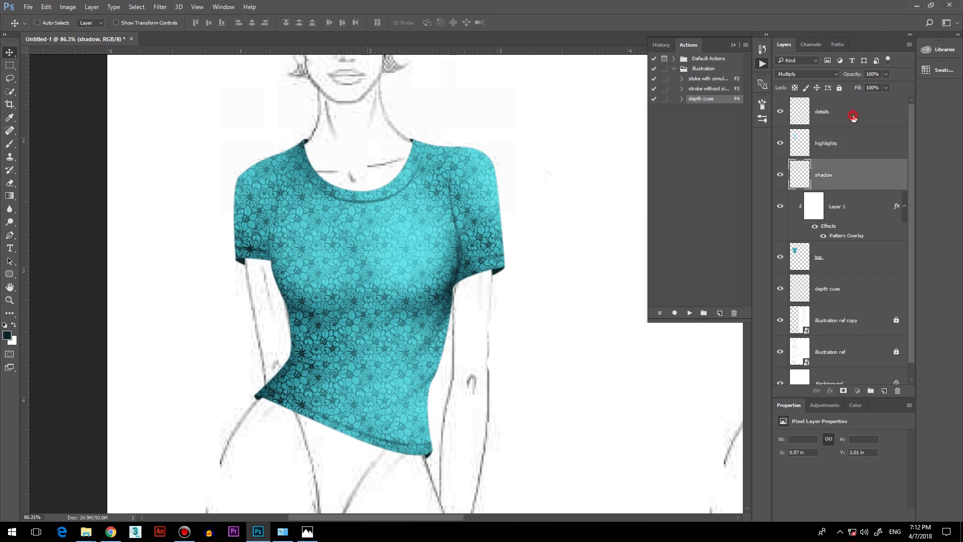
left_click(854, 141)
left_click(860, 177)
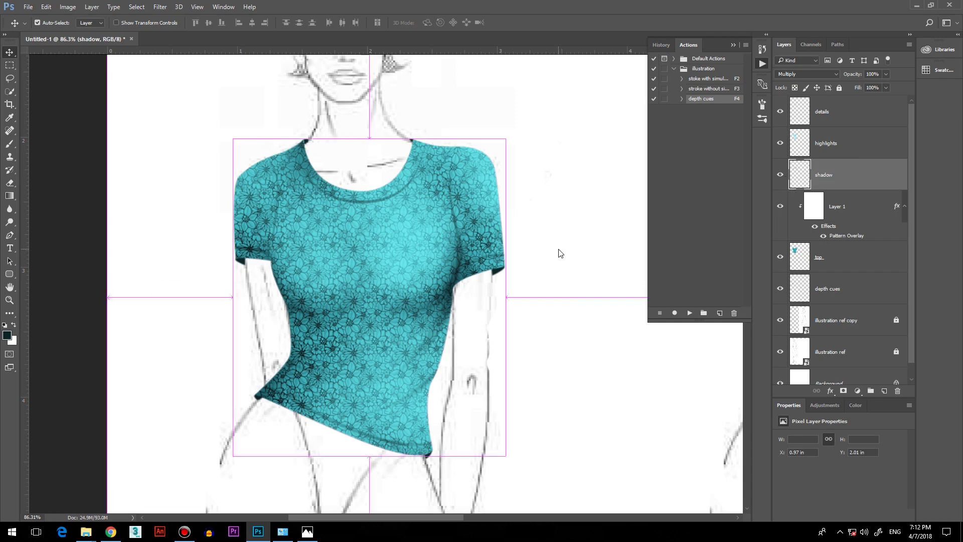
key("ctrl+m")
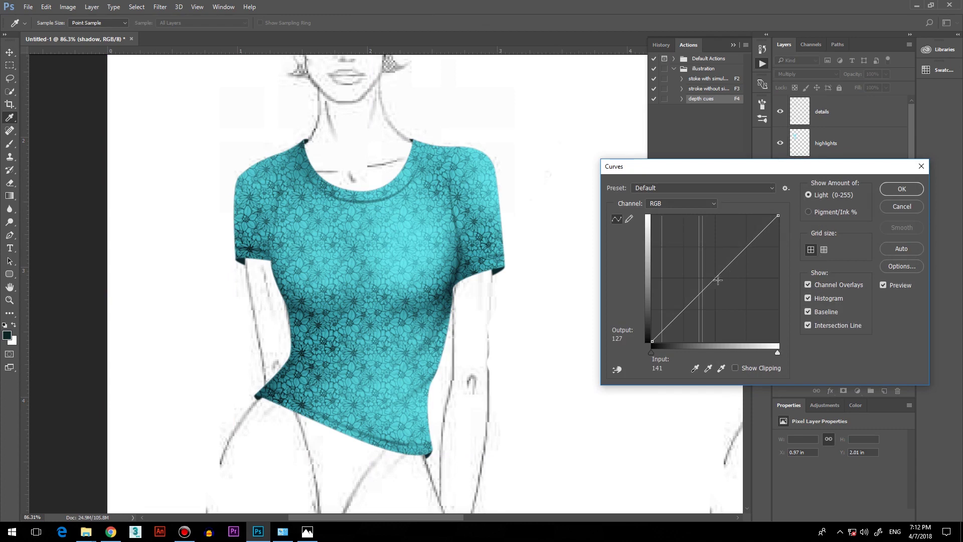
mouse_move(719, 283)
left_mouse_down()
mouse_move(741, 309)
mouse_move(724, 282)
mouse_move(723, 299)
left_mouse_up()
mouse_move(653, 342)
left_mouse_down()
mouse_move(665, 342)
mouse_move(653, 342)
left_mouse_up()
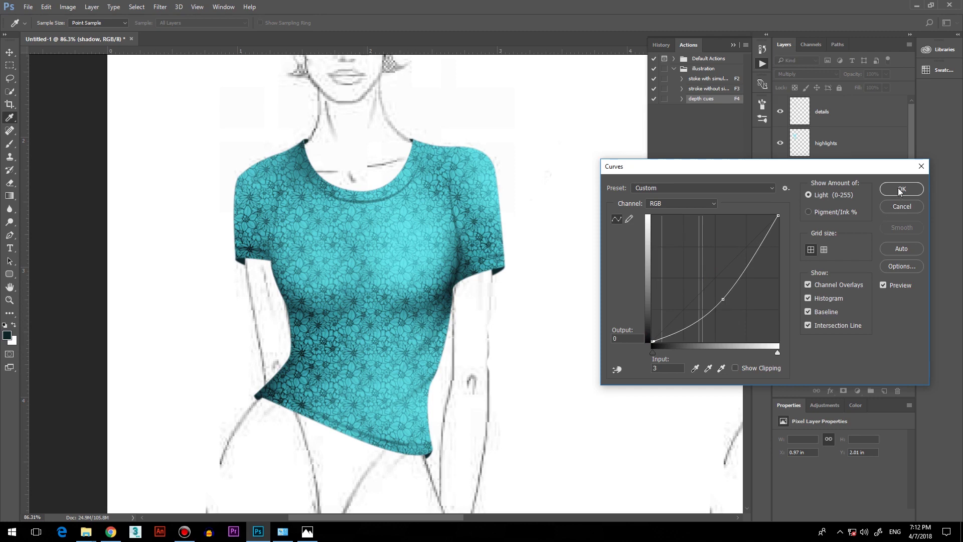
left_click(900, 190)
- Brighten the highlights layer with a Curves adjustment, setting a midtone point at input 124, output 138
left_click(800, 143)
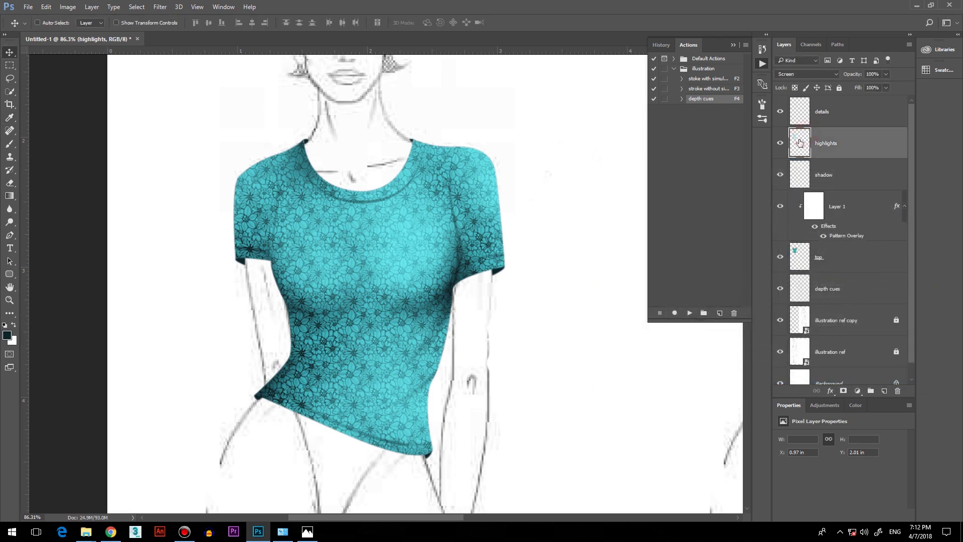
key("ctrl")
key("ctrl+m")
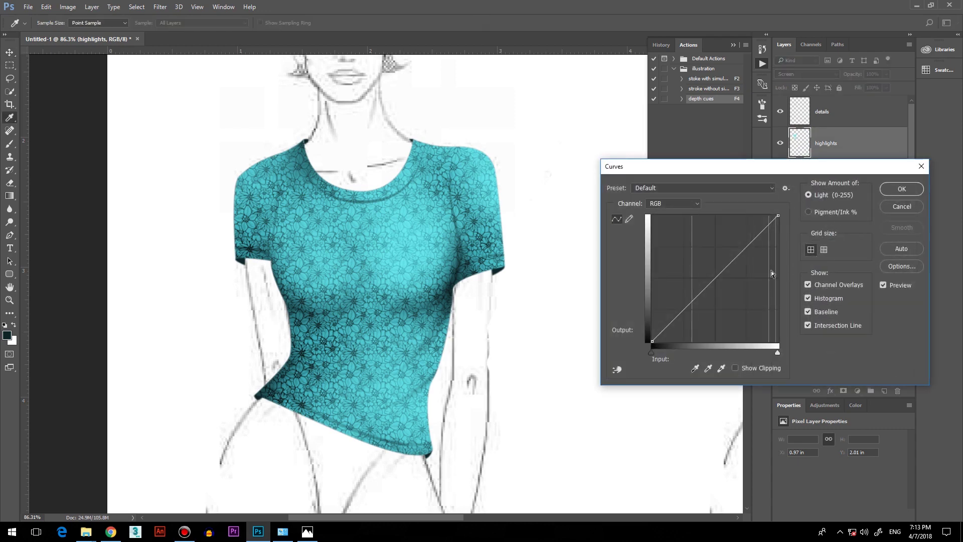
mouse_move(721, 274)
left_mouse_down()
mouse_move(708, 258)
mouse_move(738, 291)
mouse_move(724, 275)
left_mouse_up()
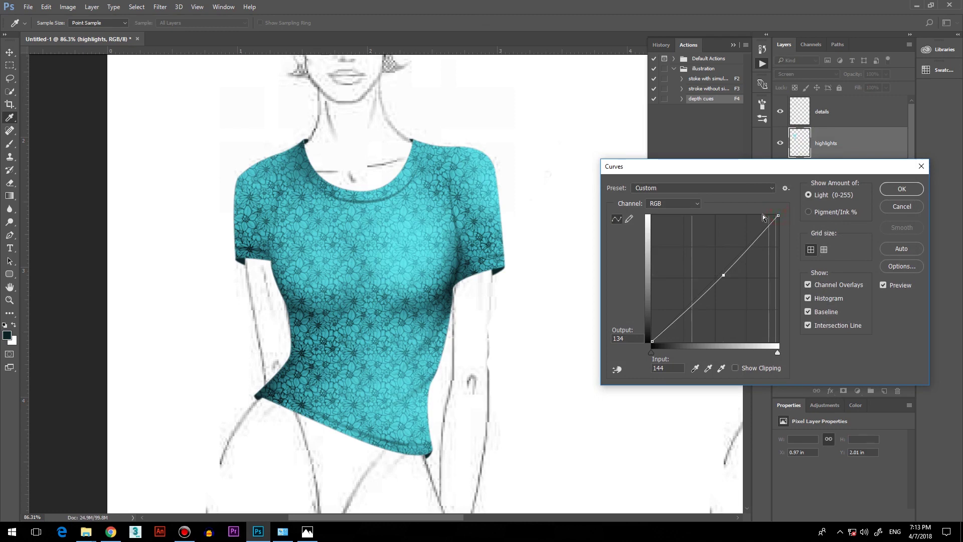
mouse_move(724, 275)
left_mouse_down()
mouse_move(720, 284)
mouse_move(714, 273)
left_mouse_up()
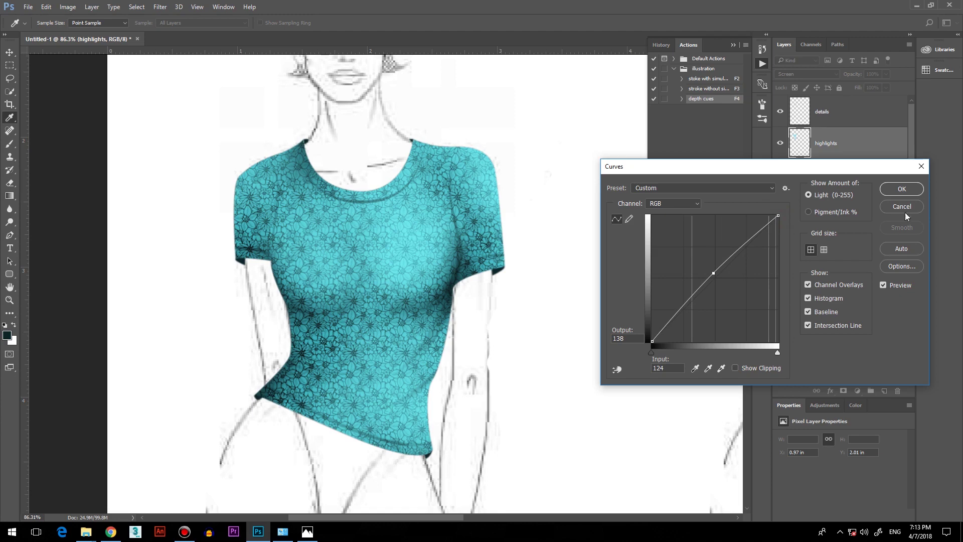
left_click(902, 188)
key("v")
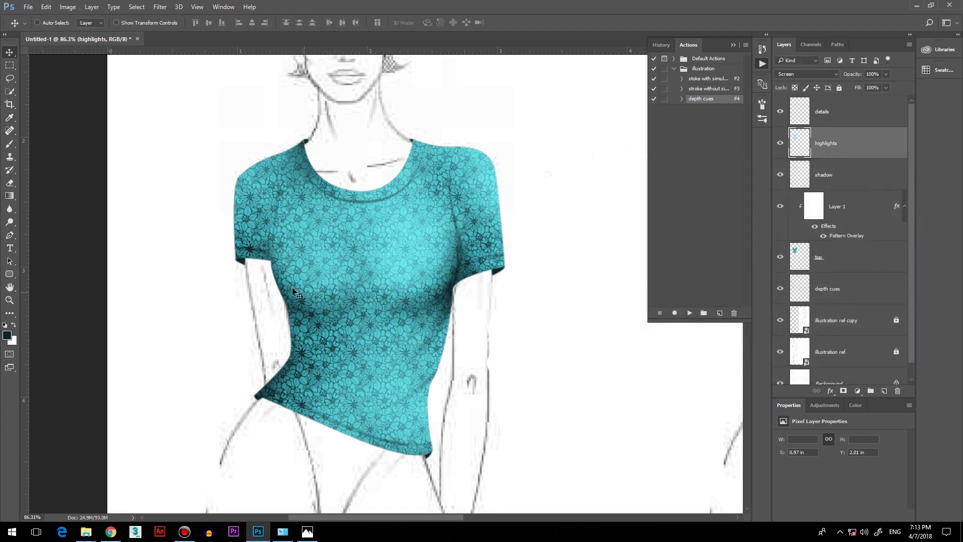
- Darken the details layer with a Curves adjustment, setting a point at input 195, output 72
scroll(339, 279, "down", 2)
left_click(845, 111)
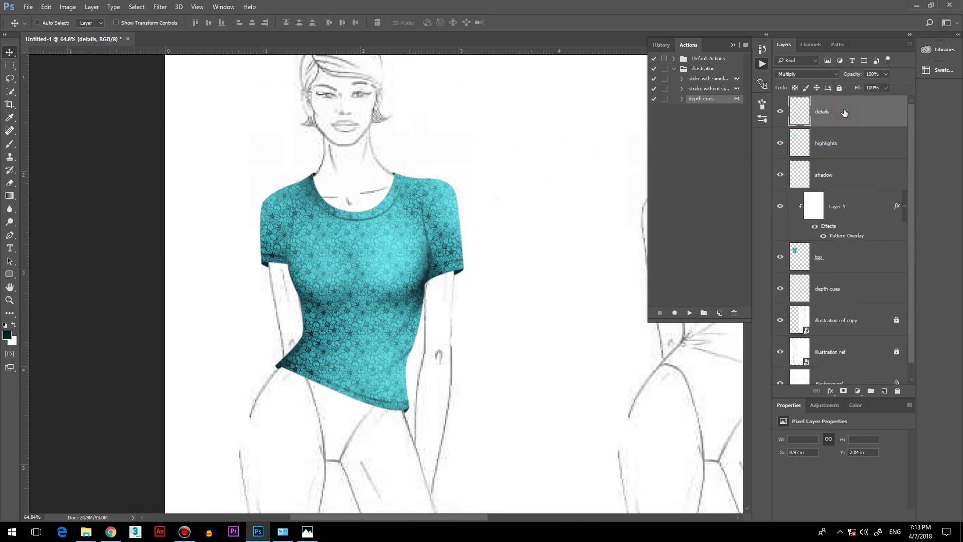
key("ctrl+m")
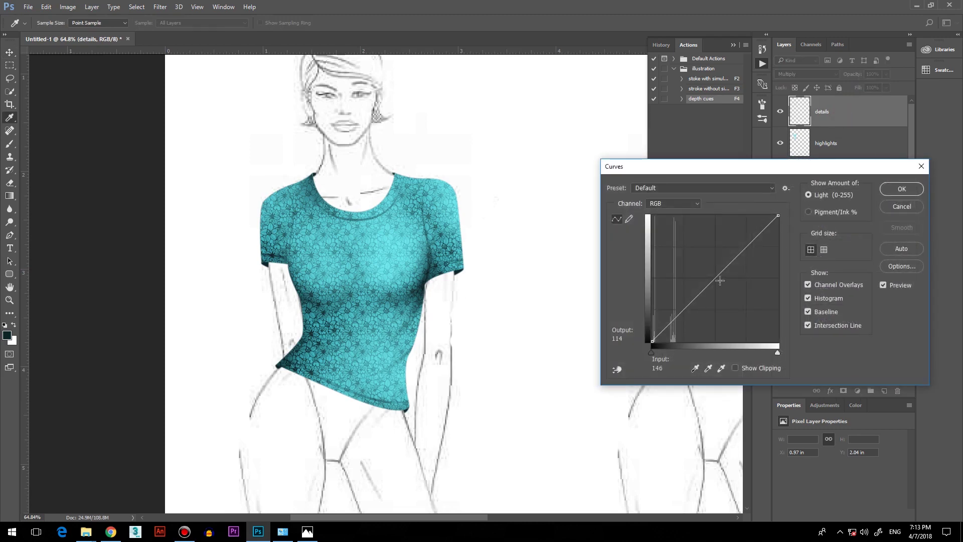
left_click_drag(722, 285, 749, 306)
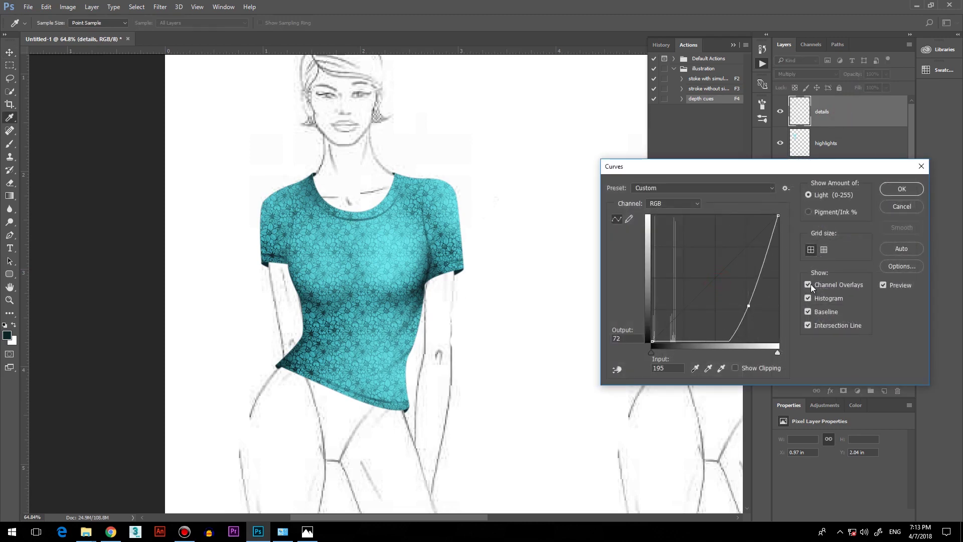
left_click(901, 189)
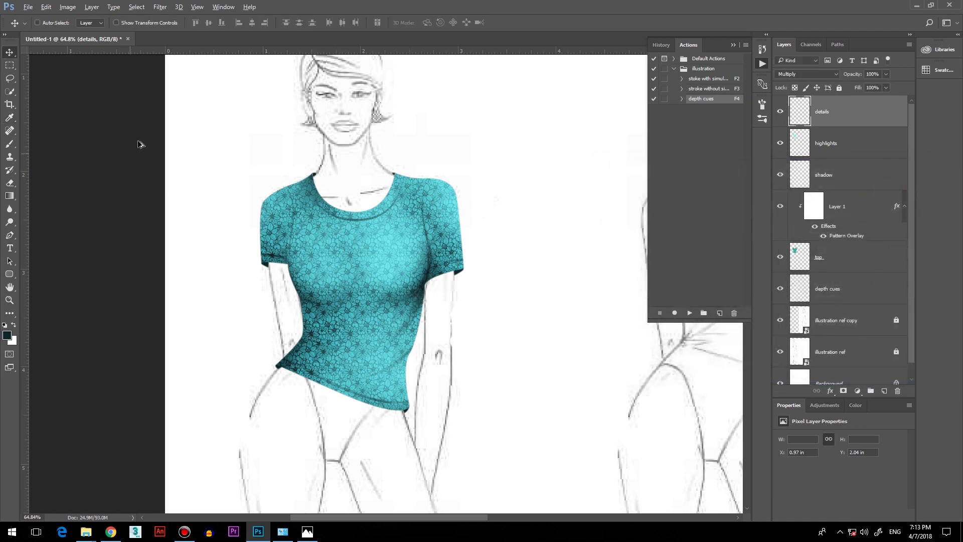
key("v")
scroll(399, 278, "down", 2)
scroll(390, 279, "down", 1)
scroll(379, 216, "up", 2)
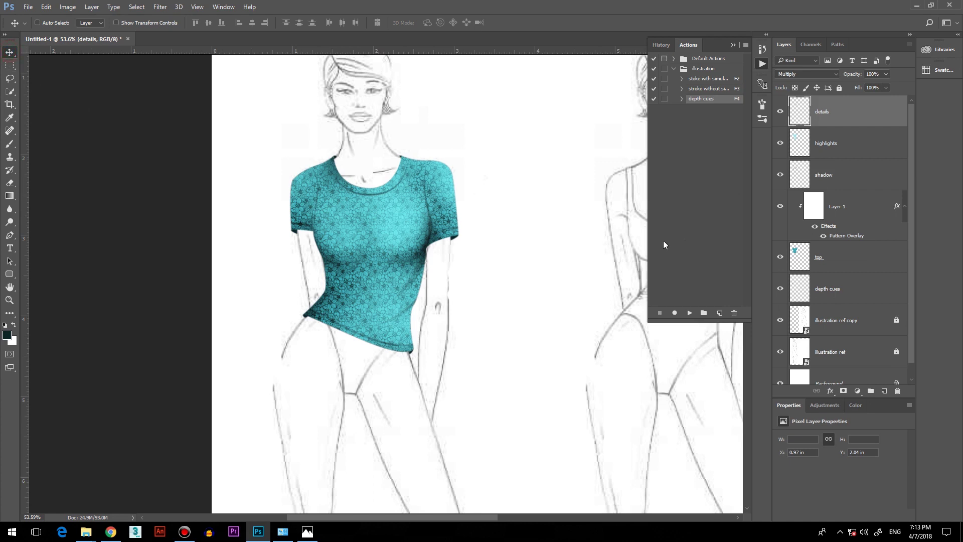
- Reduce the opacity of the floral layer's Pattern Overlay effect to 81%
left_click(871, 145)
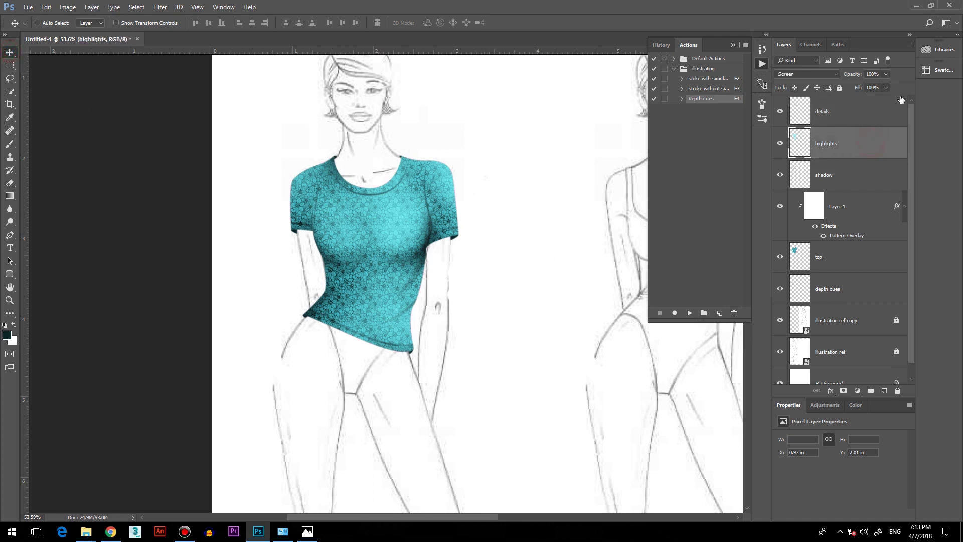
left_click_drag(874, 86, 873, 86)
left_click(859, 237)
double_click(859, 237)
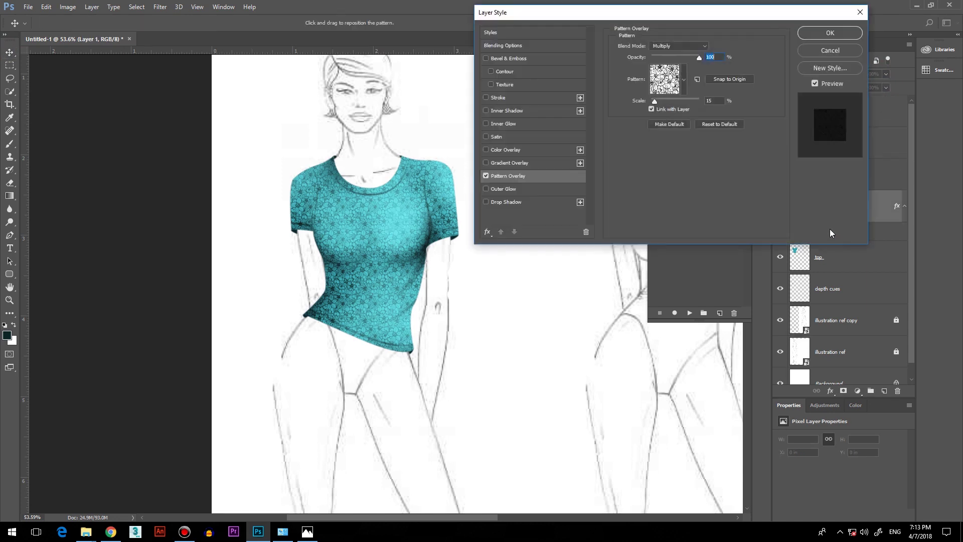
left_click_drag(700, 60, 691, 59)
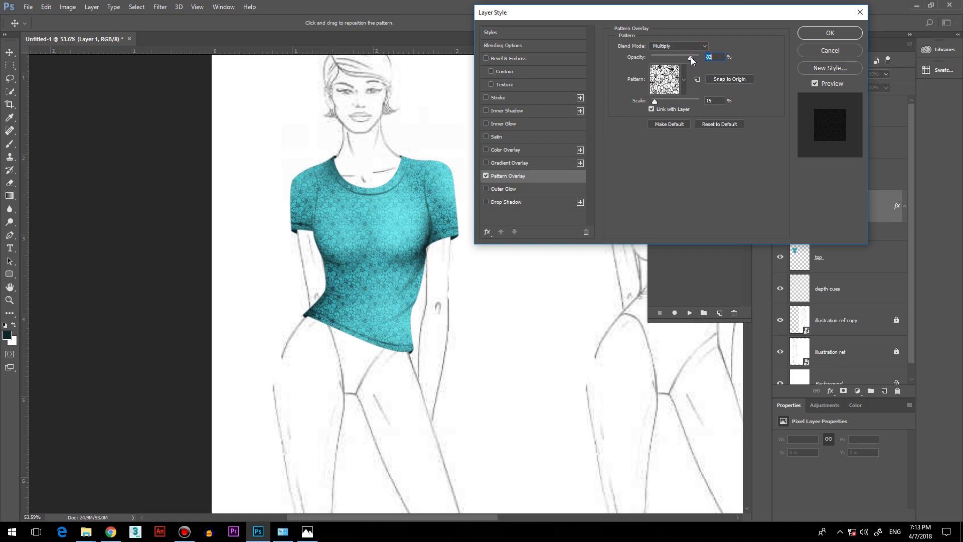
left_click_drag(689, 58, 691, 57)
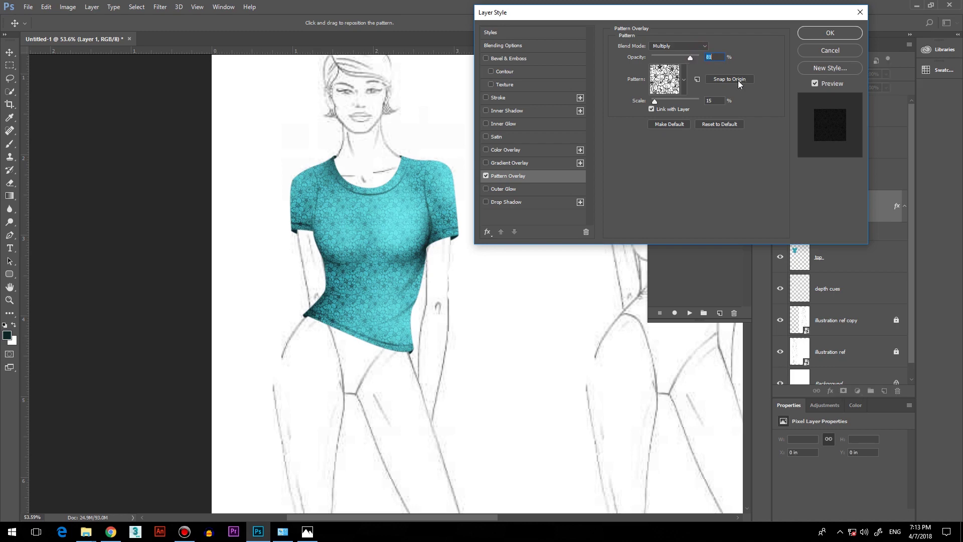
left_click(819, 36)
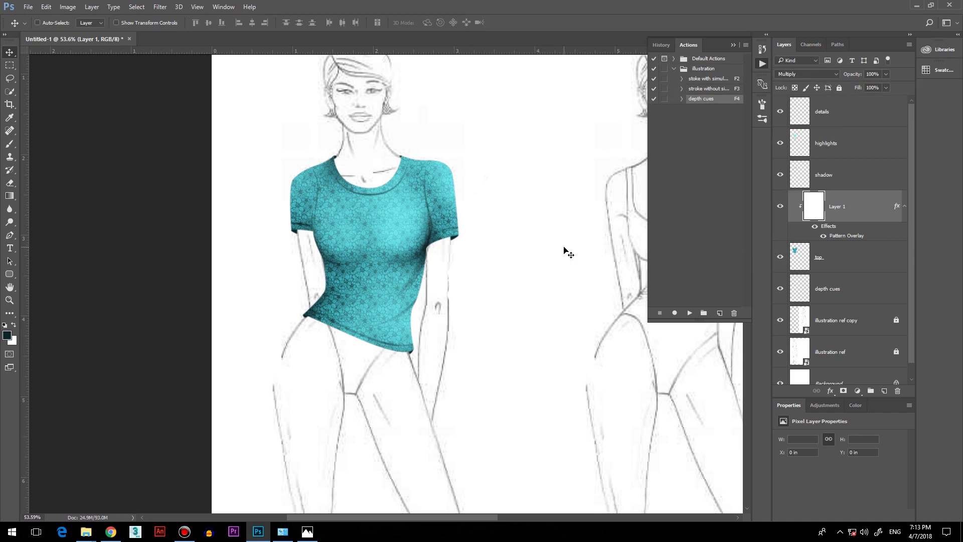
- Group all layers from details down to depth cues and name the group "top"
scroll(537, 221, "down", 2)
scroll(540, 280, "down", 3)
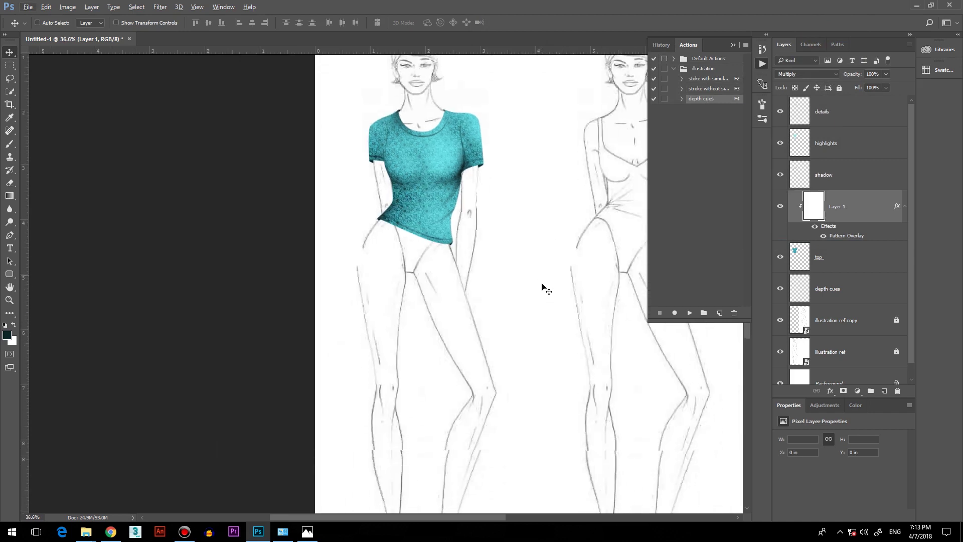
scroll(547, 284, "up", 2)
scroll(521, 266, "down", 3)
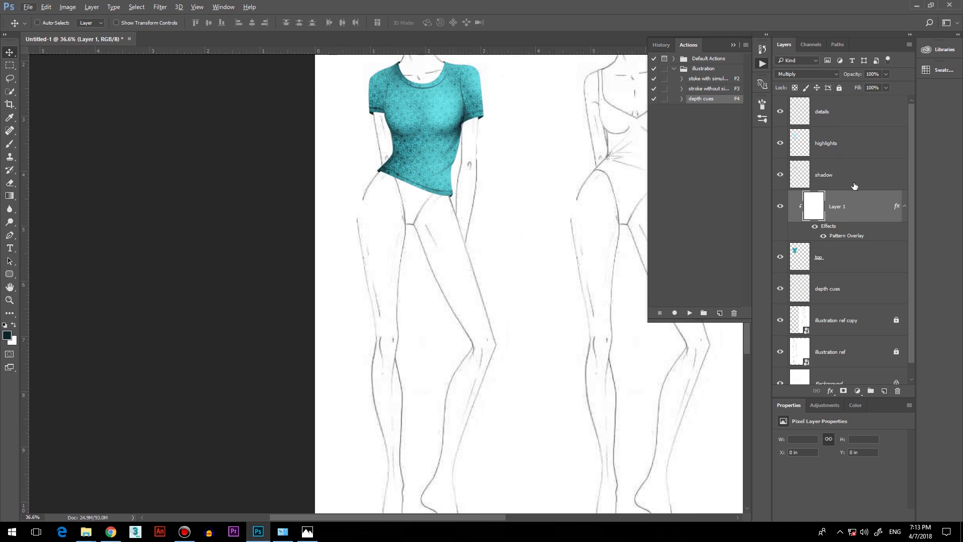
left_click(859, 122)
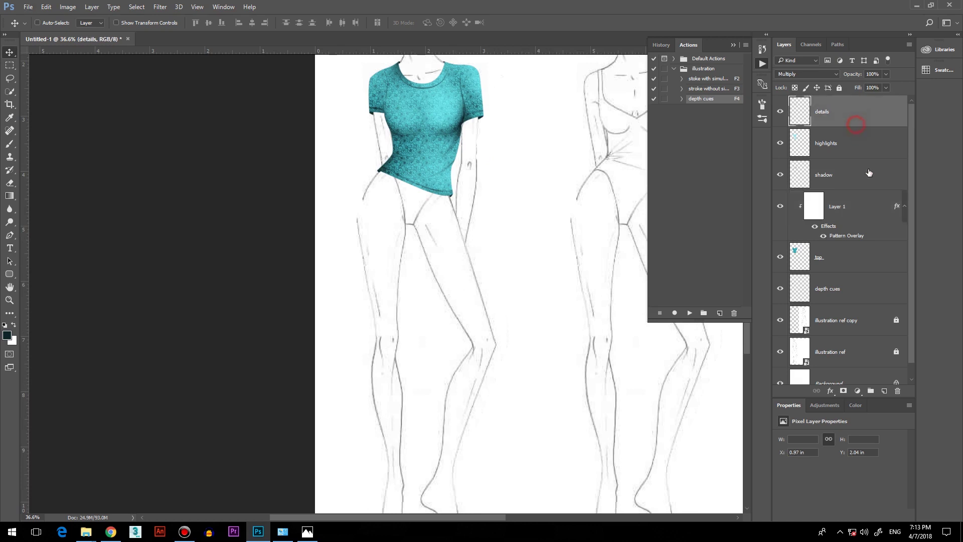
left_click(867, 295, "shift")
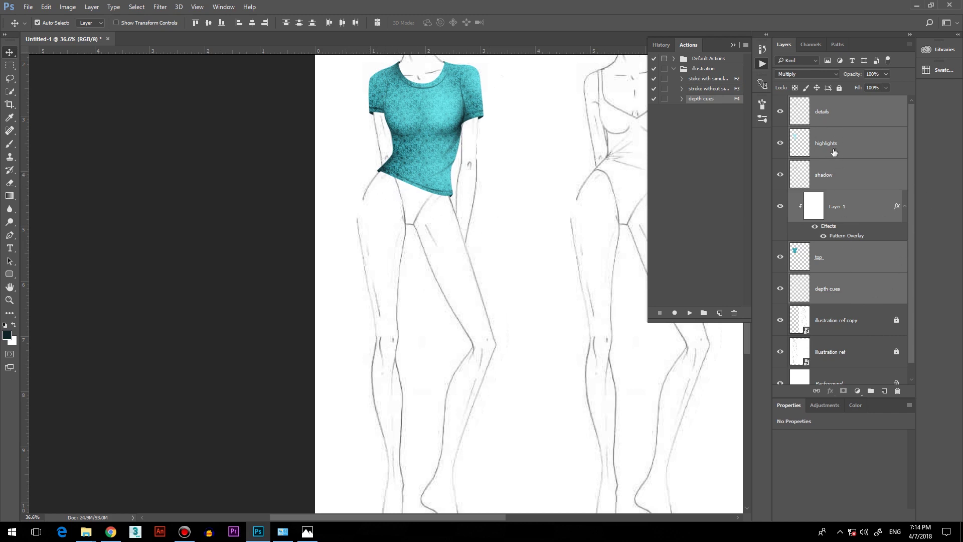
key("ctrl+g")
double_click(818, 101)
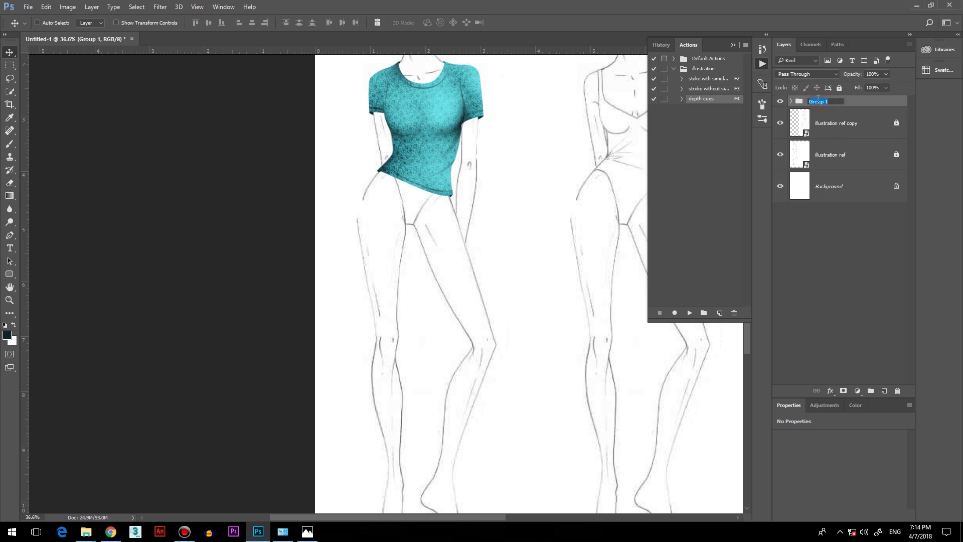
type("top")
key("Return")
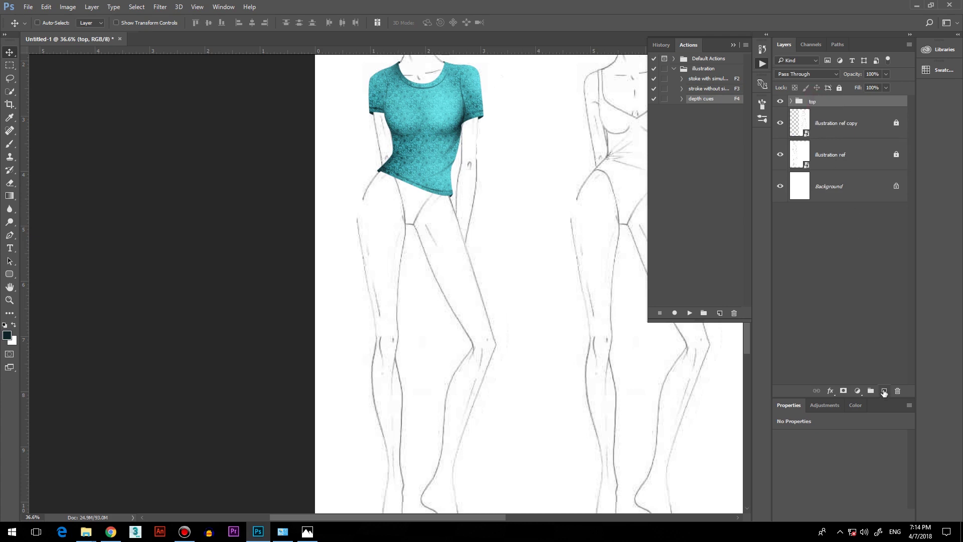
- Add four new empty layers above the top group
left_click(883, 391)
left_click(884, 391)
left_click(883, 391)
left_click(883, 391)
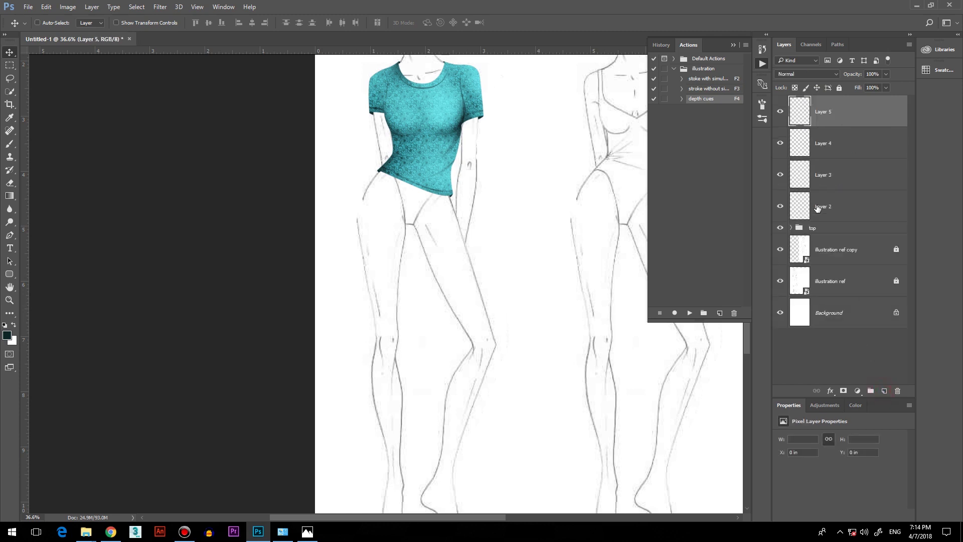
- Rename the four new layers, from lowest to highest, as bottom, shadow, highlights and details
double_click(824, 207)
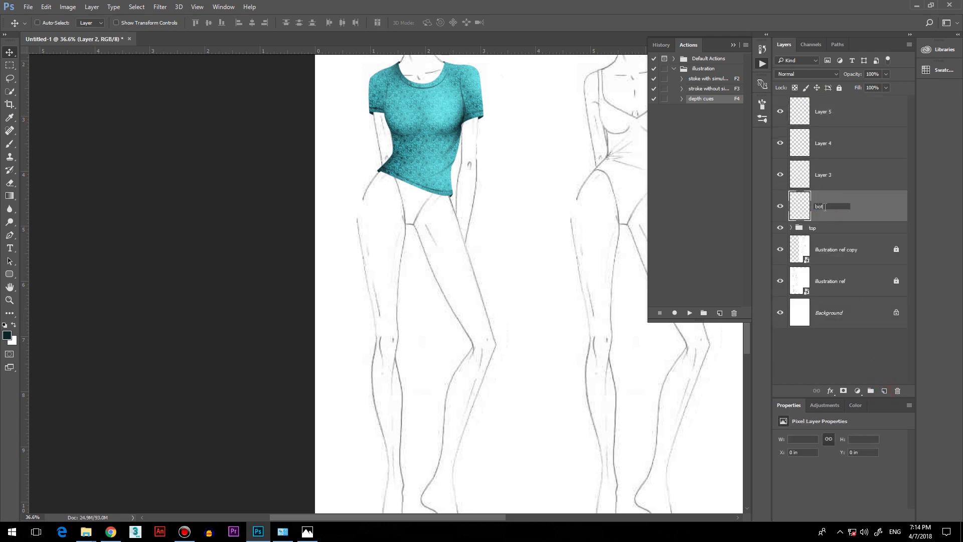
double_click(824, 175)
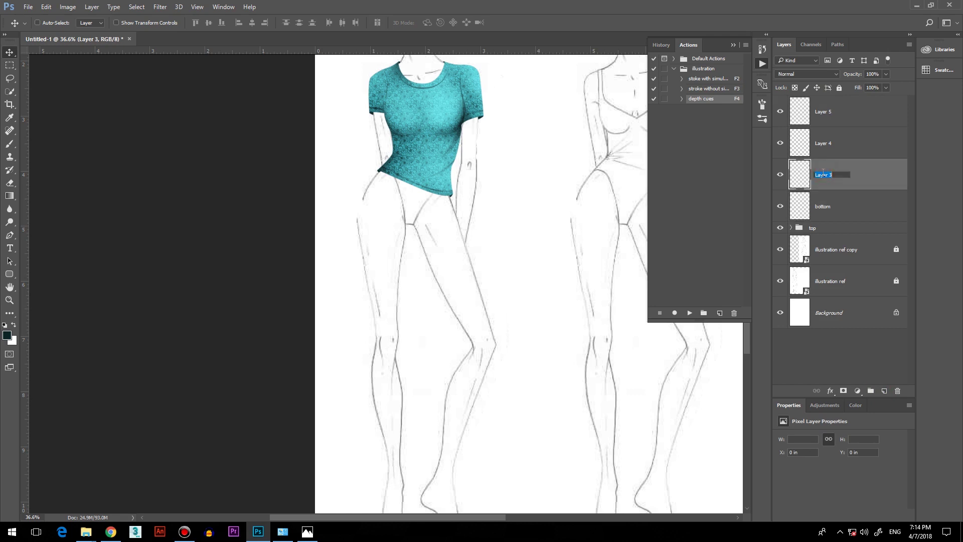
key("Return")
double_click(825, 144)
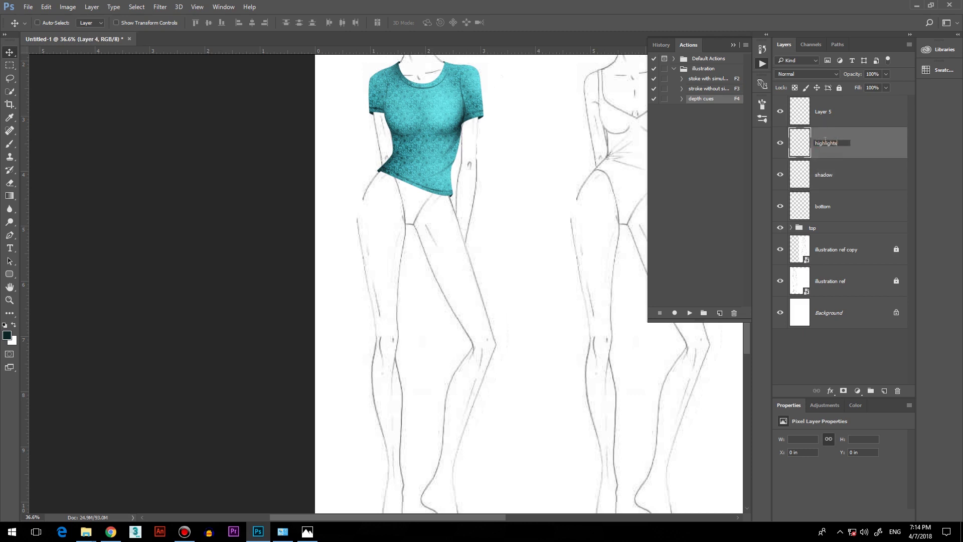
key("Return")
double_click(827, 112)
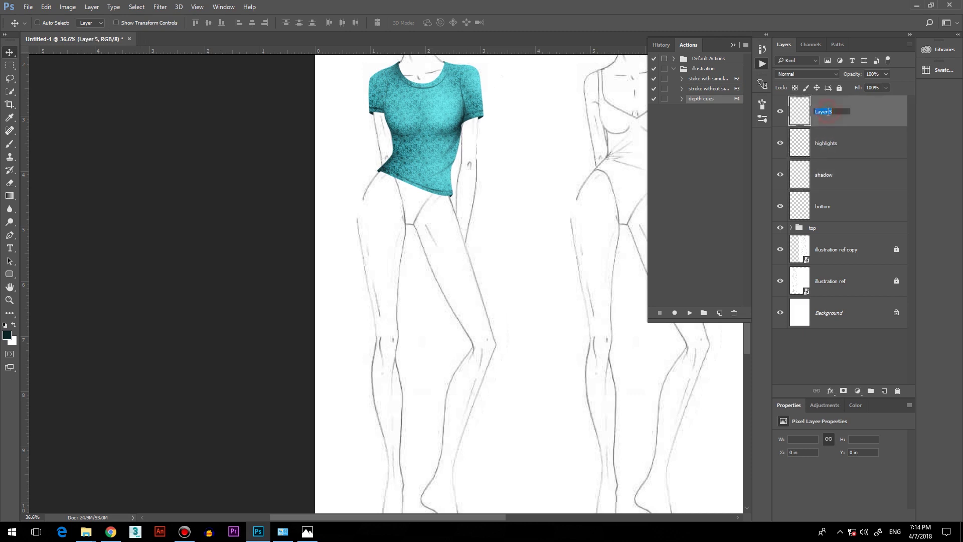
type("details")
key("Return")
- On the bottom layer, start a Pen path with a curved waistline just below the top's hem, ending in a corner at the hip
scroll(393, 276, "down", 2)
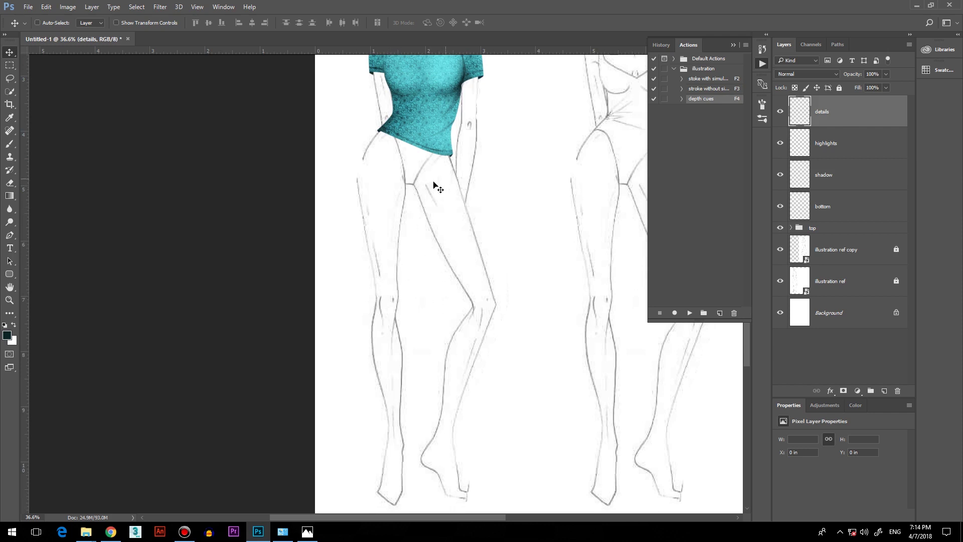
scroll(448, 144, "up", 5)
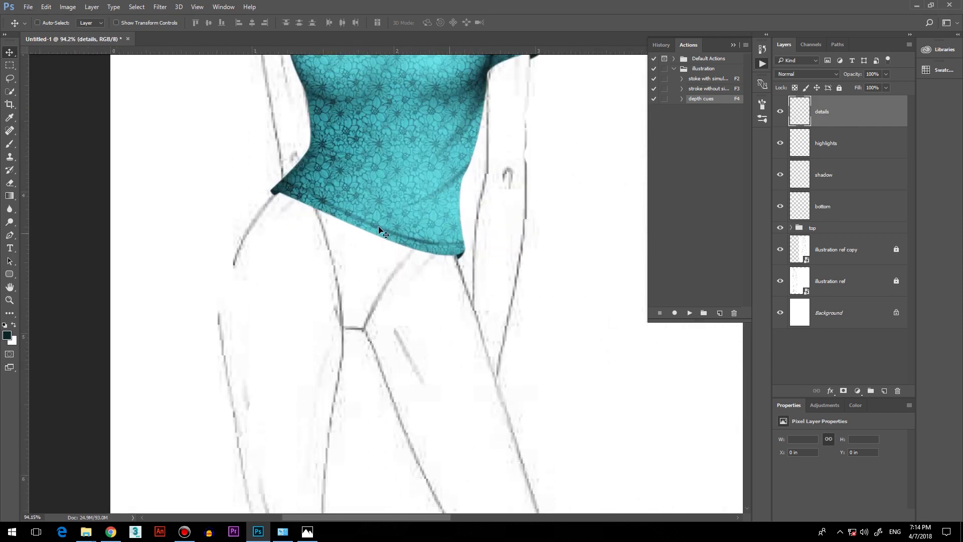
left_click(844, 210)
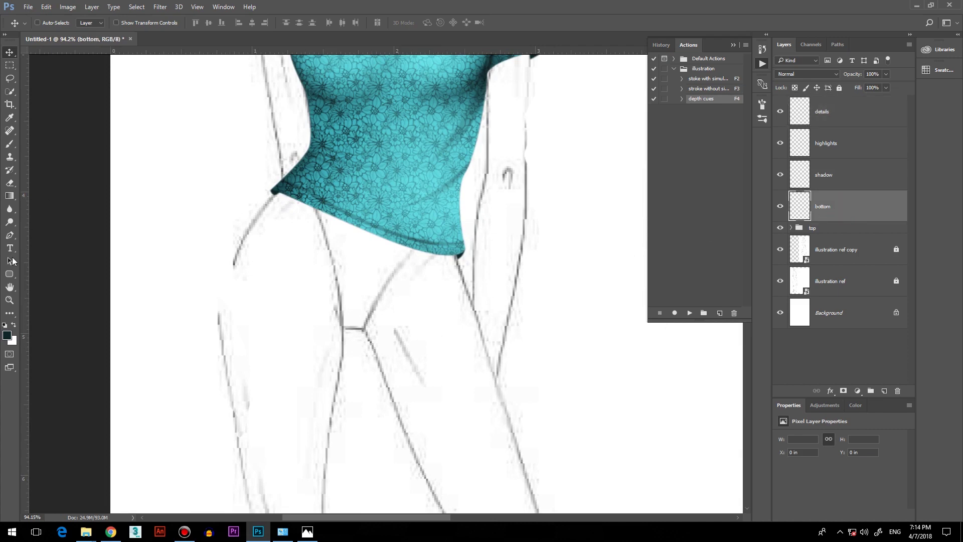
left_click(10, 236)
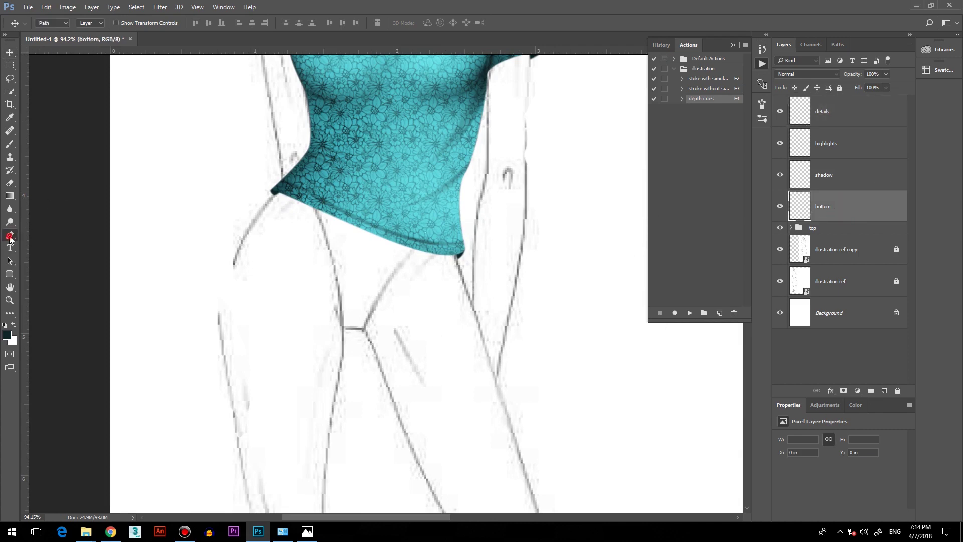
left_click(263, 198)
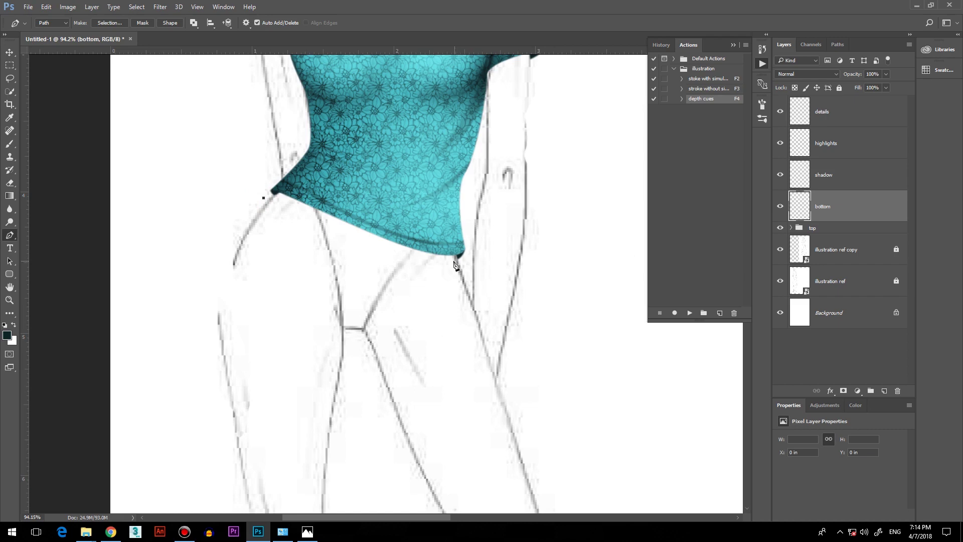
left_click_drag(457, 261, 505, 250)
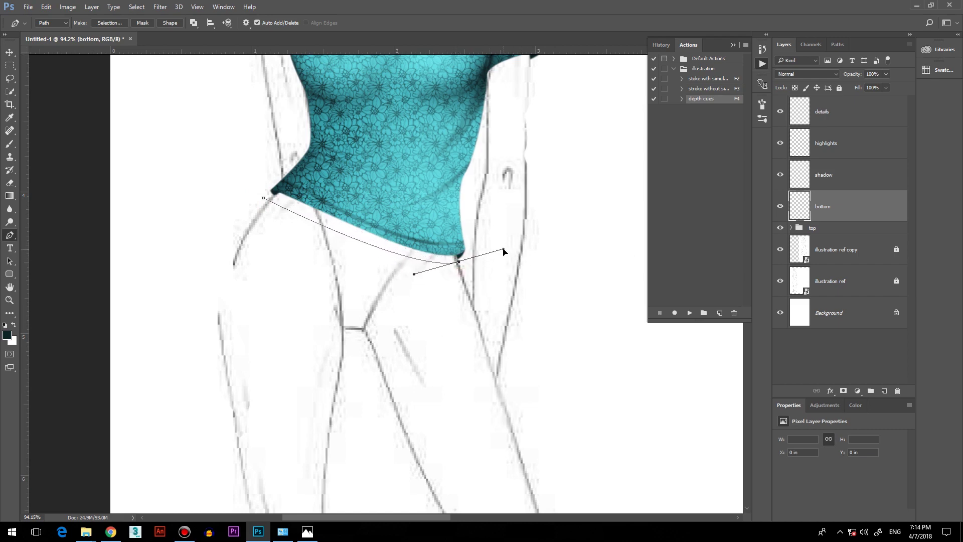
left_click(461, 263, "alt")
- Continue the path down the outer edge of the bent leg, around the knee to the hem on the lower calf
scroll(520, 327, "down", 3)
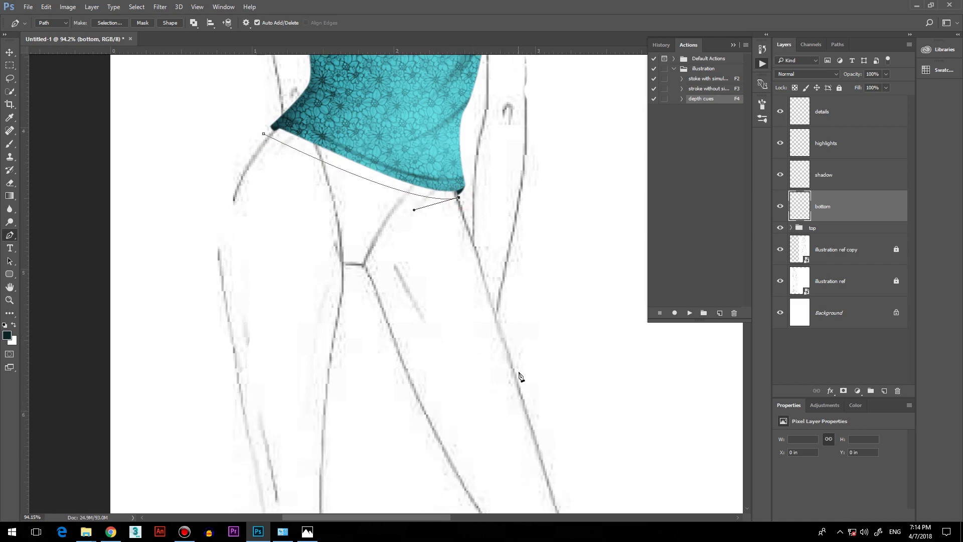
left_click_drag(521, 379, 569, 454)
scroll(552, 421, "down", 6)
scroll(566, 355, "down", 12)
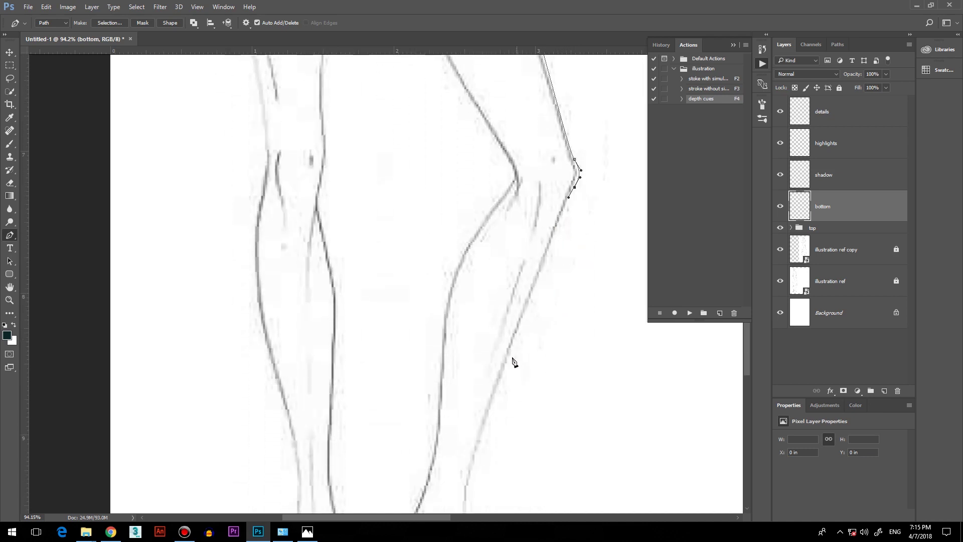
left_click_drag(502, 386, 488, 422)
left_click(477, 471)
- Draw the bent leg's hem and trace its inner calf edge up to the knee
left_click_drag(425, 462, 414, 455)
left_click(426, 462)
left_click_drag(438, 362, 437, 322)
left_click_drag(474, 232, 500, 200)
left_click_drag(506, 152, 491, 127)
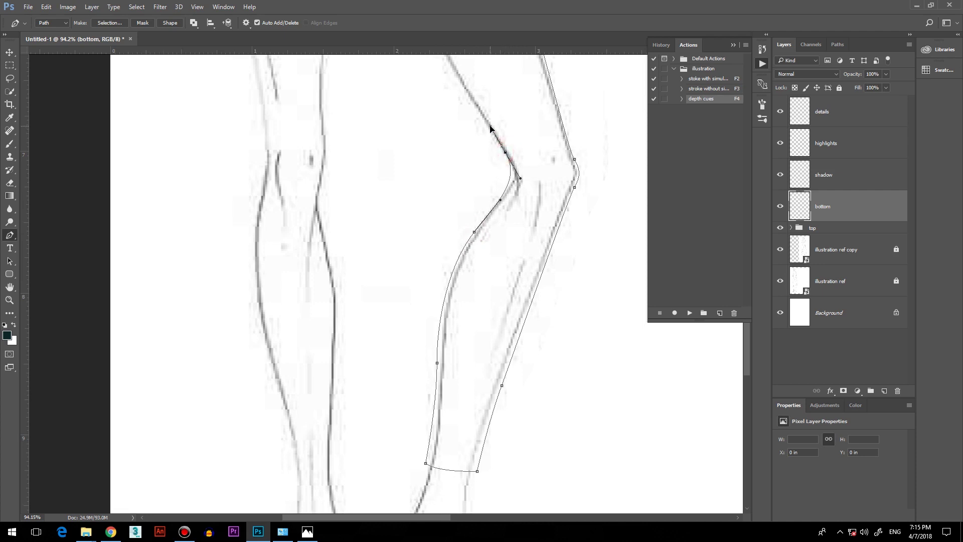
- Trace the bent leg's inner thigh up to the crotch, adjust the knee anchor, and end in a corner at the straight leg
scroll(468, 241, "up", 5)
scroll(385, 181, "up", 2)
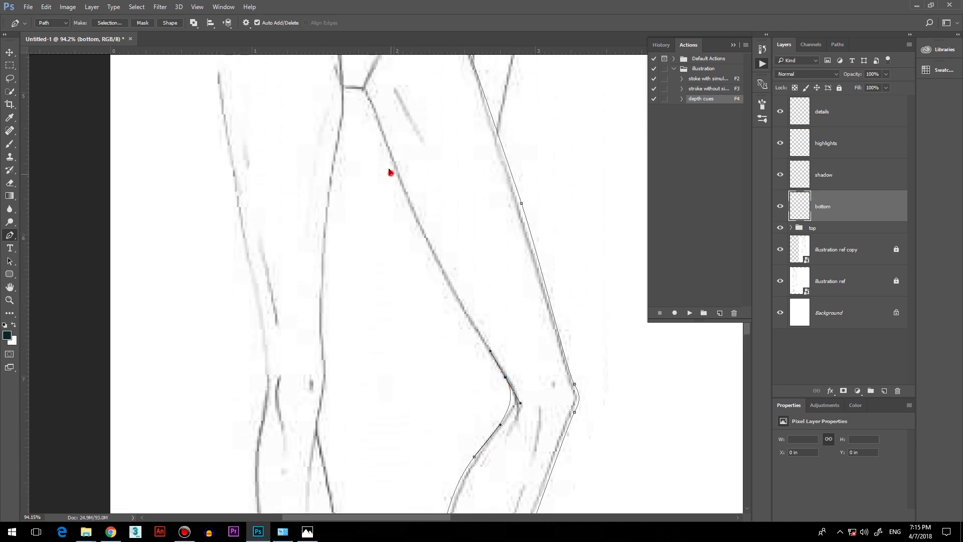
left_click_drag(391, 172, 377, 140)
left_click_drag(506, 377, 503, 382)
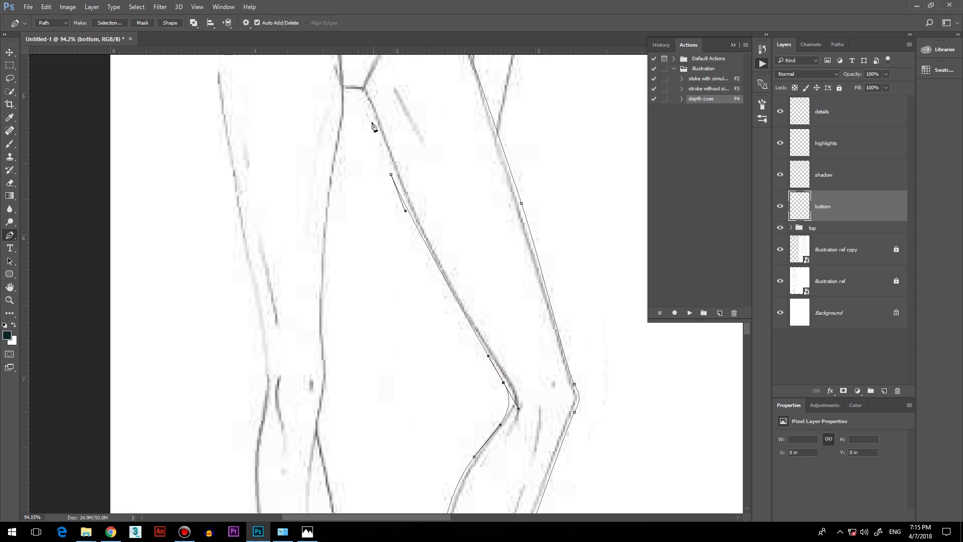
left_click_drag(359, 93, 345, 91)
left_click(345, 90)
- Trace the inner edge of the straight leg from the crotch past the knee to the lower calf
left_click_drag(332, 202, 327, 246)
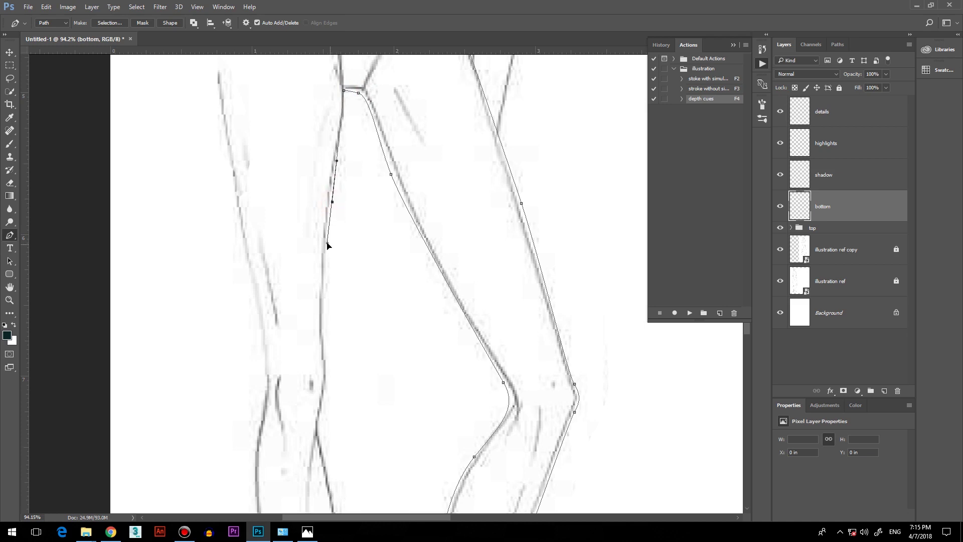
scroll(327, 261, "down", 3)
left_click_drag(325, 282, 339, 339)
scroll(329, 314, "down", 3)
key("ctrl+z")
scroll(336, 331, "down", 3)
scroll(340, 338, "down", 6)
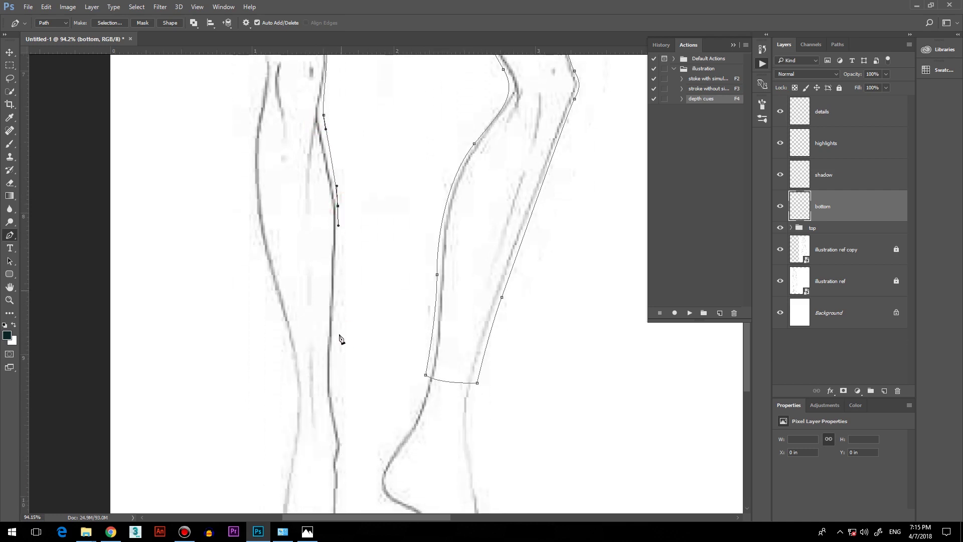
left_click(335, 367)
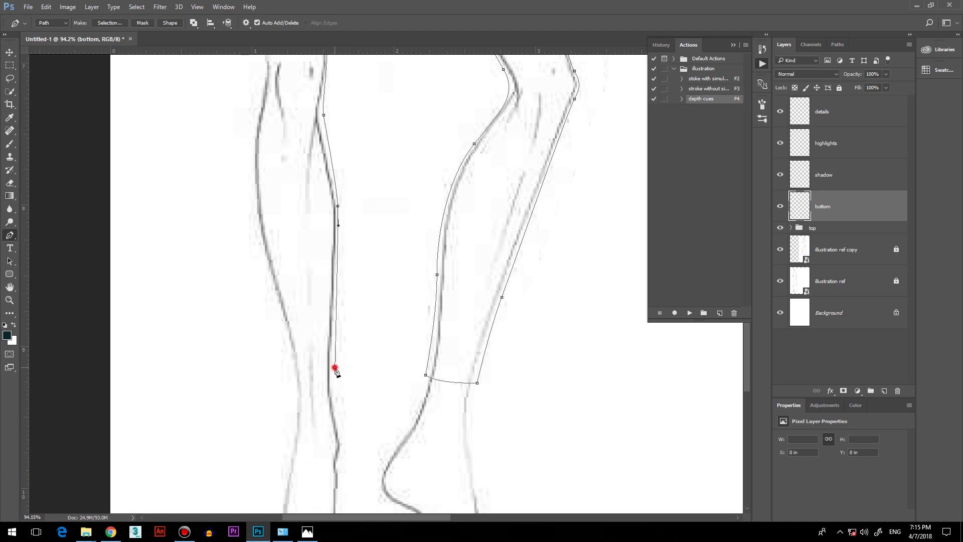
- Draw the straight leg's hem, trace its outer edge up to the hip, and close the path at the waistline's starting point
left_click(288, 369)
left_click_drag(289, 370, 302, 378)
left_click_drag(267, 276, 224, 103)
scroll(251, 202, "up", 5)
scroll(251, 161, "up", 3)
scroll(249, 163, "up", 2)
scroll(237, 186, "up", 3)
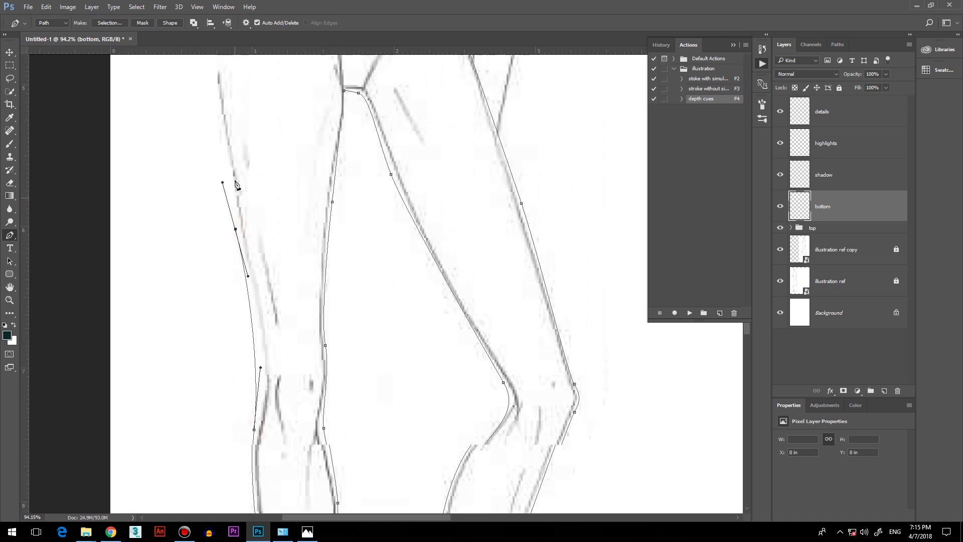
scroll(229, 191, "up", 4)
left_click_drag(232, 164, 264, 104)
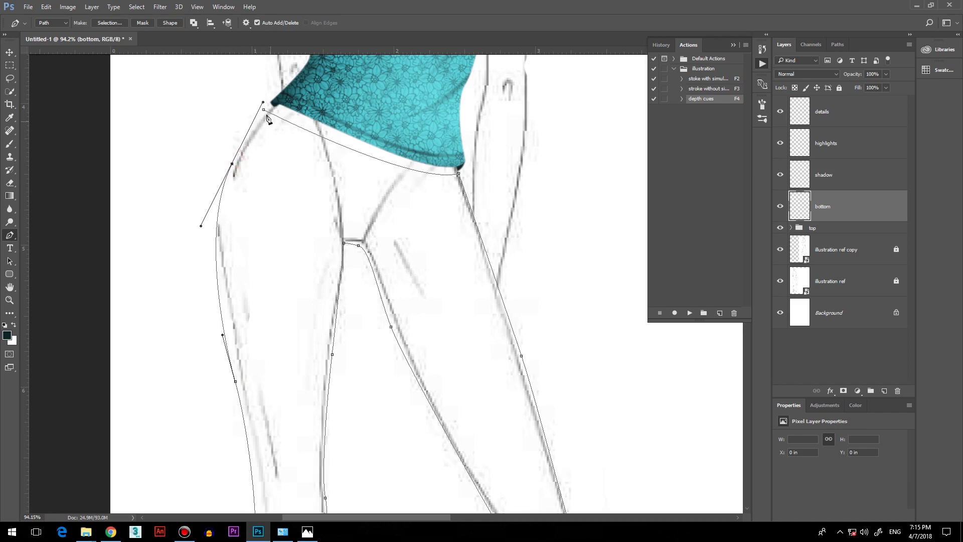
left_click(264, 110)
- Move the path's two waist anchor points up so the waistline overlaps the hem of the teal top
key("ctrl+0")
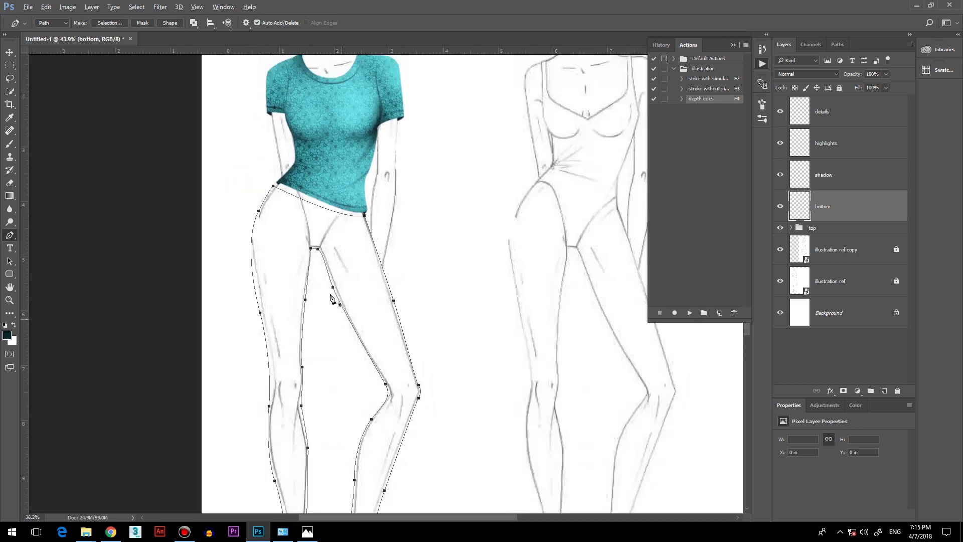
scroll(288, 301, "up", 8)
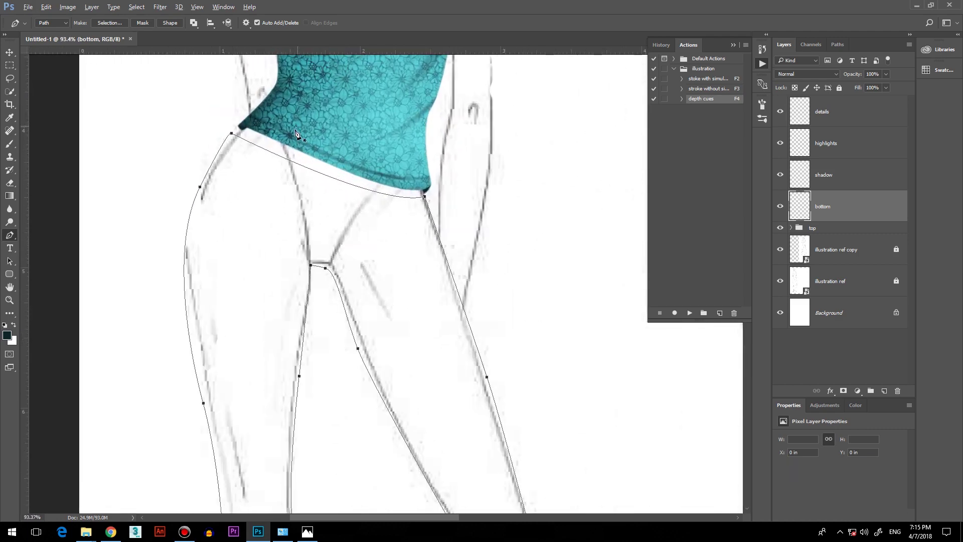
scroll(273, 118, "up", 1)
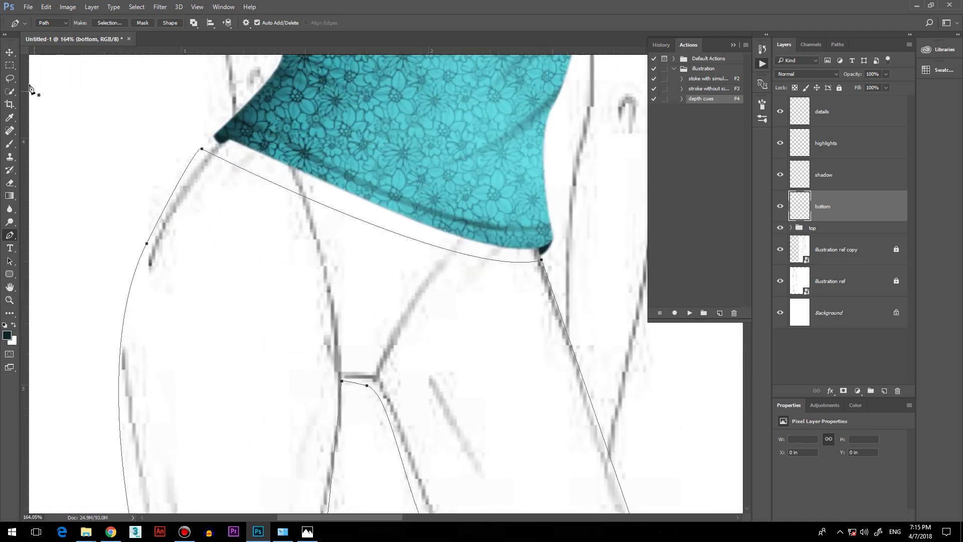
left_click(202, 149, "ctrl")
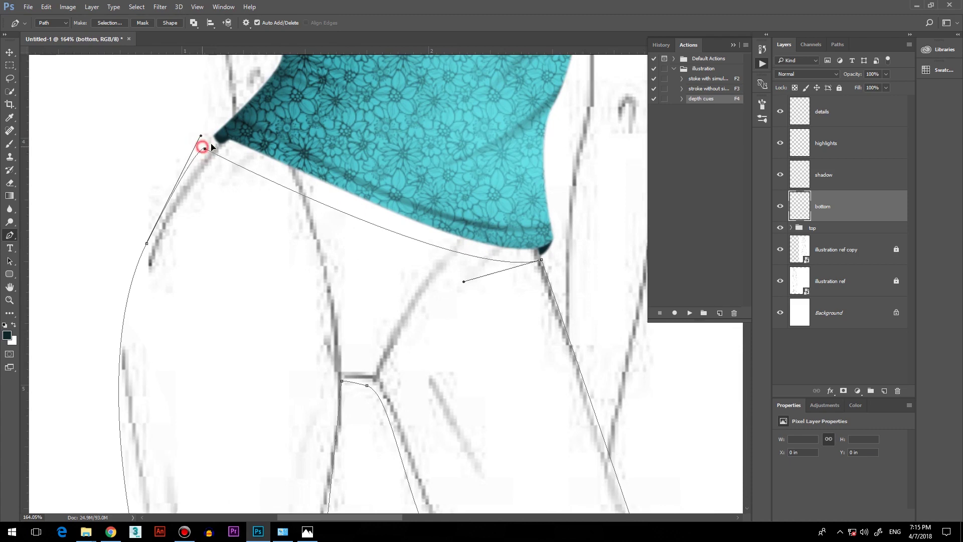
left_click_drag(201, 147, 240, 128)
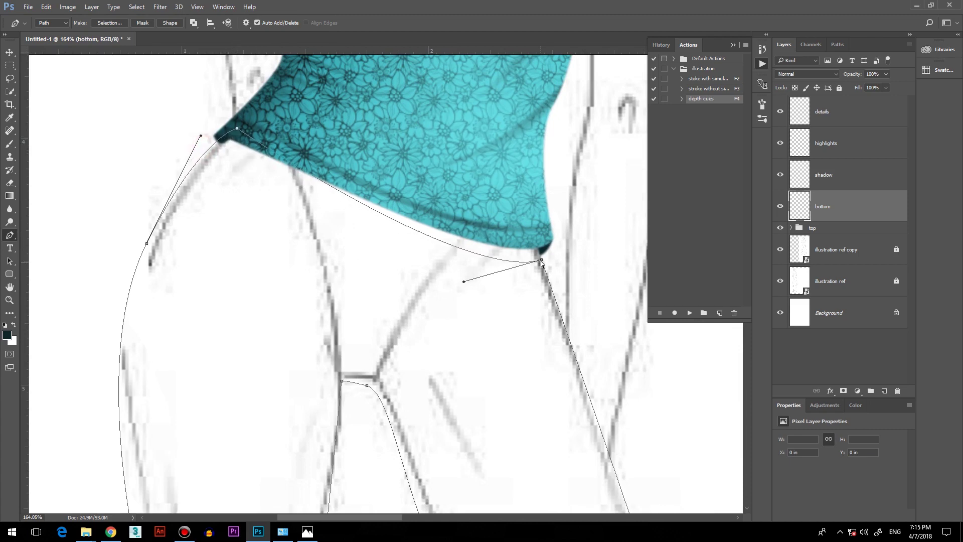
left_click_drag(542, 261, 536, 240)
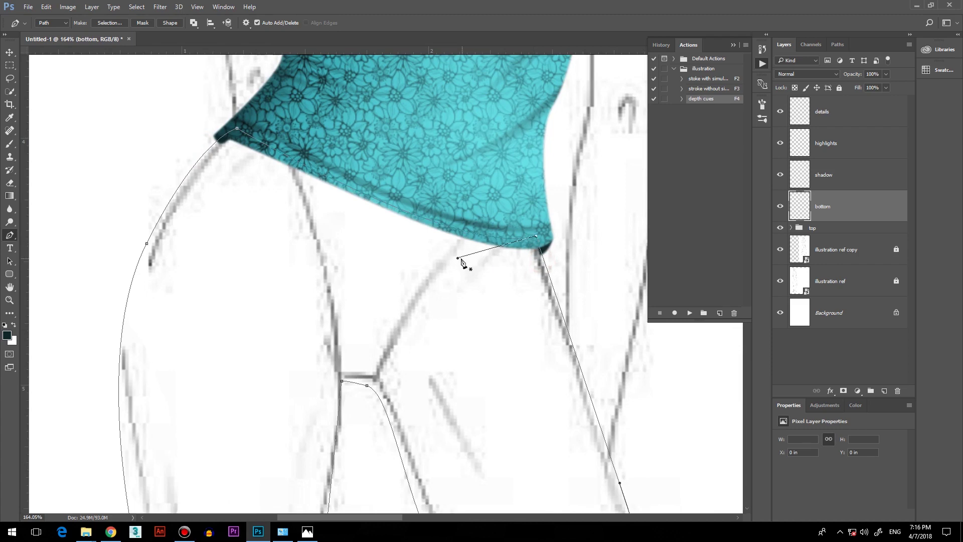
scroll(351, 241, "down", 6)
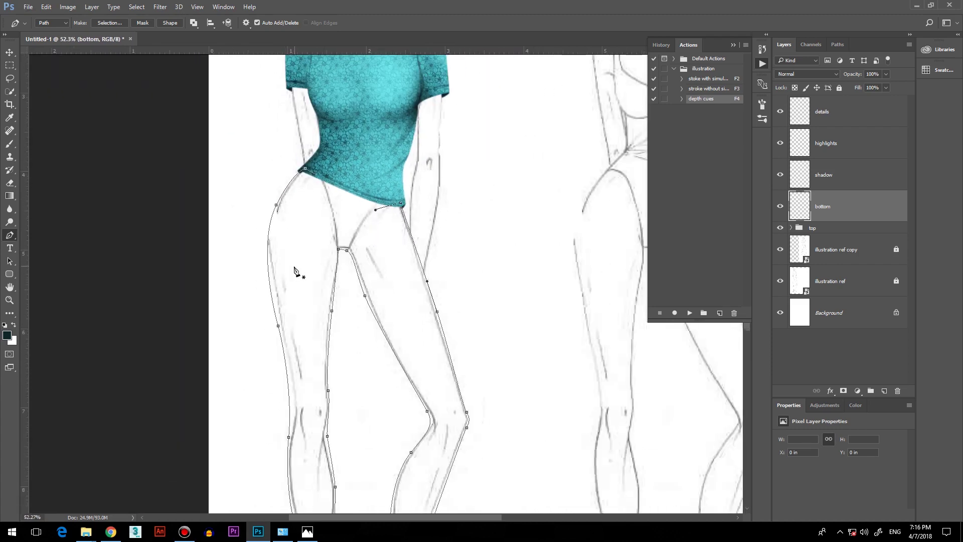
- Make a new anti-aliased selection from the path with a feather radius of 1 pixel
right_click(410, 249)
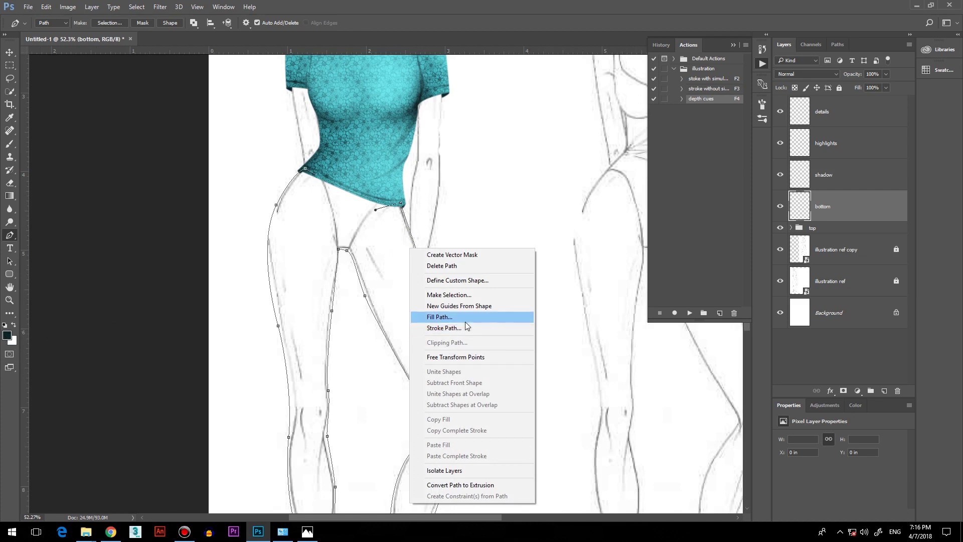
left_click(462, 294)
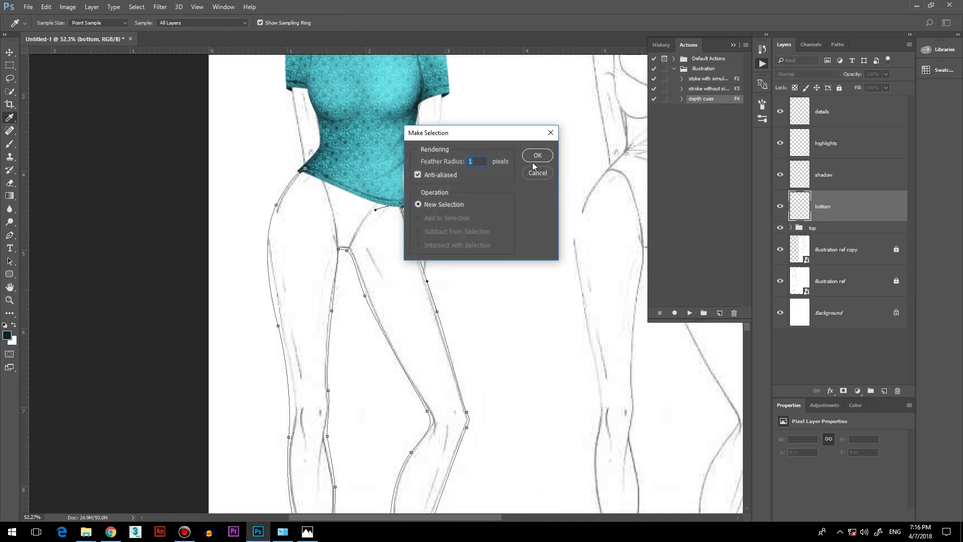
left_click(535, 156)
- Set the foreground colour to dark blue #1b4760
left_click(7, 335)
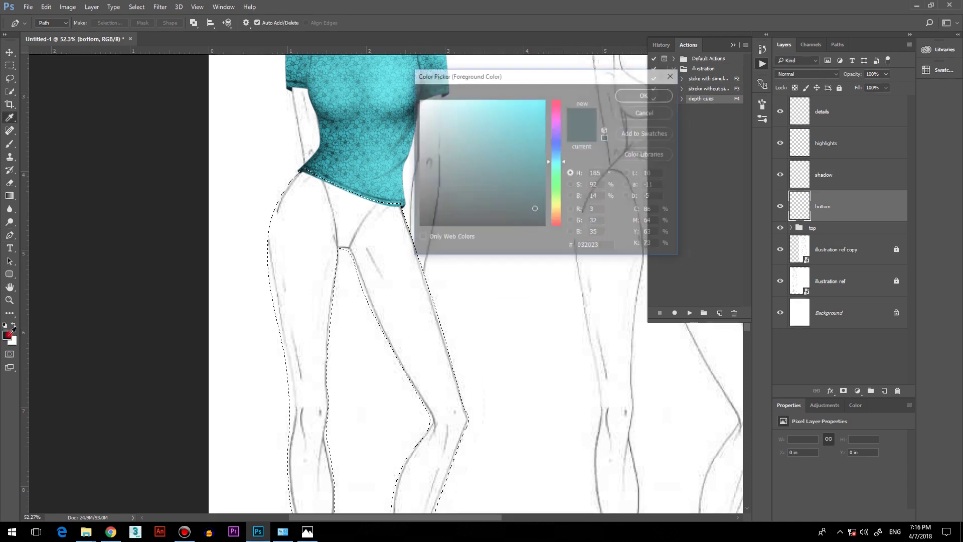
left_click(565, 149)
left_click_drag(565, 148, 565, 156)
mouse_move(530, 191)
left_mouse_down()
mouse_move(529, 198)
mouse_move(507, 181)
left_mouse_up()
left_click(646, 94)
key("p")
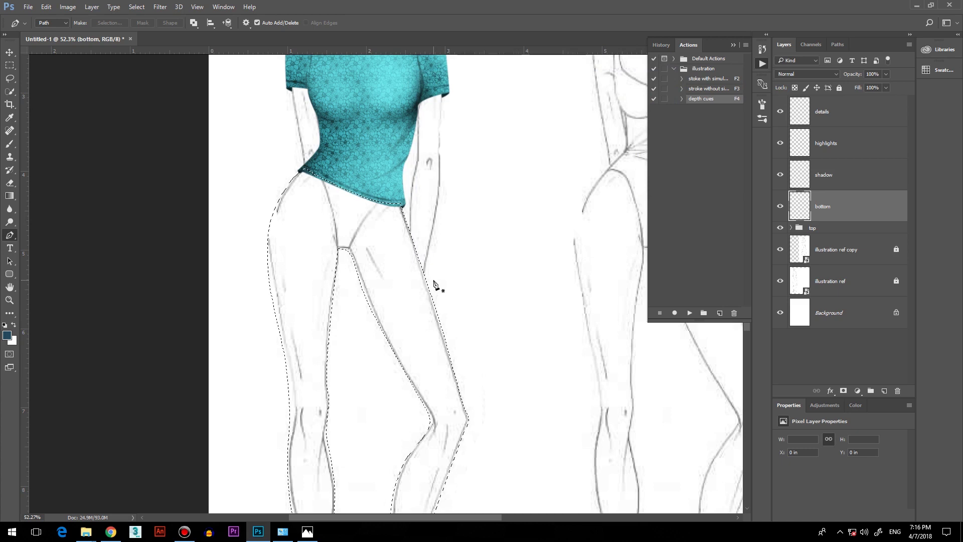
- Fill the selected trouser shape on the bottom layer with the foreground colour and deselect it
key("alt+BackSpace")
scroll(405, 291, "down", 5, "alt")
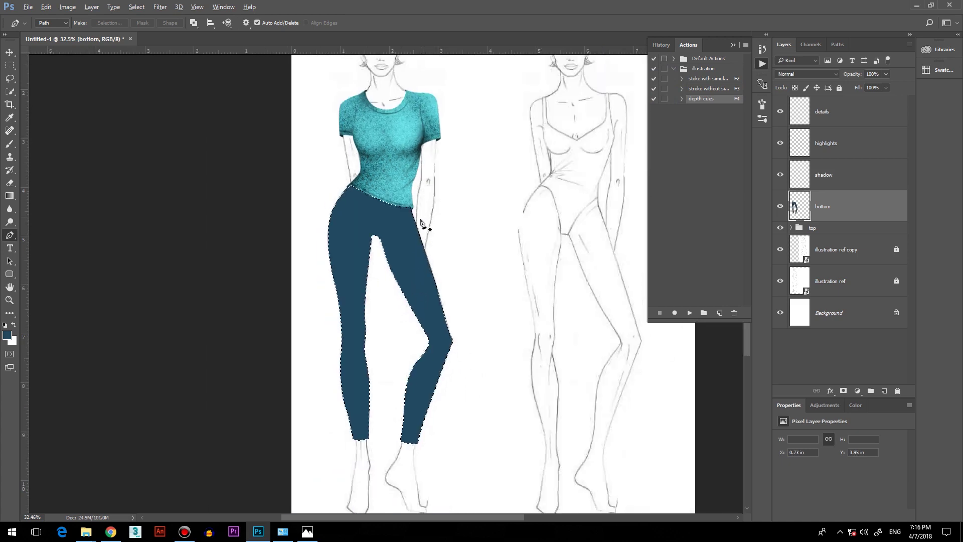
key("ctrl+d")
- Activate the shadow layer and load the filled trouser shape of the bottom layer as a selection
scroll(366, 323, "up", 1, "alt")
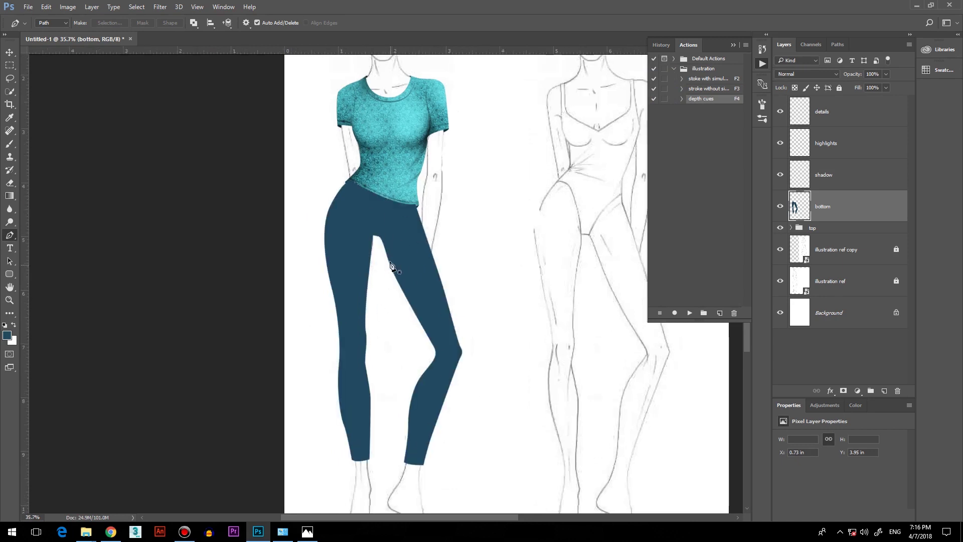
scroll(391, 251, "up", 4)
scroll(409, 201, "up", 8)
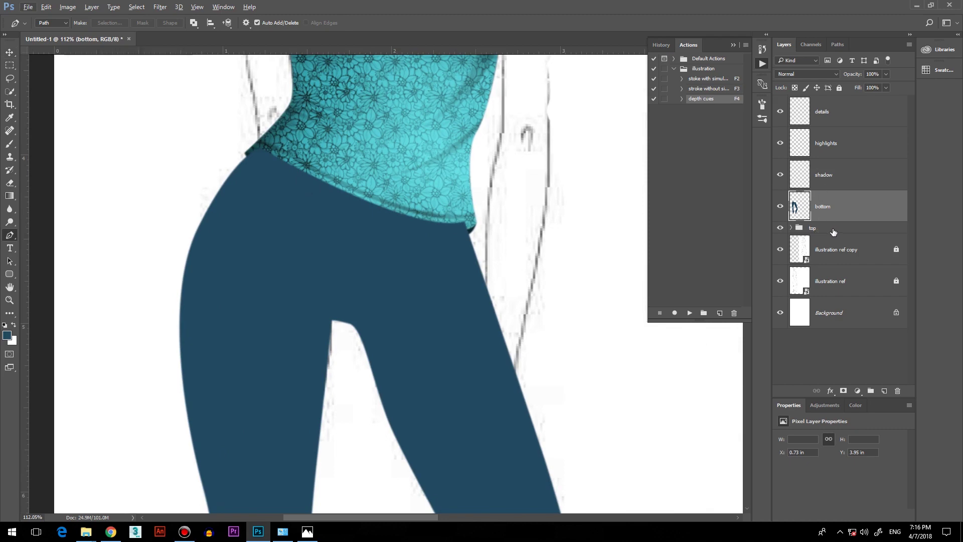
scroll(348, 211, "down", 2)
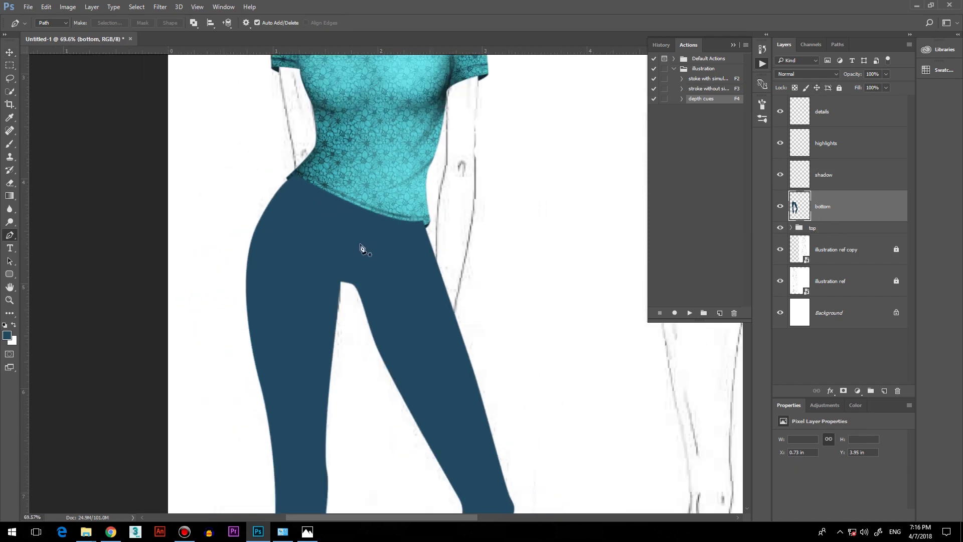
scroll(422, 262, "down", 2)
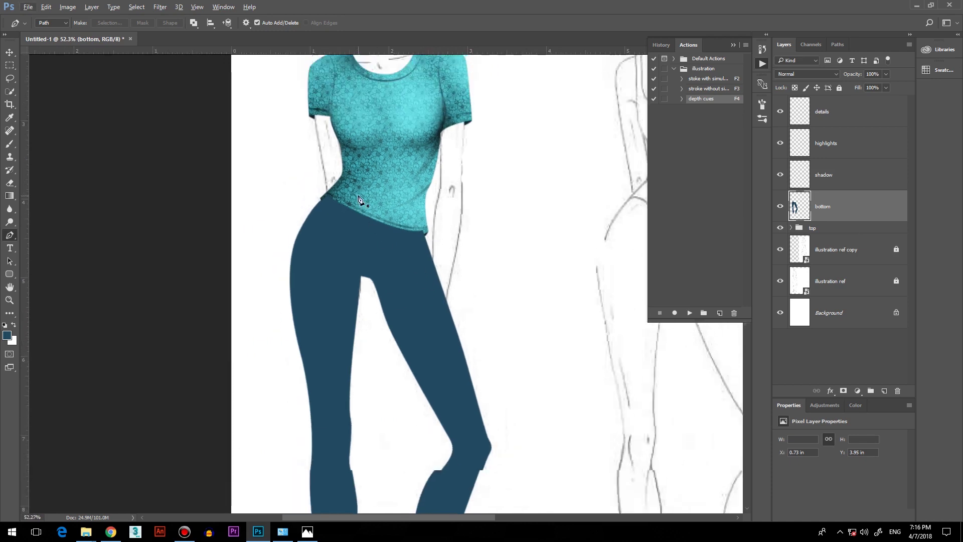
left_click(851, 173)
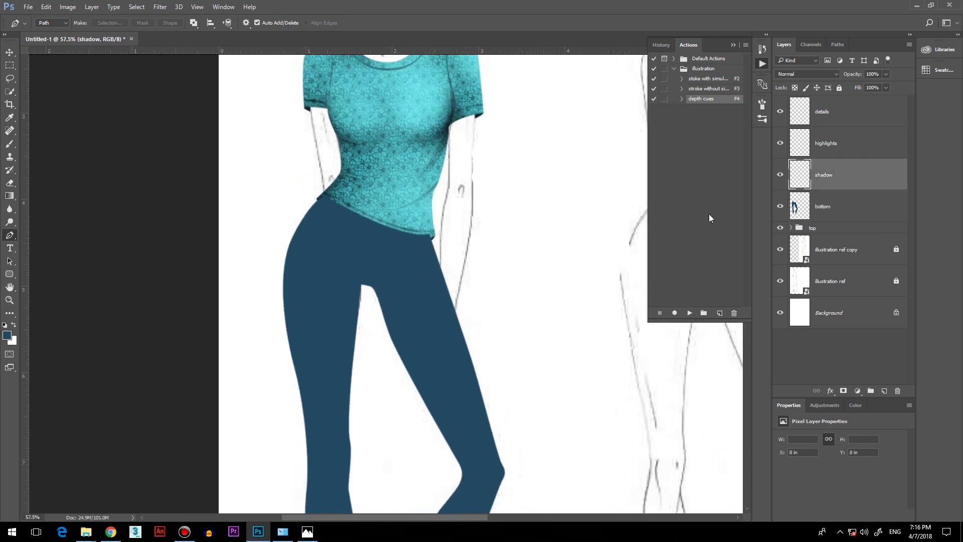
left_click(801, 213, "ctrl")
scroll(338, 248, "down", 2)
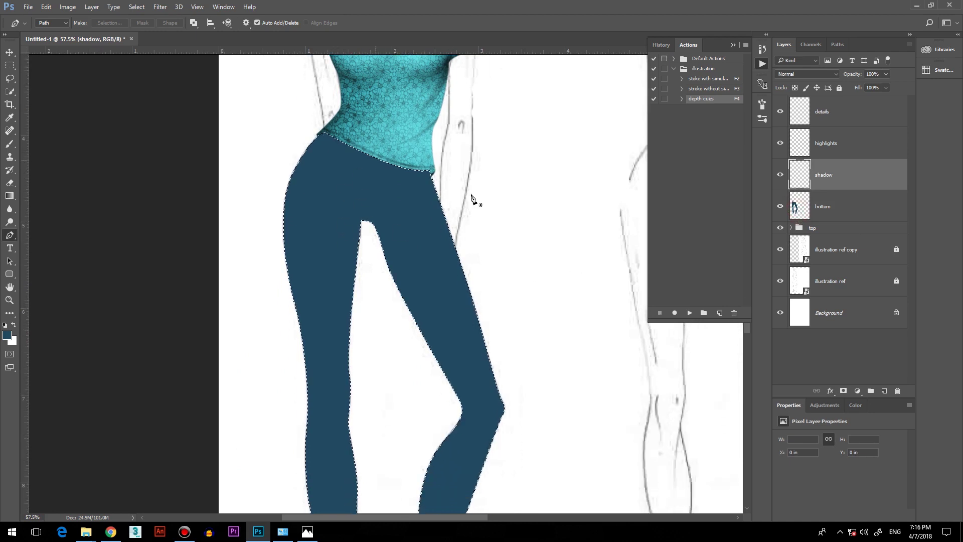
- Set the foreground colour to a very dark blue, #051620, for the trouser shadows
left_click(7, 335)
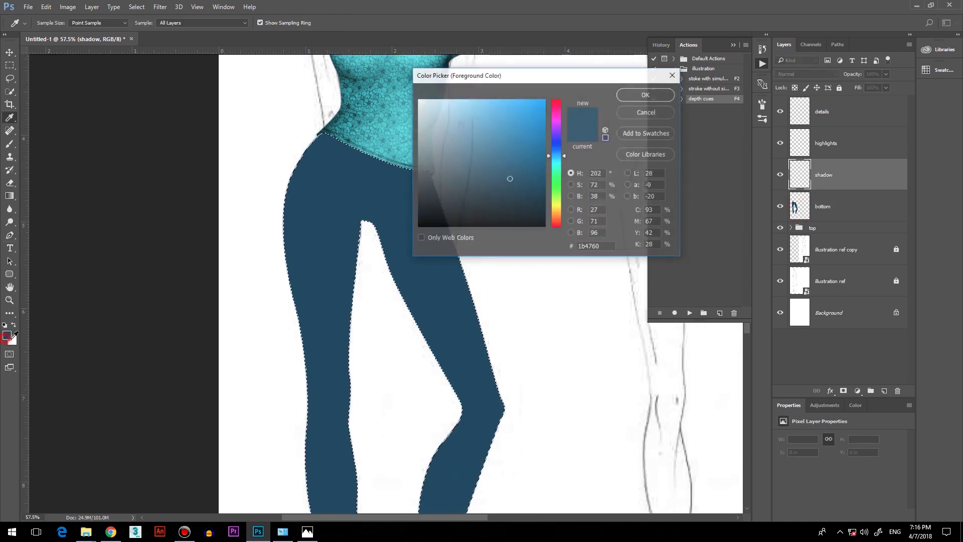
left_click(518, 183)
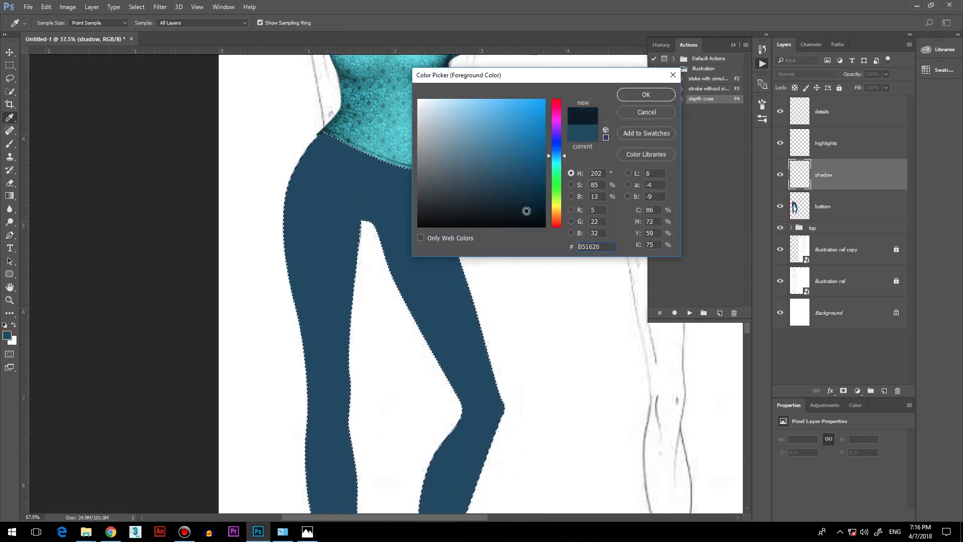
left_click(644, 95)
- Set up the Brush tool with 49% opacity and enlarge its tip to 175 pixels
key("p")
left_click(10, 145)
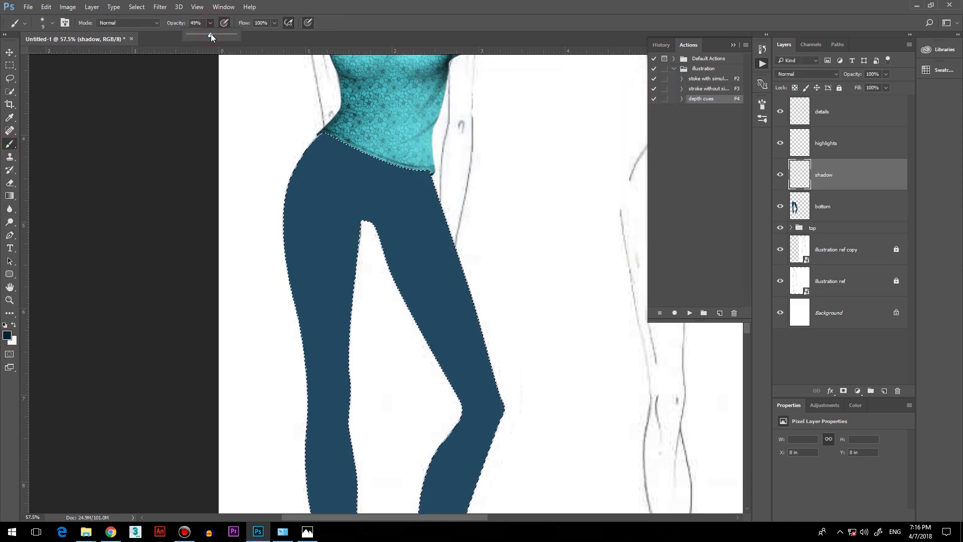
left_click(341, 20)
key("bracketright")
key("bracketright")
key("bracketright")
key("bracketright")
key("bracketright")
key("bracketright")
key("bracketright")
key("bracketright")
key("bracketright")
key("bracketright")
key("bracketright")
key("bracketright")
key("bracketright")
key("bracketright")
key("bracketright")
key("bracketright")
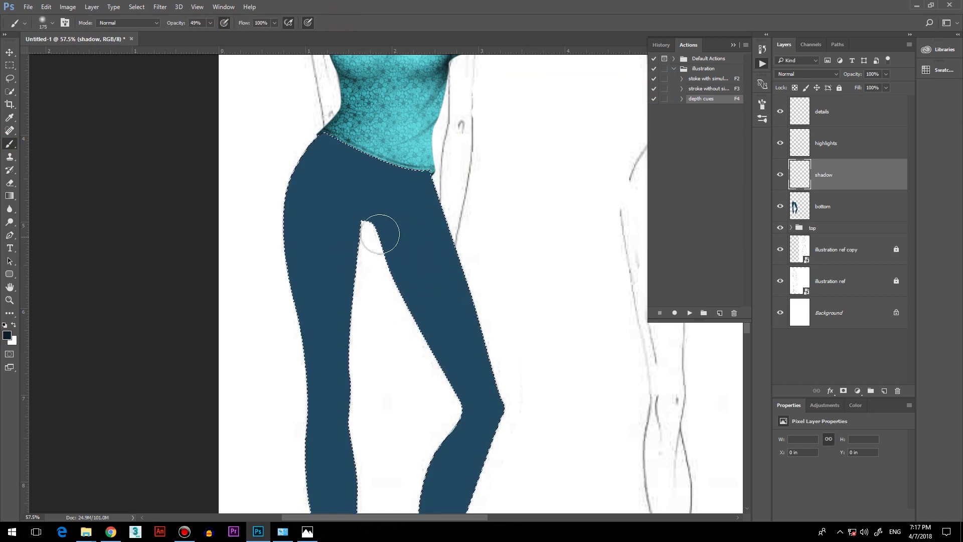
- Paint soft shadows along the inner edge of the bent leg, from the crotch past the knee to the calf
left_click_drag(376, 228, 436, 331)
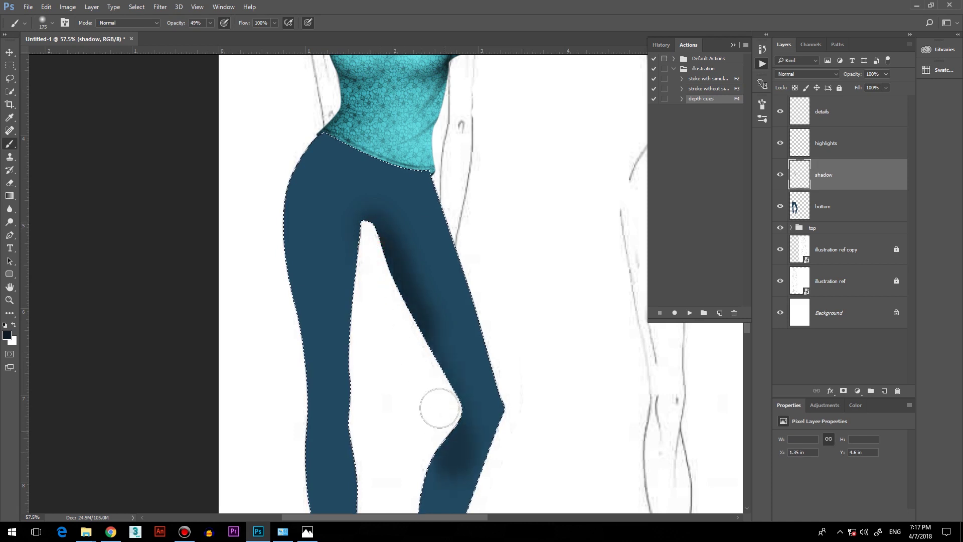
scroll(426, 365, "down", 3)
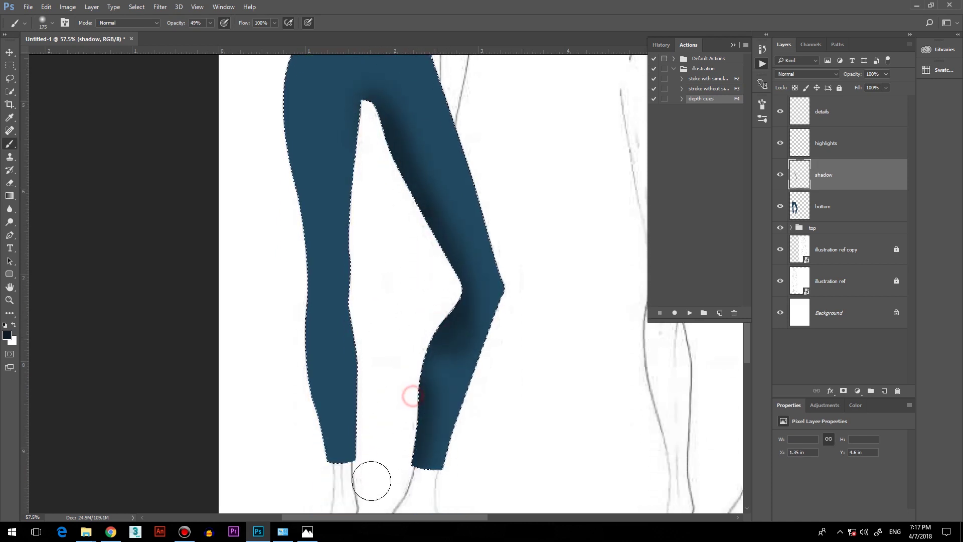
scroll(319, 171, "up", 3)
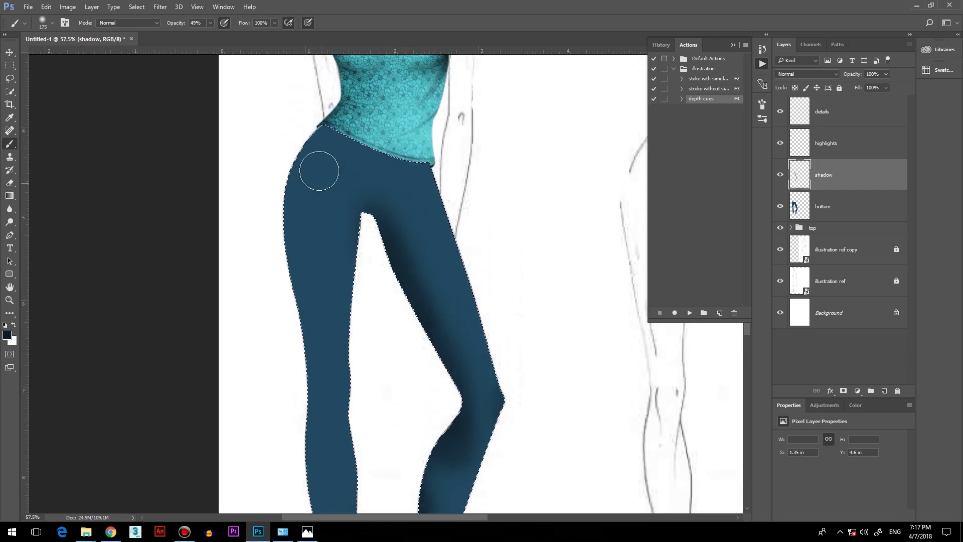
- Paint shadows along the trouser waistline and down the inner and outer edges of the straight leg
mouse_move(303, 105)
left_mouse_down()
mouse_move(420, 172)
mouse_move(404, 294)
left_mouse_up()
scroll(353, 468, "down", 2)
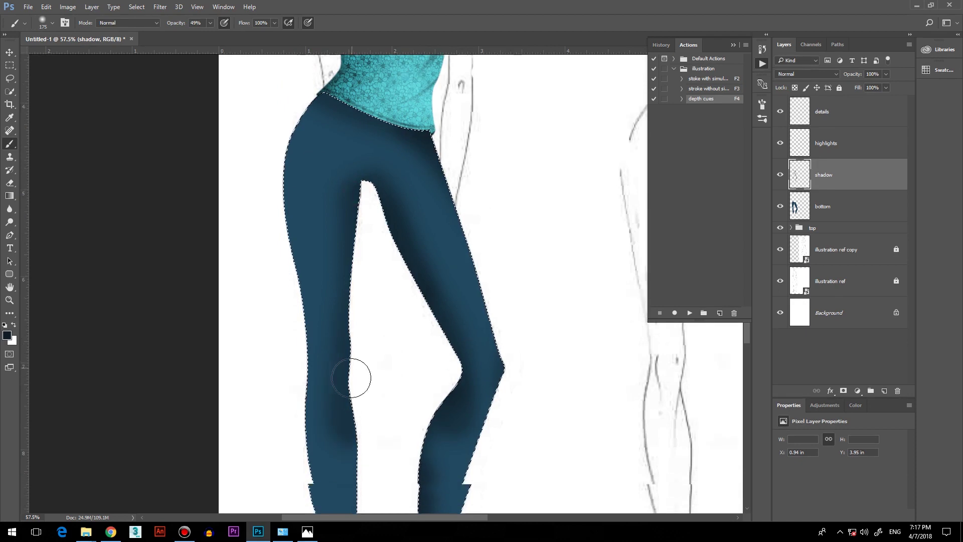
scroll(325, 458, "up", 2)
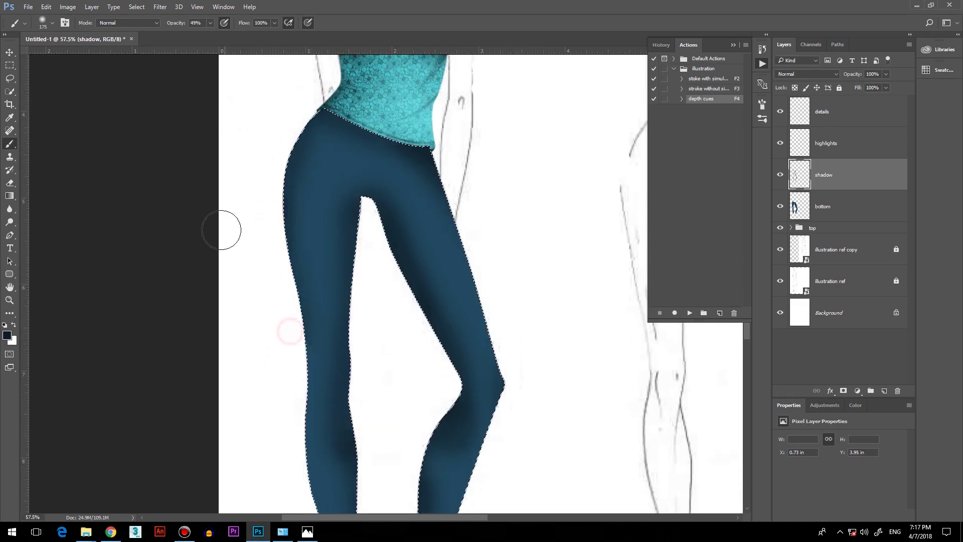
scroll(251, 269, "down", 3)
mouse_move(296, 277)
left_mouse_down()
mouse_move(284, 447)
mouse_move(300, 400)
left_mouse_up()
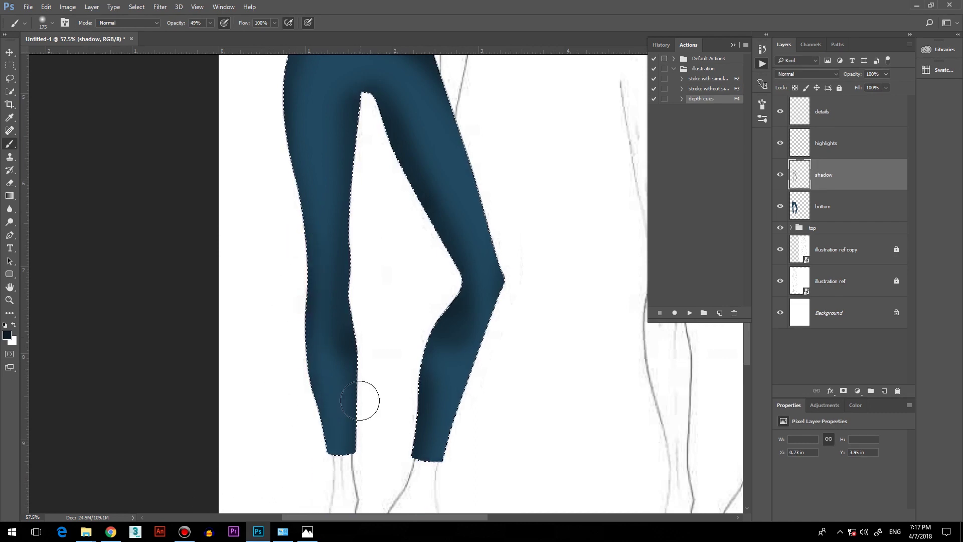
scroll(354, 394, "up", 4)
scroll(344, 387, "down", 3)
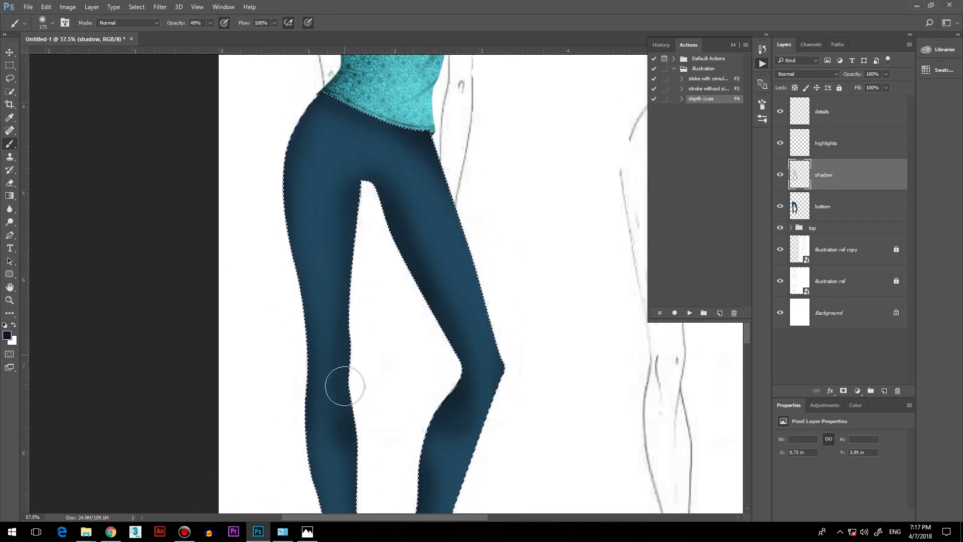
- Soften the straight leg's inner shadow using the Eraser at 31% opacity with a 250-pixel tip
key("e")
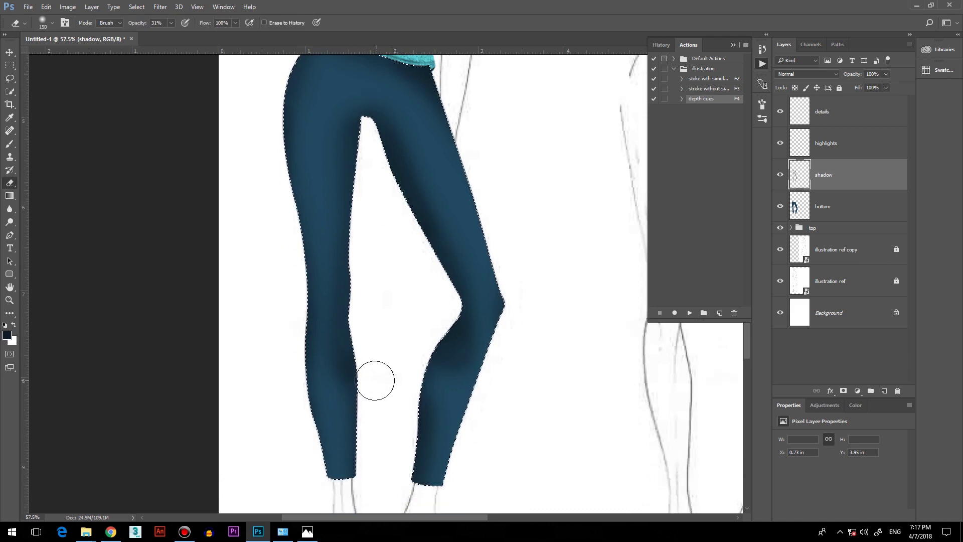
key("bracketright")
key("bracketright")
key("bracketright")
key("bracketright")
left_click(378, 374)
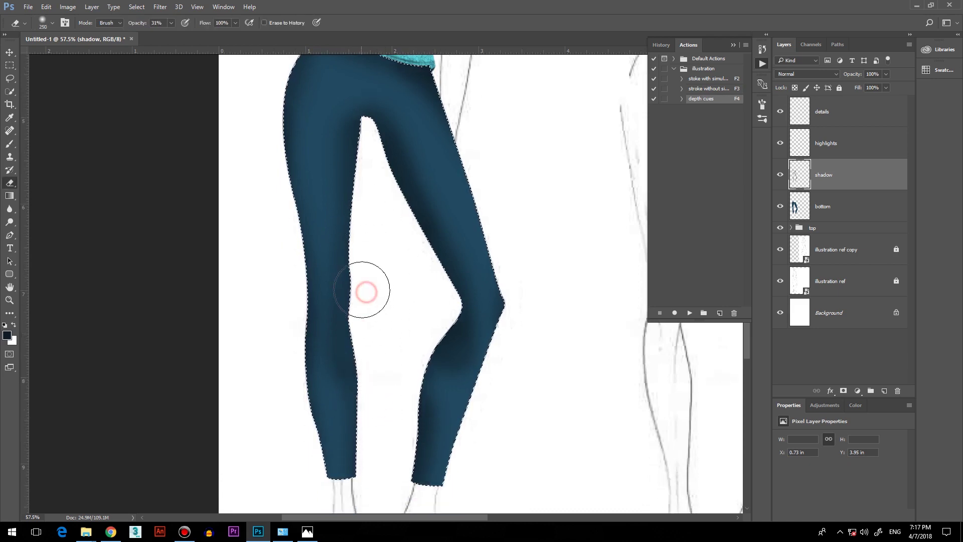
scroll(349, 250, "up", 3)
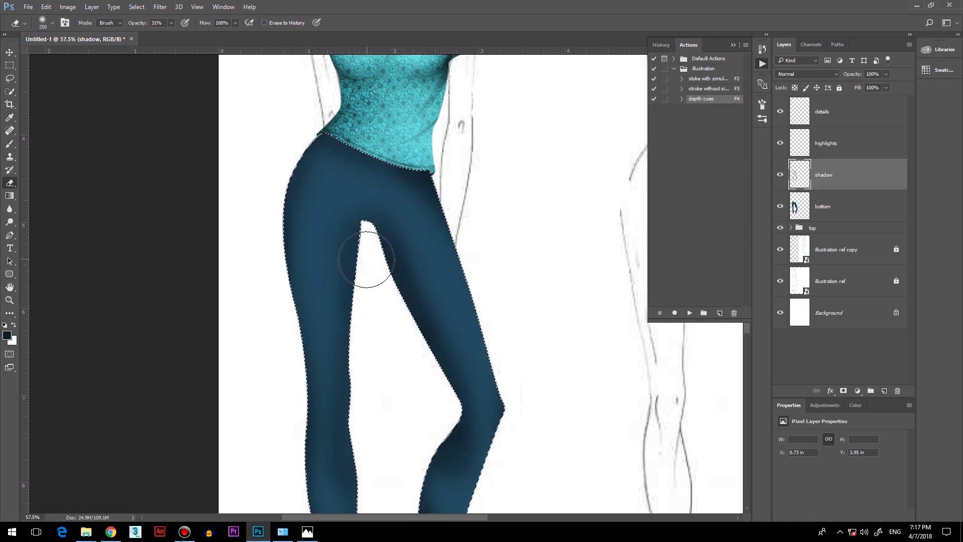
- Brush more shadow under the hem of the teal top and soften the shading on the bent leg's upper thigh with the Eraser
key("b")
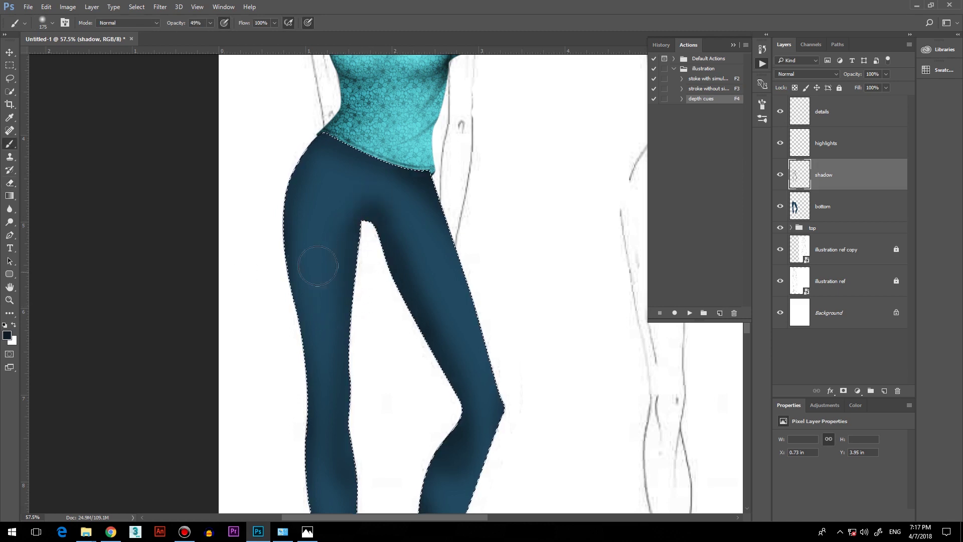
left_click(438, 139)
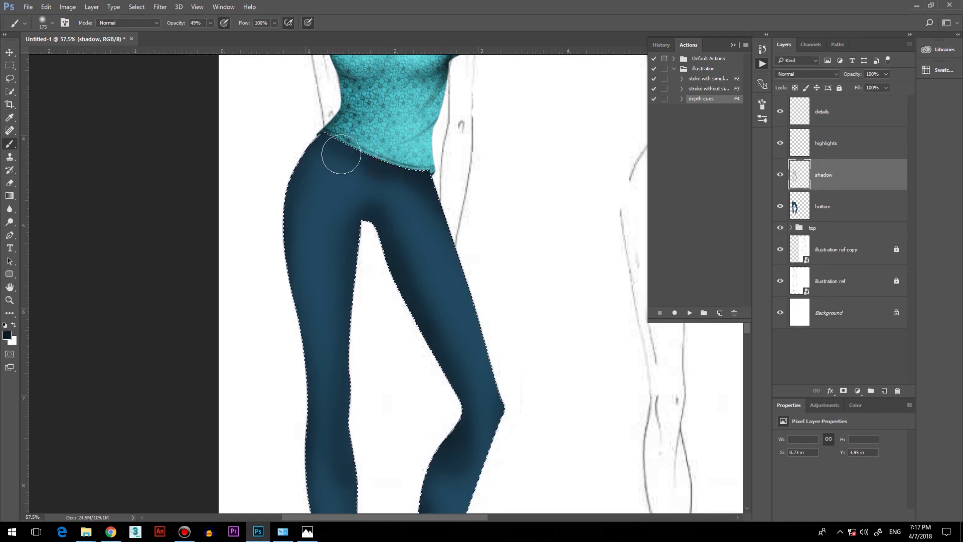
key("e")
left_click(407, 224)
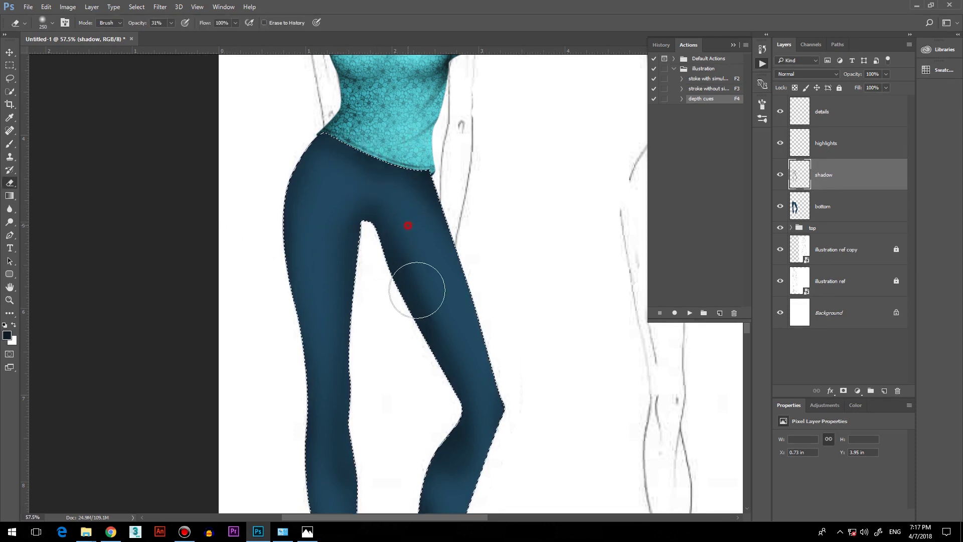
scroll(347, 359, "down", 2)
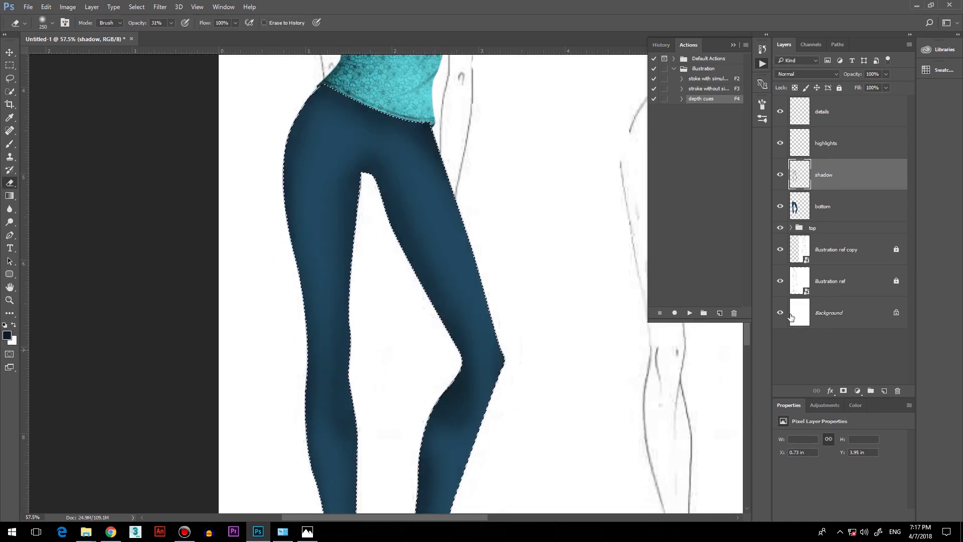
- Activate the highlights layer and set the foreground colour to a lighter blue, #276588
left_click(868, 145)
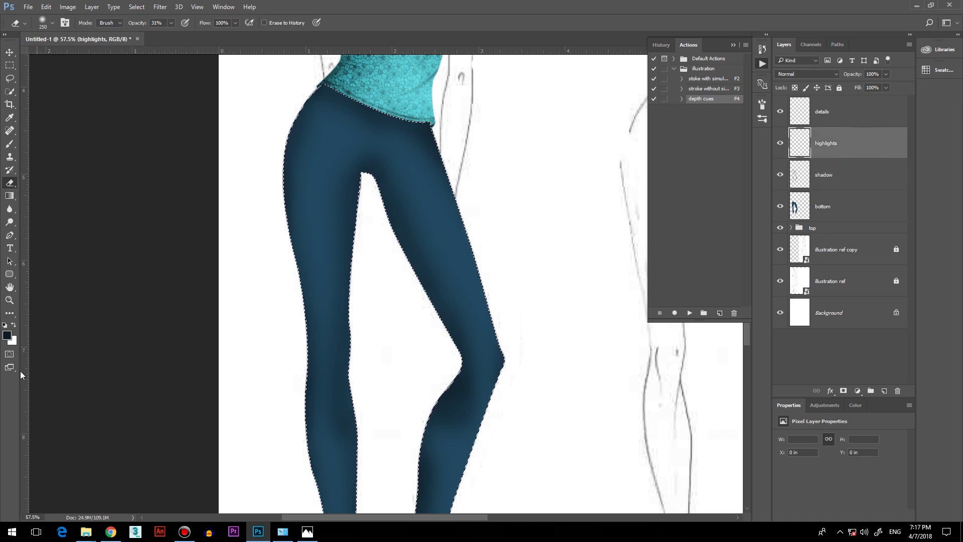
left_click(7, 337)
left_click(512, 166)
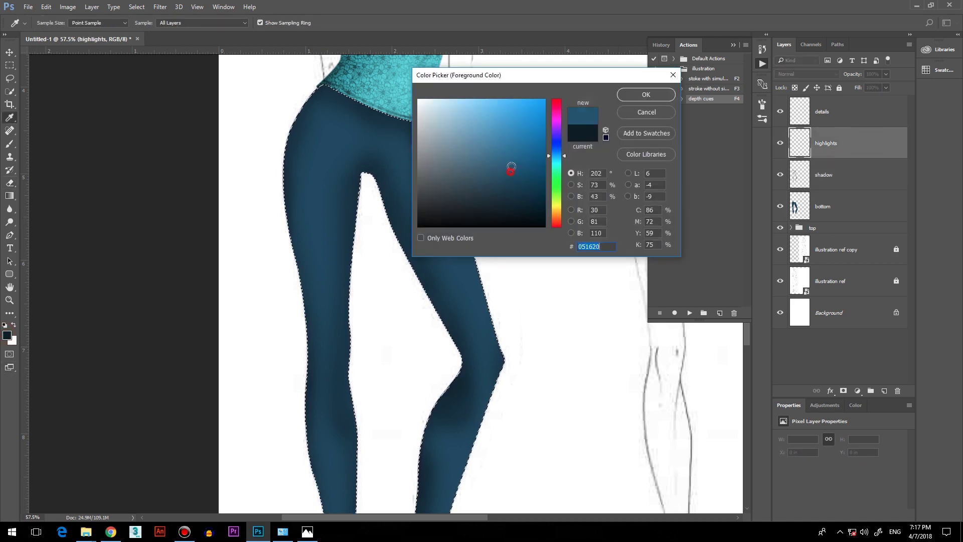
left_click_drag(512, 164, 508, 158)
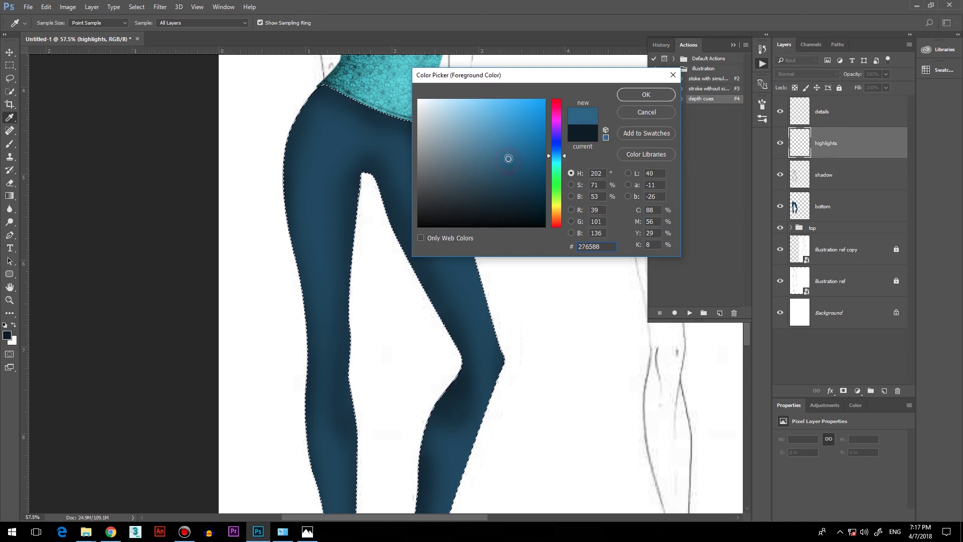
left_click(625, 95)
key("e")
scroll(424, 198, "down", 3)
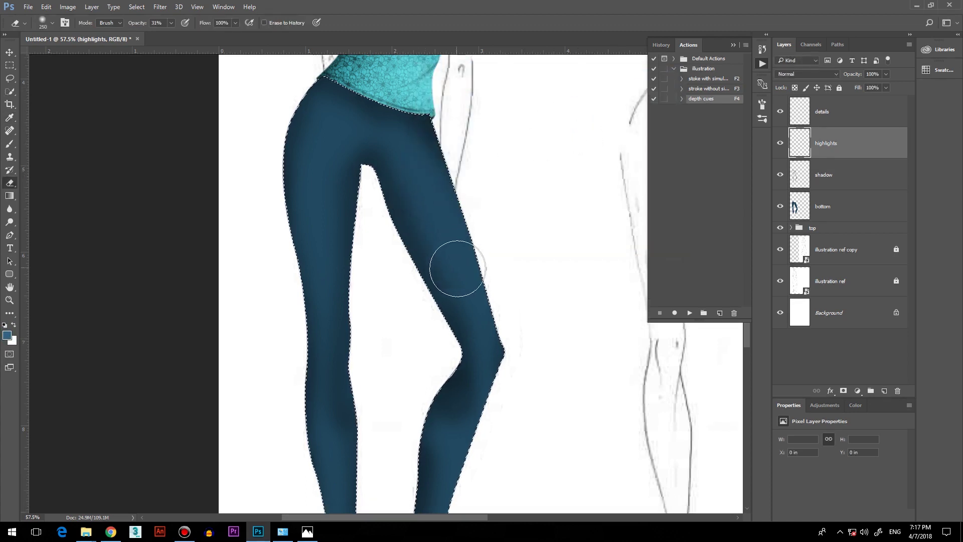
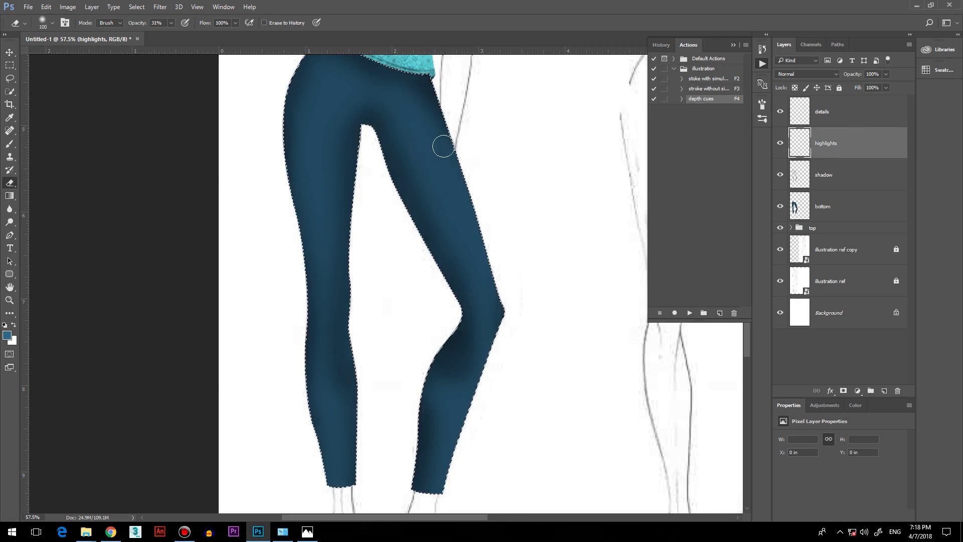
scroll(444, 146, "up", 2)
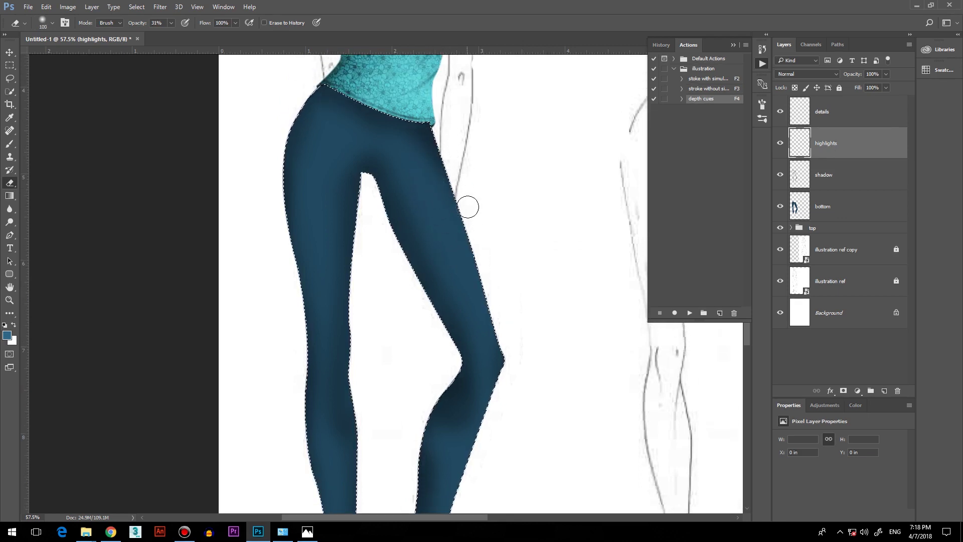
left_click_drag(435, 142, 527, 335)
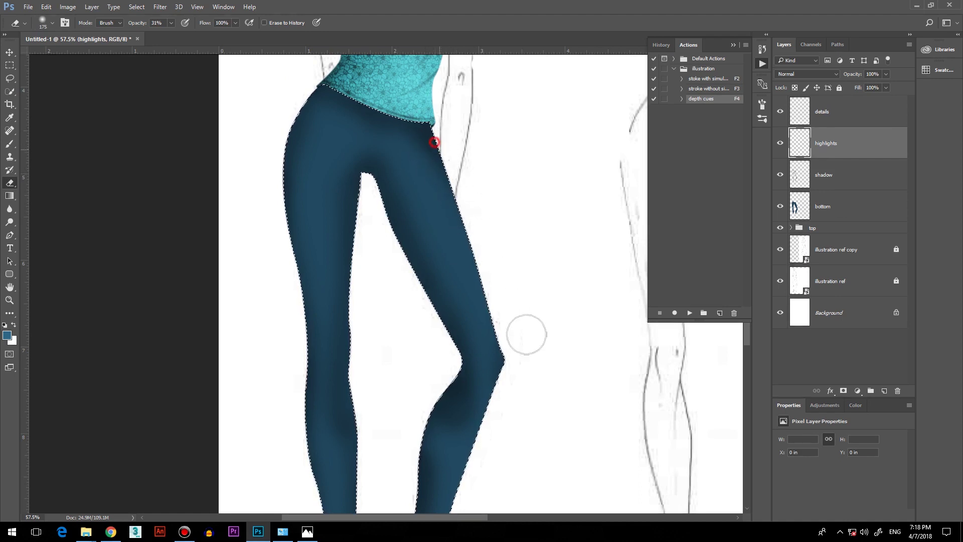
left_click_drag(470, 240, 419, 126)
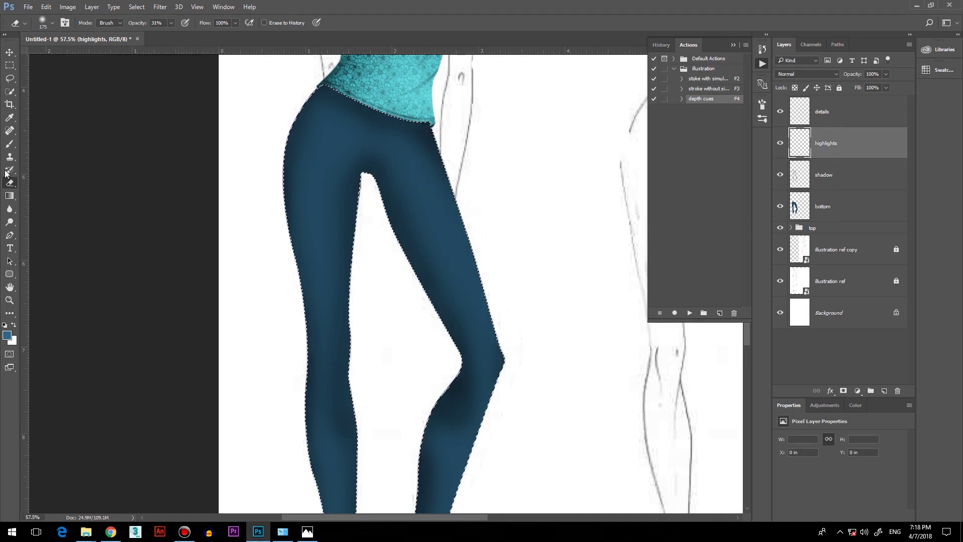
- Brush light blue highlights along the outer thigh and lower part of the bent trouser leg
left_click(10, 144)
mouse_move(426, 143)
left_mouse_down()
mouse_move(492, 316)
mouse_move(441, 71)
left_mouse_up()
scroll(552, 330, "down", 5)
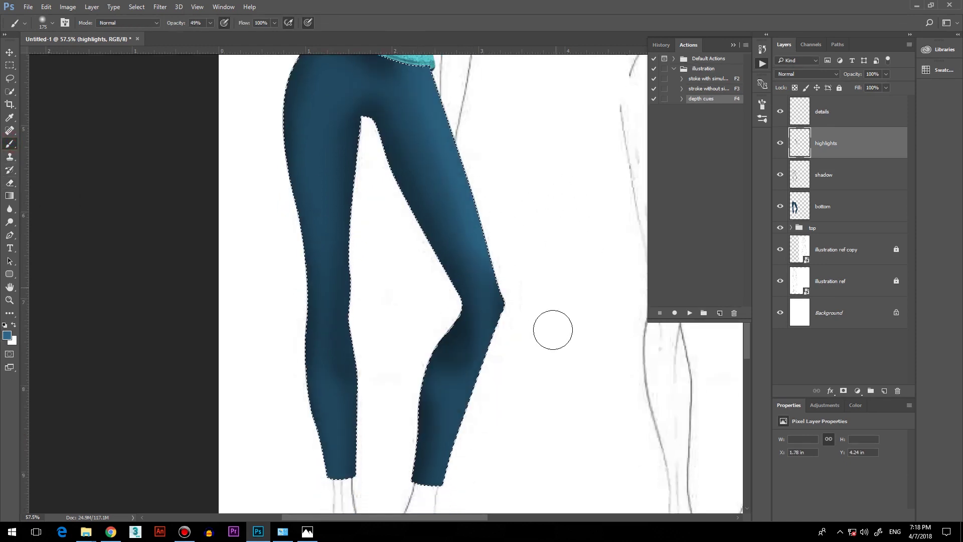
scroll(491, 359, "up", 2)
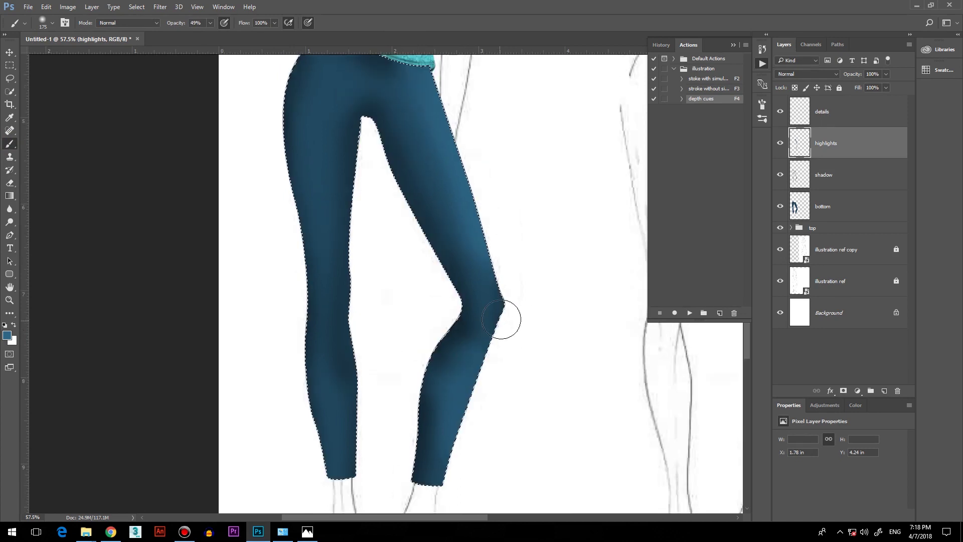
- Brush highlights down the middle of the straight leg and across the hips, and touch up the bent leg's highlights
scroll(305, 158, "up", 2)
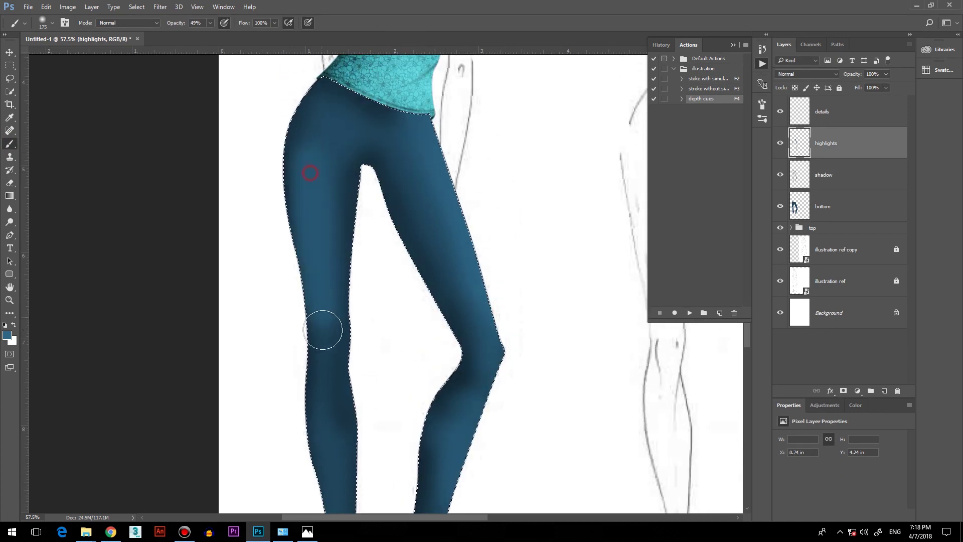
scroll(316, 352, "down", 3)
scroll(280, 446, "up", 6)
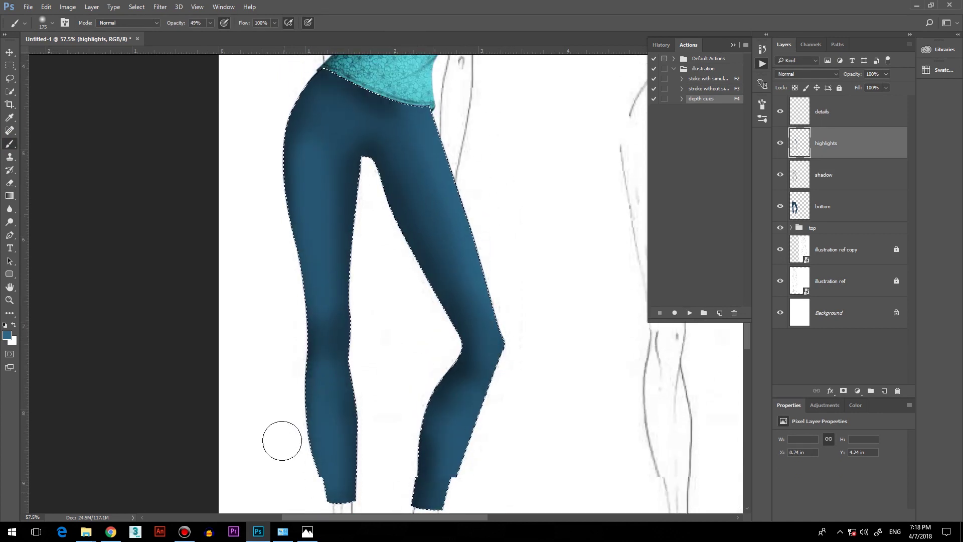
left_click_drag(323, 181, 326, 151)
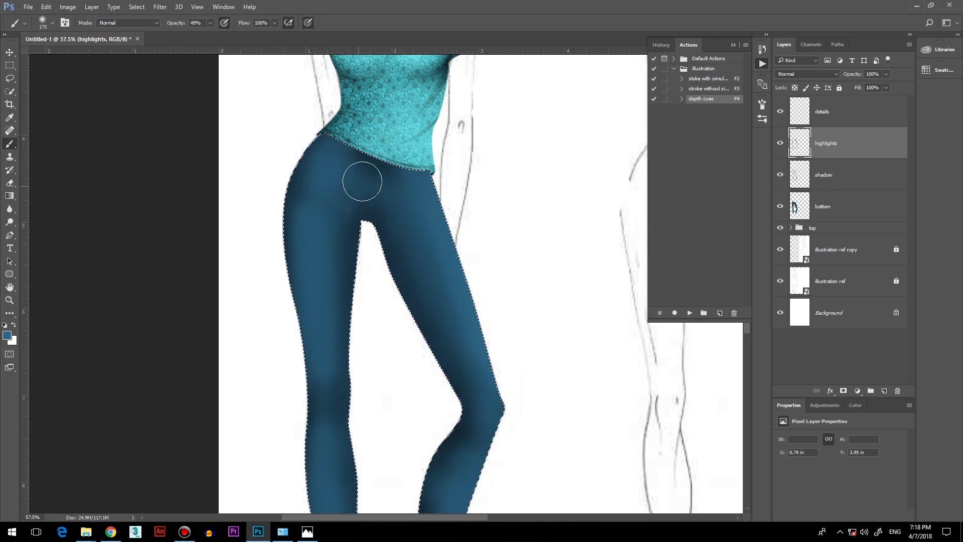
scroll(450, 182, "down", 2)
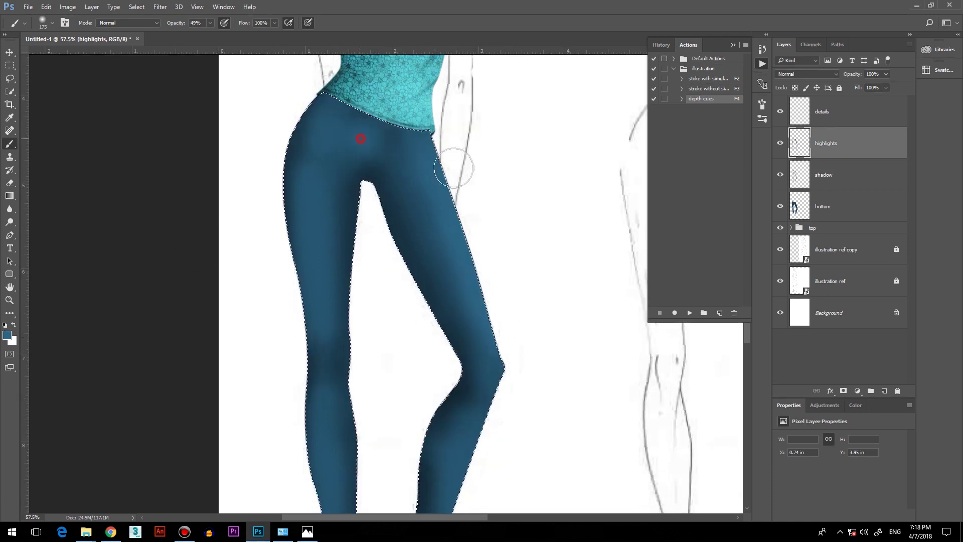
scroll(501, 265, "down", 2)
scroll(500, 358, "down", 2)
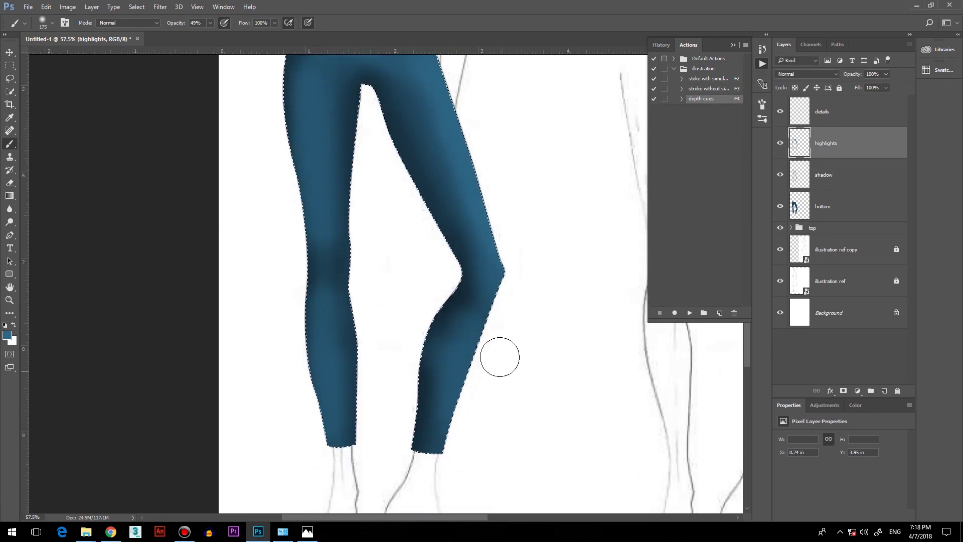
scroll(490, 428, "up", 5)
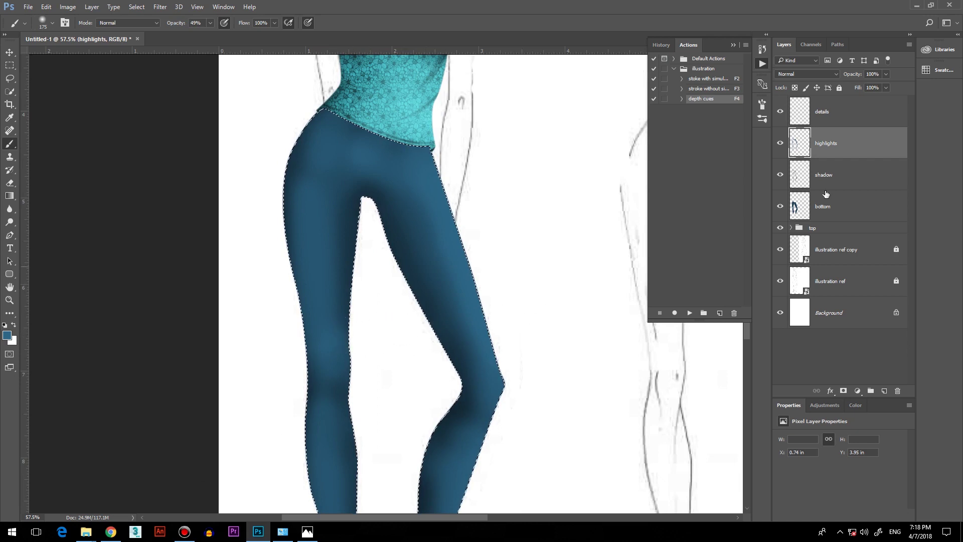
- Toggle the visibility of the highlights and shadow layers to compare the trousers with and without shading
left_click(779, 146)
left_click(779, 145)
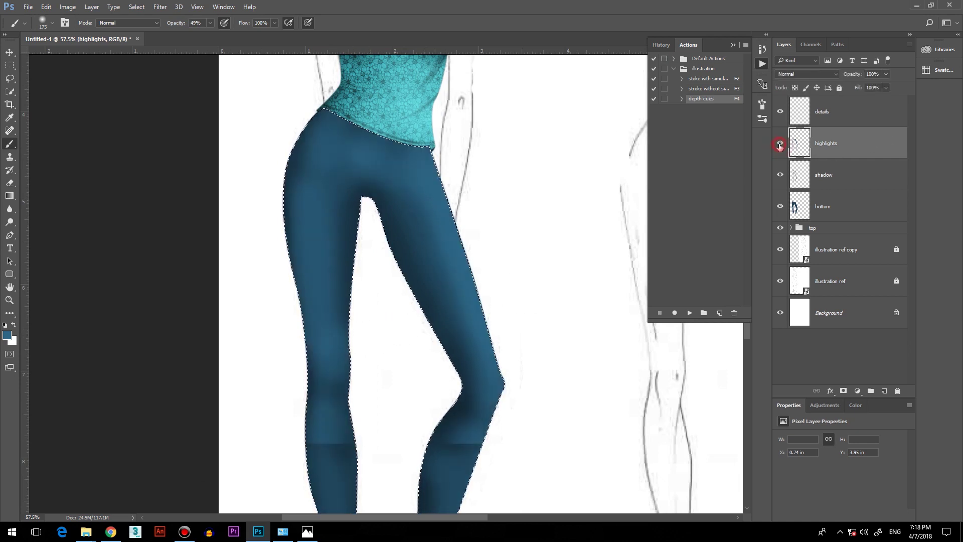
left_click(781, 176)
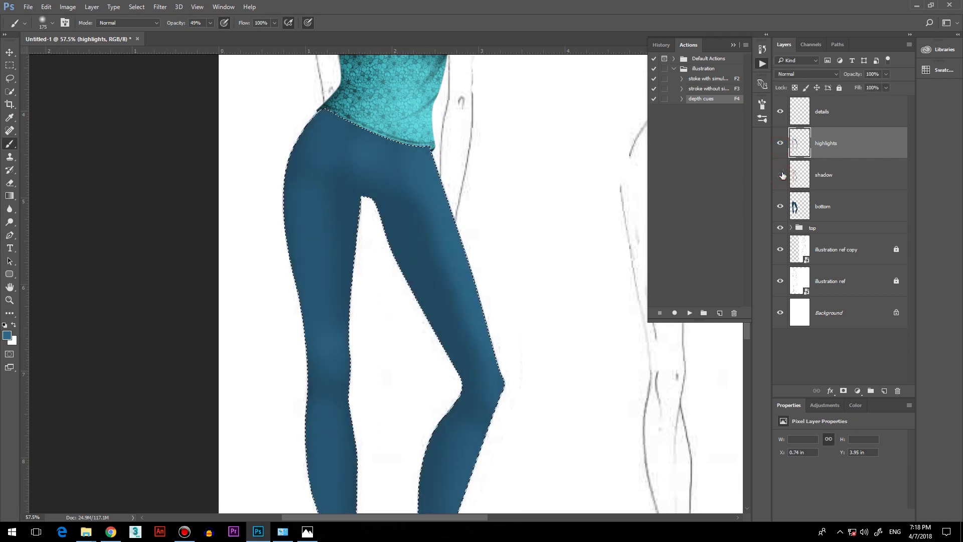
left_click(781, 142)
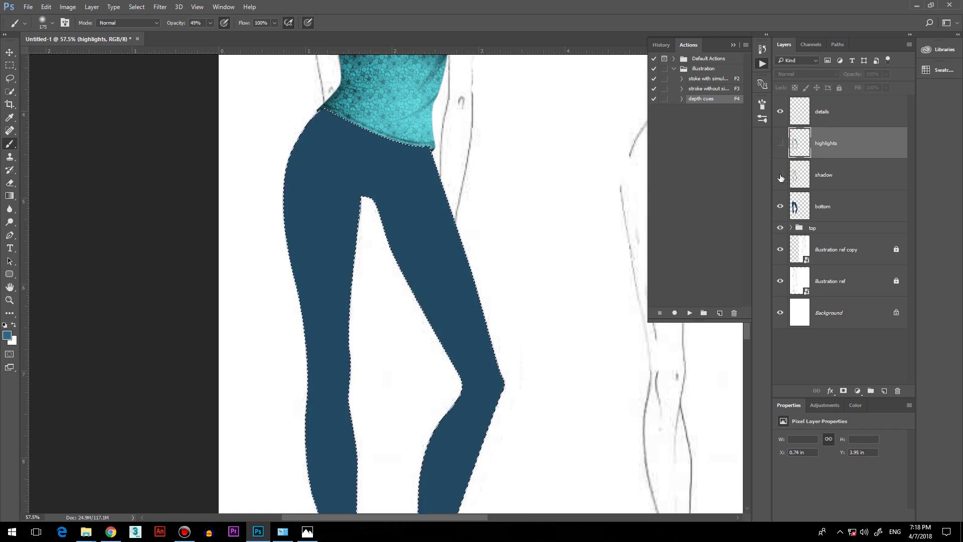
left_click(780, 143)
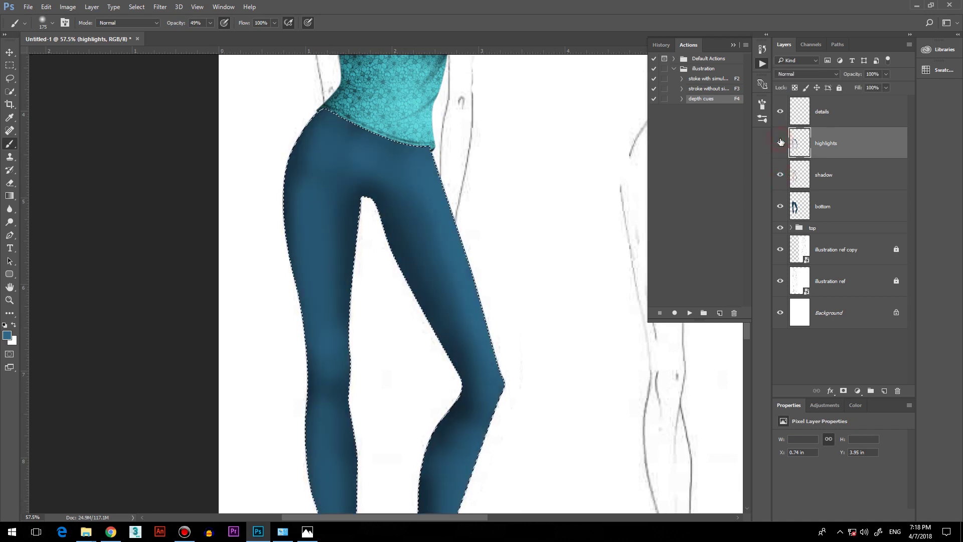
- Activate the details layer and reduce the Brush tip to about 10 pixels for fine seam lines
left_click(847, 112)
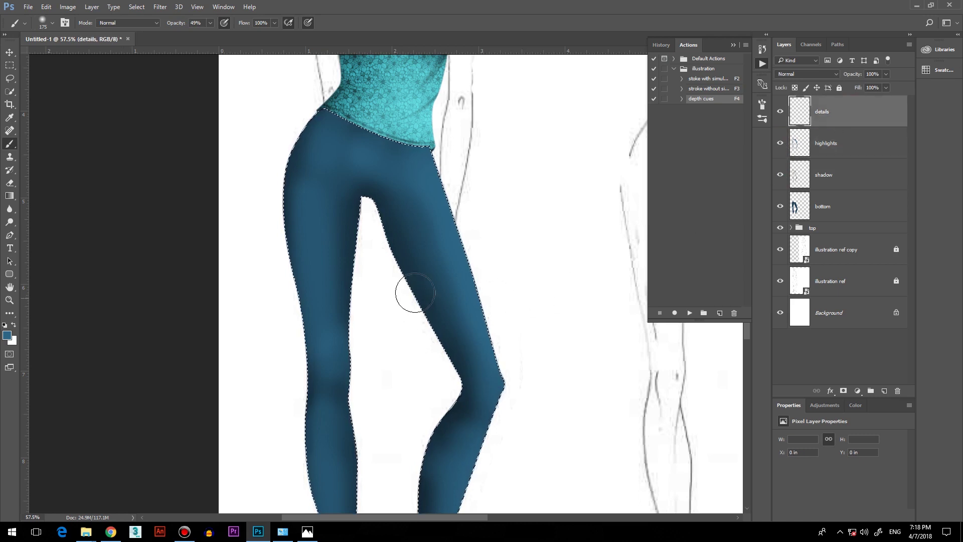
scroll(415, 293, "up", 4)
scroll(370, 213, "up", 1)
key("p")
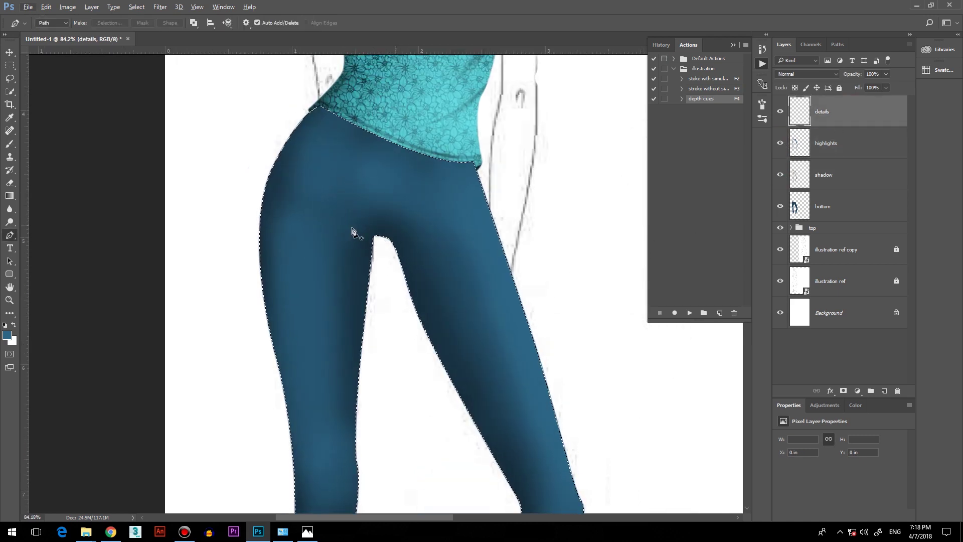
left_click(9, 144)
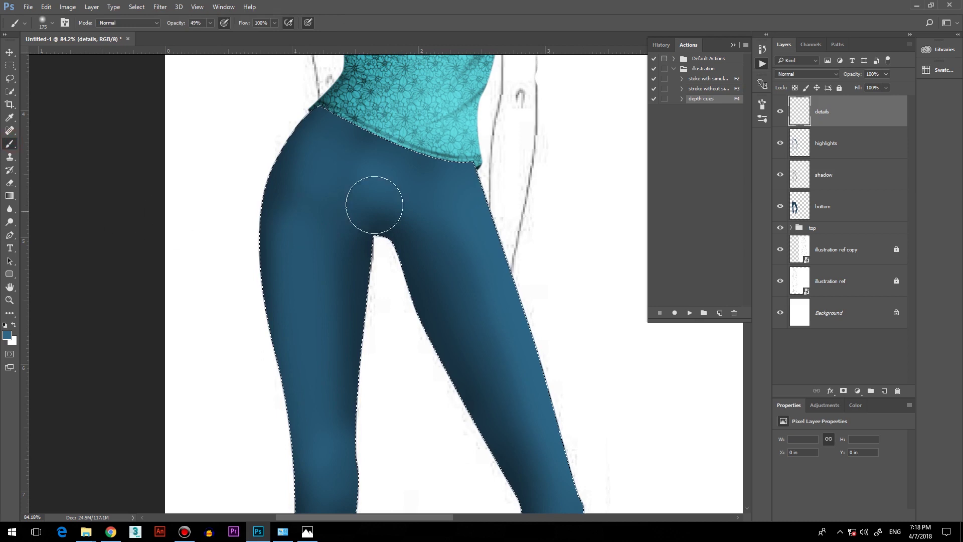
key("bracketleft")
key("bracketleft")
key("bracketleft")
key("bracketleft")
key("bracketleft")
key("bracketleft")
key("bracketleft")
key("bracketleft")
key("bracketleft")
key("bracketleft")
key("bracketleft")
key("bracketleft")
key("bracketleft")
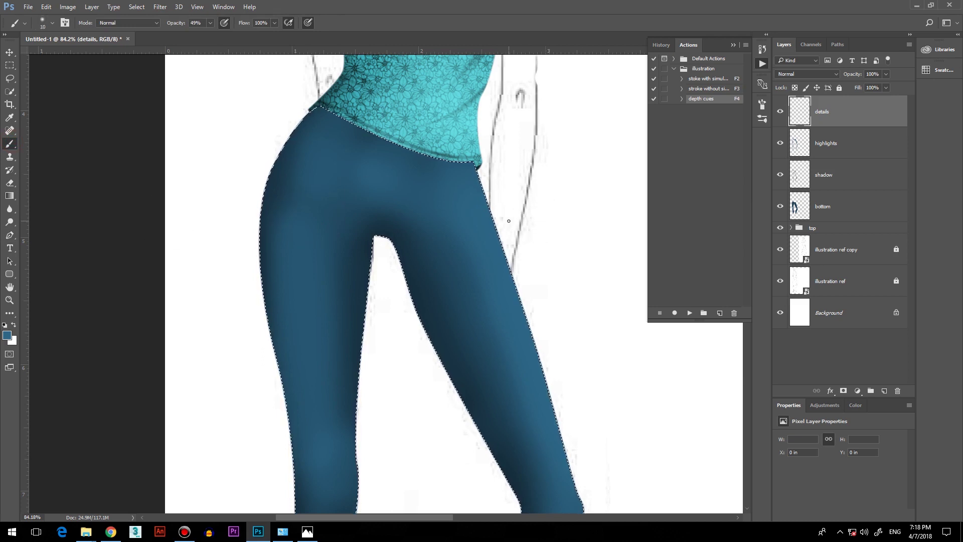
key("bracketright")
- Set the foreground colour to a very dark blue, #041620
left_click(7, 335)
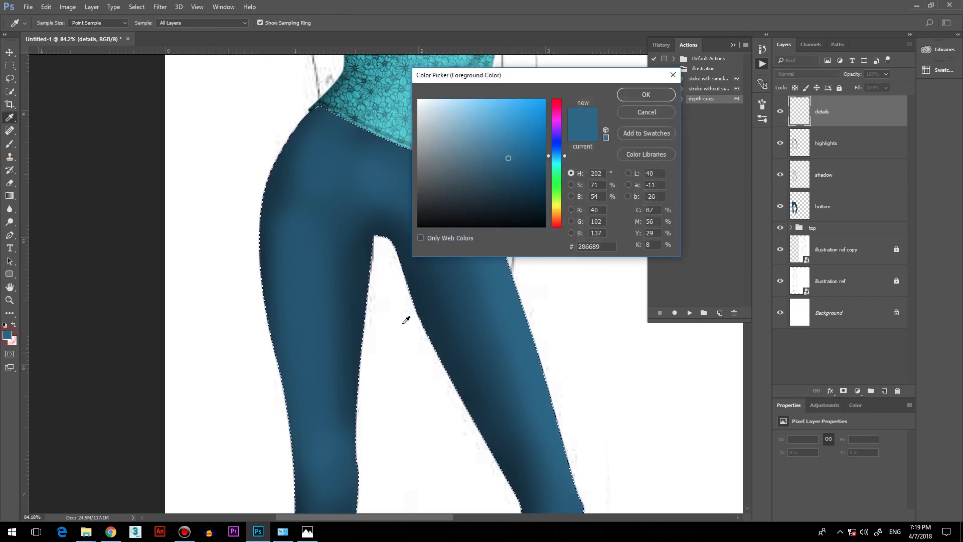
left_click_drag(534, 215, 528, 211)
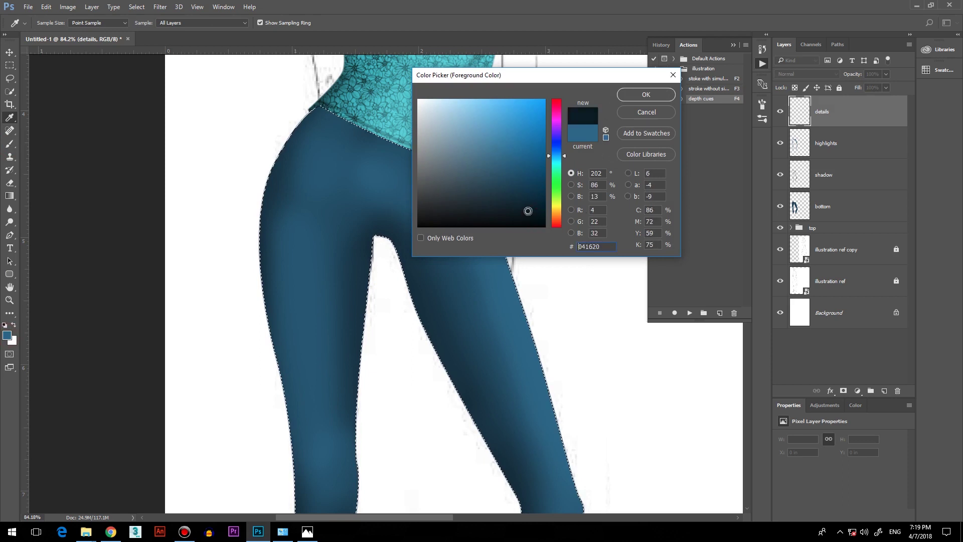
left_click(644, 95)
- Draw a Pen path from the waistline to the crotch as the centre front seam and stroke it without simulated pressure
key("p")
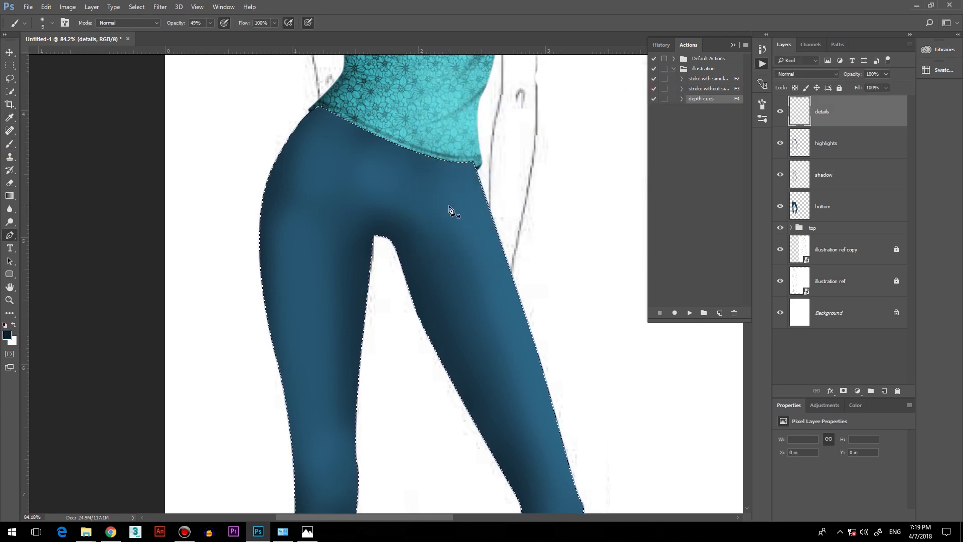
left_click(404, 136)
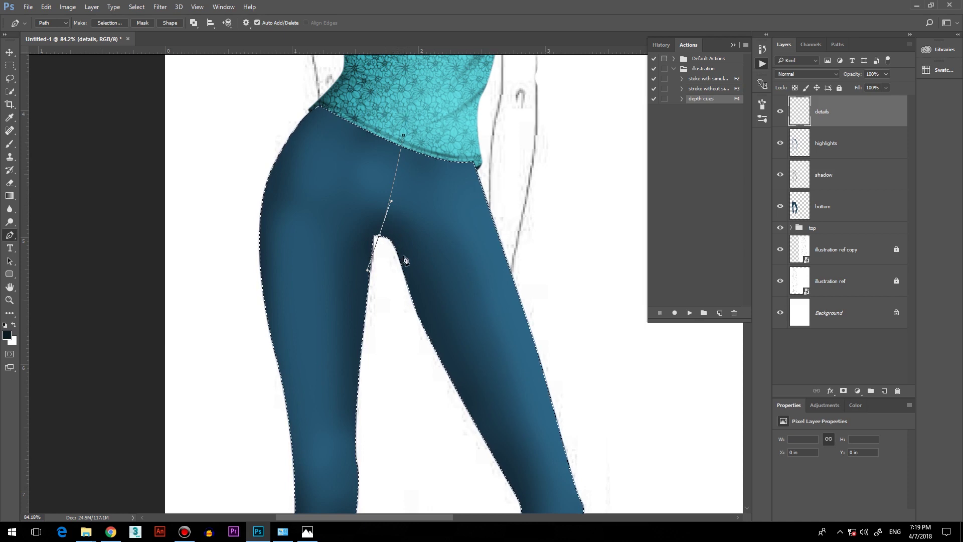
key("F3")
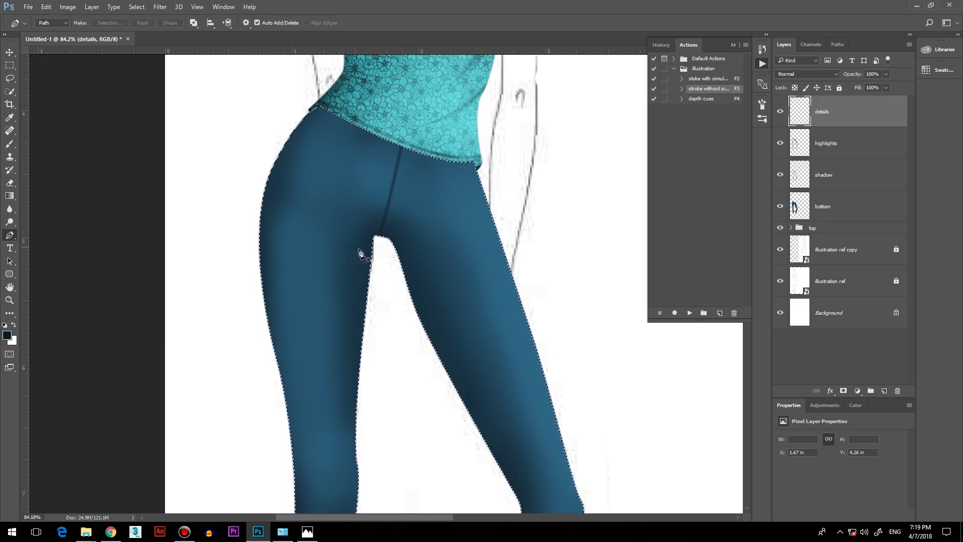
- Draw curved pocket openings on both hips with the Pen tool and stroke them with a thinner brush, without simulated pressure
key("b")
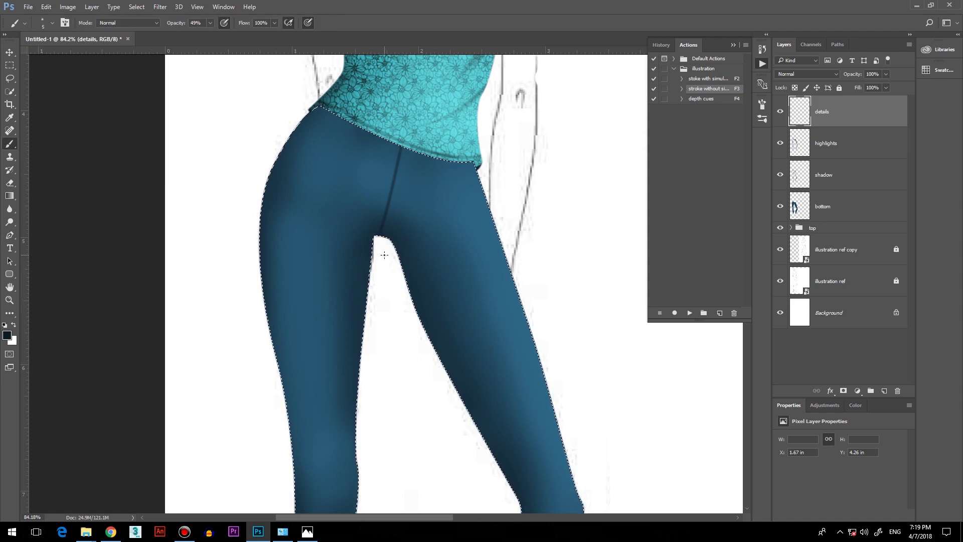
key("p")
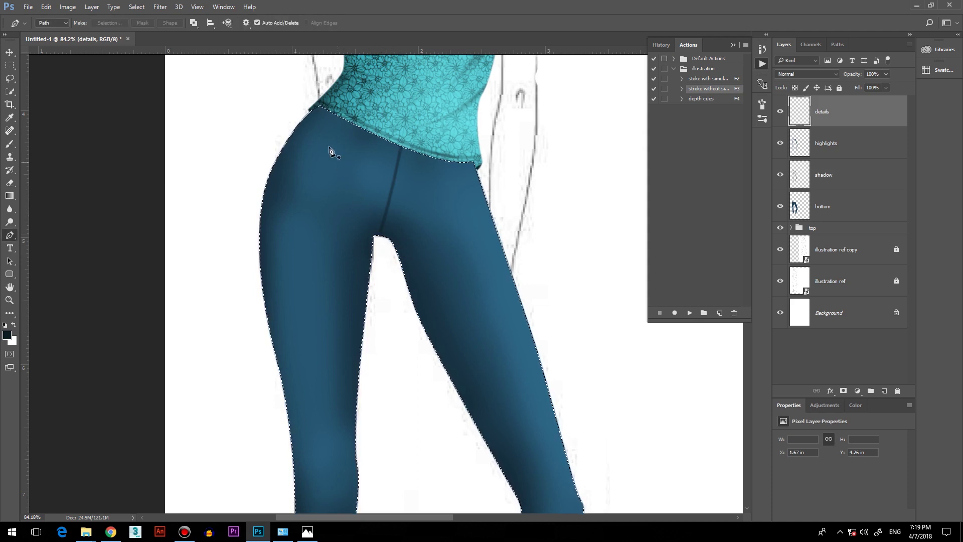
left_click(279, 133)
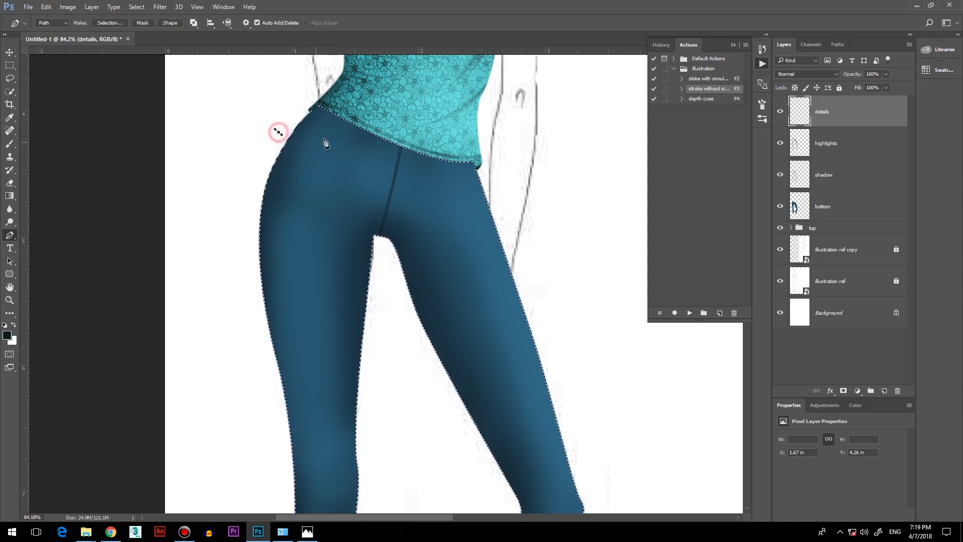
left_click_drag(357, 124, 394, 94)
key("F3")
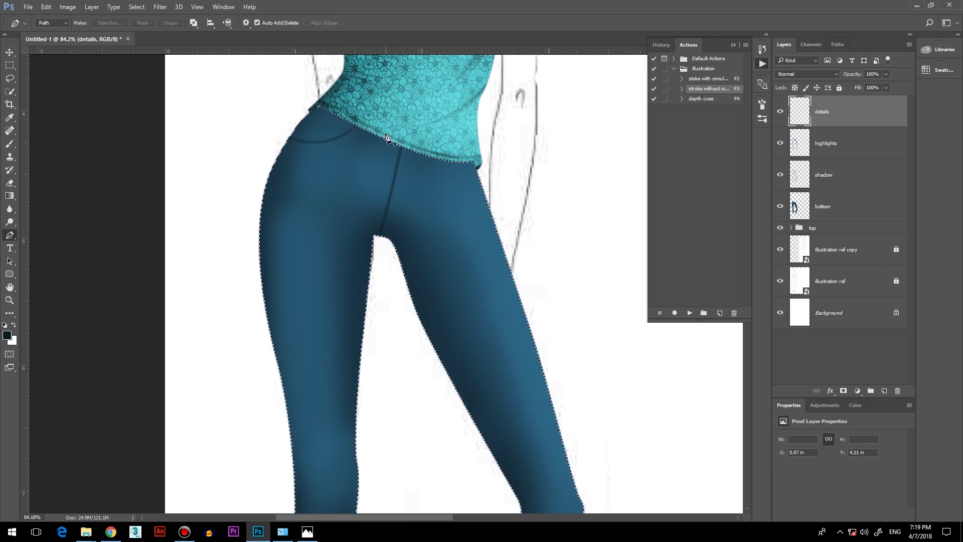
left_click(501, 194)
left_click_drag(434, 158, 437, 107)
key("F3")
- Draw and stroke a curved fly line beside the front seam, plus a short second line from its end to the crotch
scroll(397, 221, "down", 3)
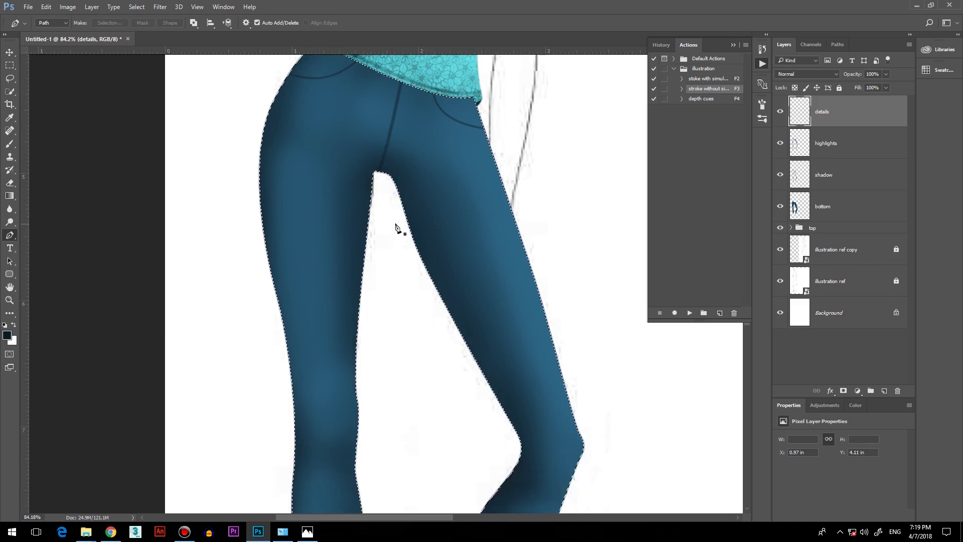
scroll(397, 216, "up", 4)
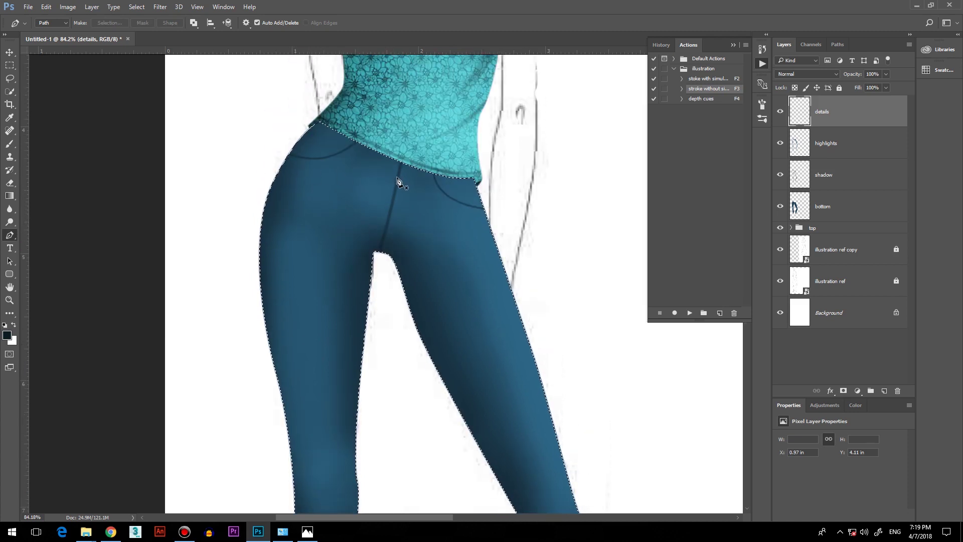
left_click(417, 155)
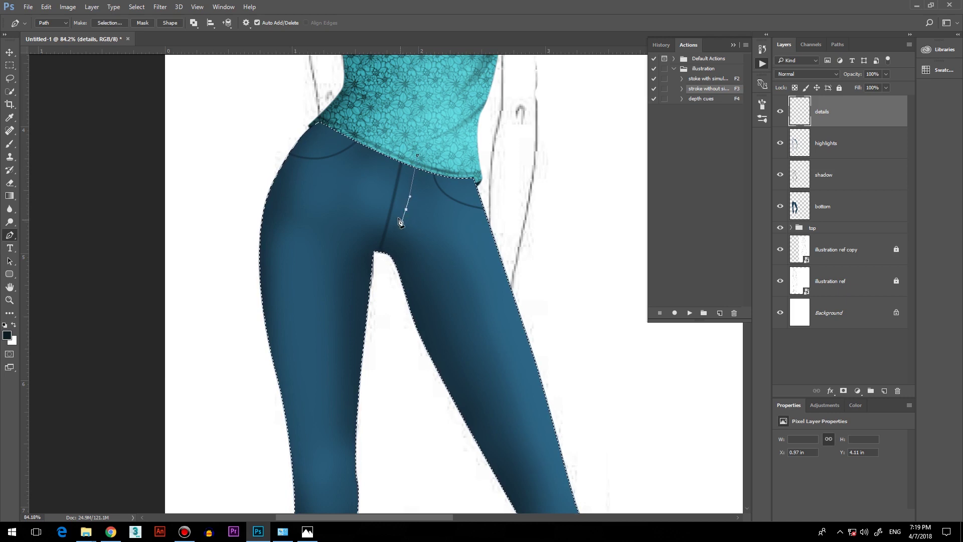
key("F3")
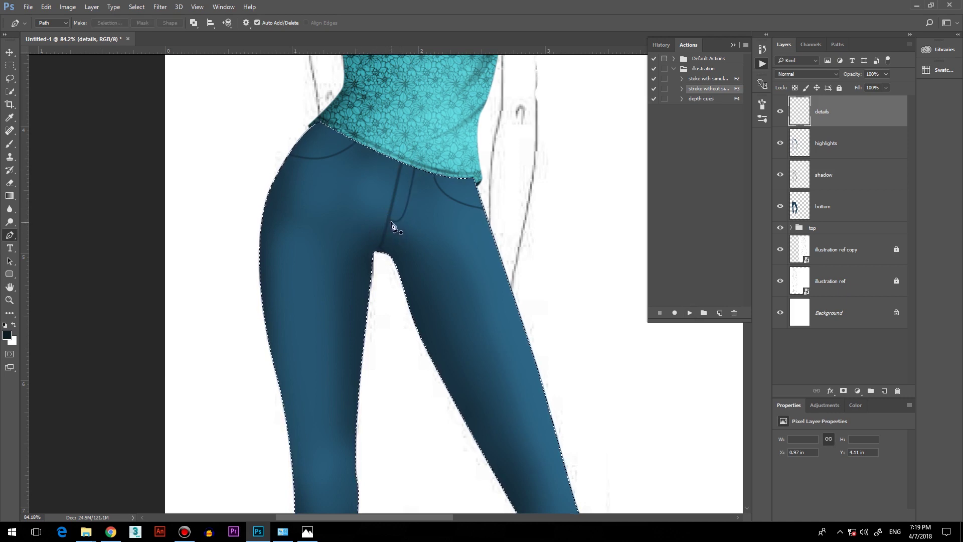
left_click(392, 222)
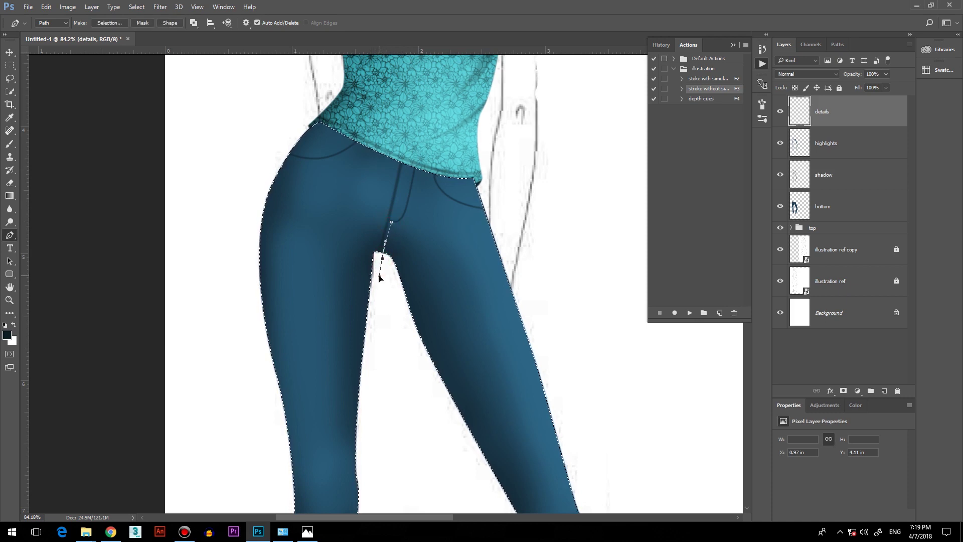
key("F3")
- Draw a Pen path from the crotch down the bent leg's inner side to the hem and stroke it without simulated pressure
scroll(359, 254, "down", 3)
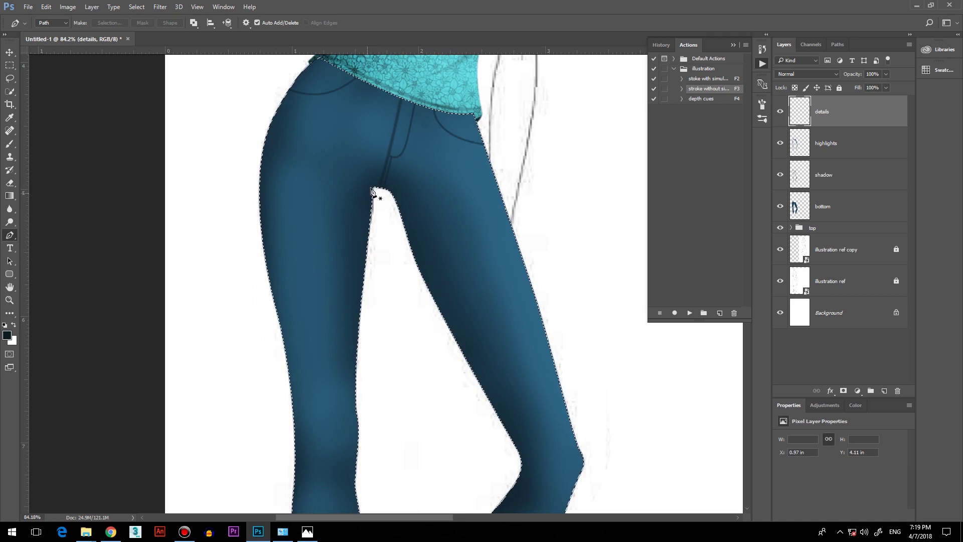
left_click(370, 184)
left_click_drag(398, 191, 410, 212)
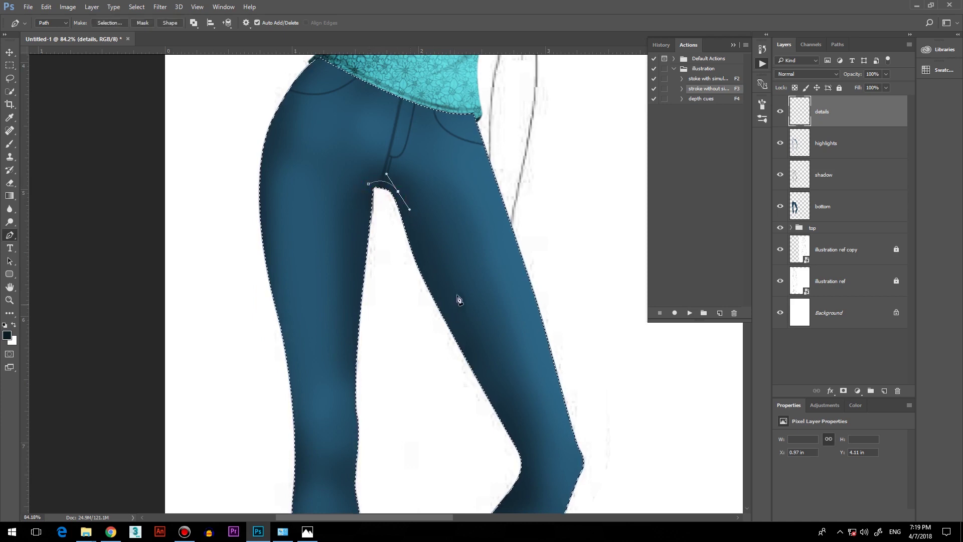
scroll(457, 214, "down", 3)
left_click_drag(473, 265, 492, 295)
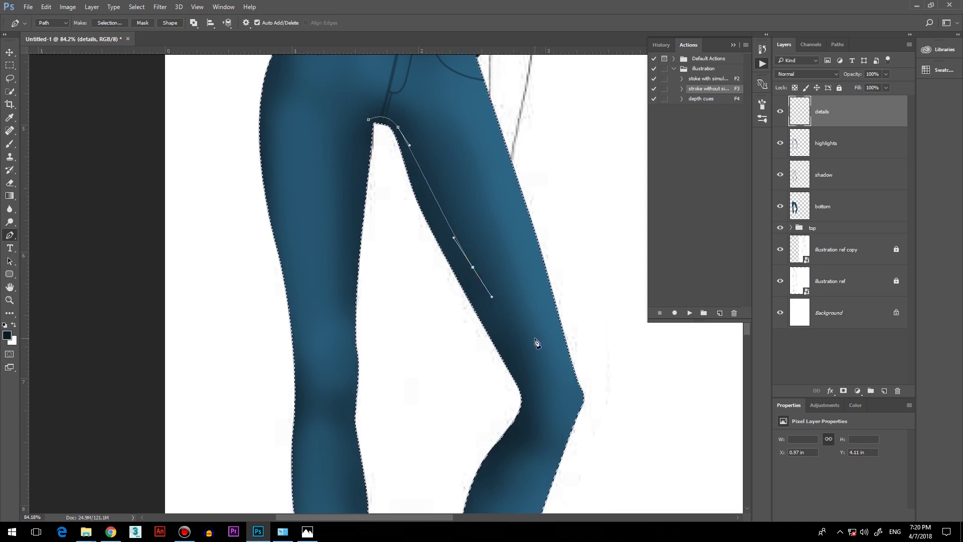
scroll(535, 303, "down", 5)
left_click_drag(549, 272, 557, 291)
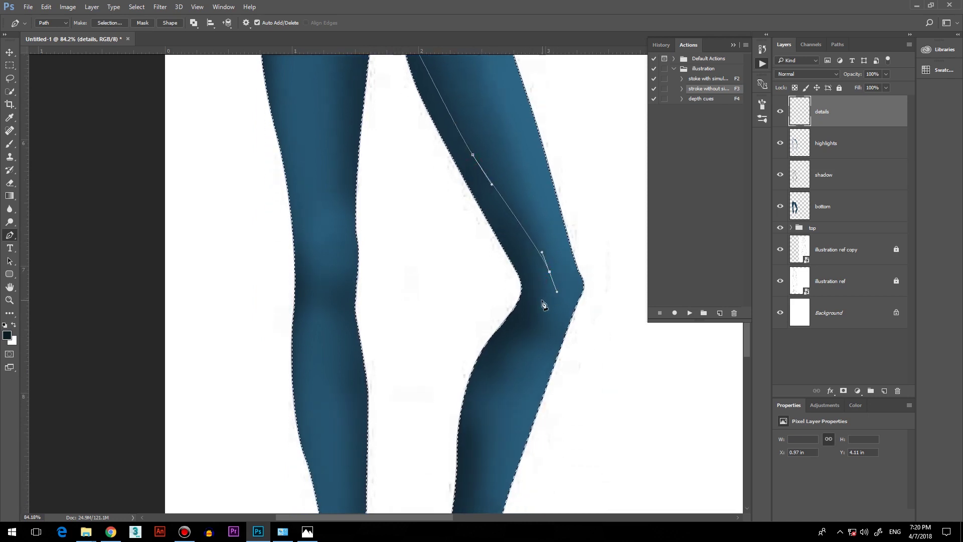
scroll(526, 291, "down", 4)
left_click_drag(489, 335, 474, 387)
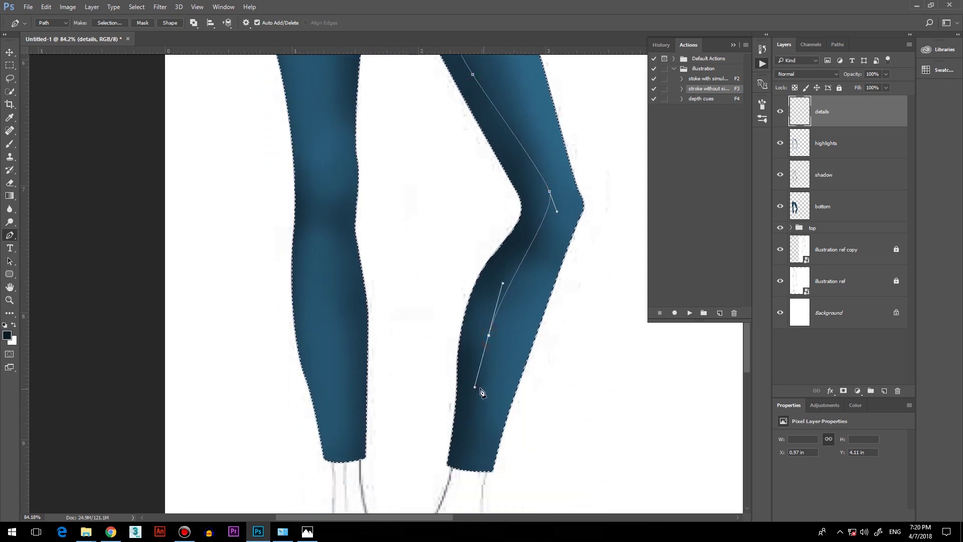
left_click(458, 476)
key("F3")
- Draw and stroke an inseam line along the straight leg's inner edge from the crotch to the hem
scroll(415, 402, "up", 7)
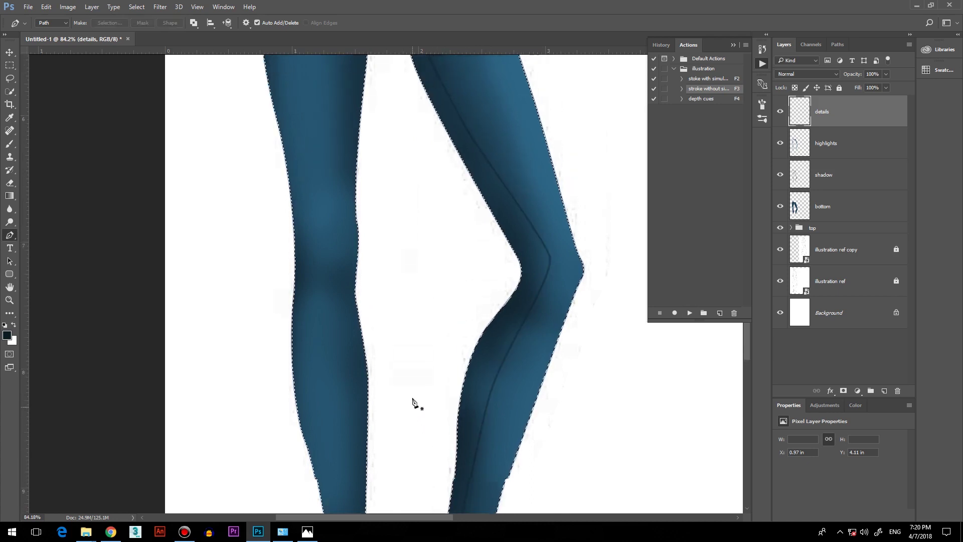
scroll(388, 370, "up", 2)
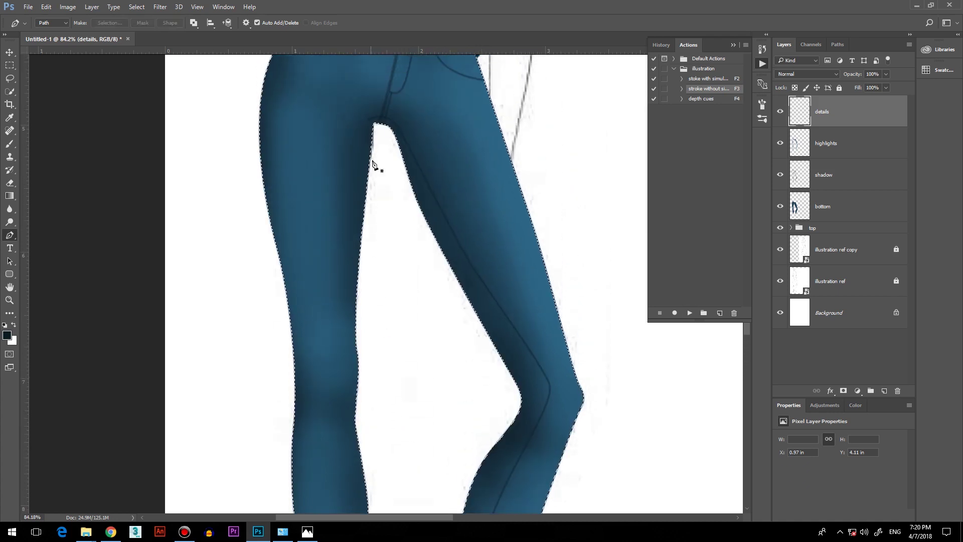
left_click(372, 119)
left_click_drag(366, 162, 355, 240)
scroll(361, 221, "down", 3)
scroll(357, 261, "down", 2)
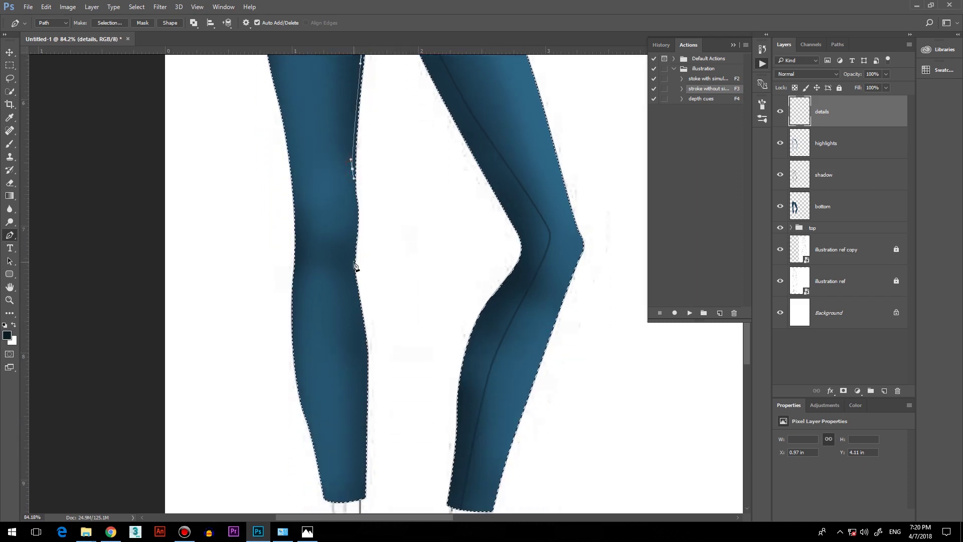
left_click(353, 266)
left_click(363, 331)
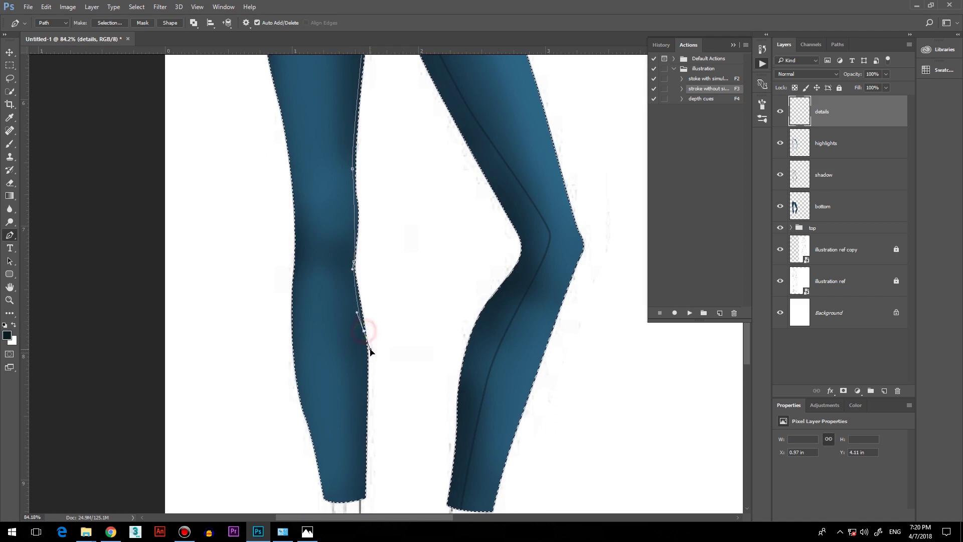
left_click(370, 351)
scroll(369, 355, "down", 2)
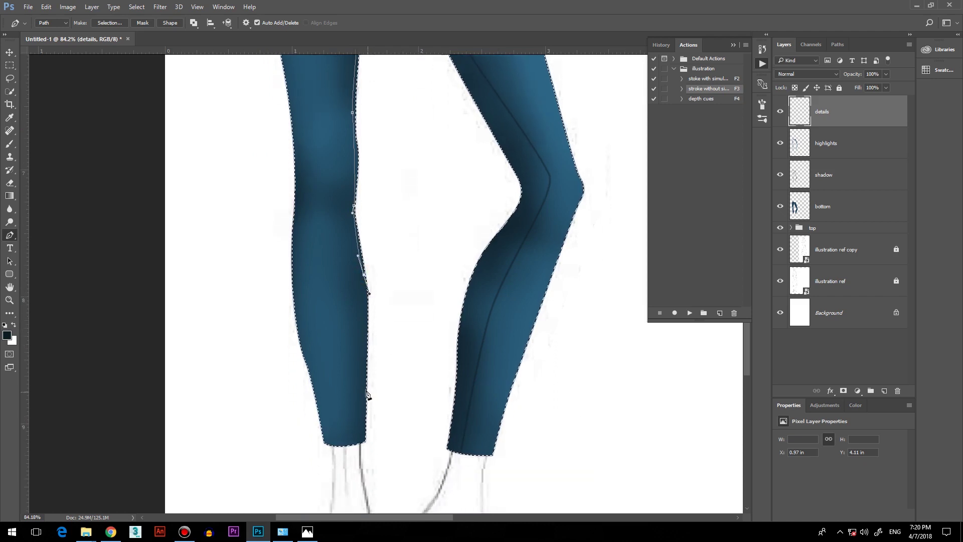
left_click(367, 426)
key("BackSpace")
key("BackSpace")
- Erase the seam end that overshoots beside the crotch, using the Eraser reduced to size 15
scroll(409, 346, "up", 4)
scroll(408, 334, "up", 3)
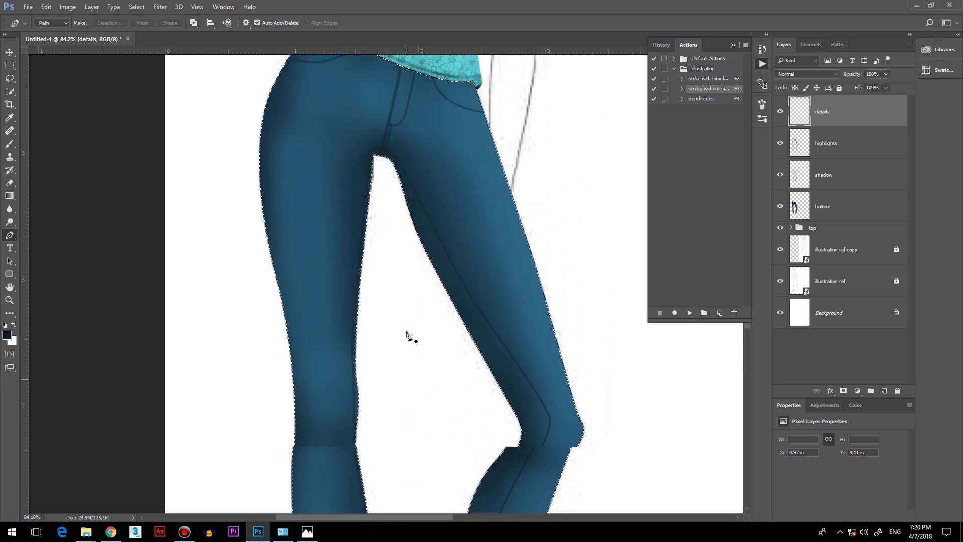
scroll(387, 136, "up", 2)
scroll(387, 136, "up", 5)
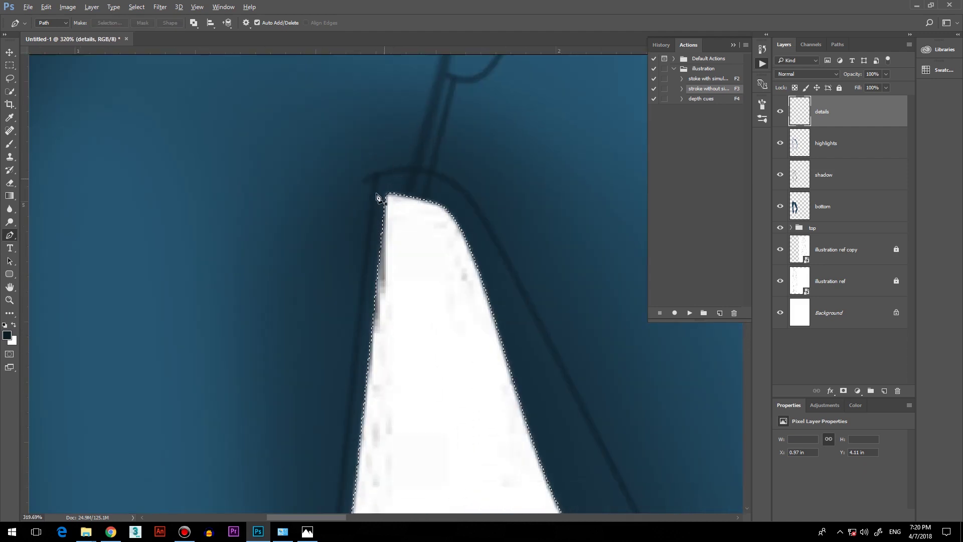
key("alt+e")
key("Escape")
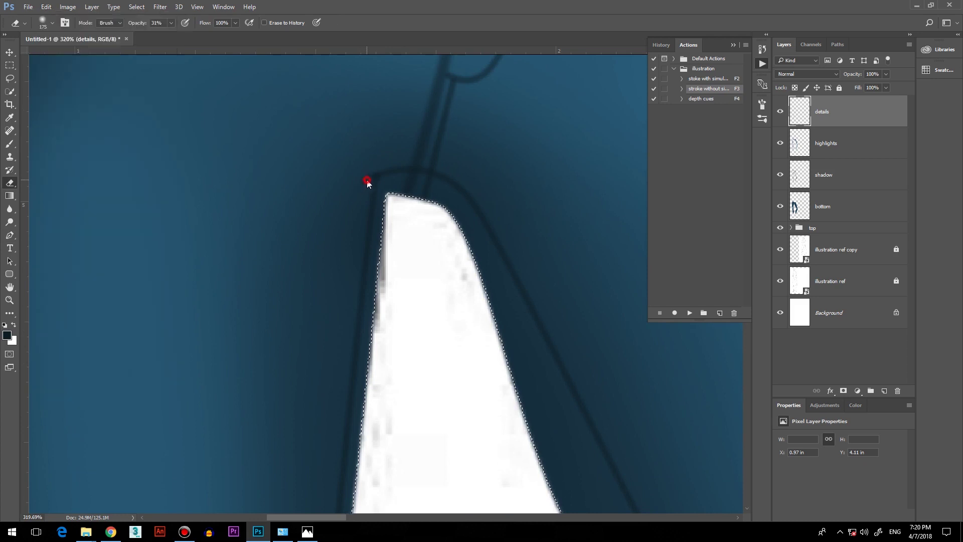
key("e")
key("bracketleft")
key("bracketleft")
key("bracketleft")
key("bracketleft")
key("bracketleft")
key("bracketleft")
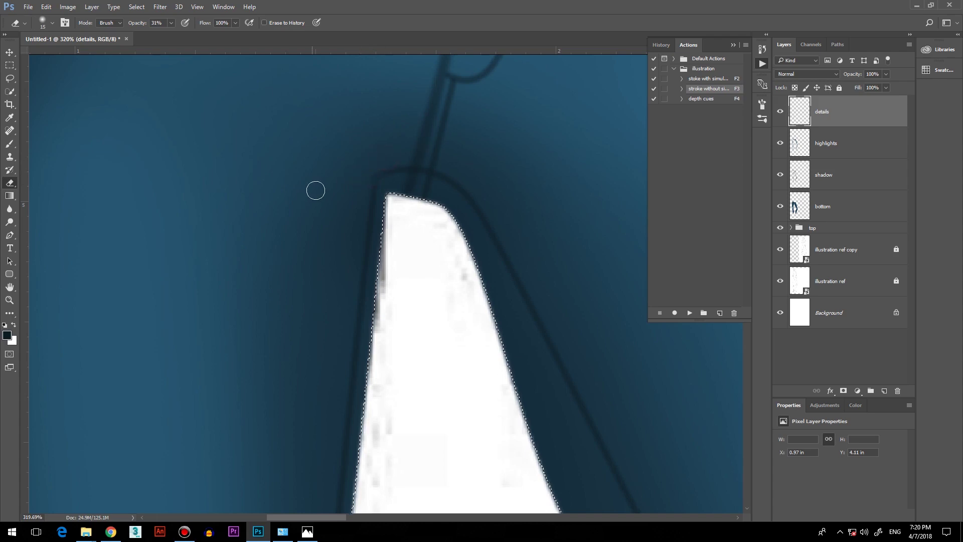
- Enlarge the Brush tip for stroking broad, soft fold shadows on the trousers
scroll(351, 251, "down", 5)
scroll(333, 269, "down", 2)
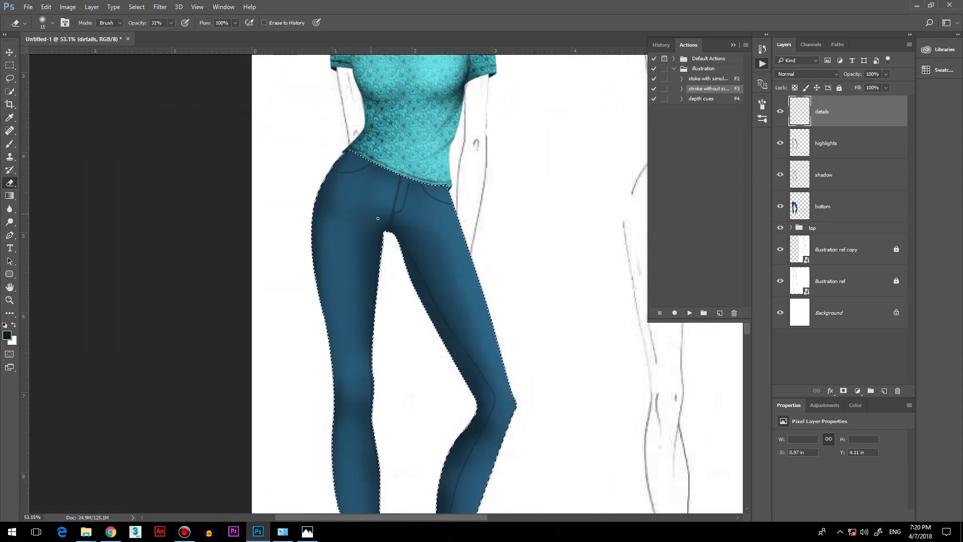
scroll(336, 224, "down", 3)
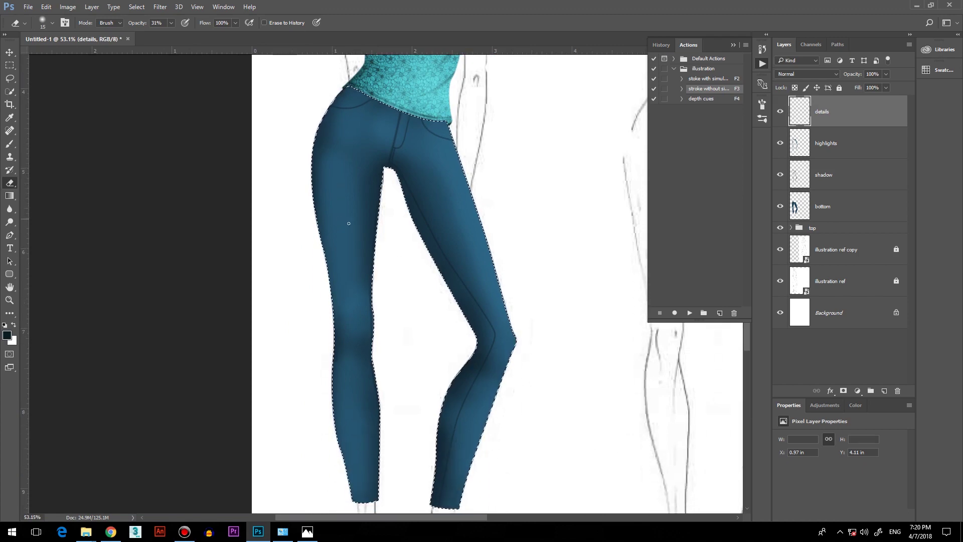
scroll(401, 165, "up", 1)
scroll(371, 176, "up", 2)
scroll(334, 184, "down", 2)
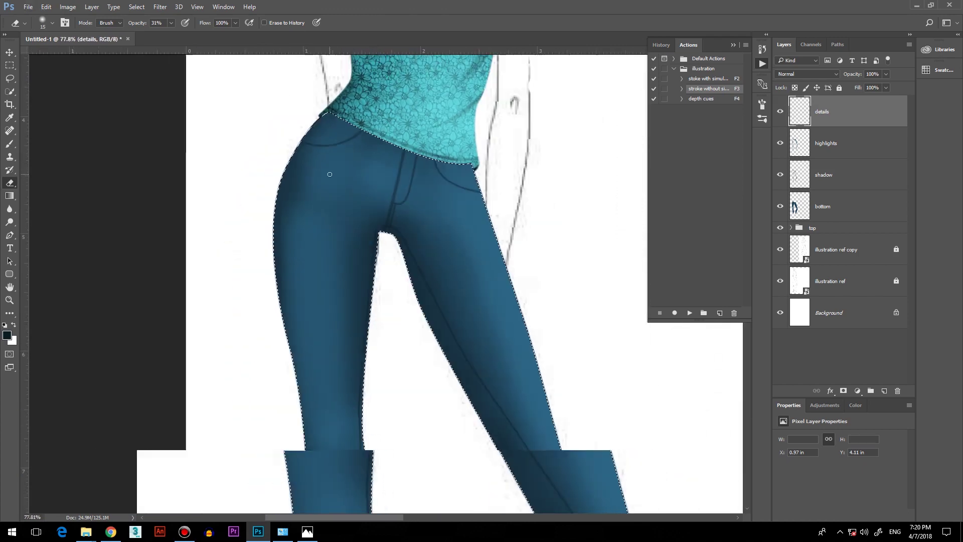
scroll(389, 193, "down", 2)
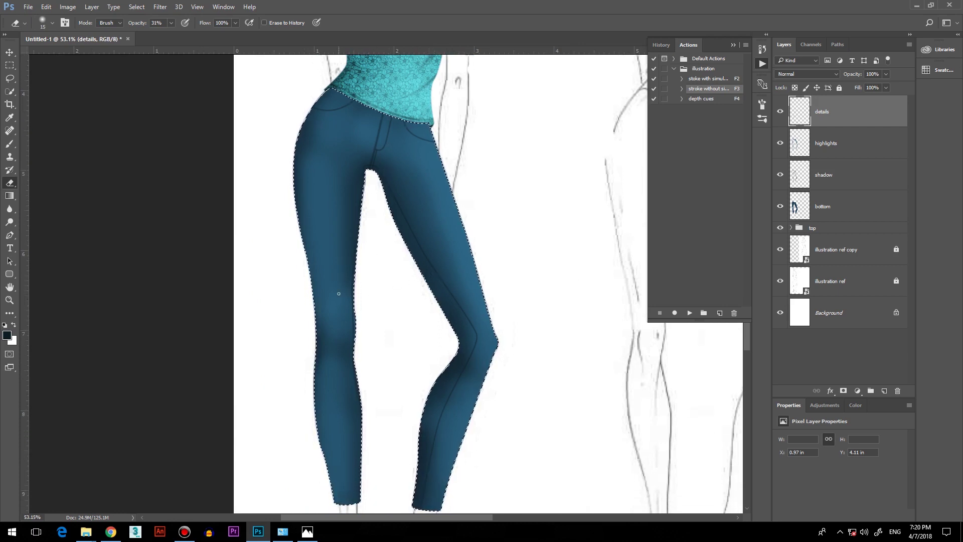
key("b")
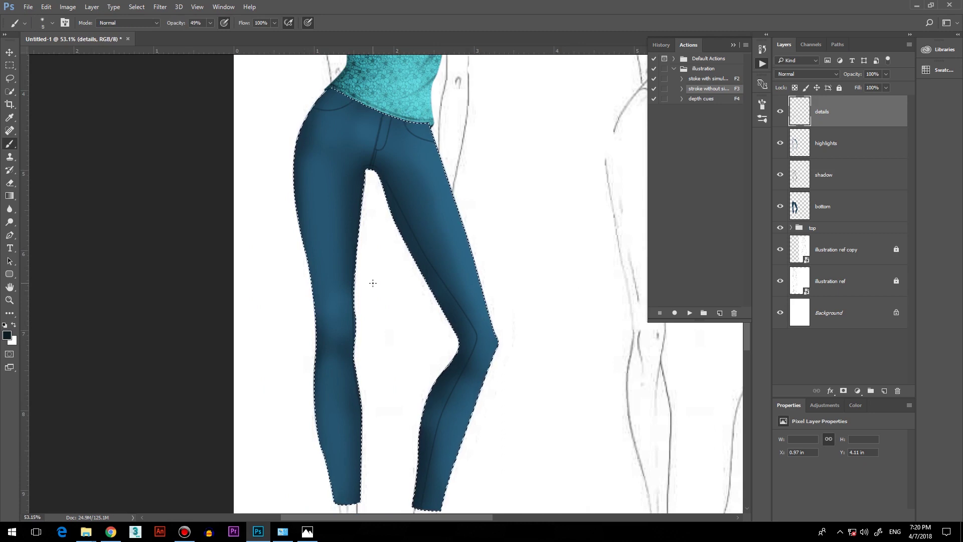
key("bracketright")
key("bracketright")
key("bracketright")
key("bracketright")
key("bracketright")
key("bracketright")
key("bracketright")
key("bracketright")
key("bracketright")
key("bracketright")
key("bracketright")
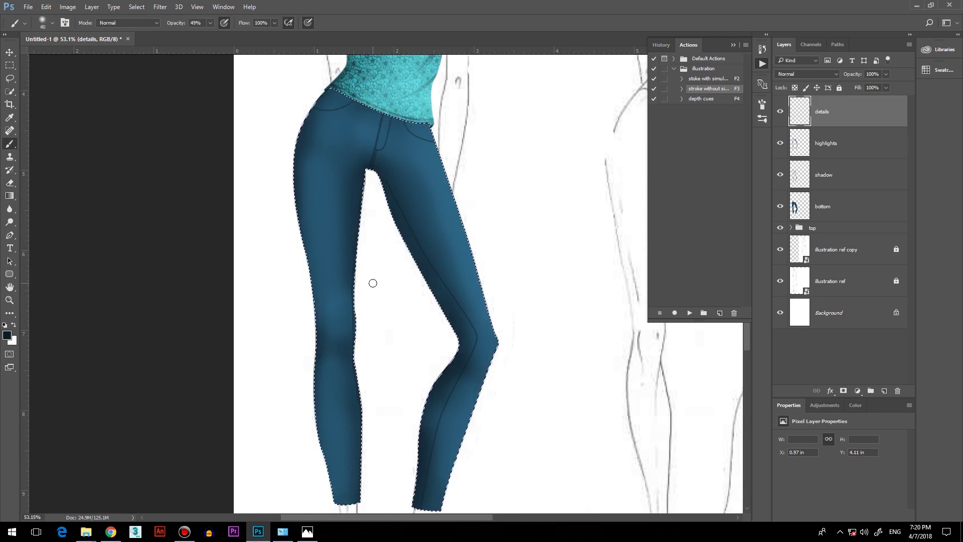
- Draw a curved path over the crotch down the bent leg's inner thigh and stroke it with simulated pressure on a new layer above details
key("p")
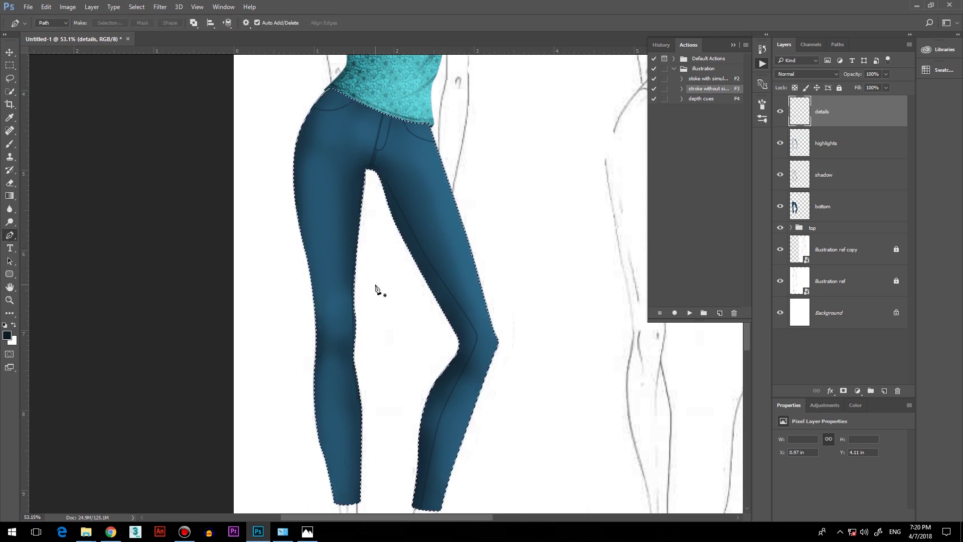
scroll(374, 220, "up", 1)
scroll(374, 221, "up", 1)
left_click(342, 195)
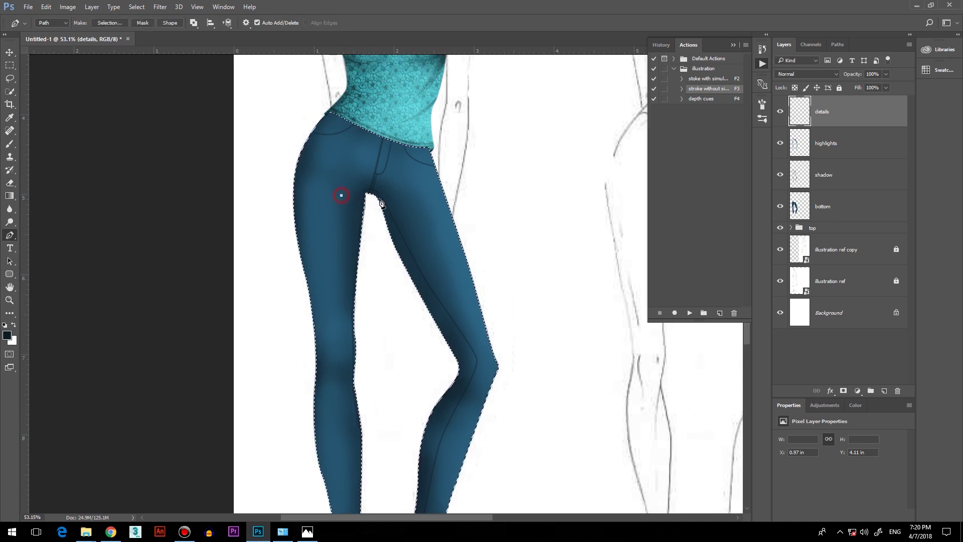
left_click_drag(398, 216, 425, 267)
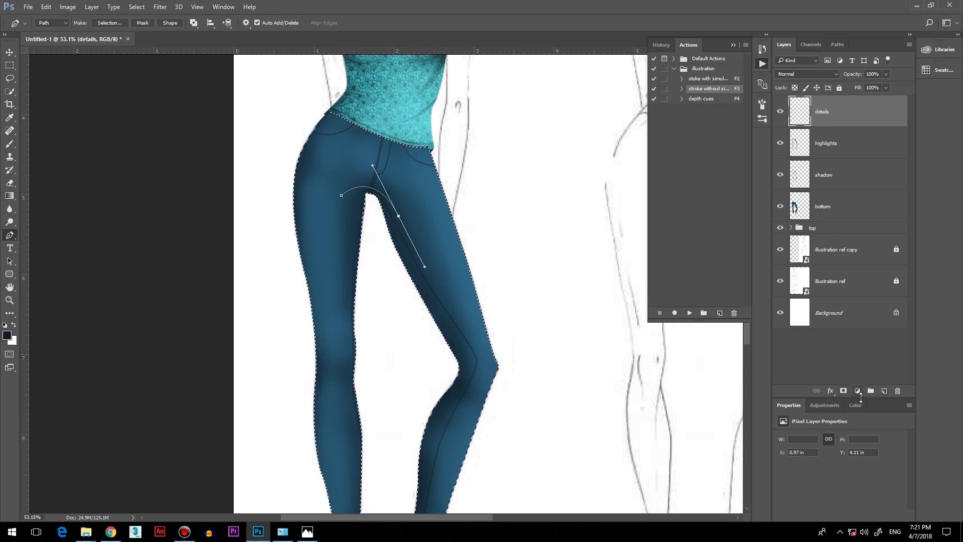
left_click(885, 391)
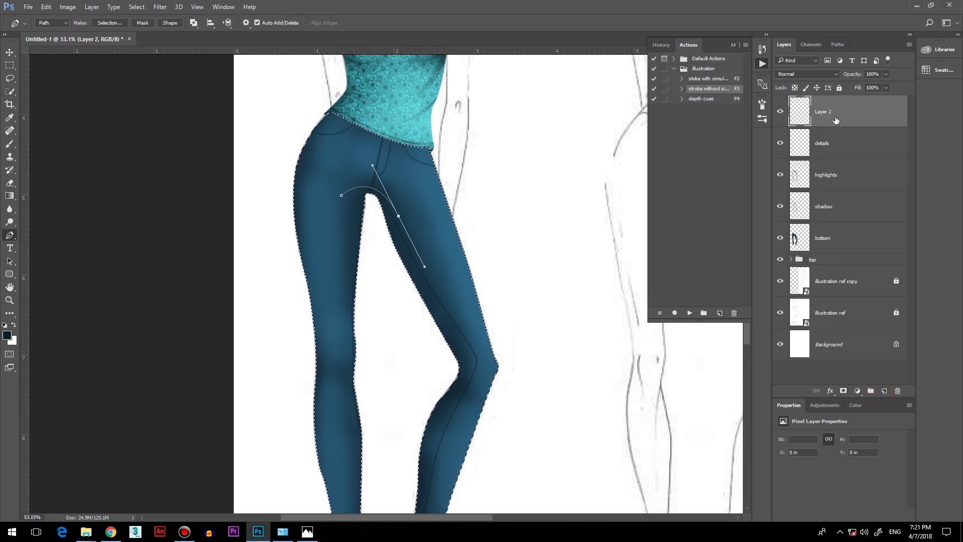
left_click(441, 299)
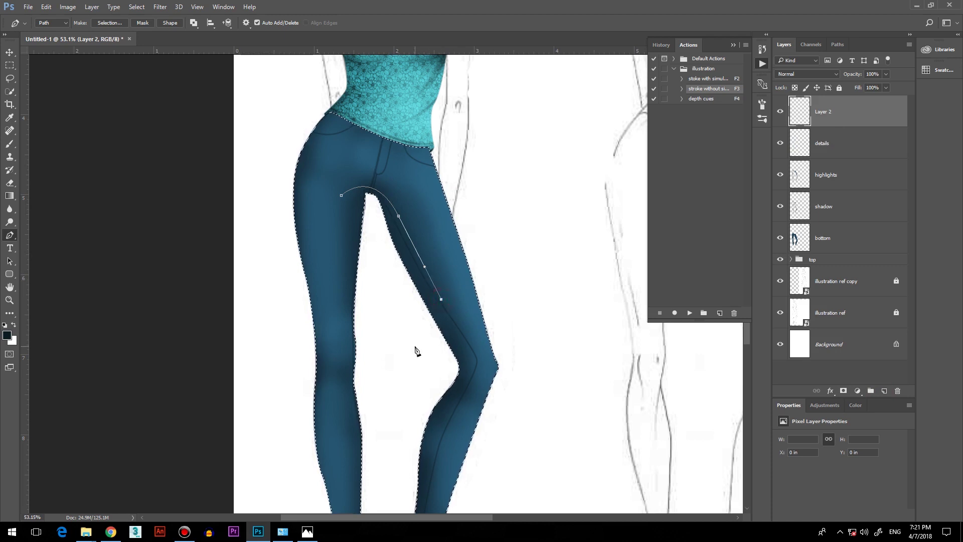
key("F2")
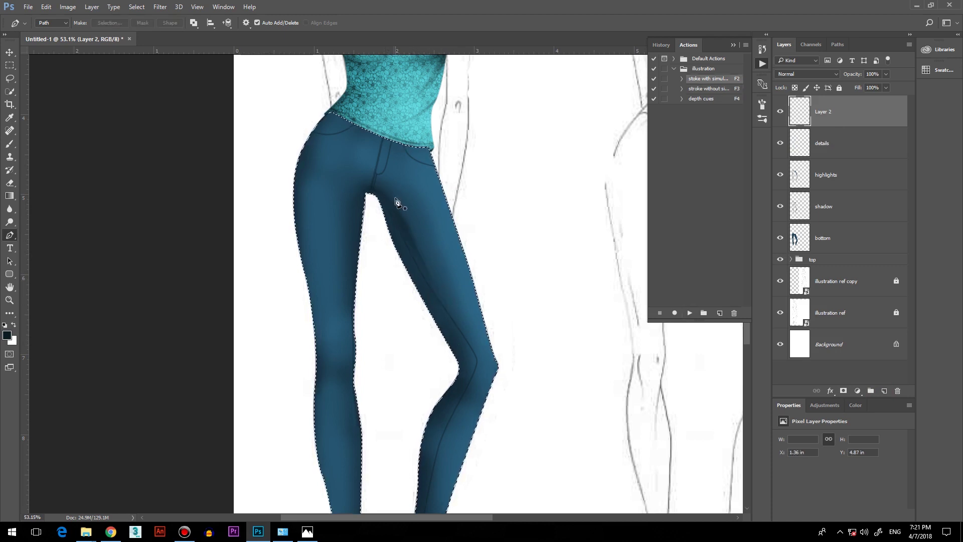
- Add a horizontal crotch crease and a fold down the straight leg's inner thigh, stroked with simulated pressure
left_click_drag(340, 182, 358, 192)
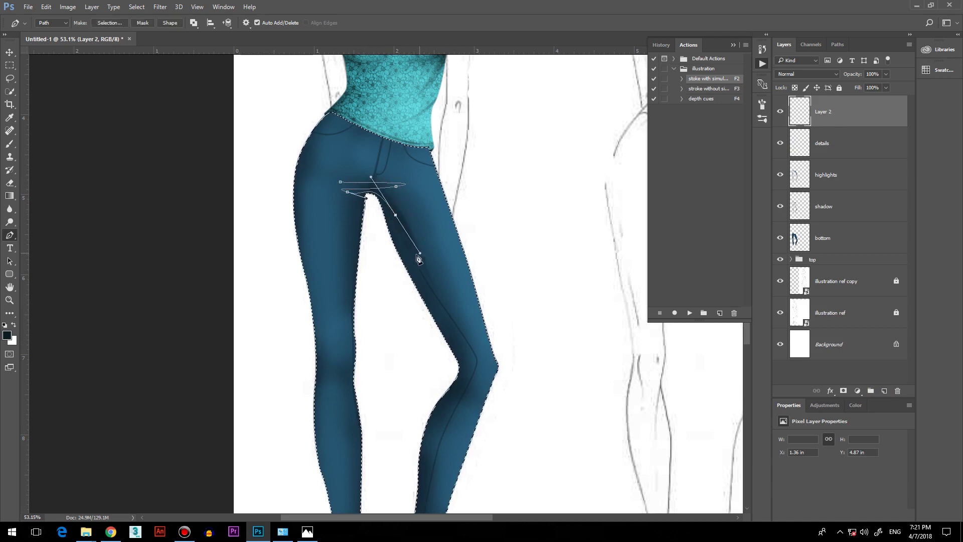
key("F2")
left_click(371, 198)
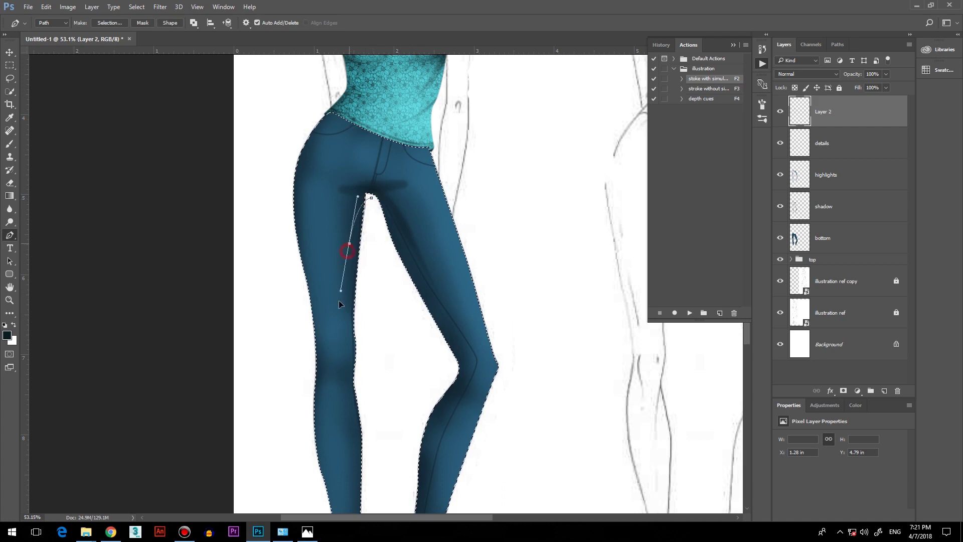
key("F2")
- Draw fold paths from the waistline towards the fly and down the straight leg's hip, stroking each with simulated pressure
scroll(288, 275, "up", 3)
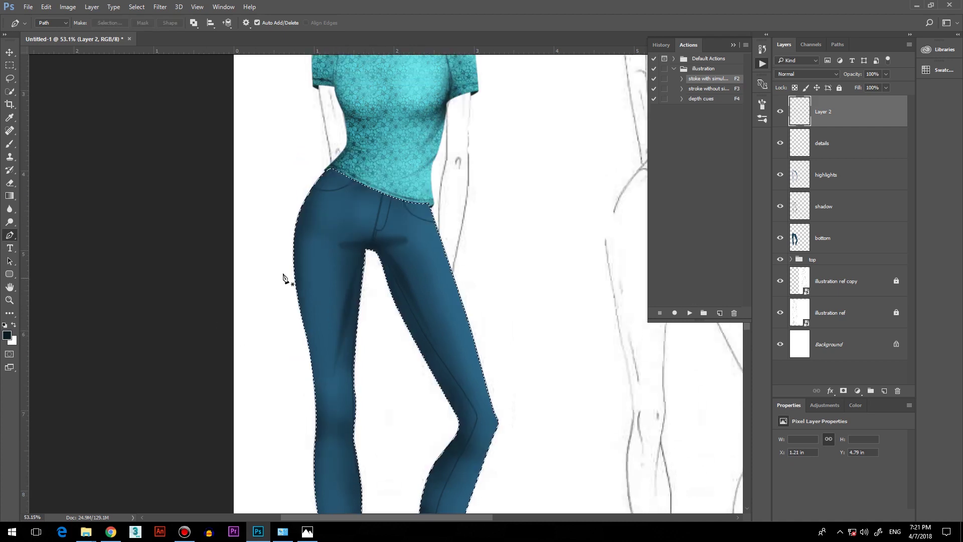
left_click(305, 179)
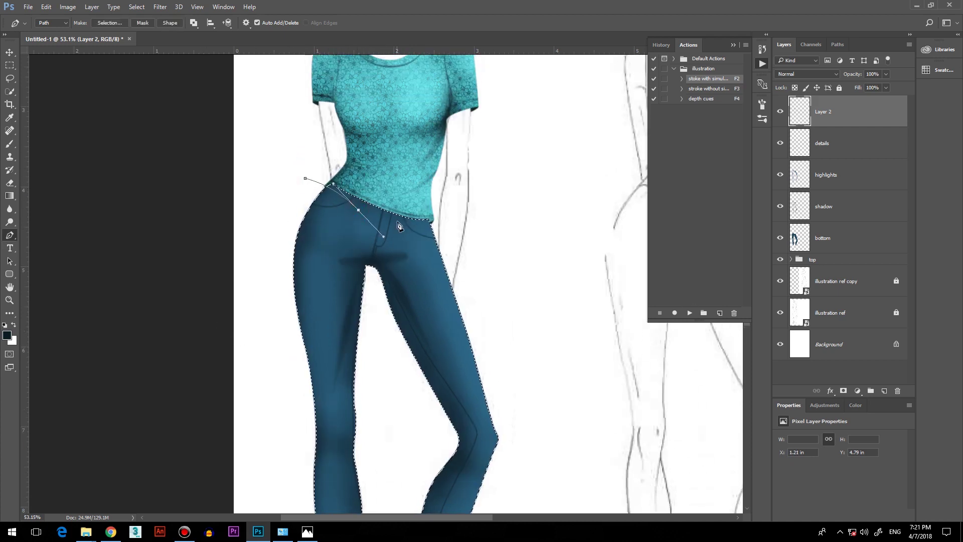
key("F2")
left_click(354, 176)
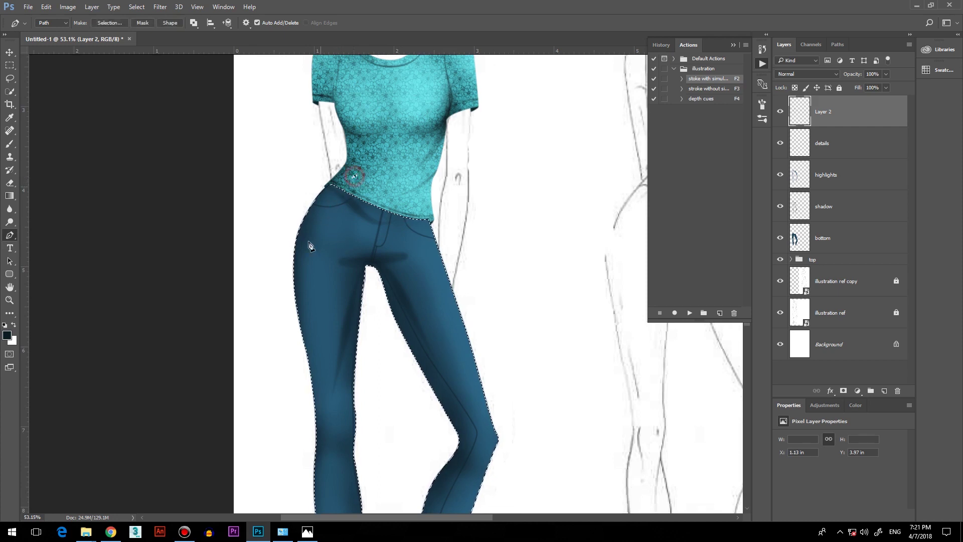
key("F2")
- Draw two curved fold paths from the waistline down the bent leg's outer thigh, stroking each with simulated pressure
scroll(383, 337, "down", 2)
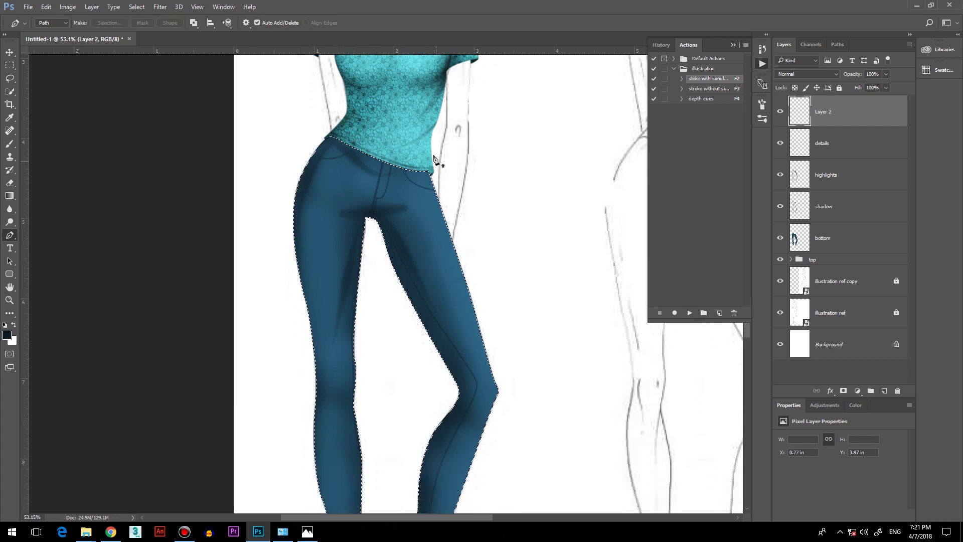
left_click(417, 149)
left_click_drag(442, 238, 460, 276)
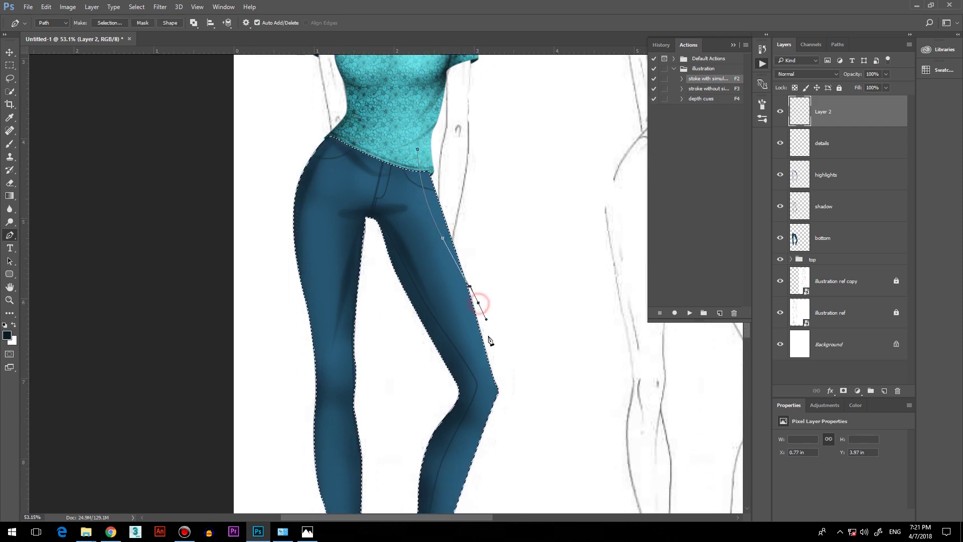
key("F2")
left_click(422, 142)
left_click_drag(449, 222, 477, 274)
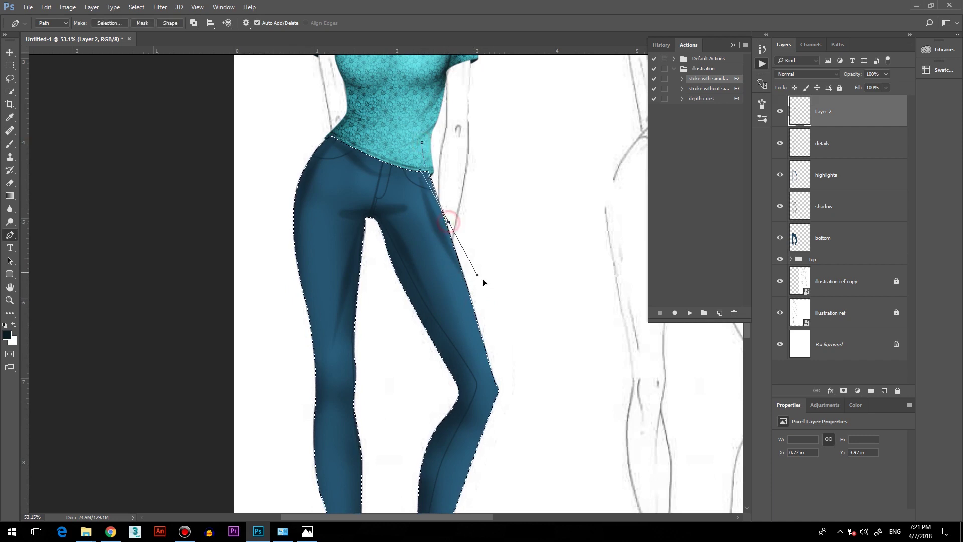
key("F2")
scroll(445, 259, "down", 5)
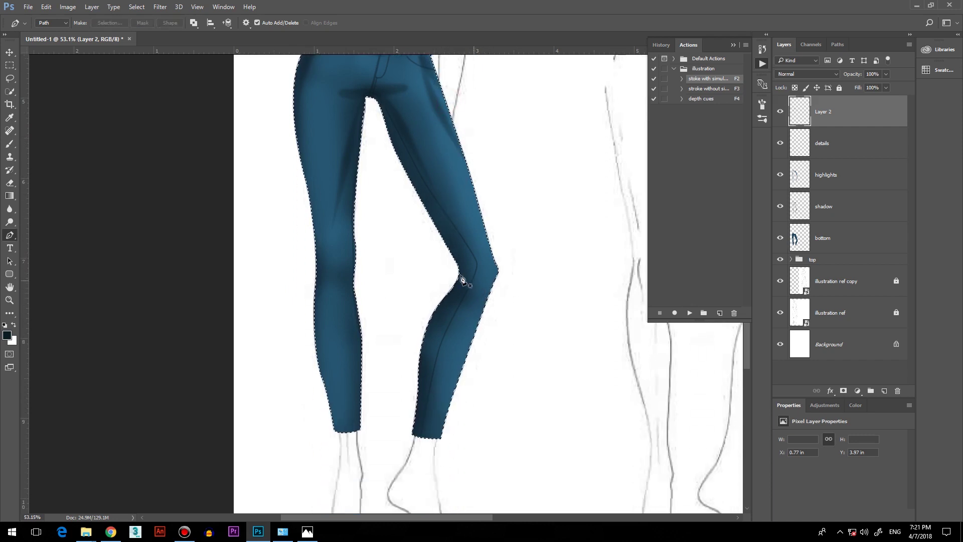
- Draw curved fold paths around the bent knee and down the bent leg's calf to the hem, stroking each with simulated pressure
left_click(443, 253)
left_click_drag(477, 275, 466, 281)
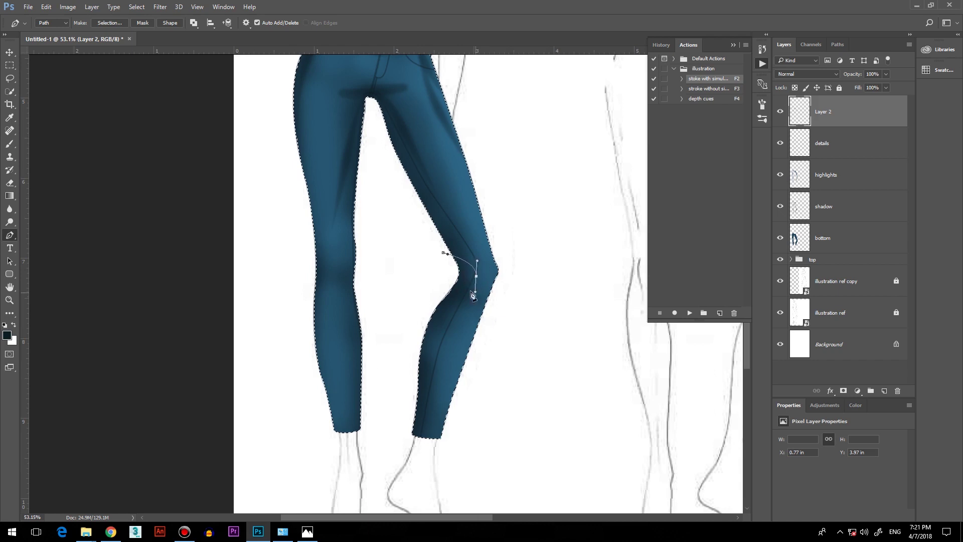
key("F2")
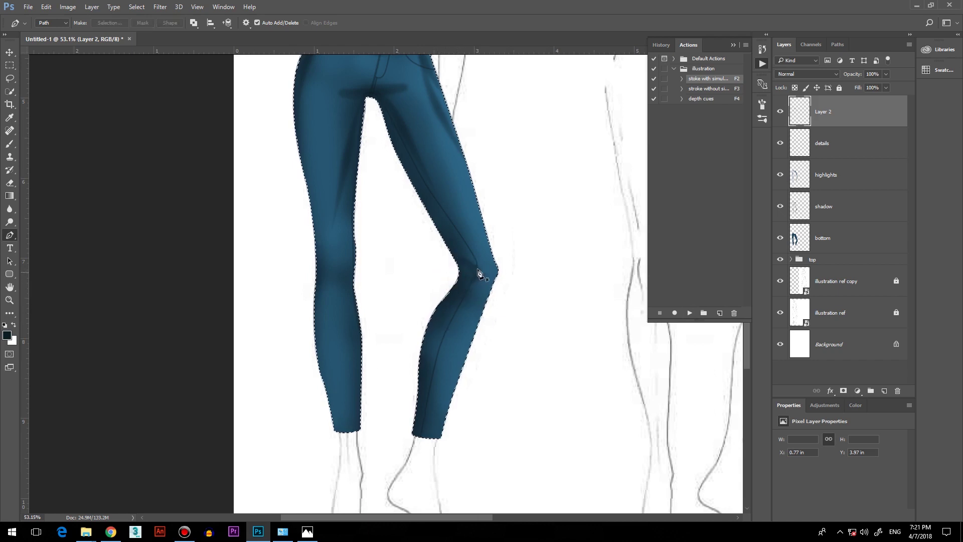
left_click_drag(488, 269, 492, 271)
key("F2")
left_click_drag(424, 426, 430, 464)
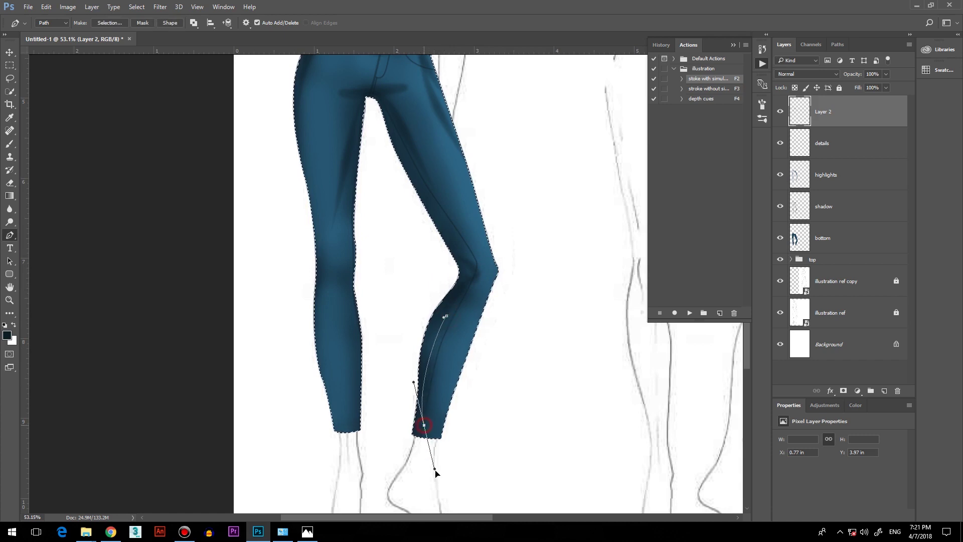
key("F2")
- Draw two folds from the straight leg's inner knee and one down its outer calf, stroking each with simulated pressure
left_click(365, 235)
left_click_drag(338, 298, 335, 307)
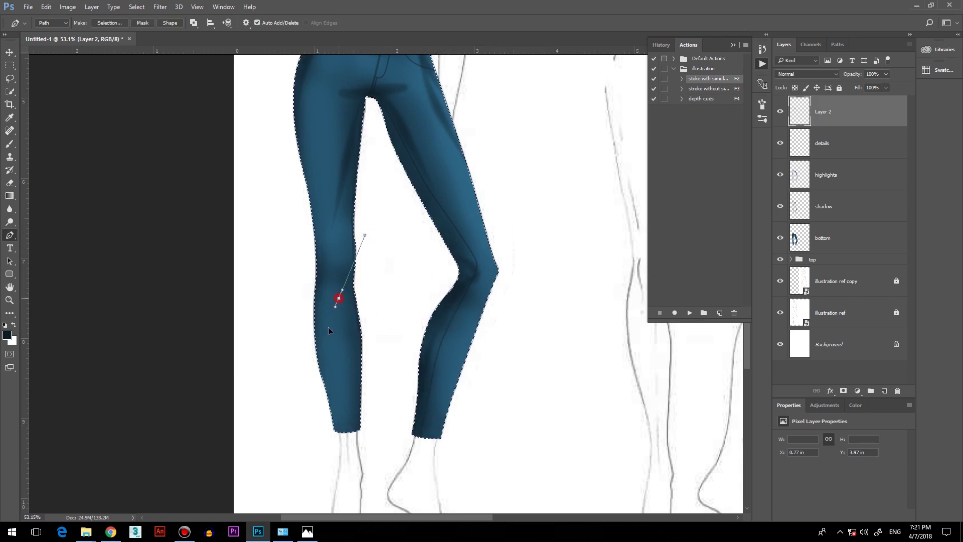
left_click_drag(361, 372, 365, 386)
key("F2")
left_click(366, 254)
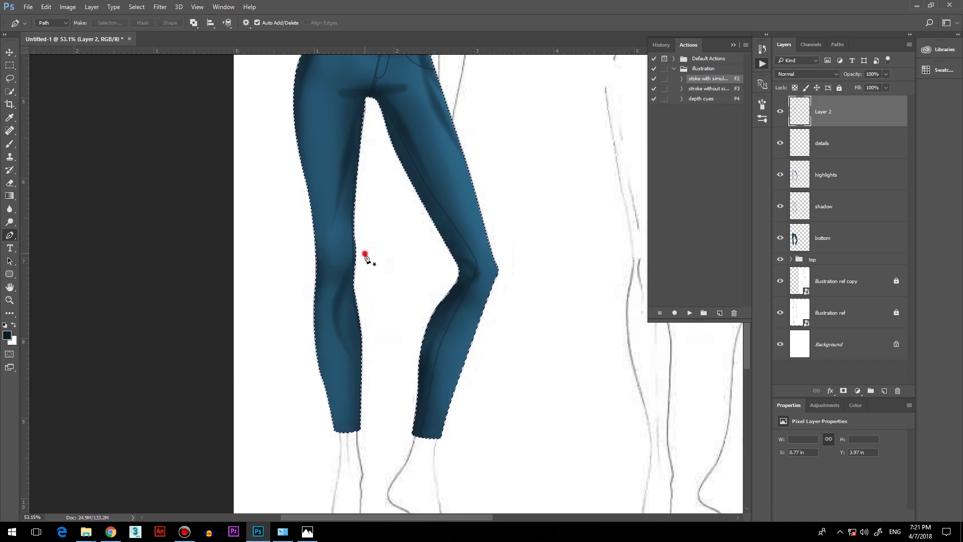
left_click_drag(350, 331, 357, 390)
left_click(347, 445)
key("F2")
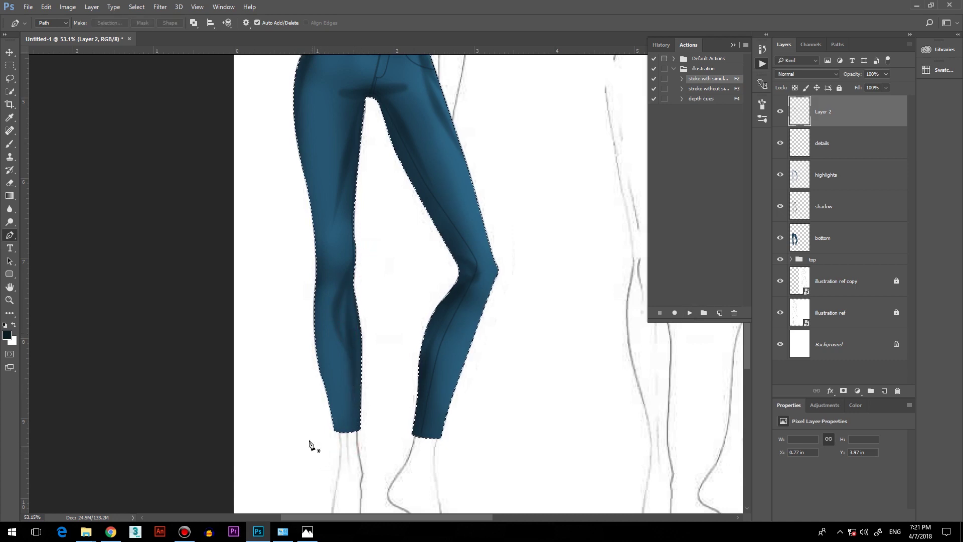
left_click(303, 252)
left_click_drag(323, 340, 318, 393)
key("F2")
- Soften the fabric folds on both trouser legs with the Eraser at size 200 and 31% opacity, and clear the selection
scroll(321, 396, "up", 3)
scroll(320, 396, "up", 2)
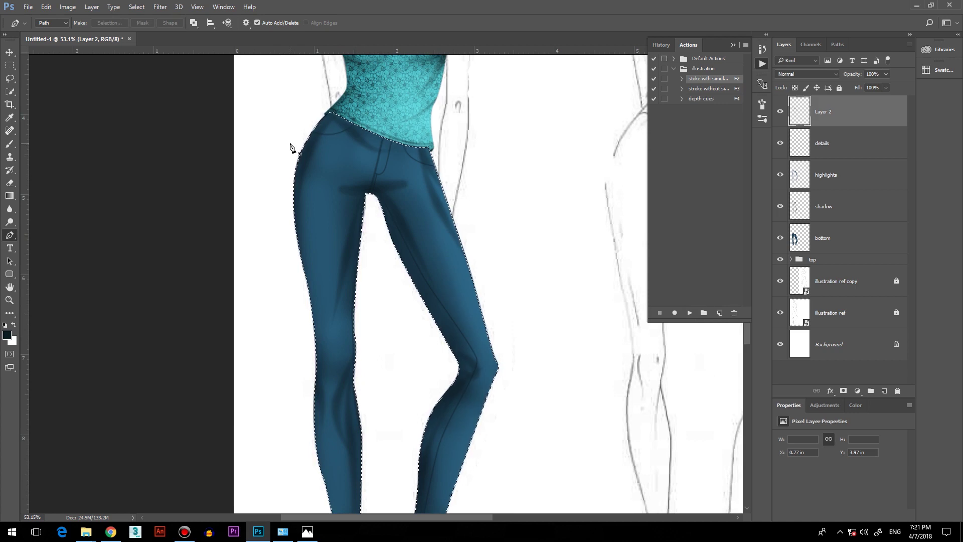
key("e")
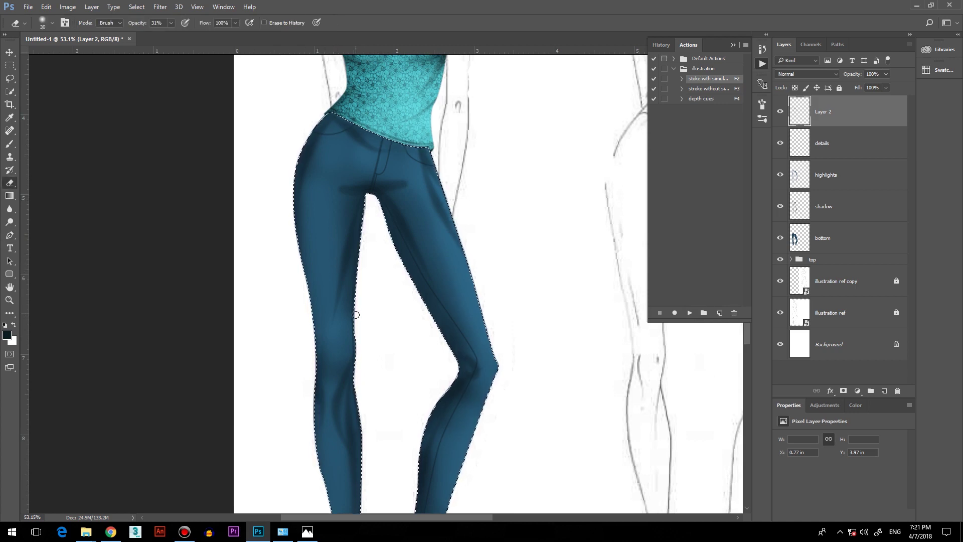
key("bracketright")
key("bracketright")
key("bracketright")
key("bracketright")
key("bracketright")
key("bracketright")
key("bracketright")
key("bracketright")
key("bracketright")
key("bracketright")
key("bracketright")
key("bracketright")
key("bracketright")
key("bracketright")
key("bracketright")
mouse_move(328, 408)
left_mouse_down()
mouse_move(330, 444)
mouse_move(337, 381)
left_mouse_up()
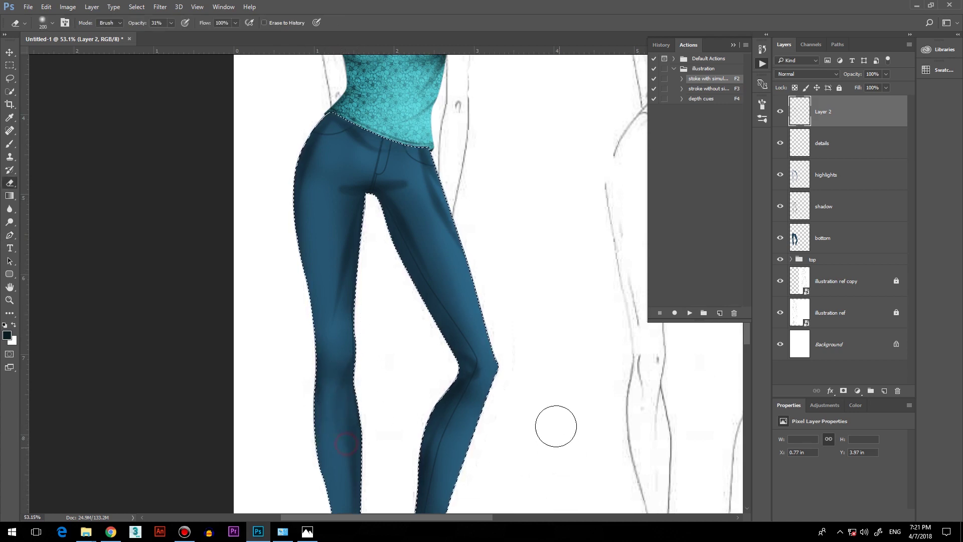
mouse_move(457, 226)
left_mouse_down()
mouse_move(340, 146)
mouse_move(369, 155)
mouse_move(333, 176)
mouse_move(296, 241)
left_mouse_up()
scroll(344, 365, "down", 2)
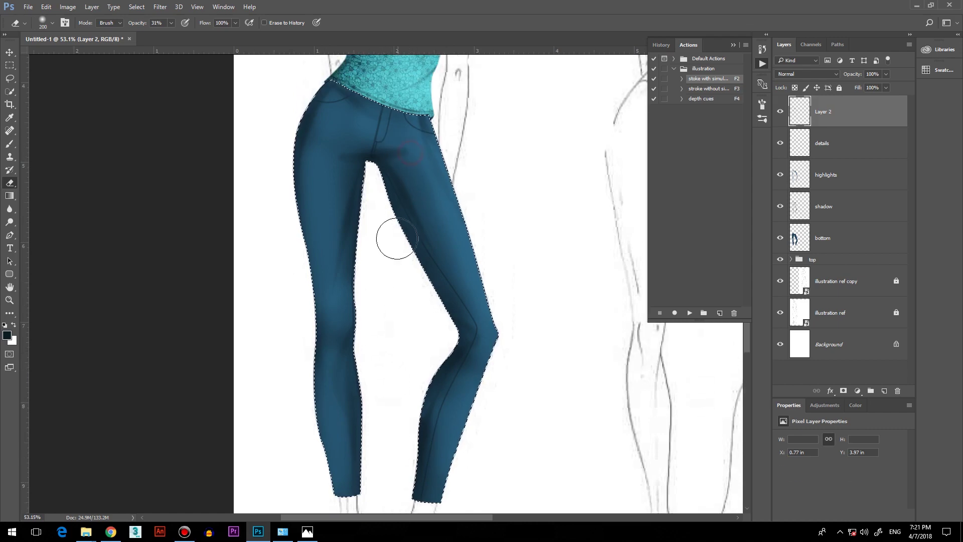
scroll(361, 288, "down", 3)
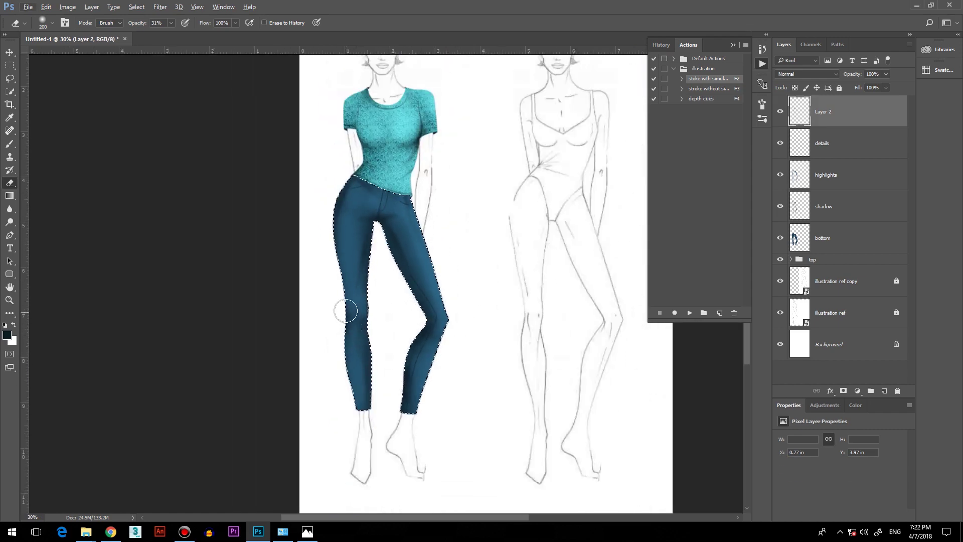
scroll(346, 291, "up", 1)
scroll(371, 251, "up", 2)
scroll(389, 236, "down", 1)
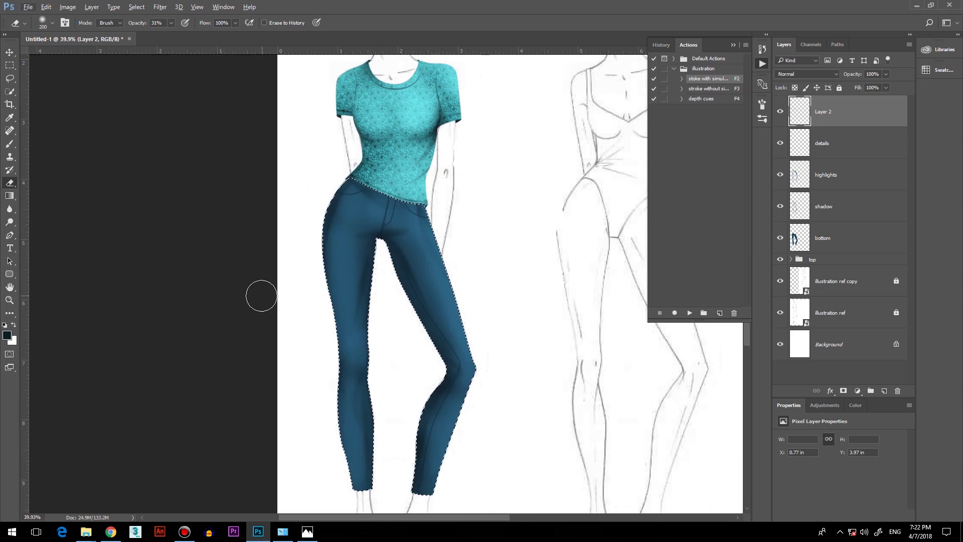
key("ctrl+d")
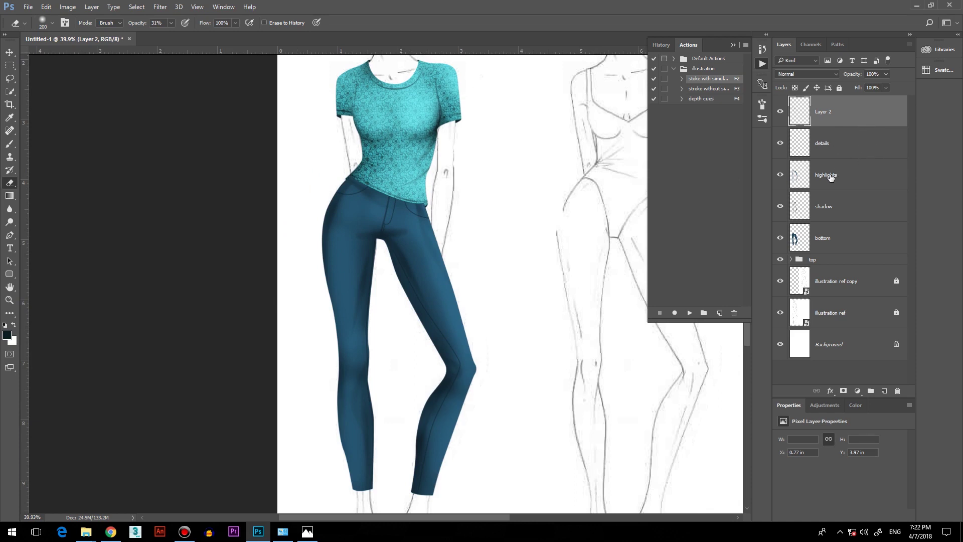
- Move the top group above Layer 2 in the layer stack so the shirt overlaps the trousers
left_click(853, 261)
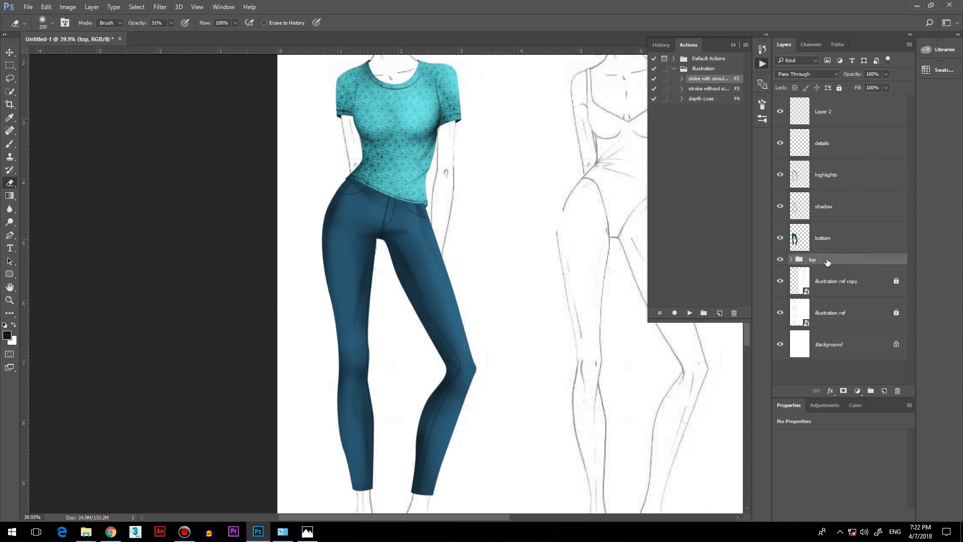
left_click_drag(844, 262, 843, 102)
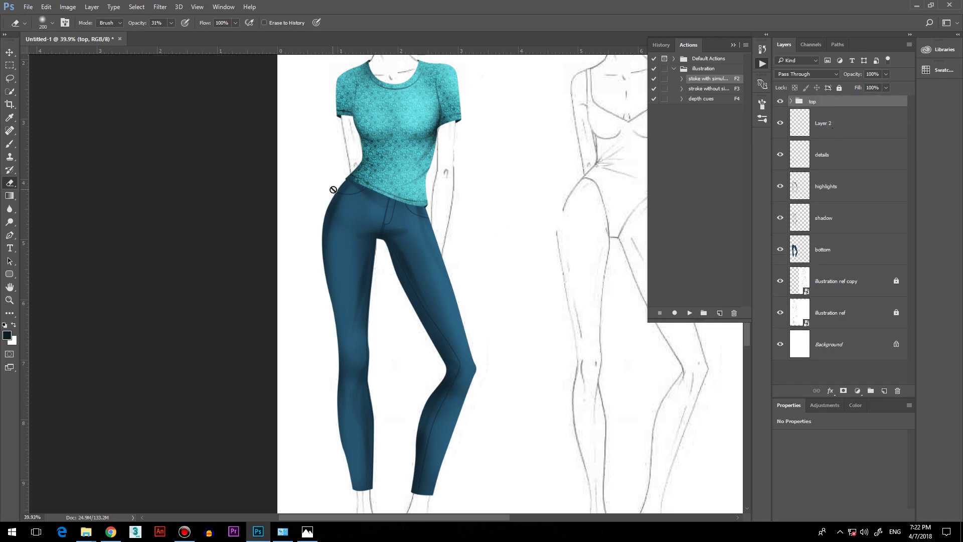
scroll(456, 254, "down", 5)
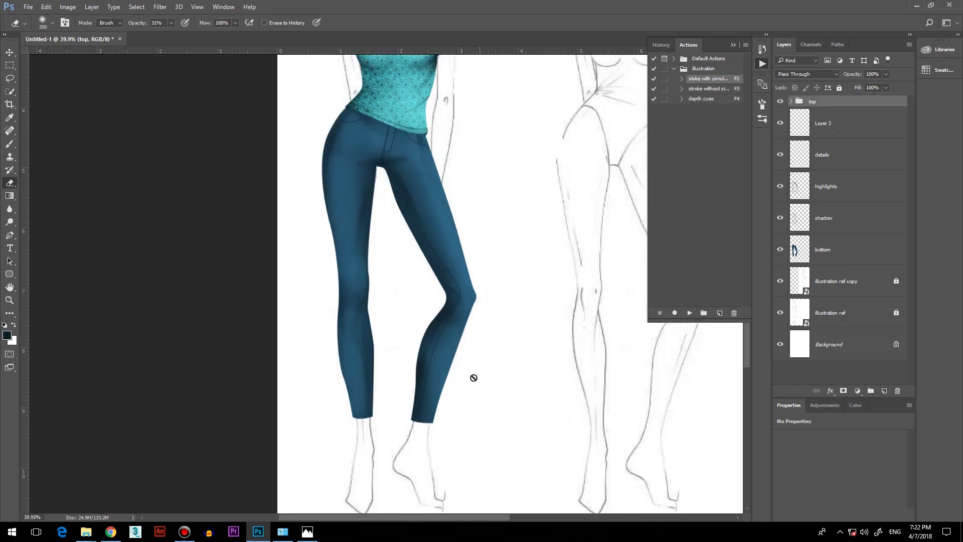
scroll(454, 400, "up", 5)
scroll(367, 306, "up", 2)
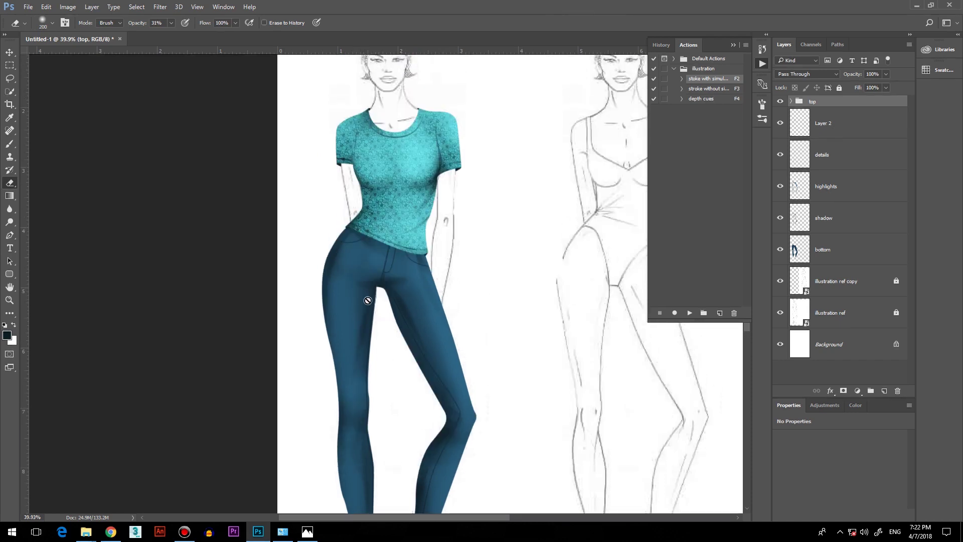
scroll(368, 300, "up", 3)
scroll(370, 310, "down", 3)
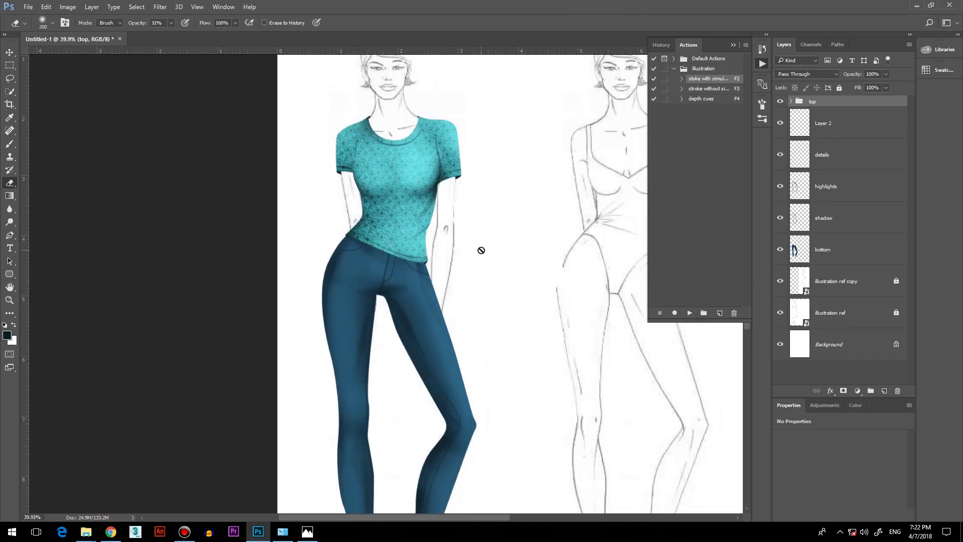
- Open the denim image classicg_coastalblue_Crop_Base.jpg from the FASHION ILLUSTRATION folder as a separate document
left_click(86, 531)
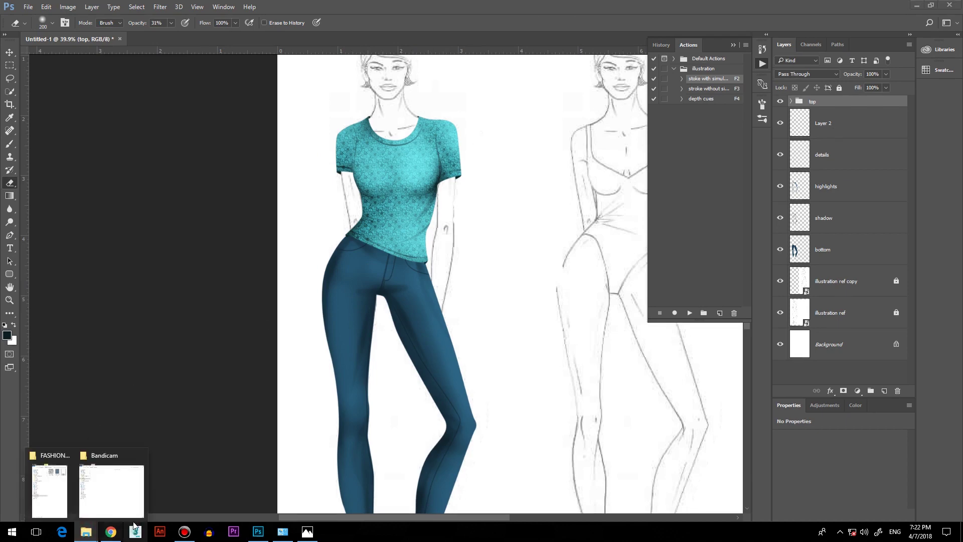
left_click(57, 480)
left_click(860, 89)
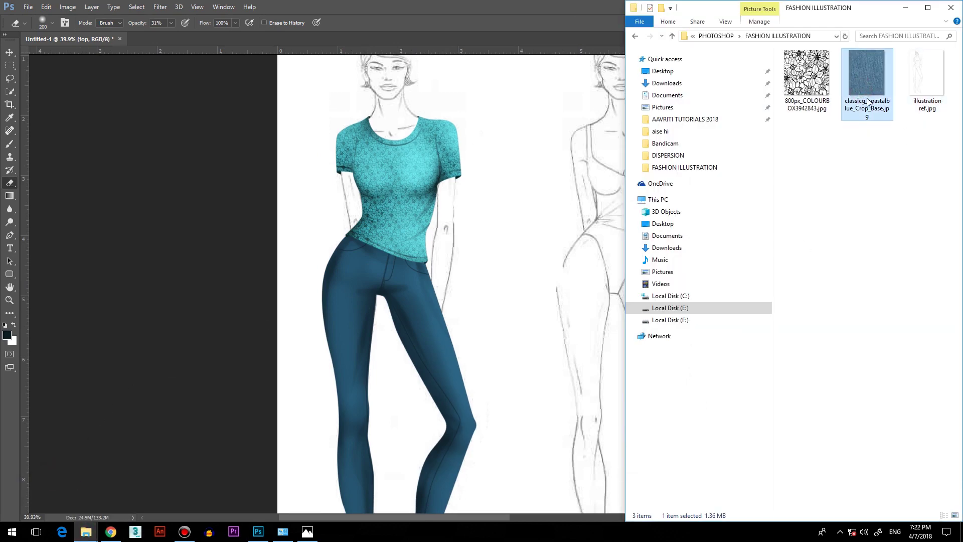
left_click_drag(864, 91, 433, 331)
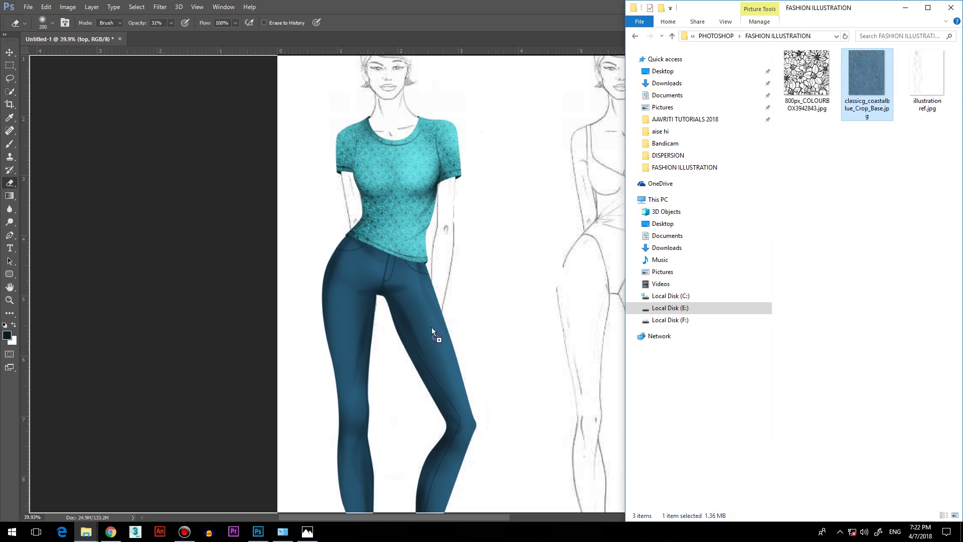
left_click_drag(147, 56, 155, 32)
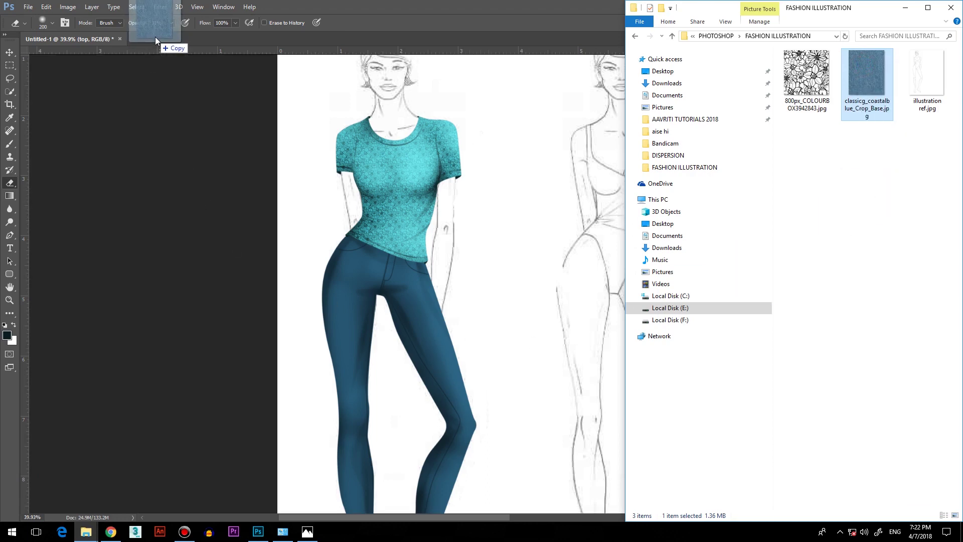
left_click_drag(156, 37, 155, 37)
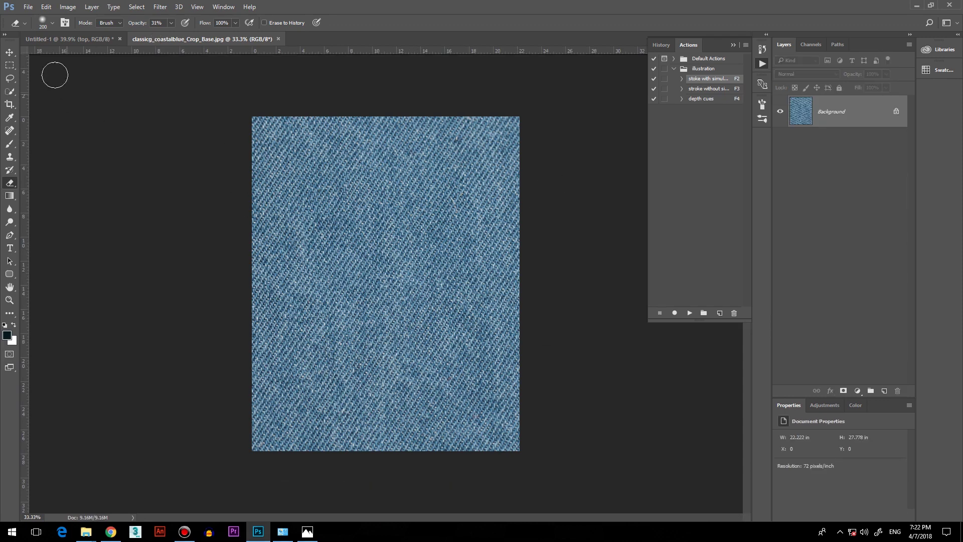
- Define the denim image as a pattern named jeans
left_click(46, 7)
left_click(83, 266)
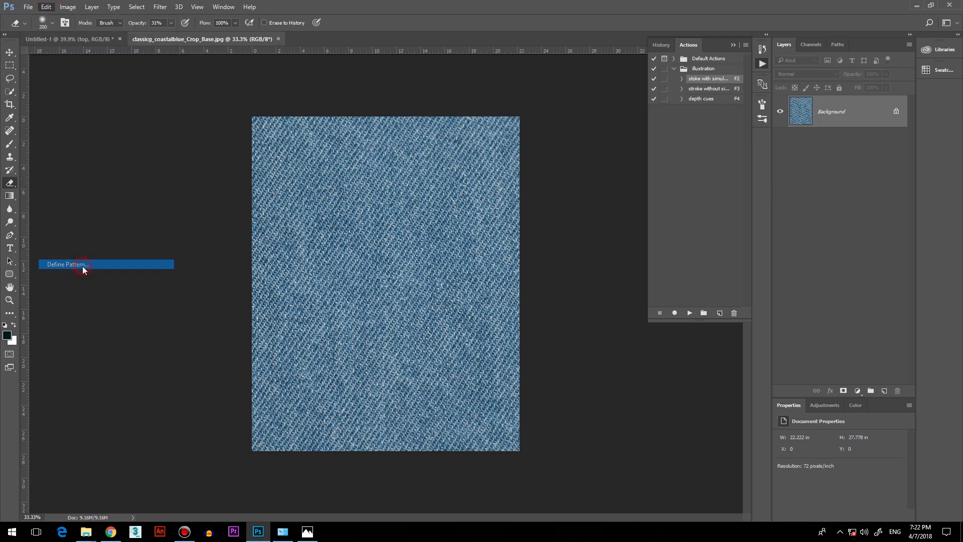
type("jeans")
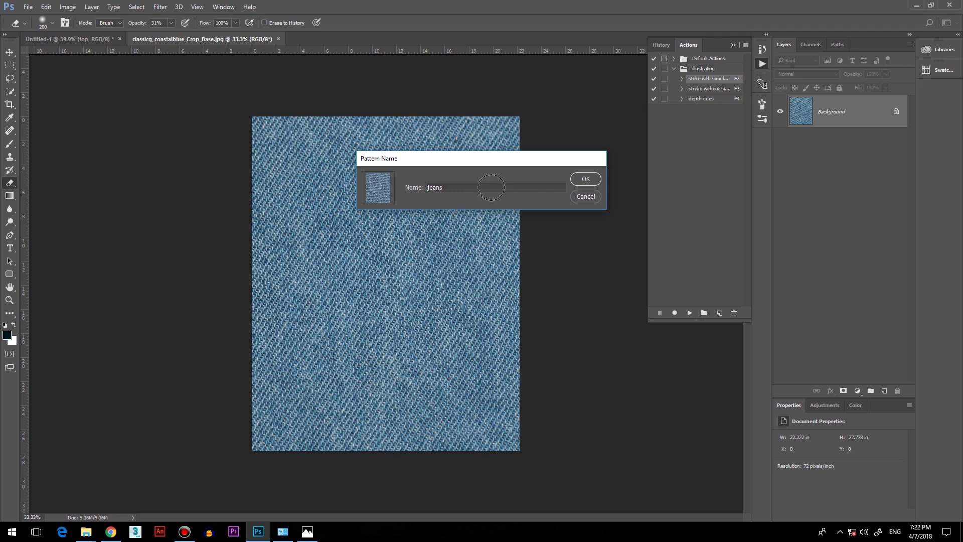
key("Return")
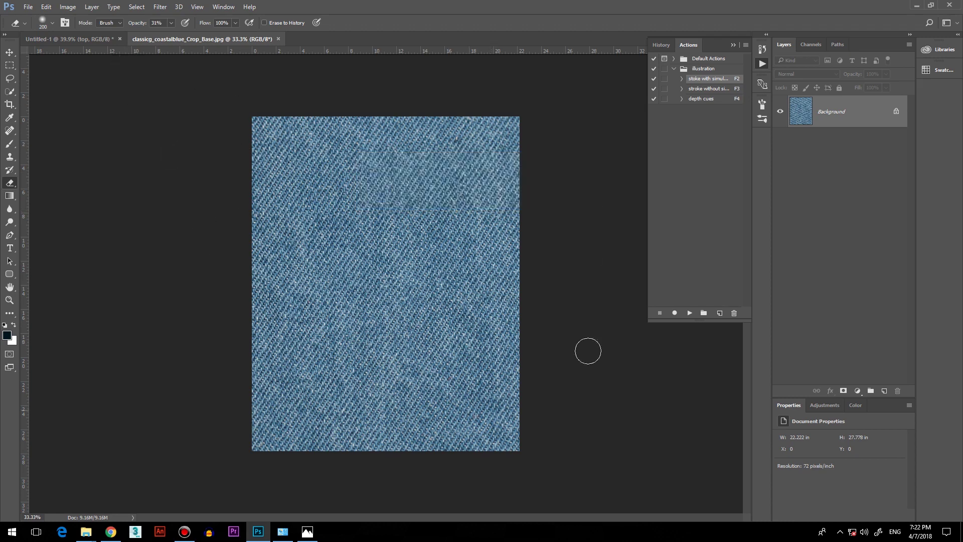
- In the Untitled-1 document, add a layer named pattern directly above the bottom layer and fill it with white
left_click(95, 39)
scroll(390, 296, "down", 3)
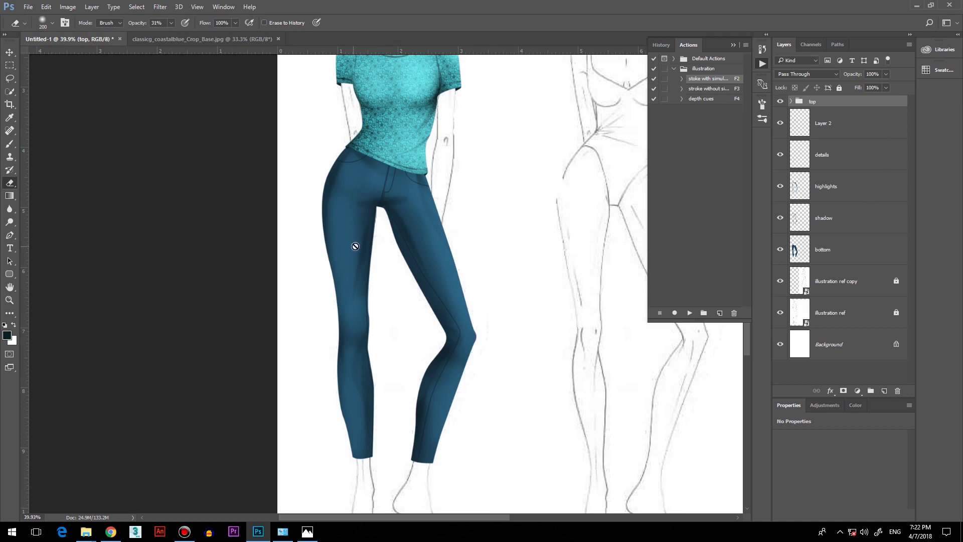
left_click(852, 257)
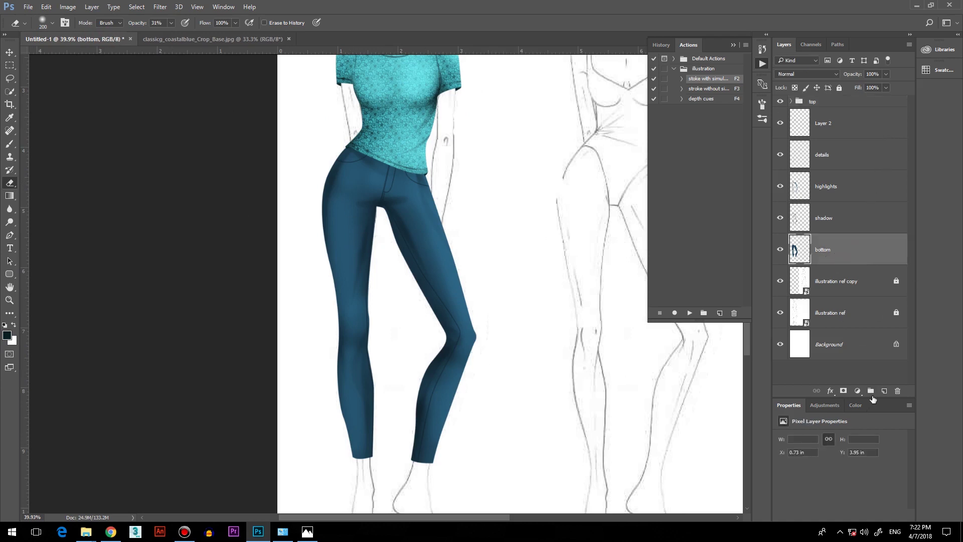
left_click(884, 392)
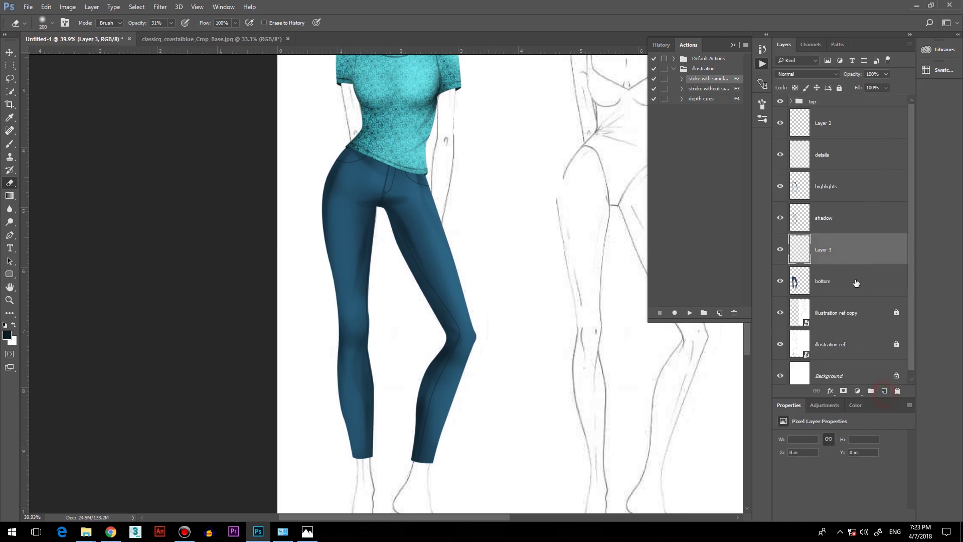
double_click(825, 250)
type("pattern")
key("Return")
key("ctrl+BackSpace")
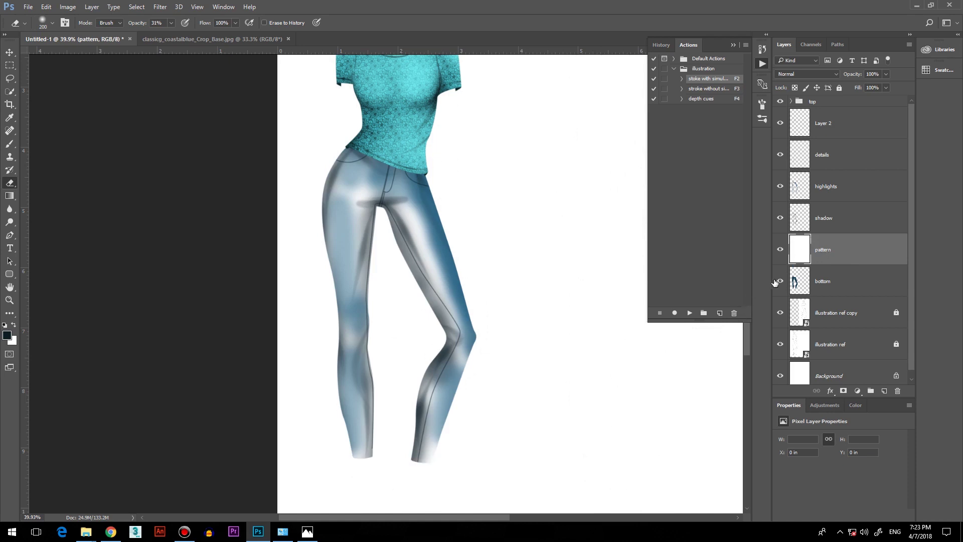
scroll(660, 366, "up", 3)
scroll(676, 360, "down", 2)
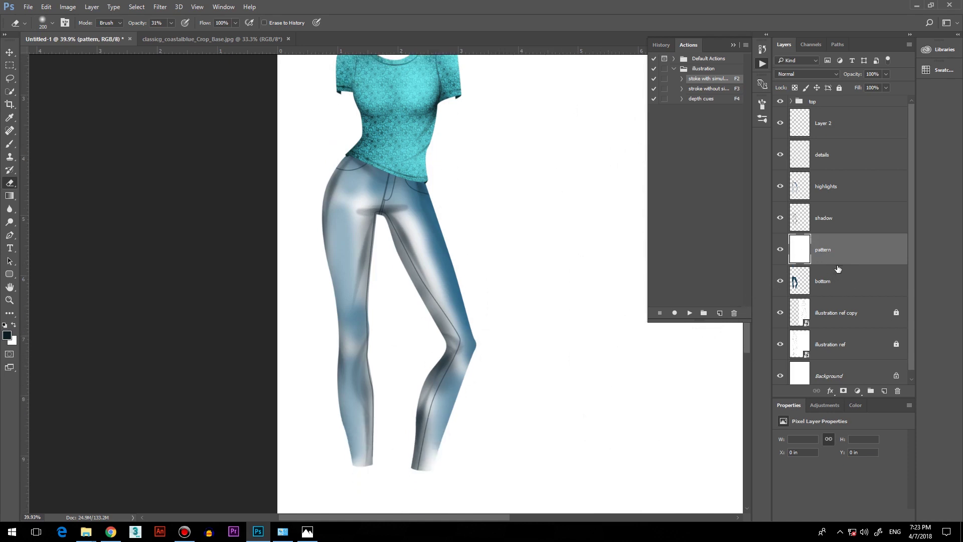
- Add a Pattern Overlay effect to the pattern layer using the newly defined denim pattern jeans
left_click(831, 391)
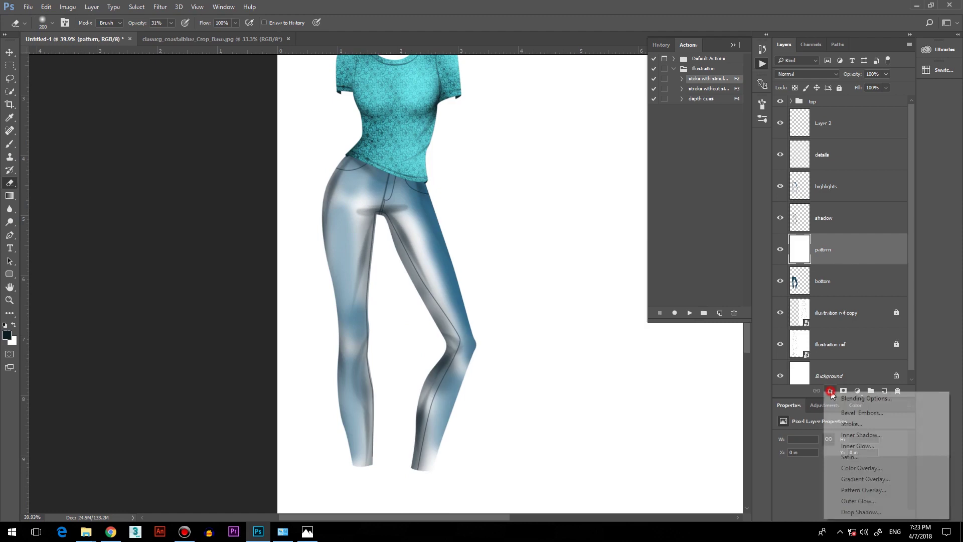
left_click(870, 492)
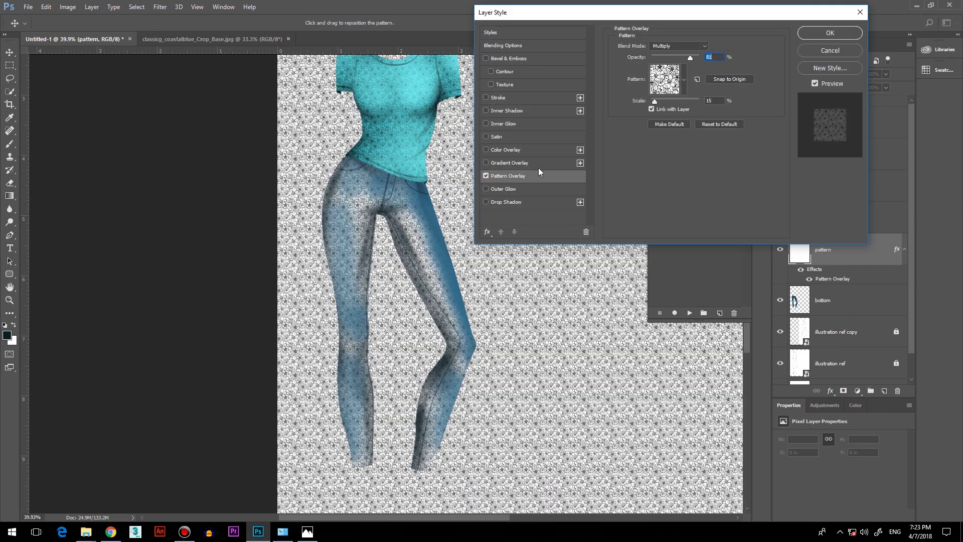
left_click(684, 80)
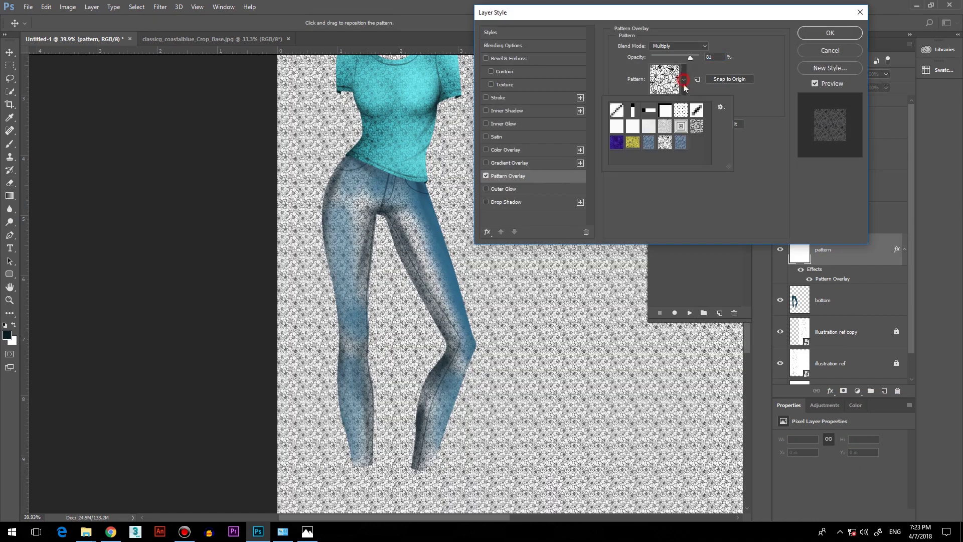
left_click(680, 142)
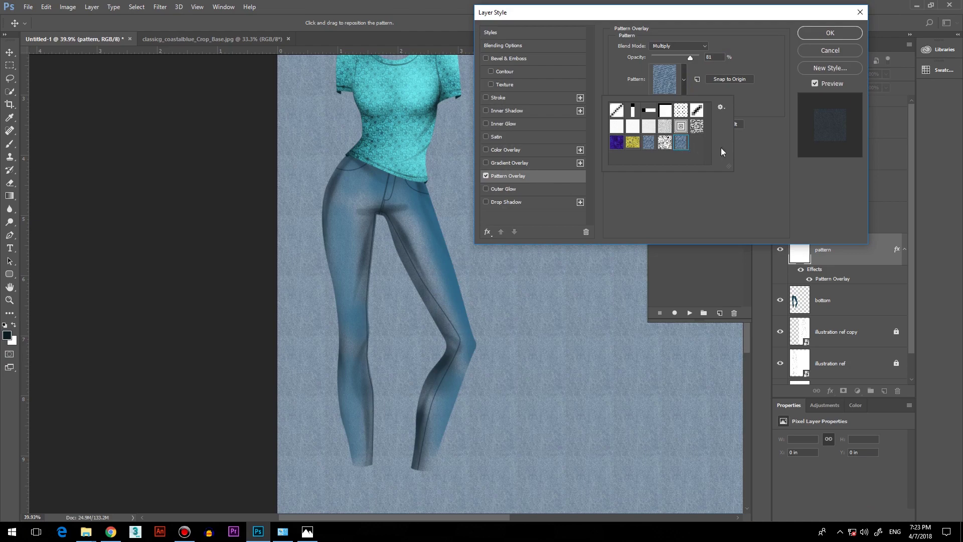
left_click(841, 36)
left_click(840, 35)
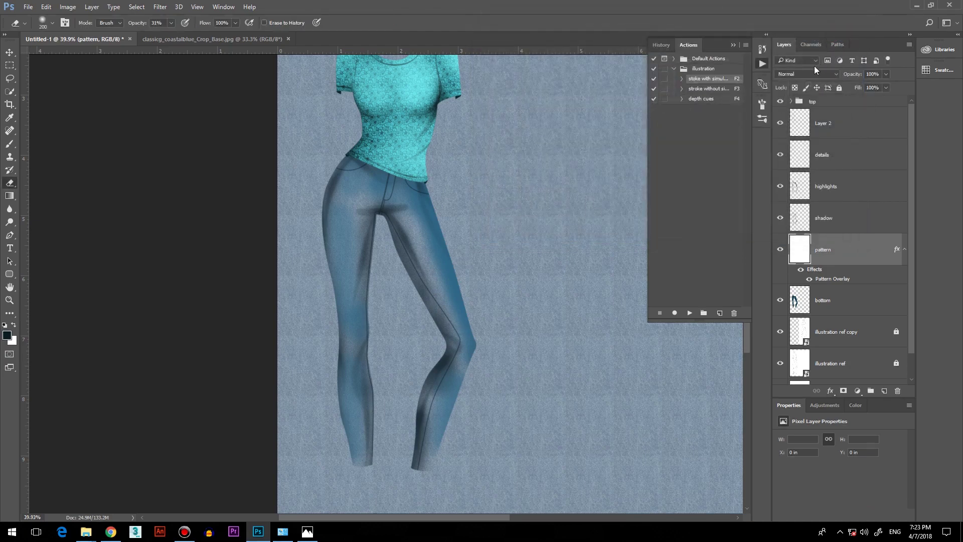
- Set the scale of the denim Pattern Overlay on the pattern layer to 41%
double_click(829, 280)
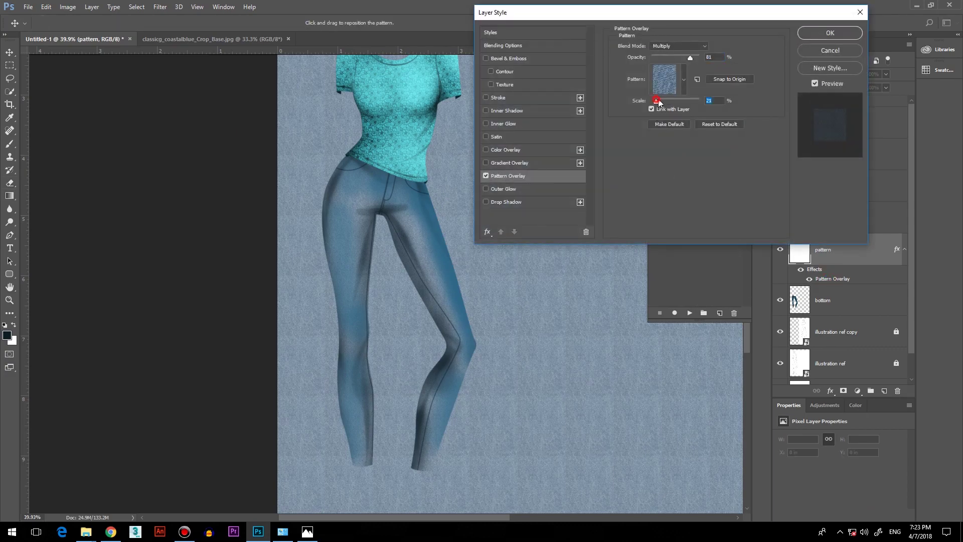
mouse_move(658, 100)
left_mouse_down()
mouse_move(670, 97)
mouse_move(654, 99)
mouse_move(661, 100)
left_mouse_up()
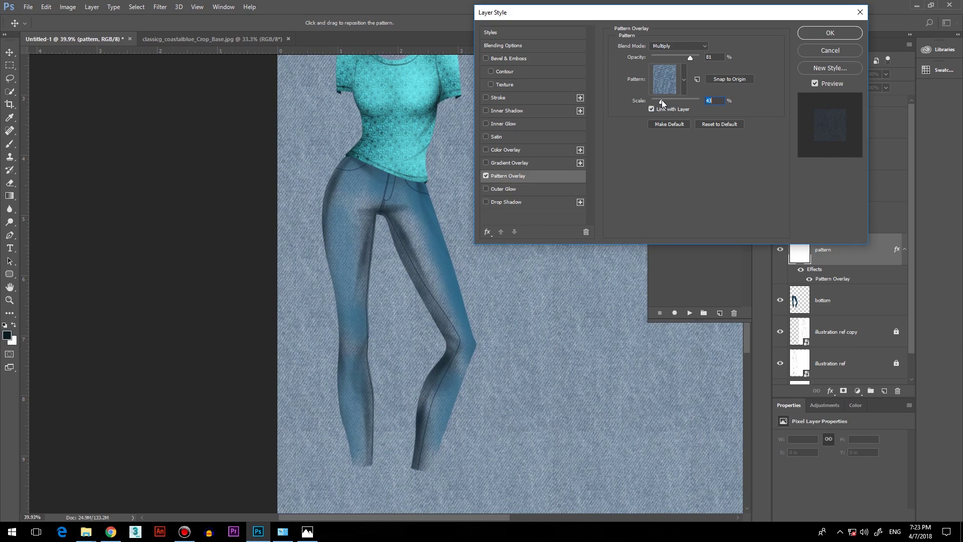
left_click_drag(661, 100, 662, 101)
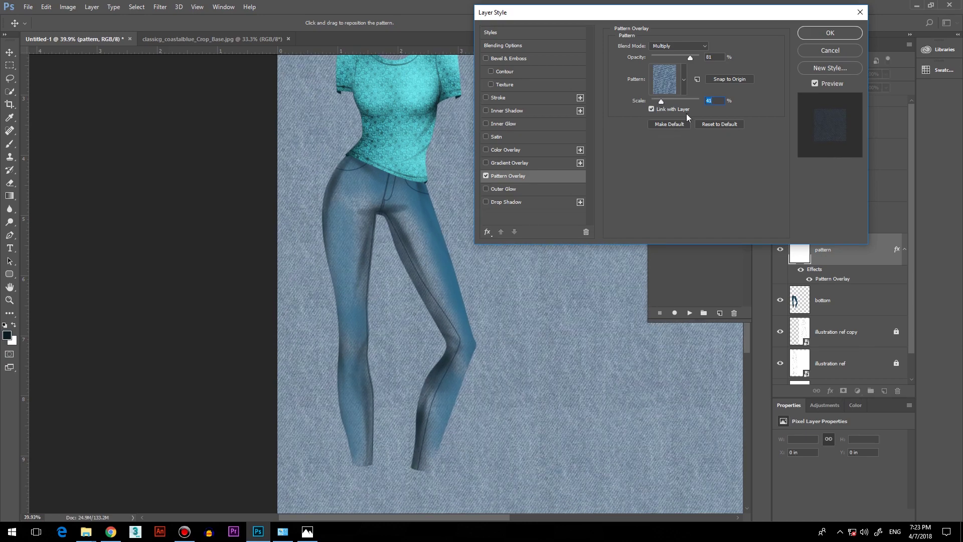
left_click(830, 32)
key("e")
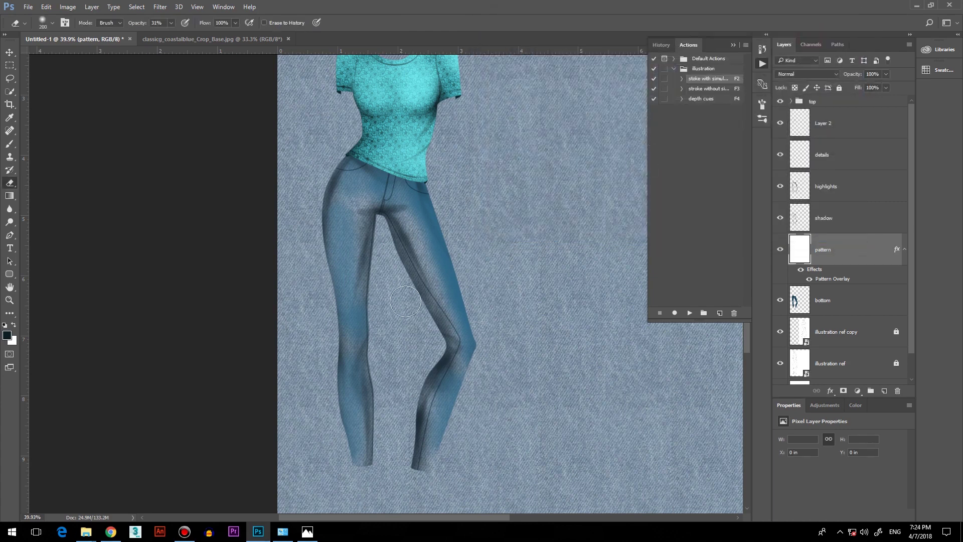
double_click(828, 279)
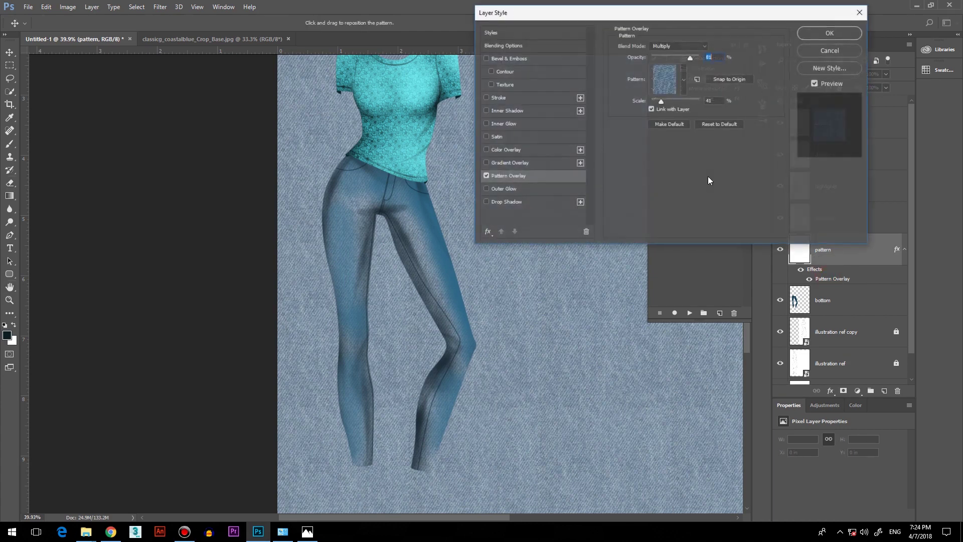
left_click(818, 32)
key("e")
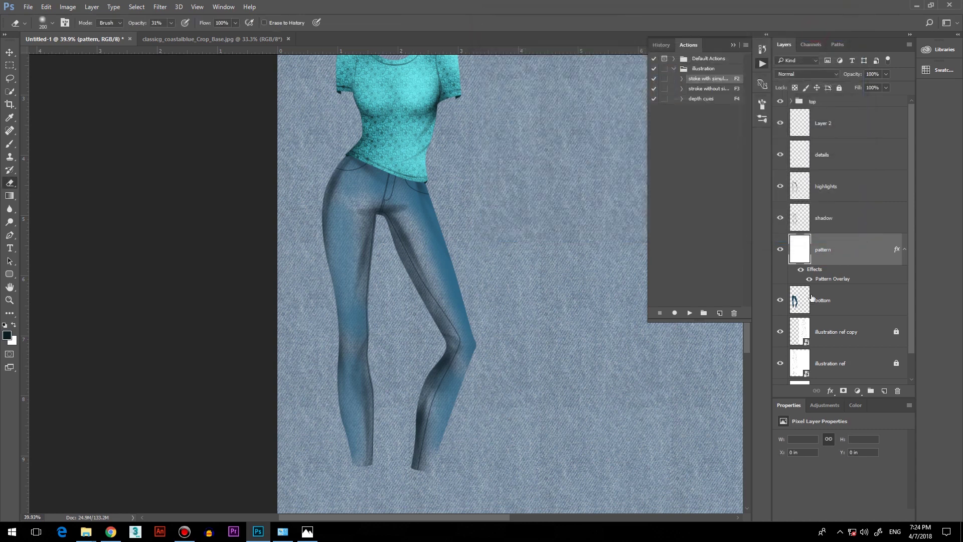
- Set the pattern layer's blend mode to Multiply and clip it to the bottom layer beneath it
left_click(835, 77)
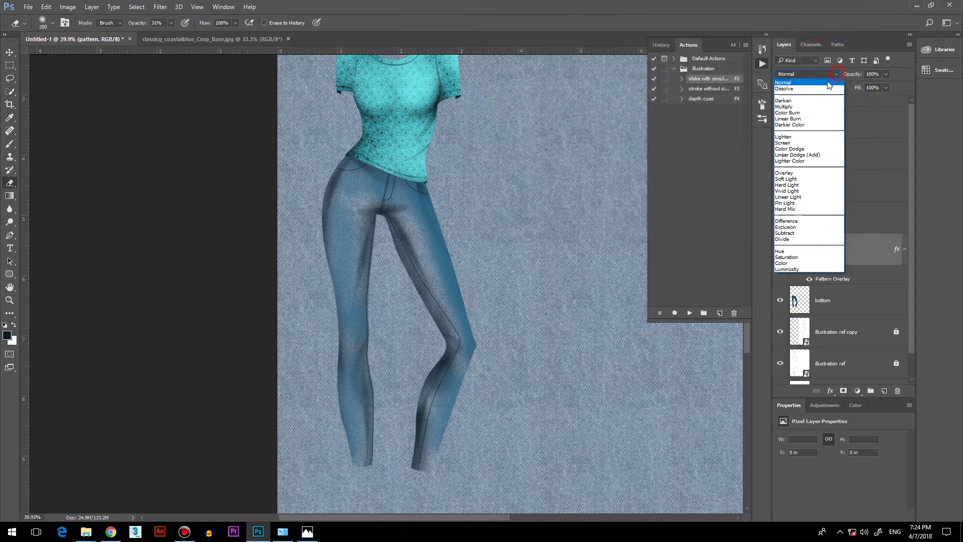
left_click(793, 108)
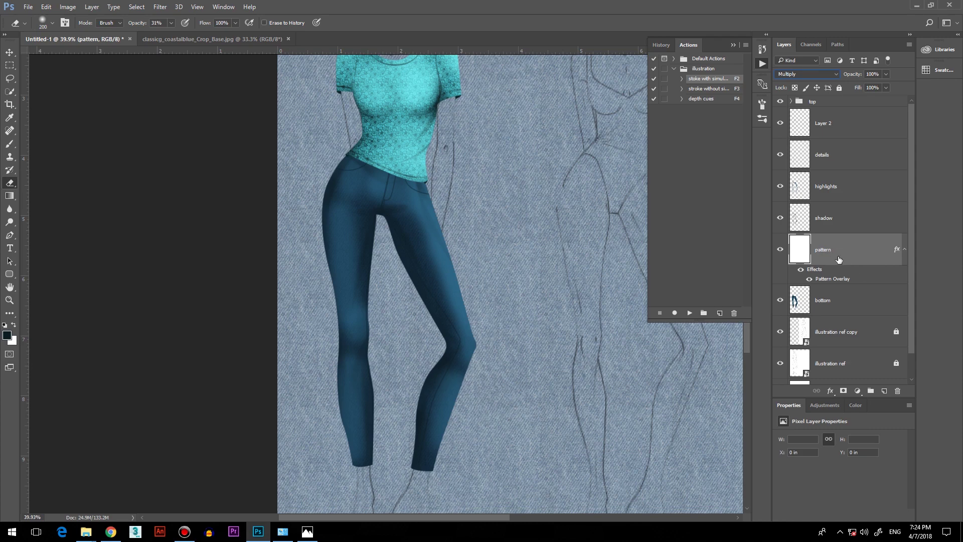
left_click_drag(869, 290, 876, 284)
left_click_drag(876, 284, 876, 284)
key("ctrl+alt+g")
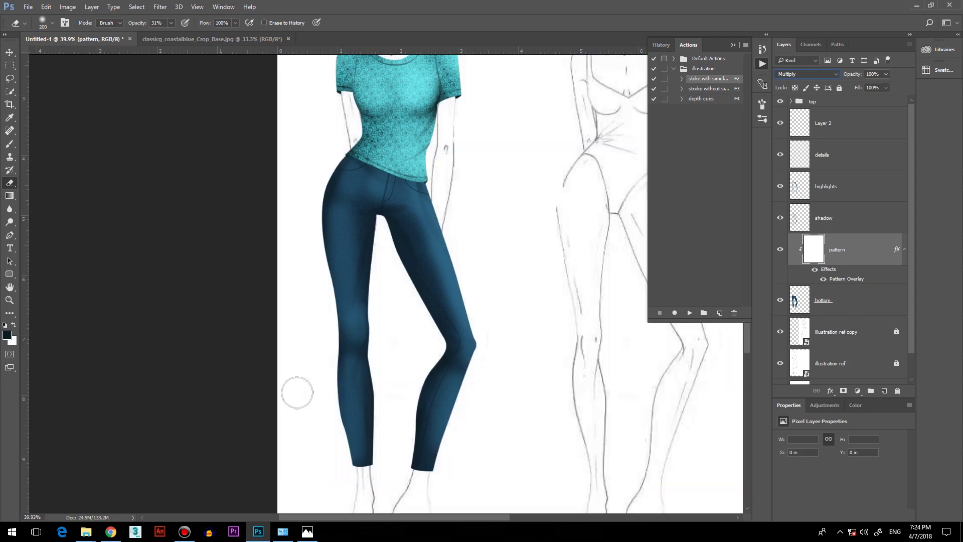
- Set the blend mode of the trousers' shadow layer to Multiply
left_click(8, 55)
scroll(366, 298, "up", 2)
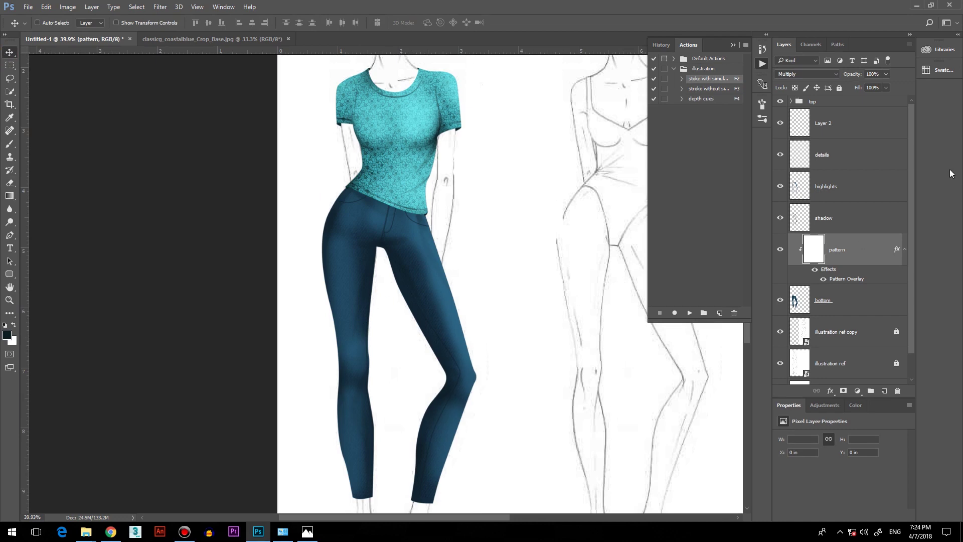
left_click(851, 220)
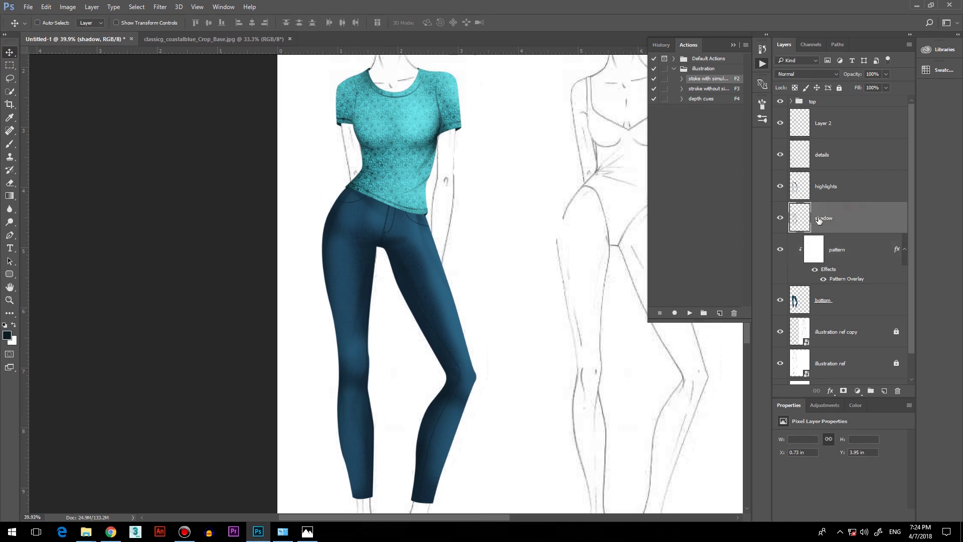
left_click(841, 74)
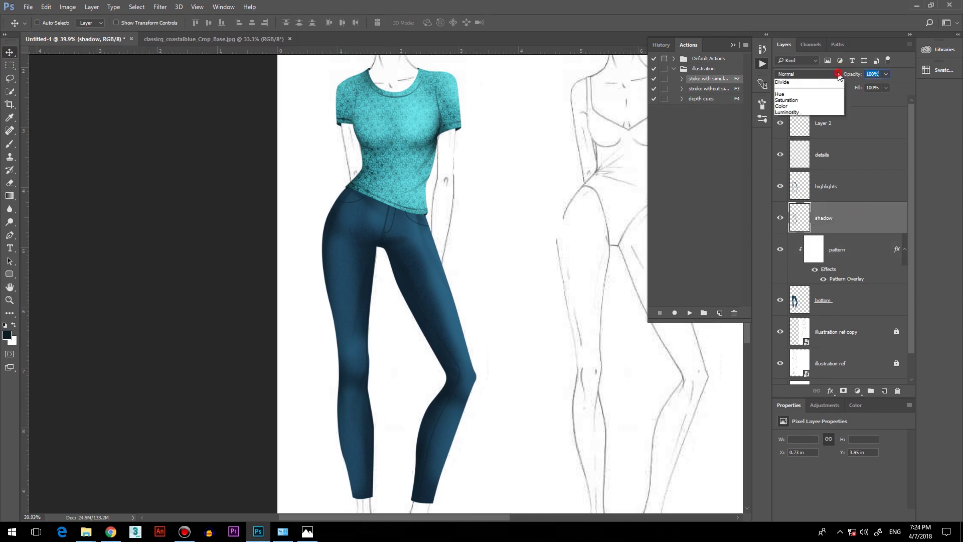
left_click(791, 107)
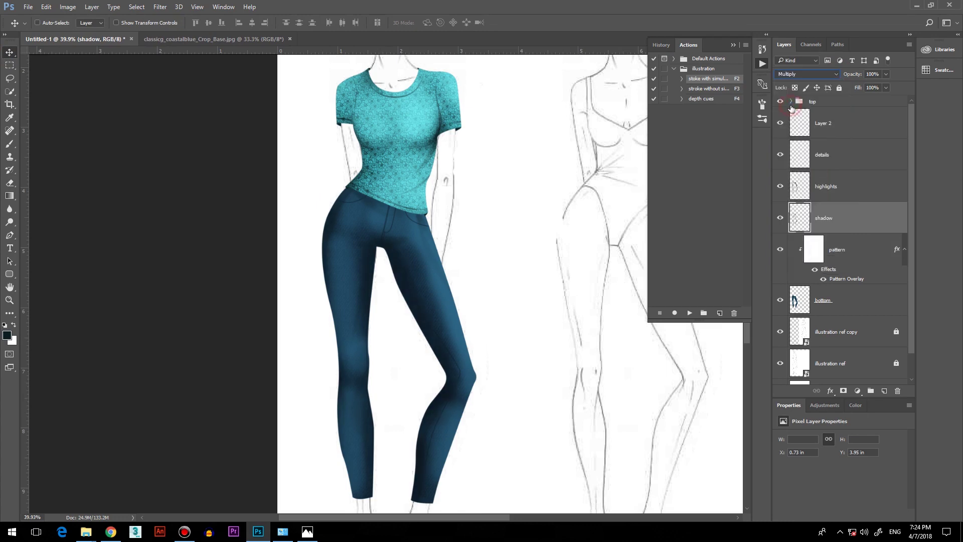
- Set the trousers' highlights layer to Screen blend mode with 82% opacity
left_click(851, 197)
left_click(833, 73)
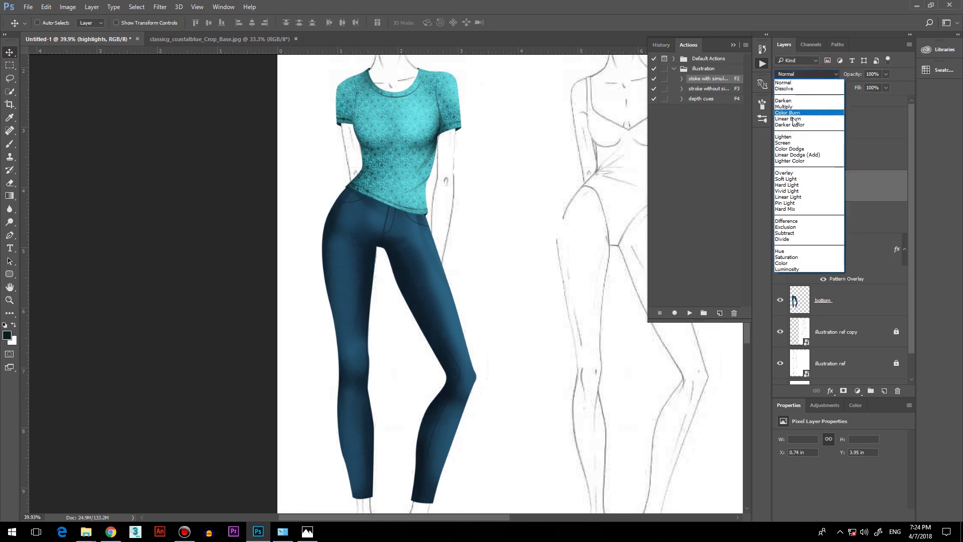
left_click(788, 142)
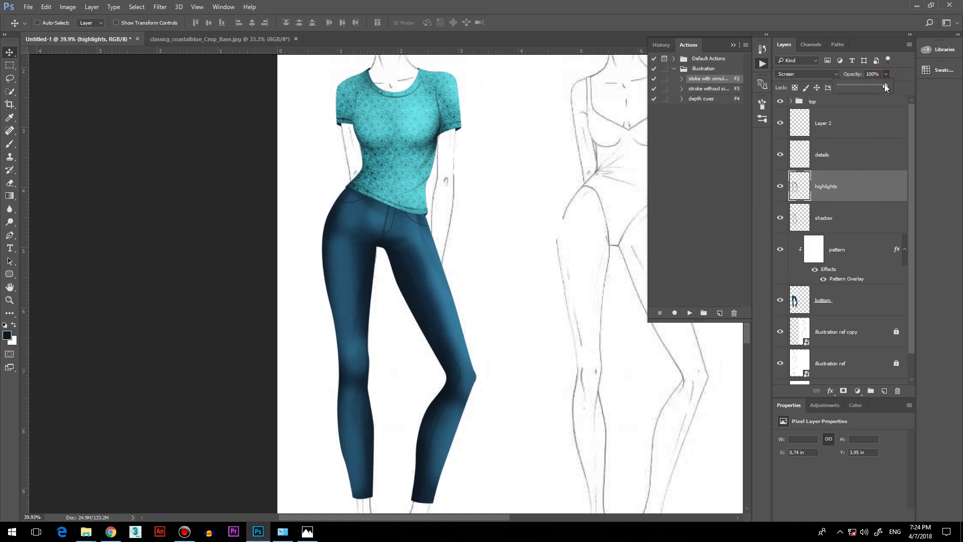
left_click_drag(871, 85, 874, 86)
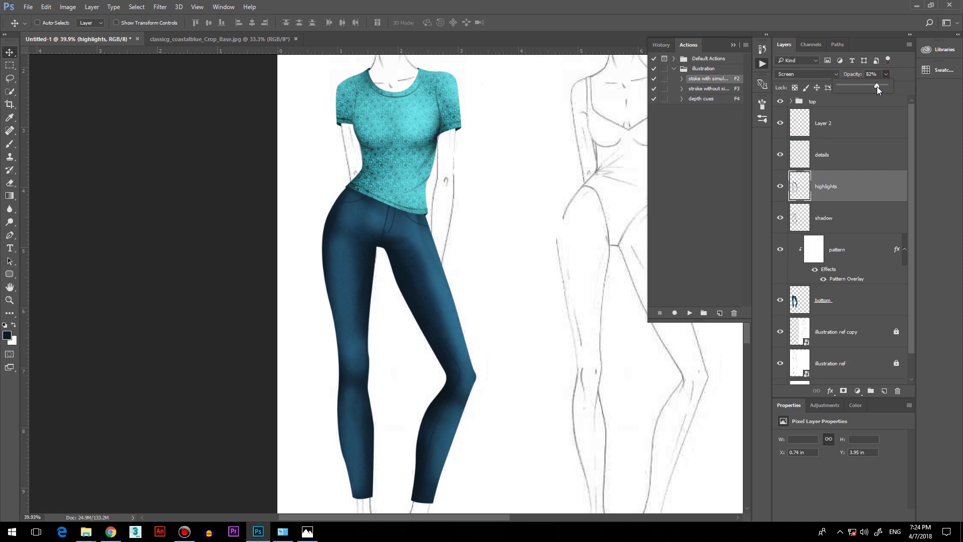
left_click(877, 213)
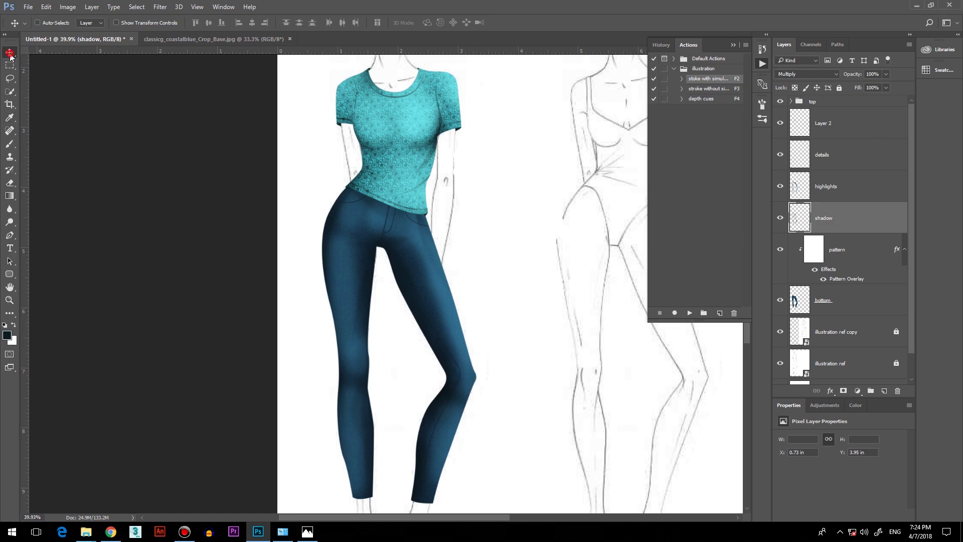
- Examine the patterned shirt and denim trousers on the figure, both in full view and close up
scroll(378, 281, "down", 3)
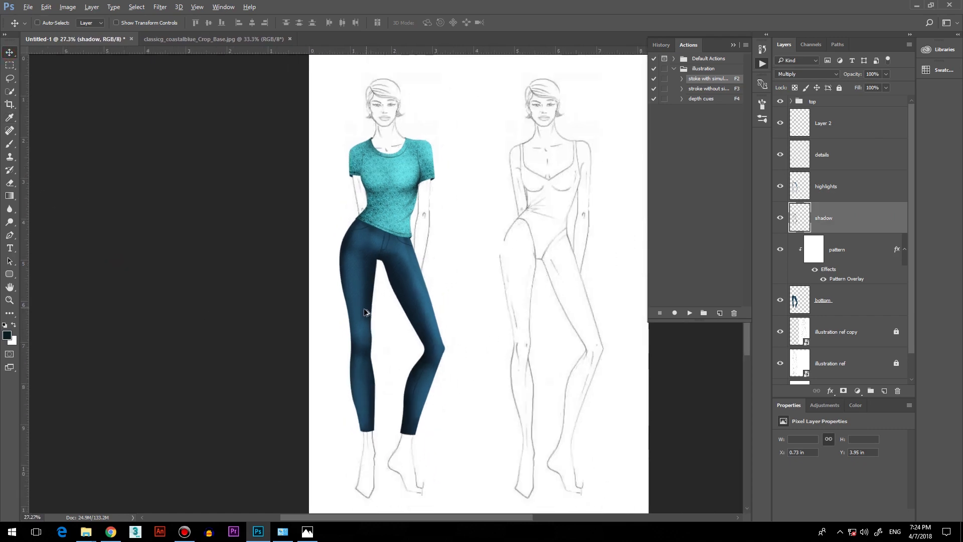
scroll(326, 295, "up", 1)
scroll(338, 334, "down", 1)
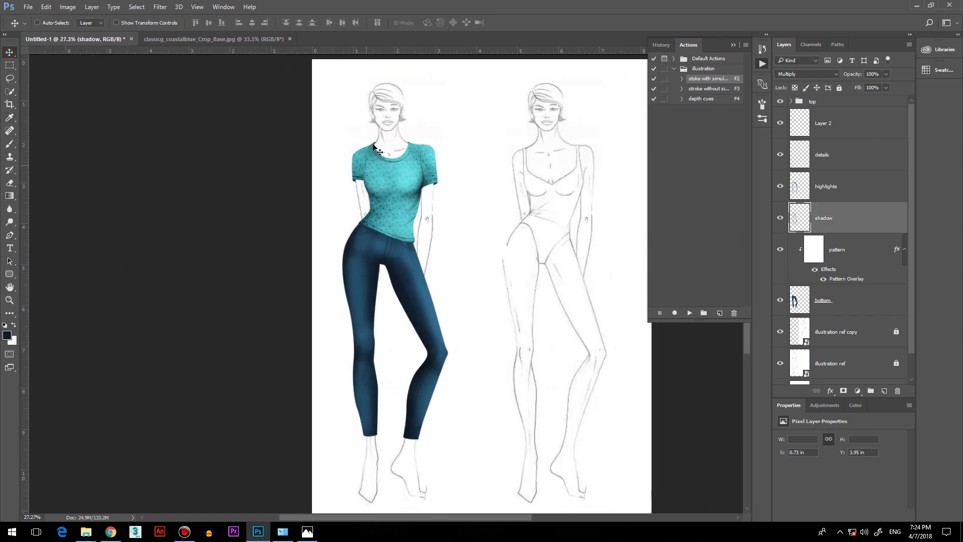
scroll(375, 148, "up", 3)
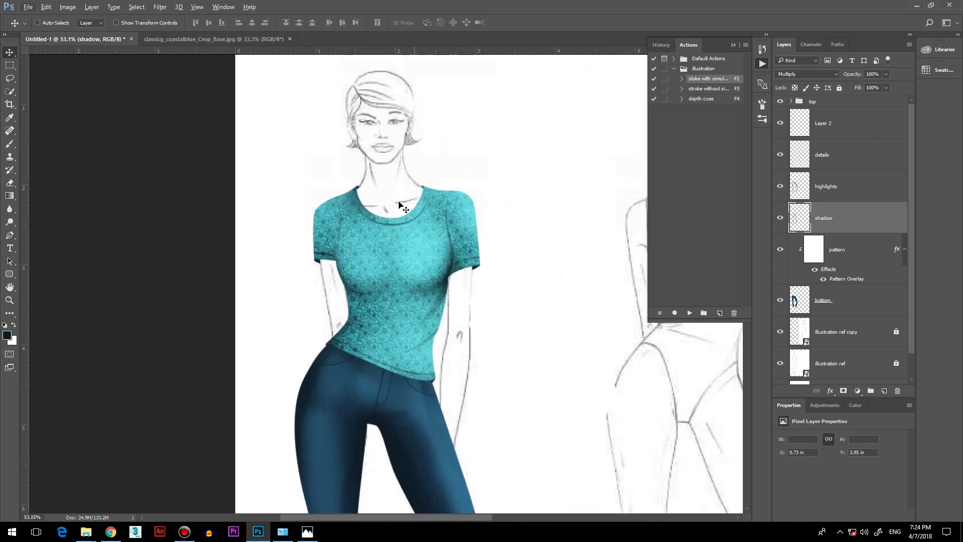
scroll(467, 376, "down", 5)
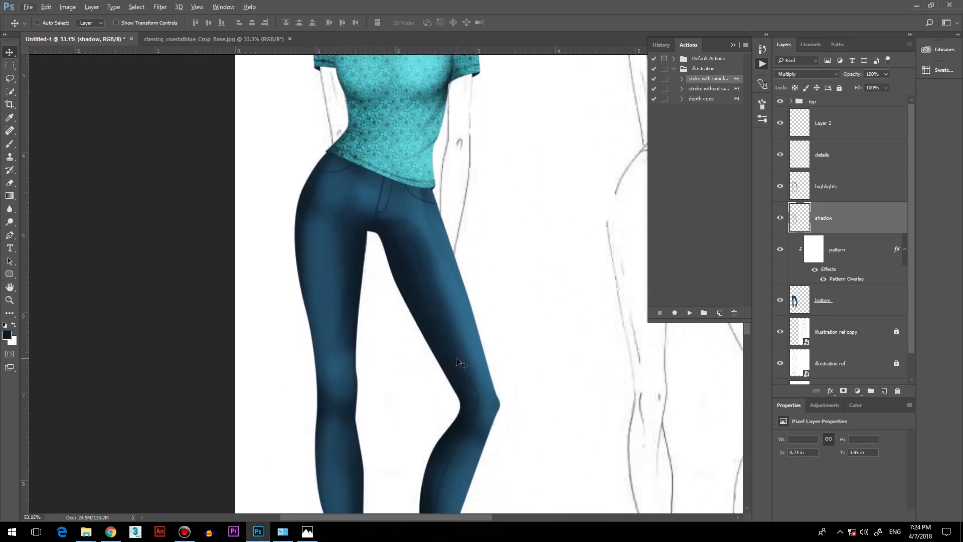
scroll(457, 361, "up", 5)
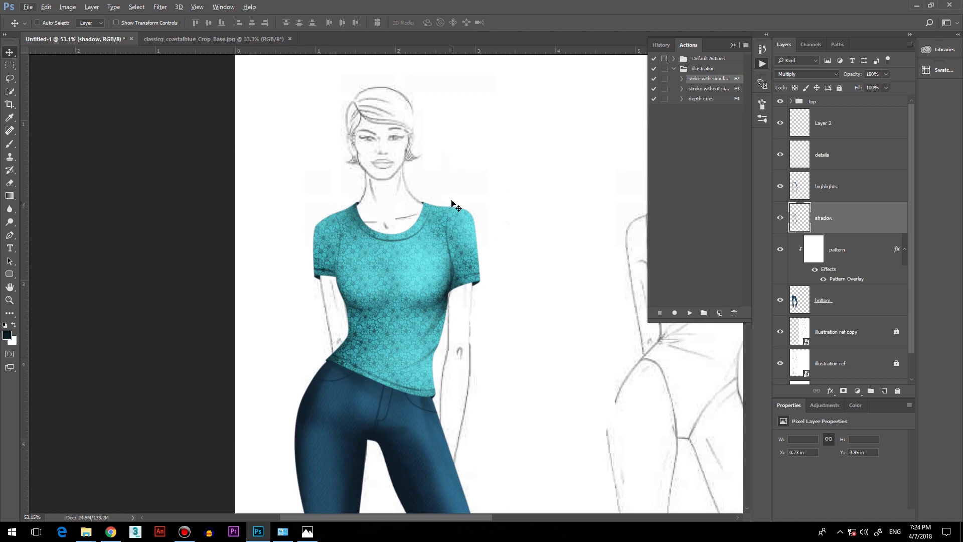
scroll(507, 258, "down", 5)
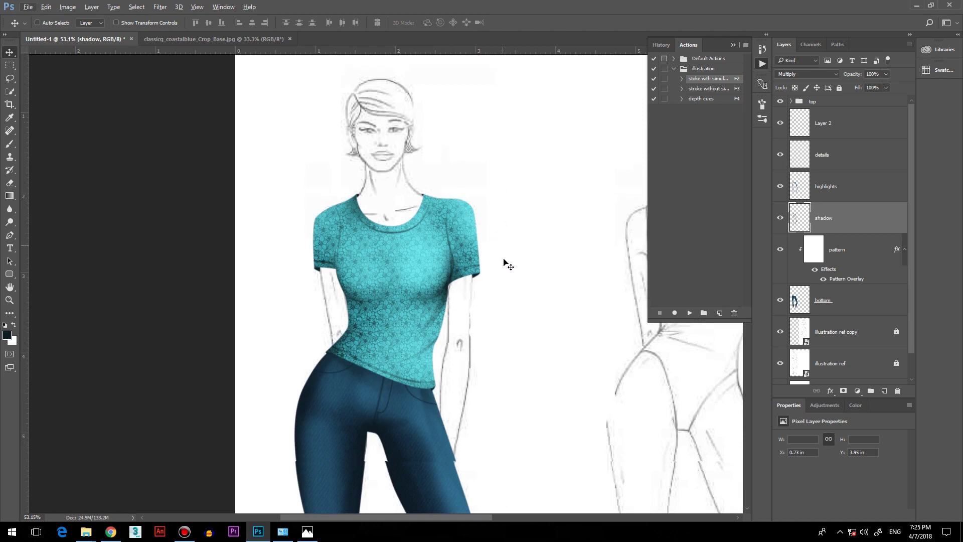
scroll(519, 267, "down", 3)
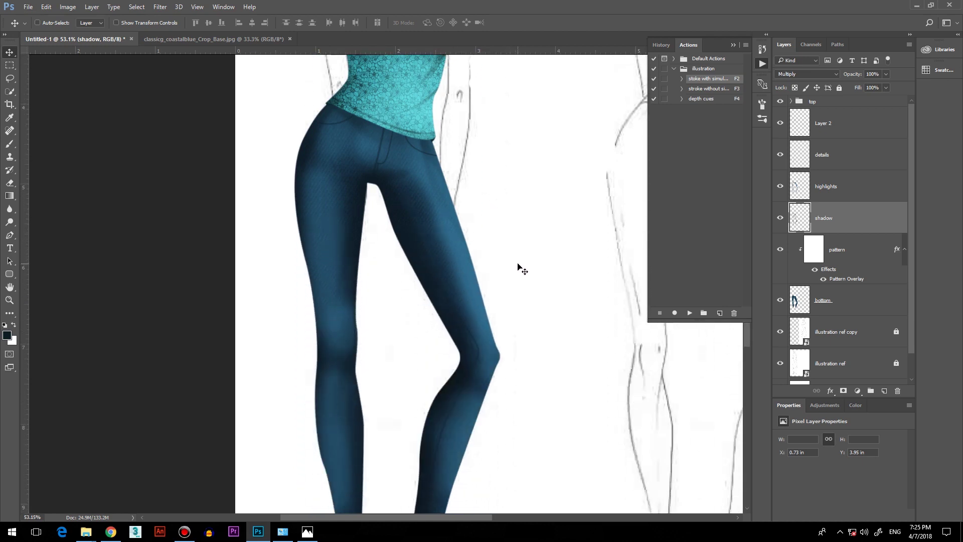
scroll(512, 299, "up", 2)
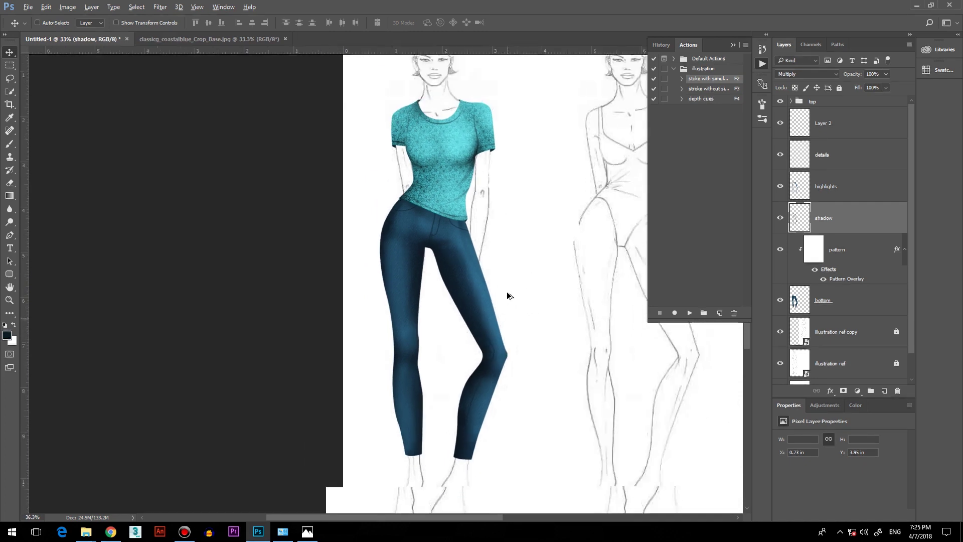
scroll(524, 306, "left", 1)
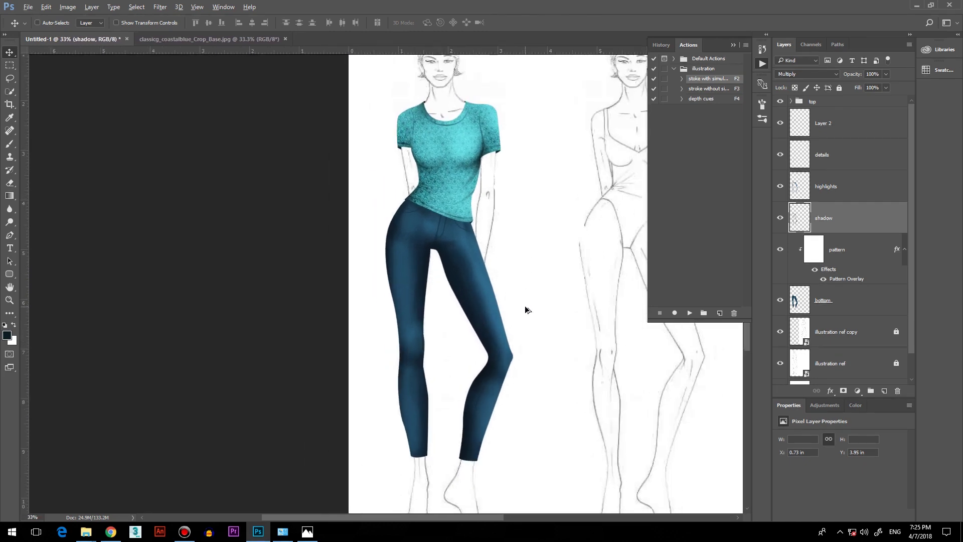
scroll(524, 251, "up", 2)
- Make the details layer active and reduce the brush size for stroking fine fold lines with the Pen tool
left_click(833, 160)
scroll(488, 259, "up", 5)
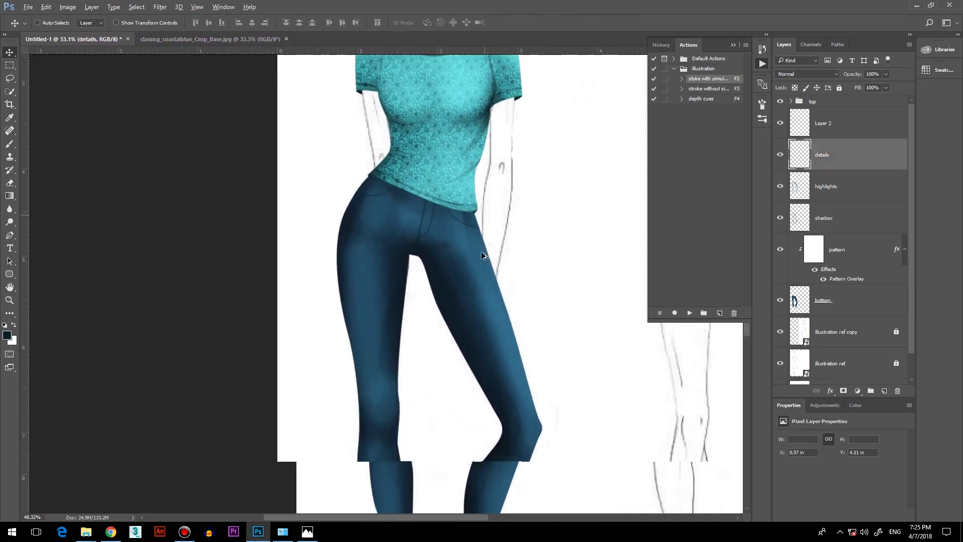
key("p")
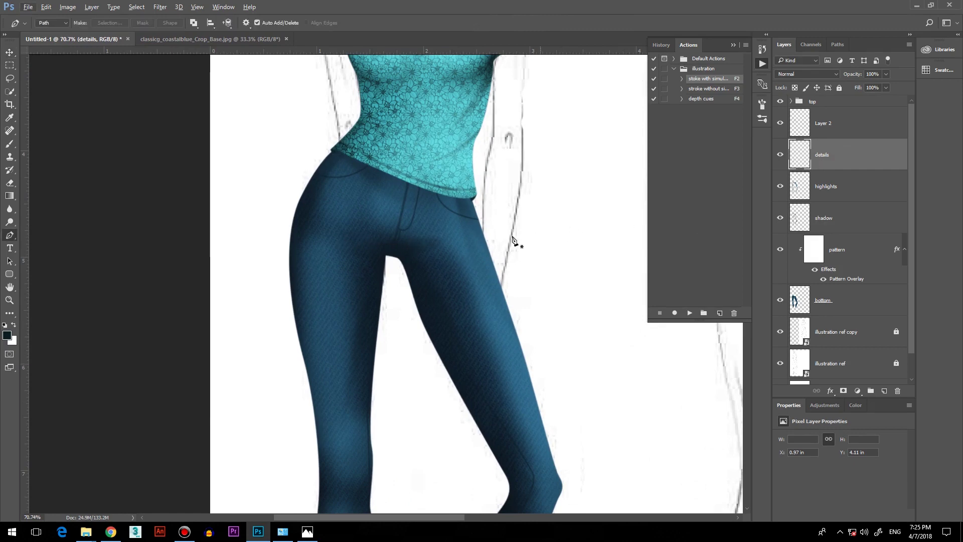
left_click(357, 239)
key("ctrl+z")
key("b")
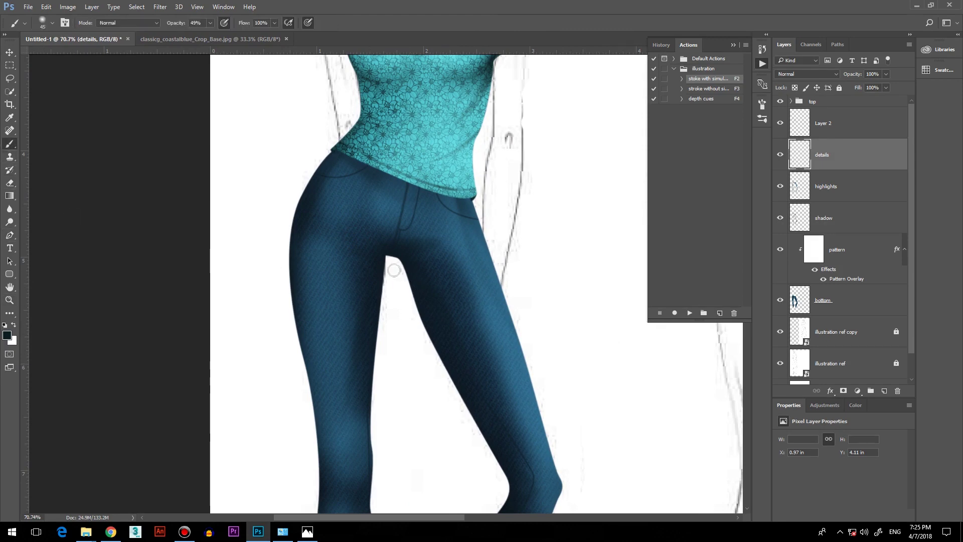
key("bracketleft")
key("p")
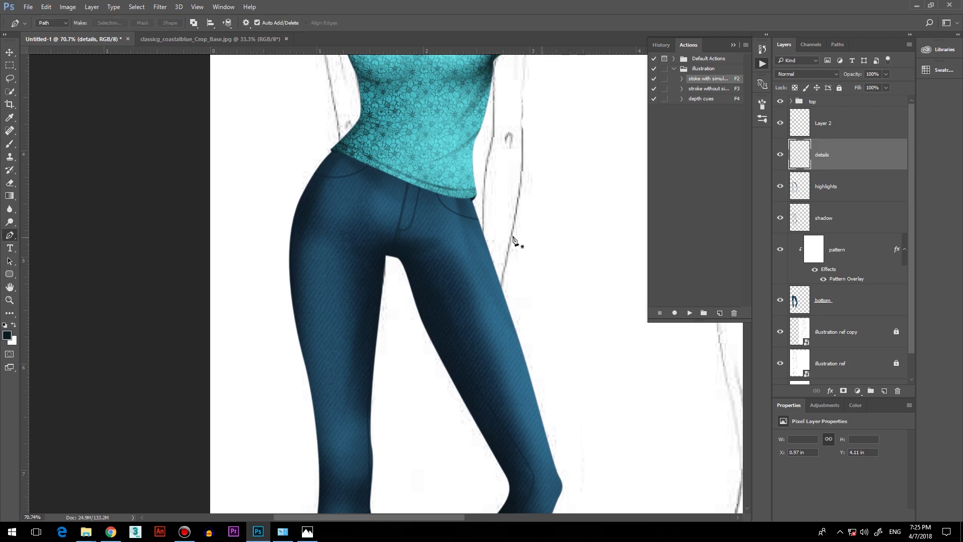
left_click_drag(360, 239, 374, 241)
left_click_drag(434, 251, 468, 248)
left_click_drag(366, 253, 447, 329)
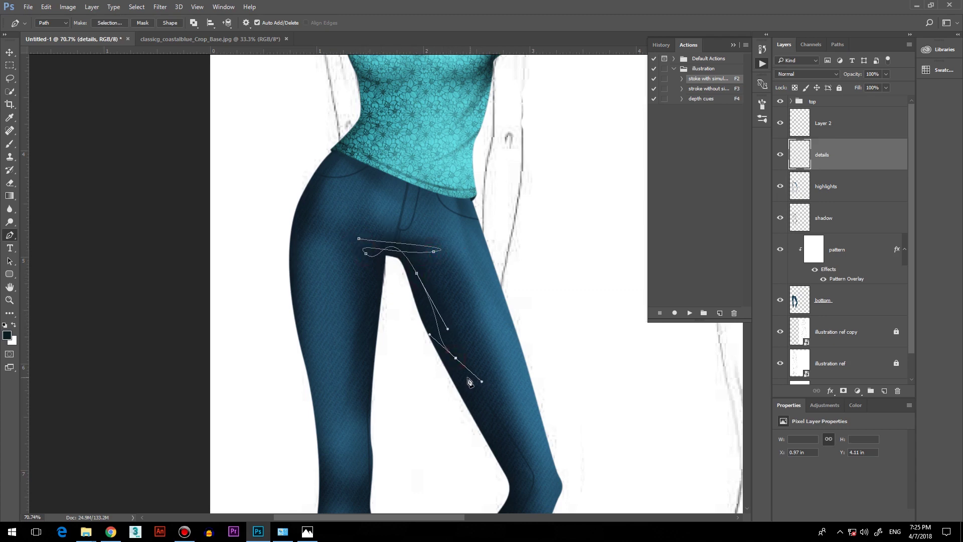
key("Escape")
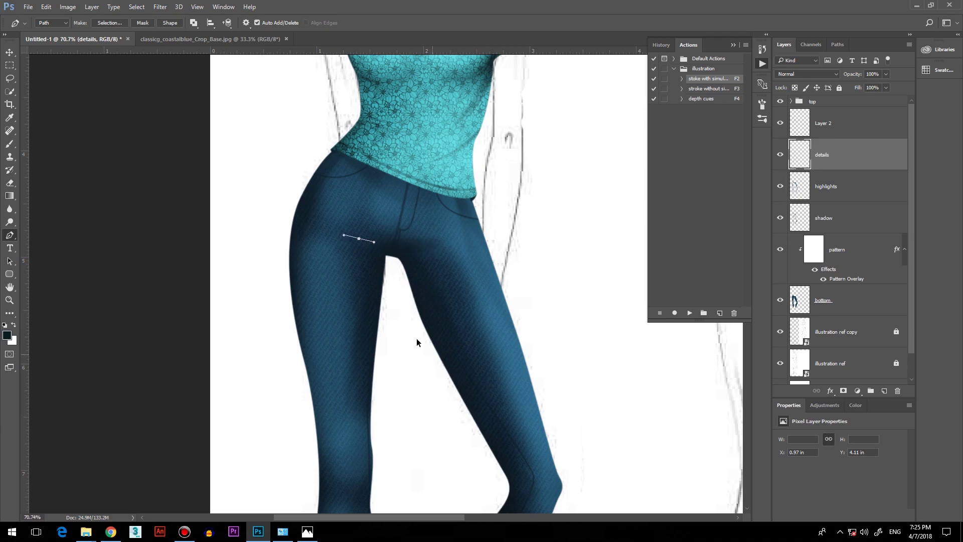
key("Escape")
- Draw fold paths across the trousers' crotch and along the bent leg's inner thigh, stroking them with simulated pressure
left_click(374, 231)
left_click(443, 242)
left_click_drag(371, 243, 403, 248)
left_click_drag(434, 309, 455, 362)
key("Return")
left_click(376, 231)
left_click_drag(431, 303, 479, 405)
key("Return")
left_click(431, 186)
key("Return")
- Draw curved fold paths along the straight leg's inner side around the knee and stroke each with simulated pressure
scroll(356, 291, "down", 3)
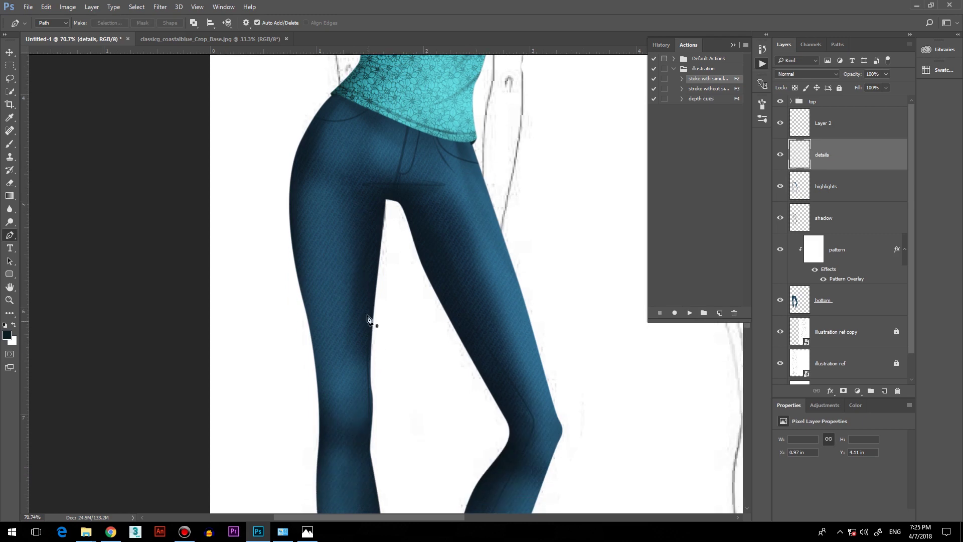
left_click_drag(376, 321, 362, 469)
key("F2")
scroll(393, 379, "down", 4)
left_click_drag(382, 326, 376, 333)
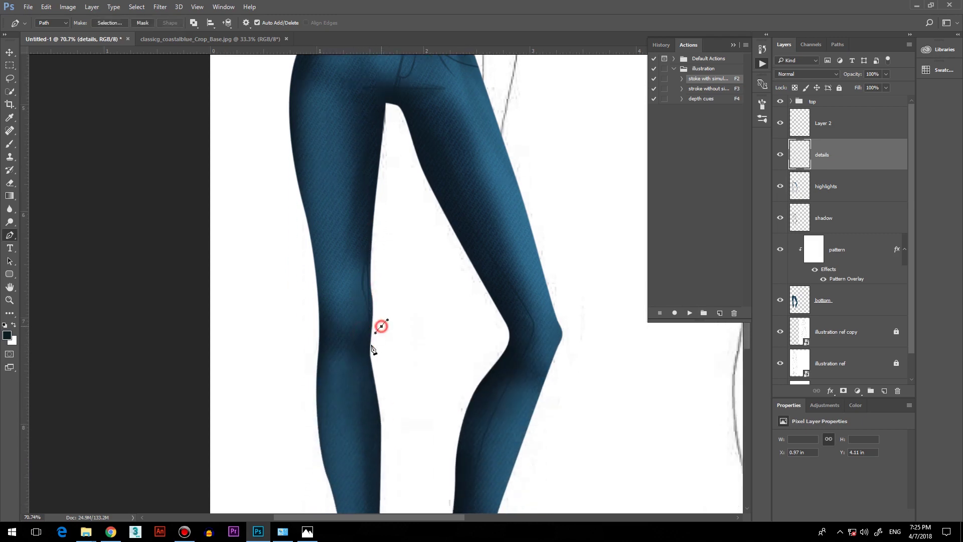
left_click_drag(371, 372, 369, 441)
key("F2")
- Draw a curved fold path at the inside of the bent knee and stroke it within a selection of the bottom layer's outline
scroll(549, 335, "down", 3)
left_click(504, 262)
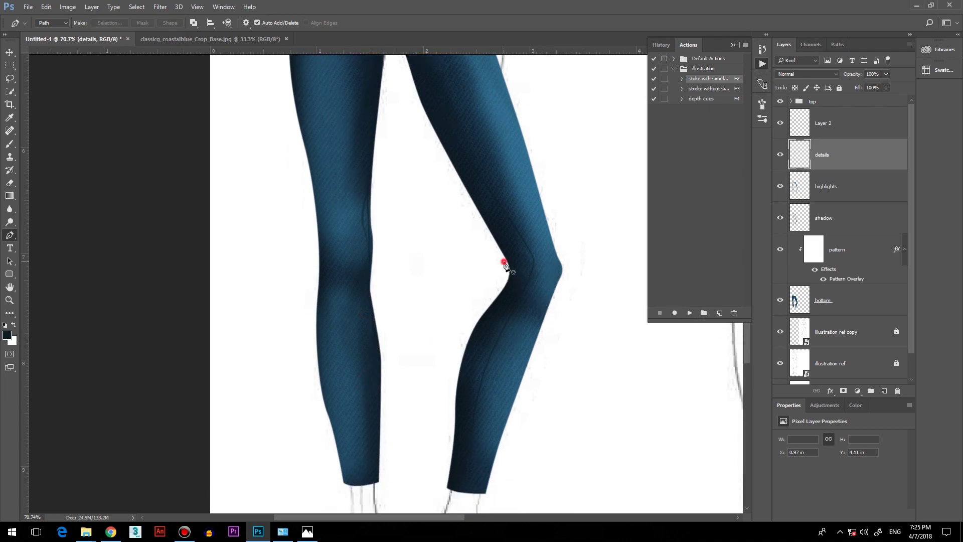
left_click_drag(515, 273, 506, 333)
key("F2")
key("ctrl+alt+z")
left_click(801, 301, "ctrl")
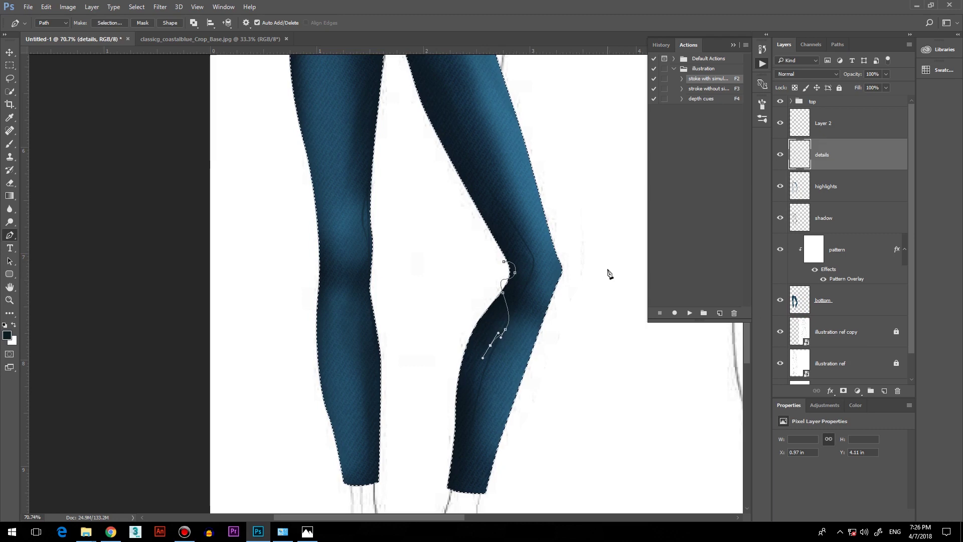
key("F2")
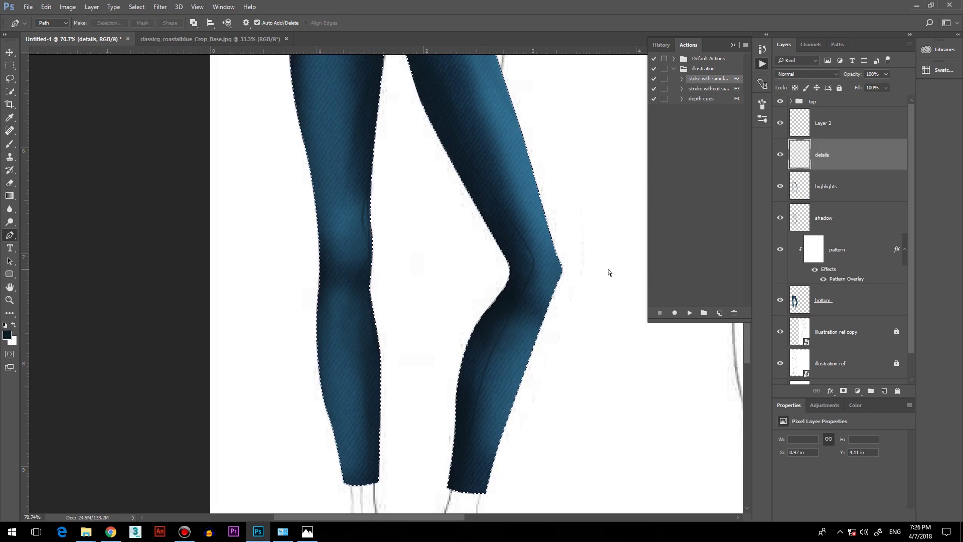
key("ctrl+d")
- View the whole illustration in full-screen mode without the interface
scroll(411, 389, "down", 3)
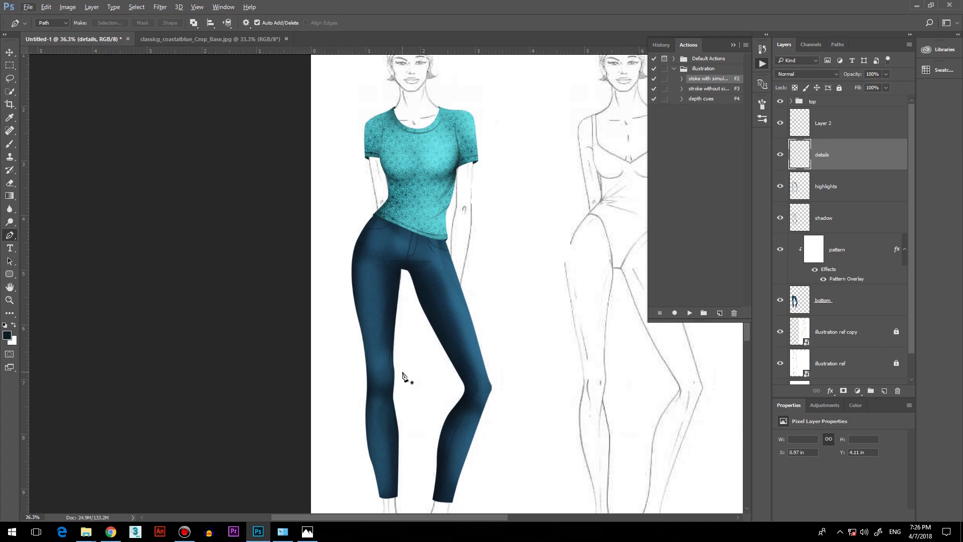
left_click(9, 53)
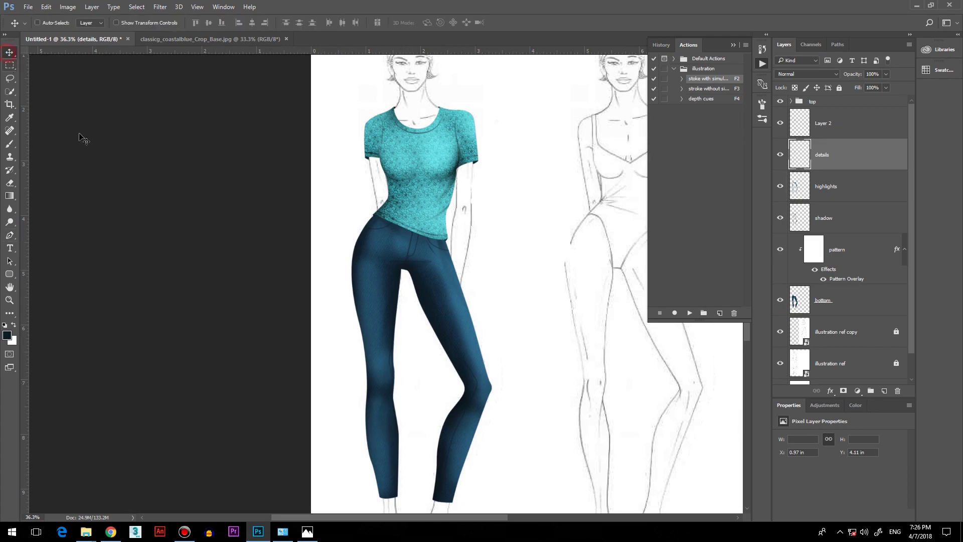
scroll(319, 306, "down", 2)
scroll(339, 292, "down", 2)
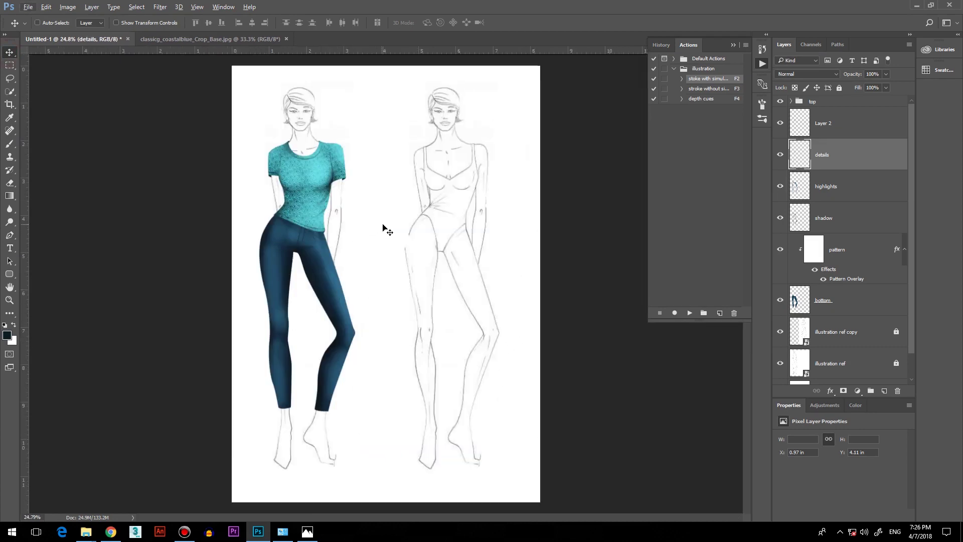
key("f")
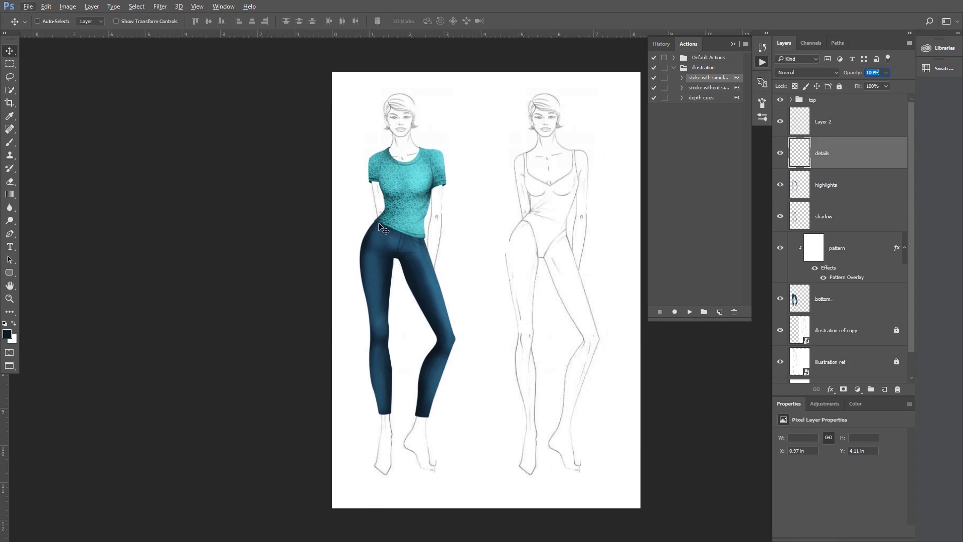
key("f")
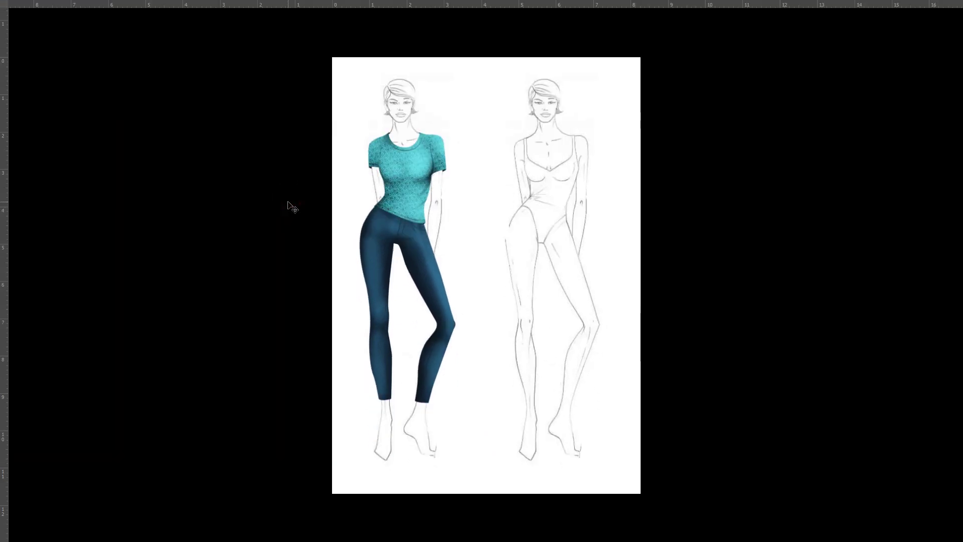